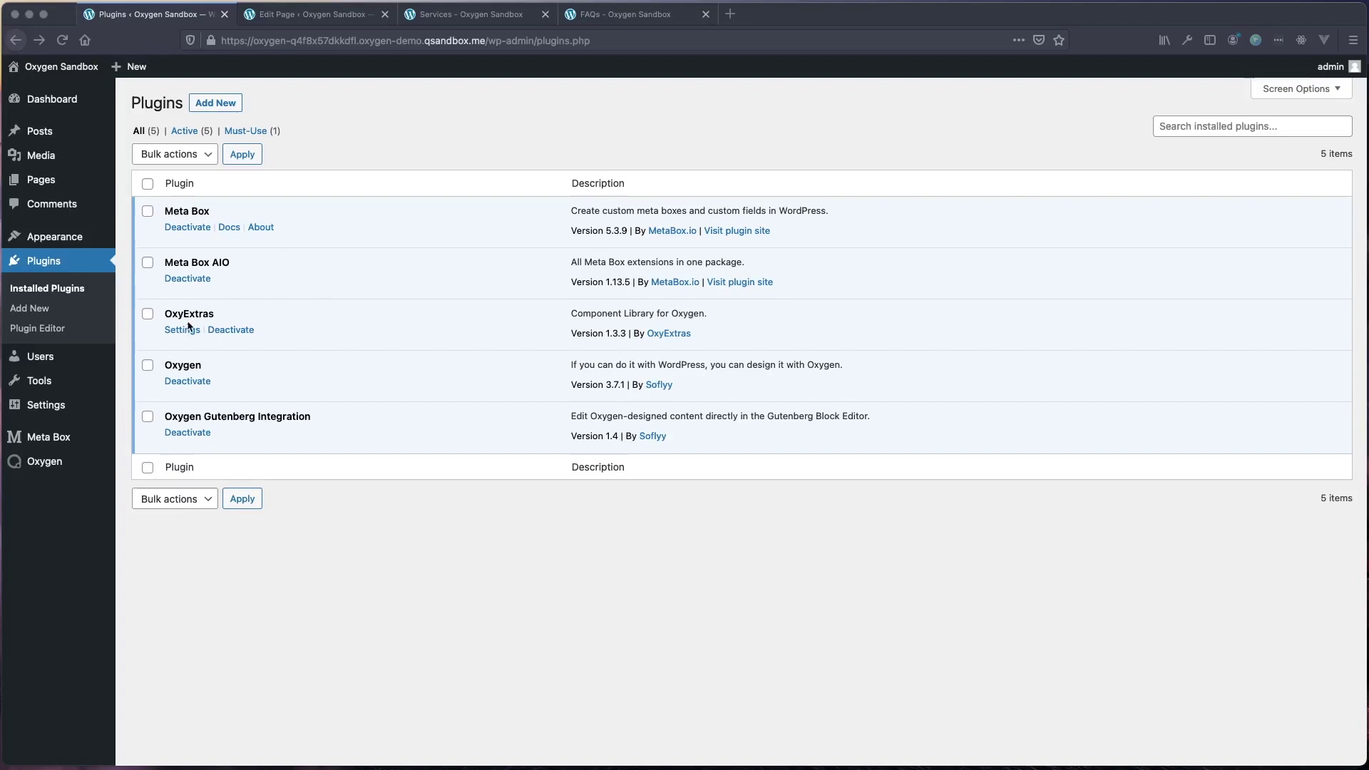
Enable the Dynamic Tabs and Pro Accordion components in the OxyExtras general settings and save the changes.
left_click(626, 340)
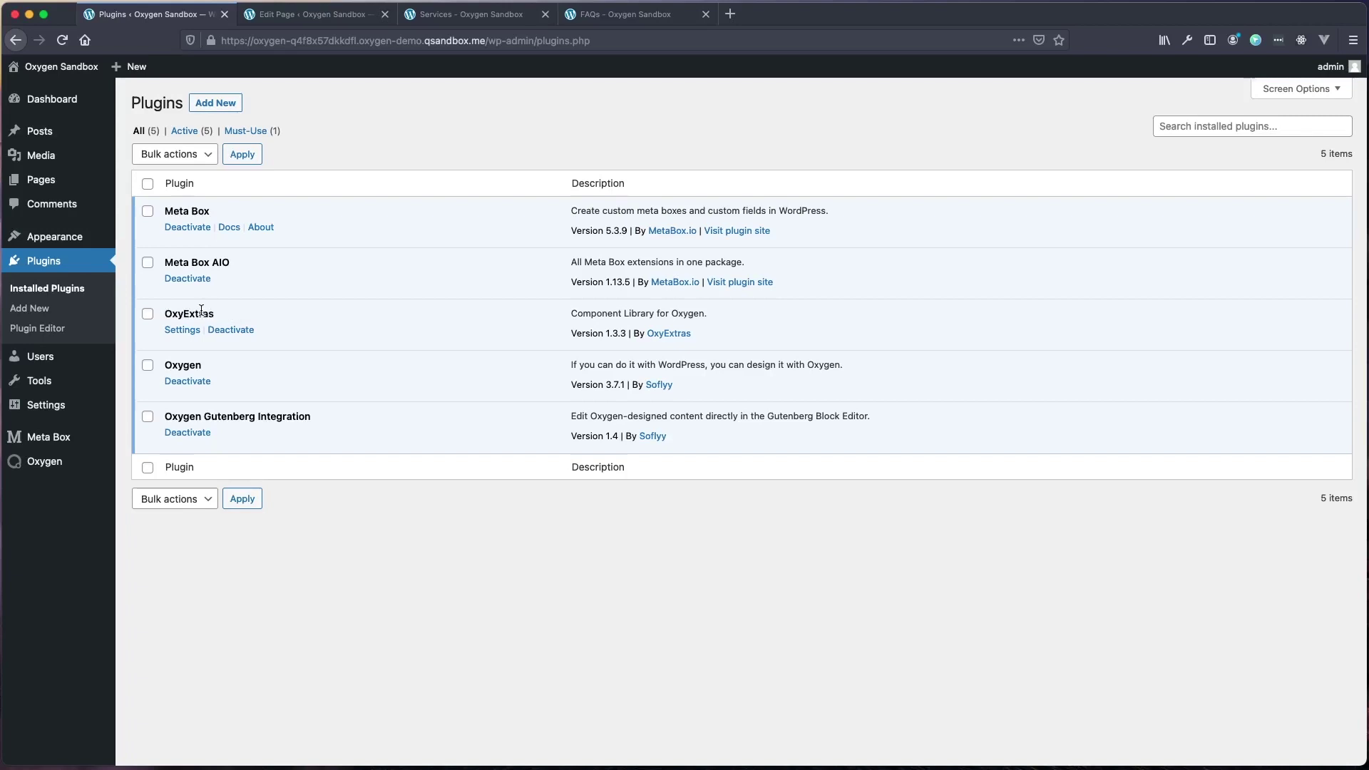
mouse_move(32, 465)
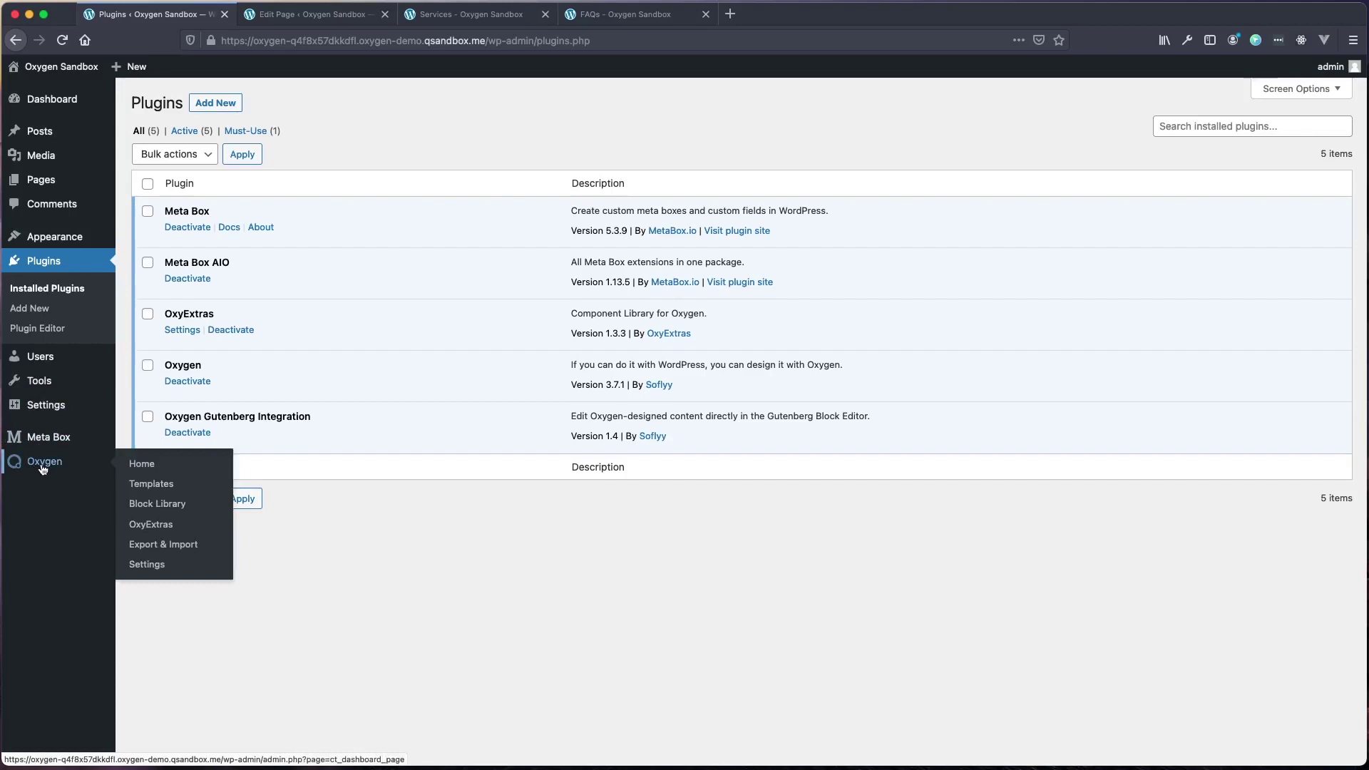
left_click(150, 532)
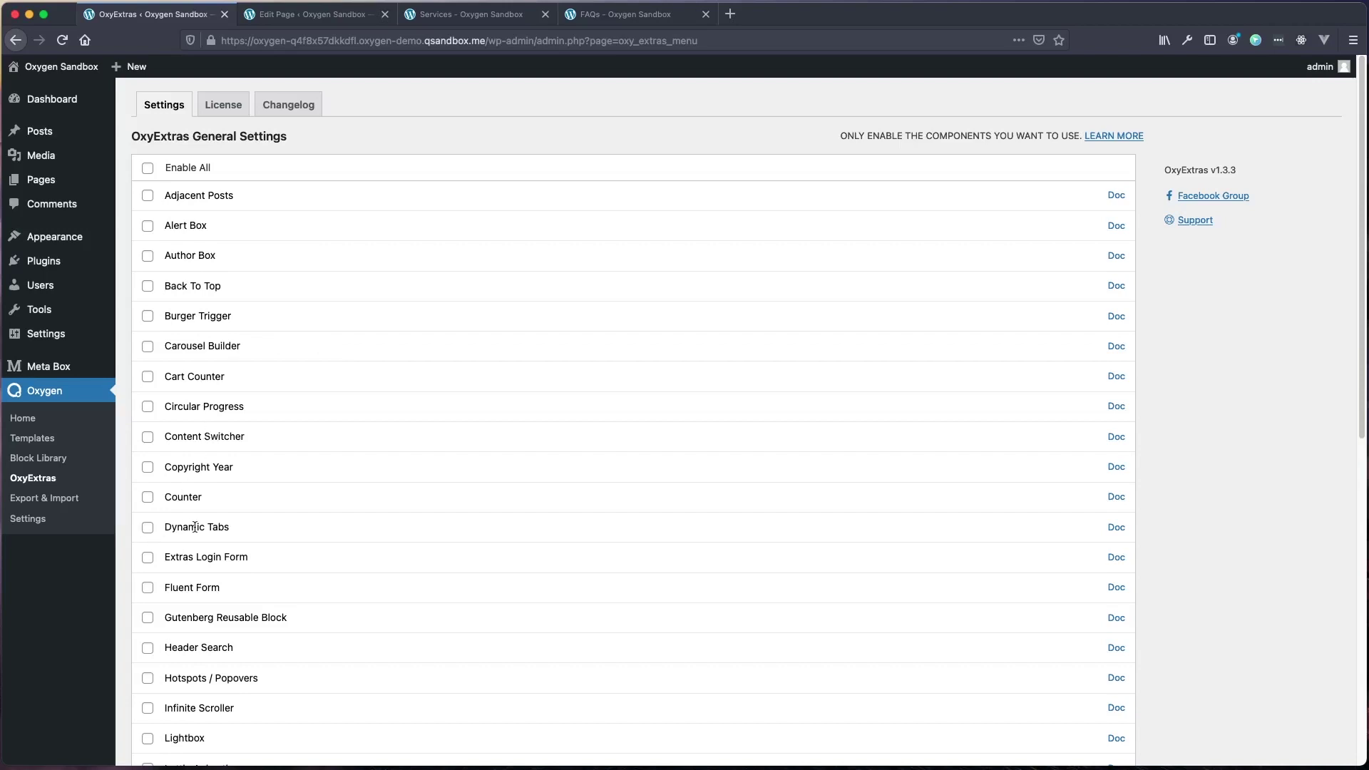
left_click(147, 529)
scroll(168, 522, "down", 5)
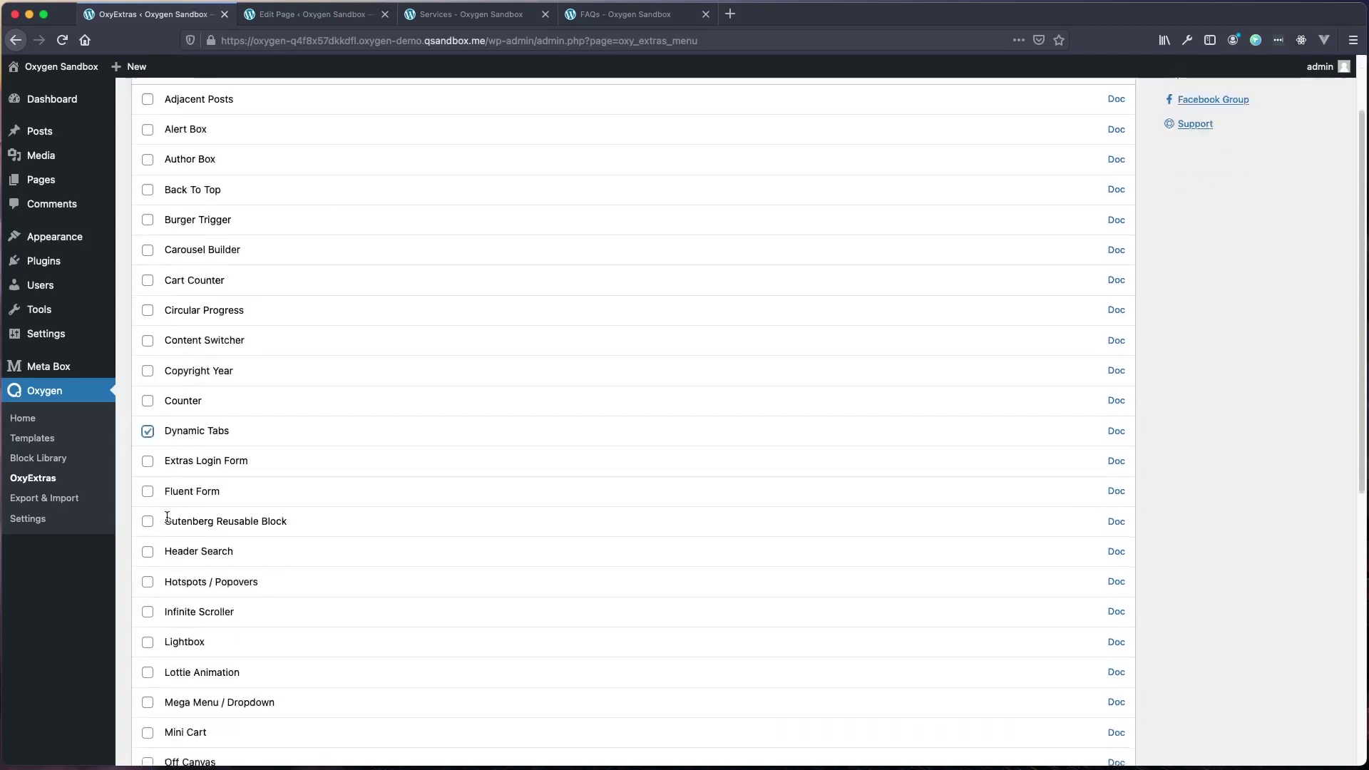
left_click(148, 604)
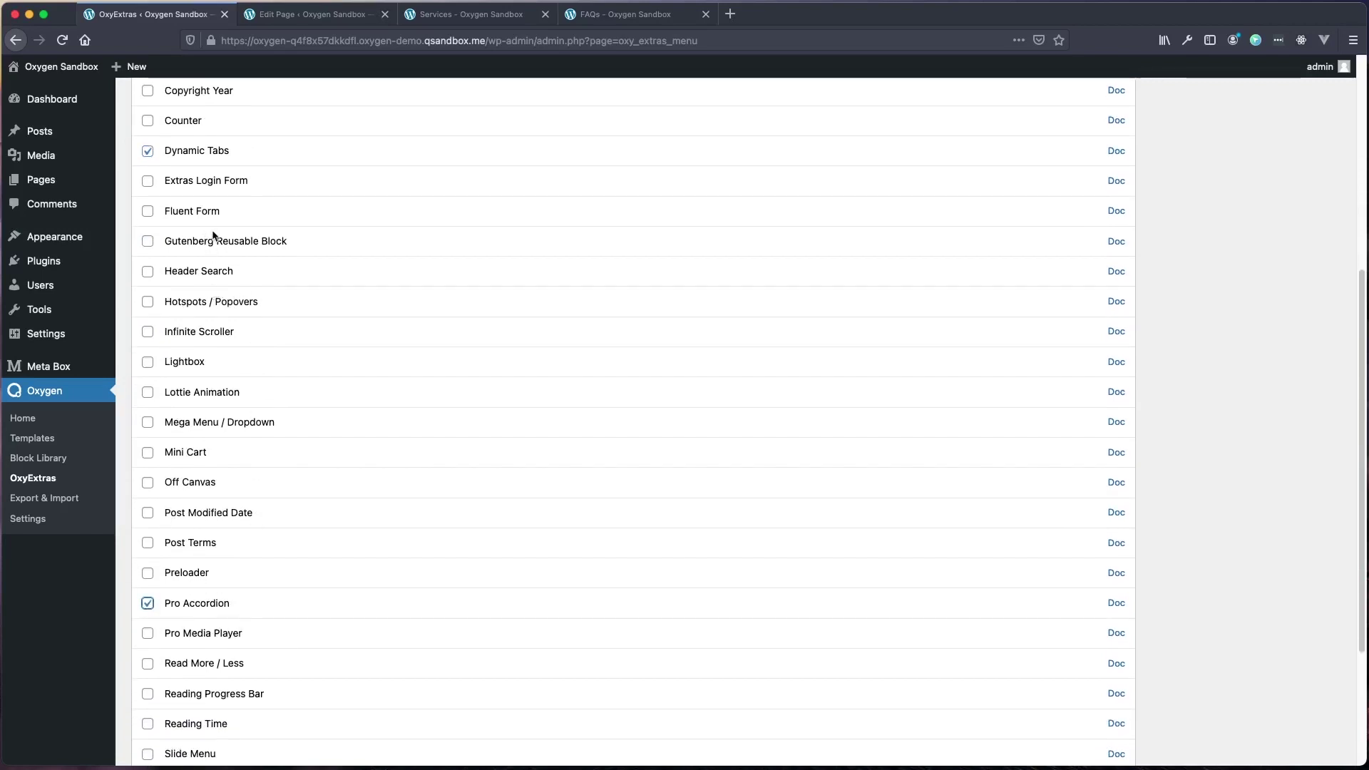
scroll(214, 251, "down", 5)
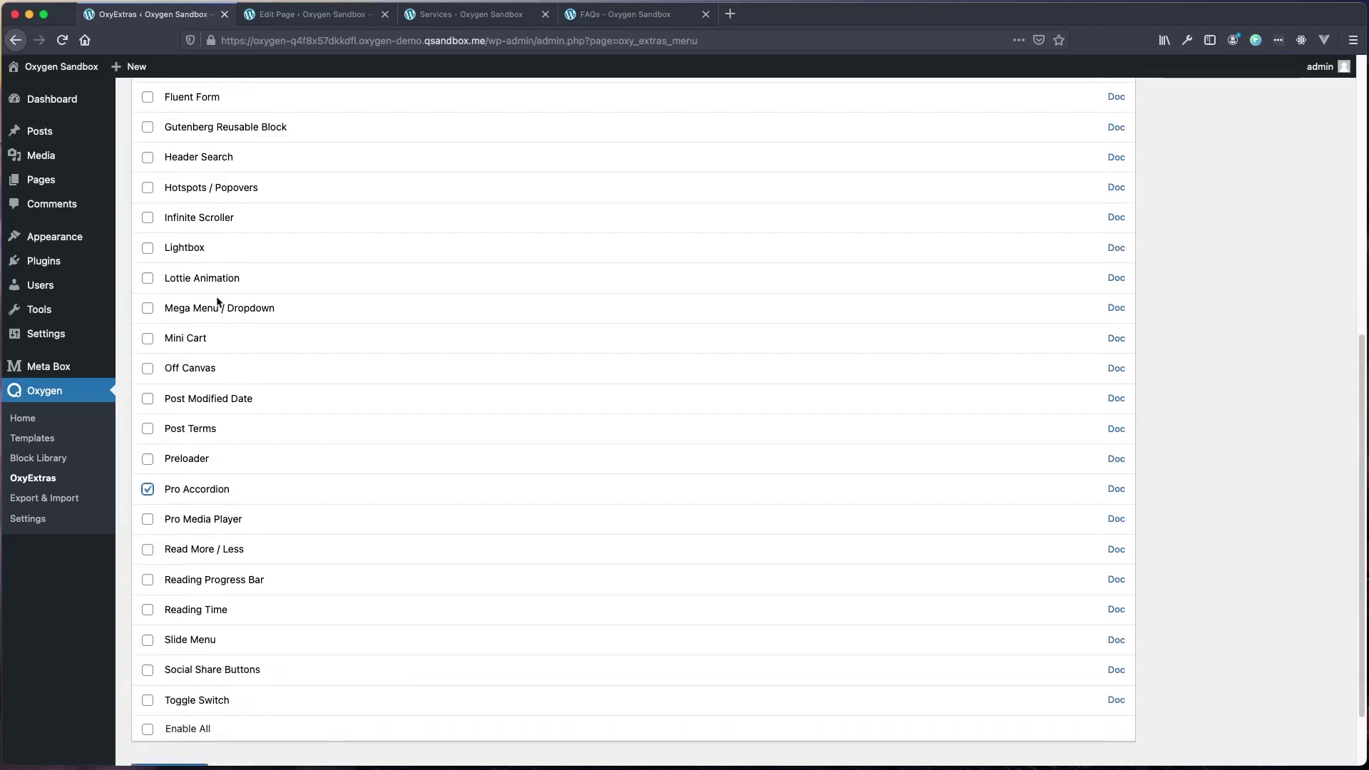
scroll(217, 299, "down", 1)
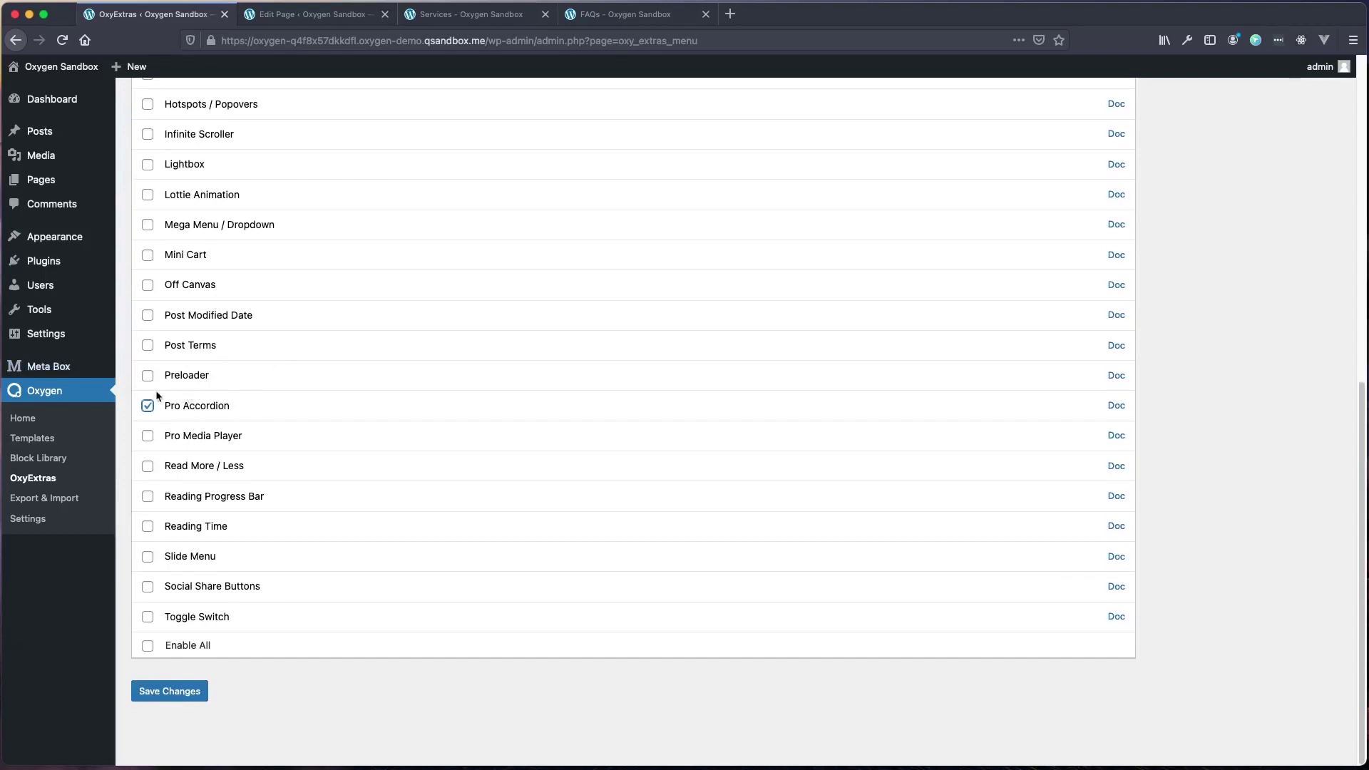
left_click(158, 696)
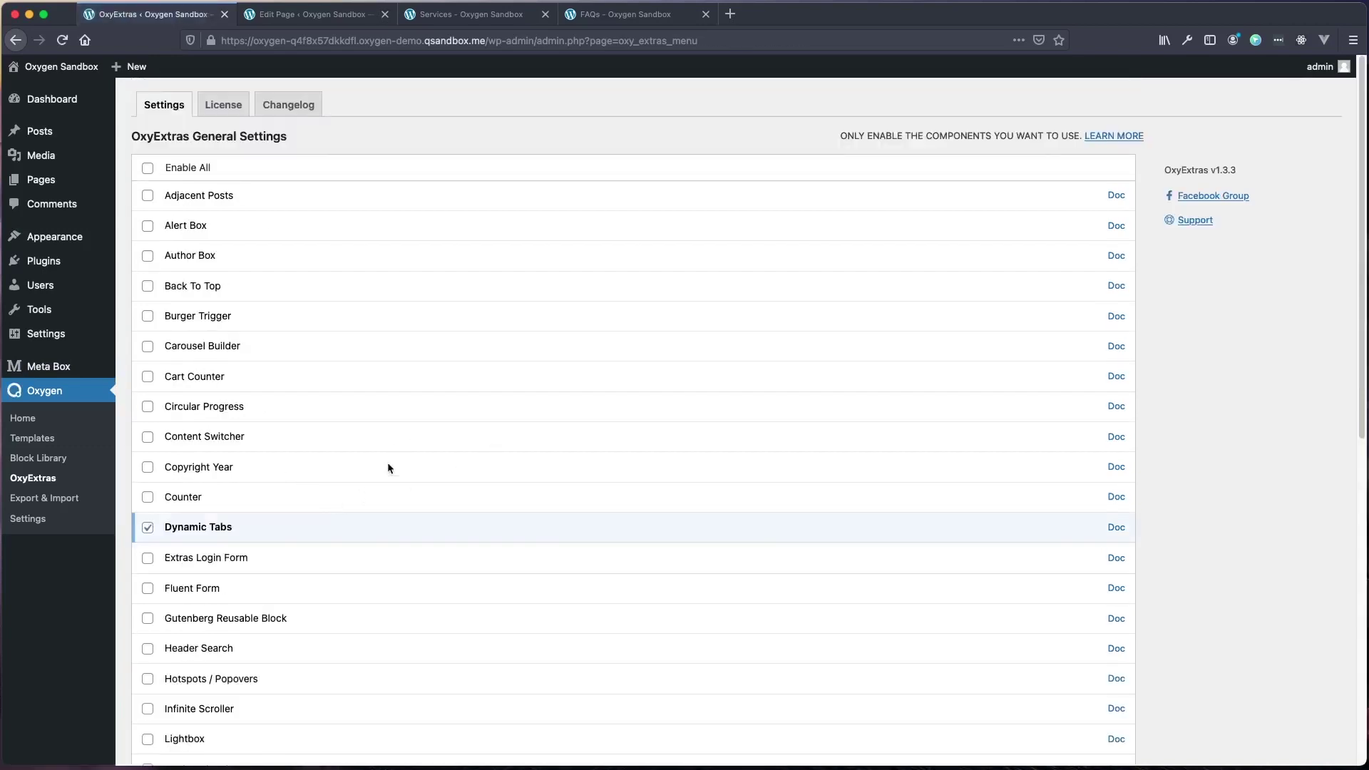
Create and publish a new page titled "Frequently Asked Questions", and return to the pages list.
mouse_move(53, 184)
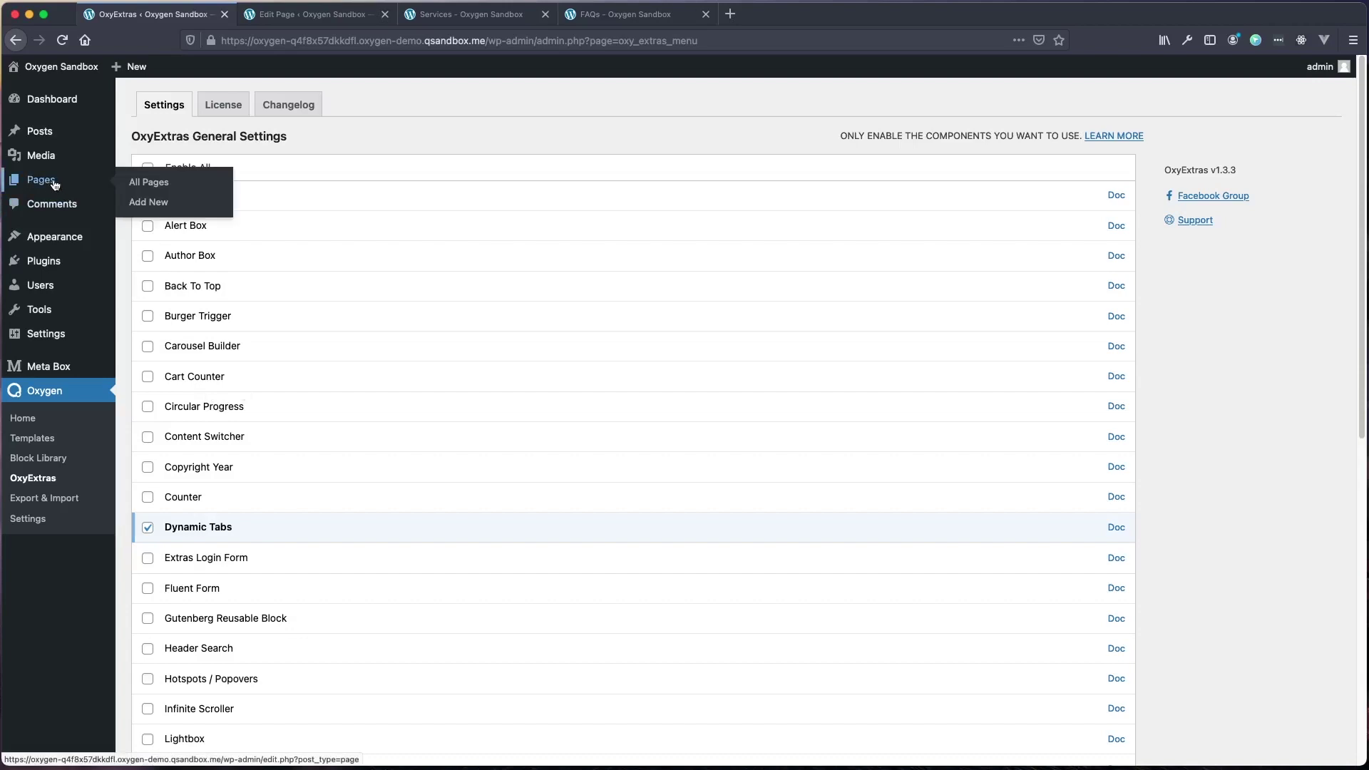
left_click(52, 184)
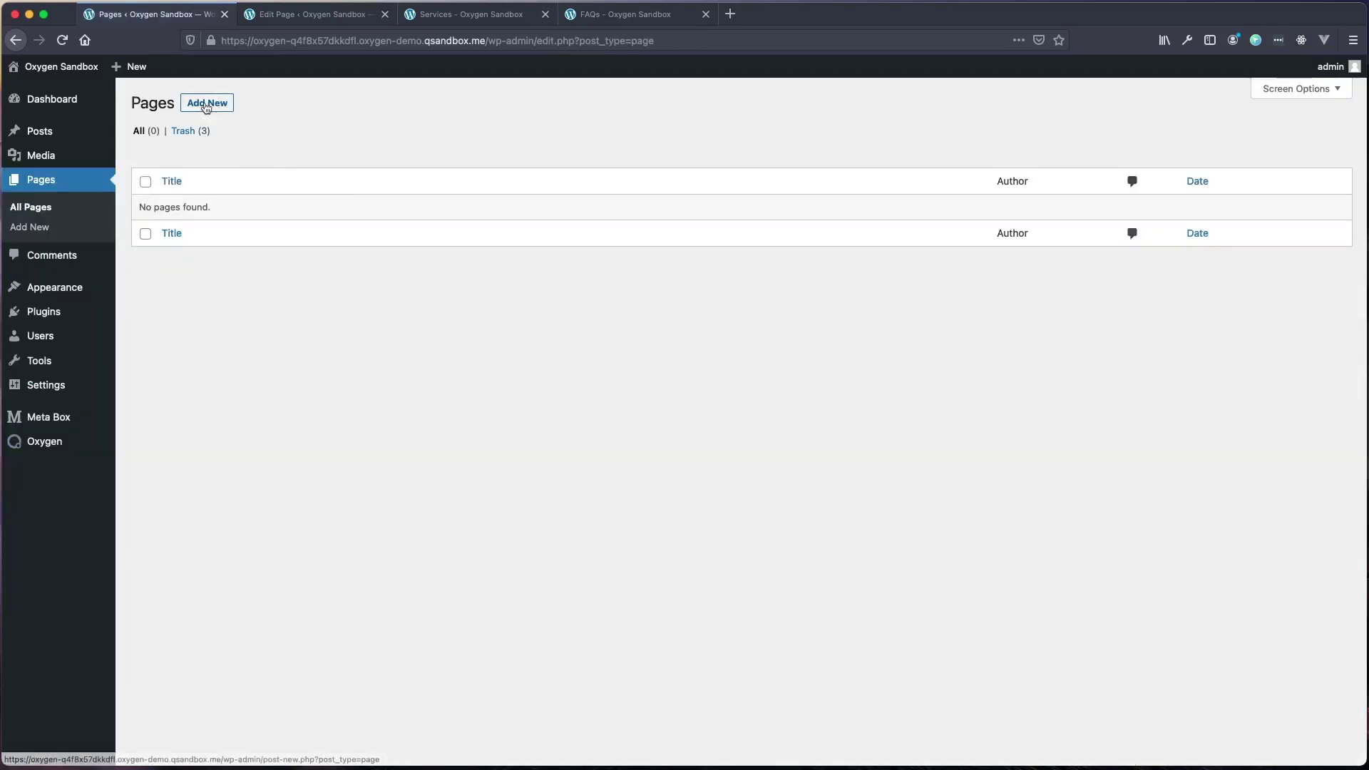
left_click(211, 104)
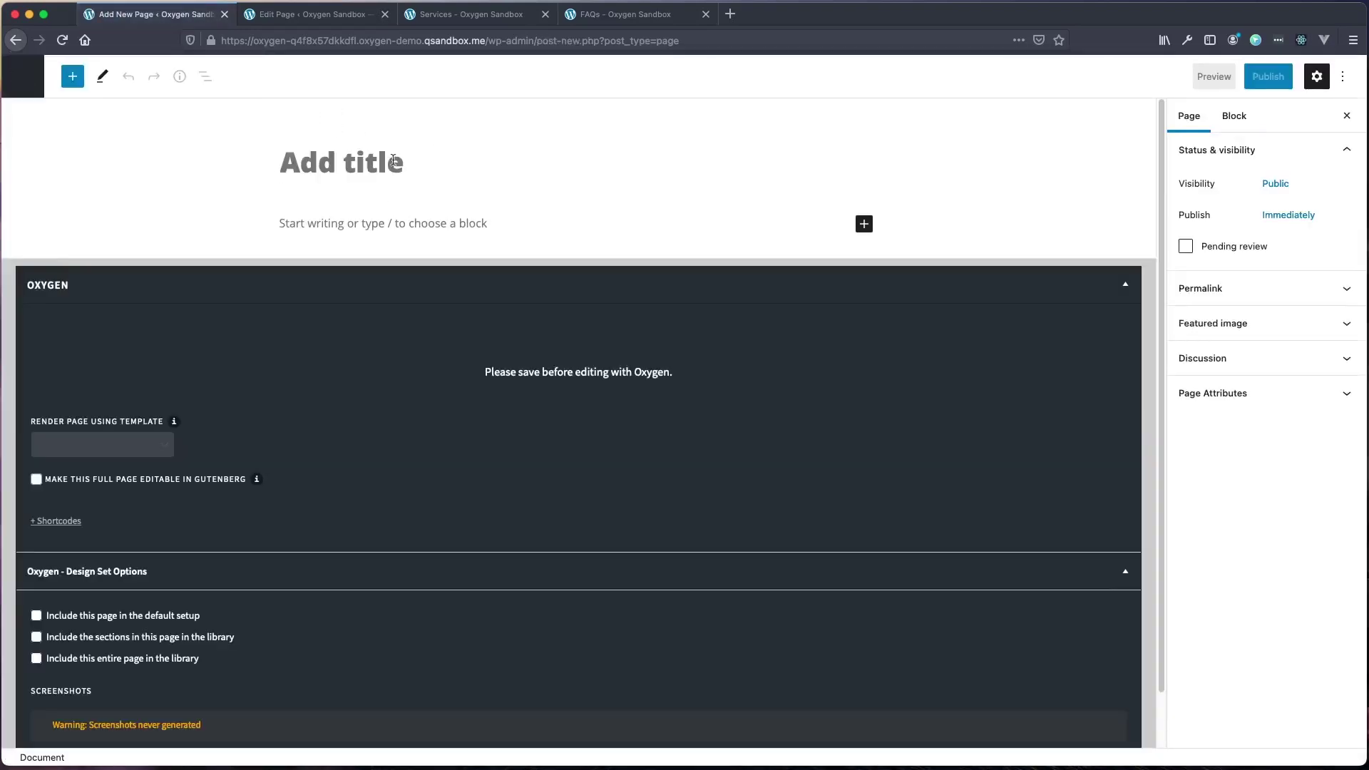
left_click(393, 160)
type("Frequently ")
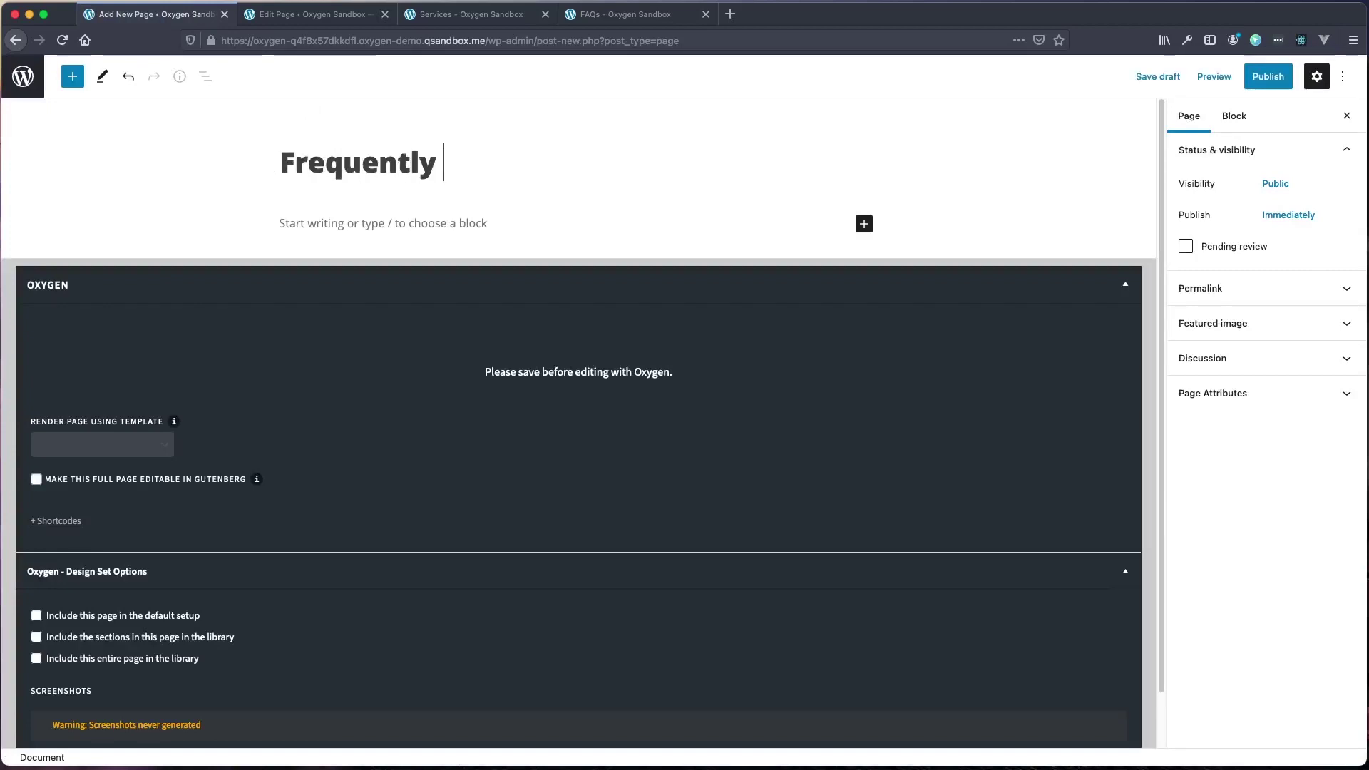
type("Asked Questions")
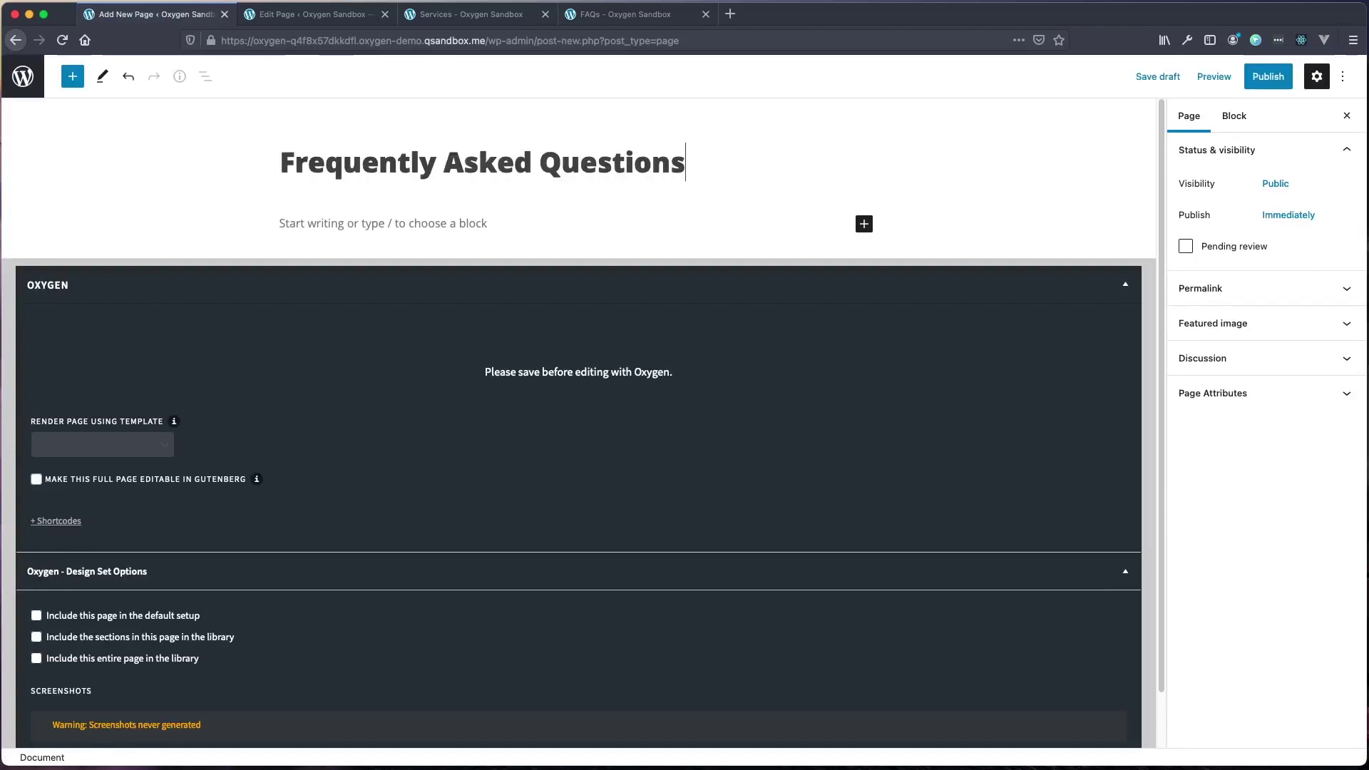
left_click(1268, 76)
left_click(1225, 83)
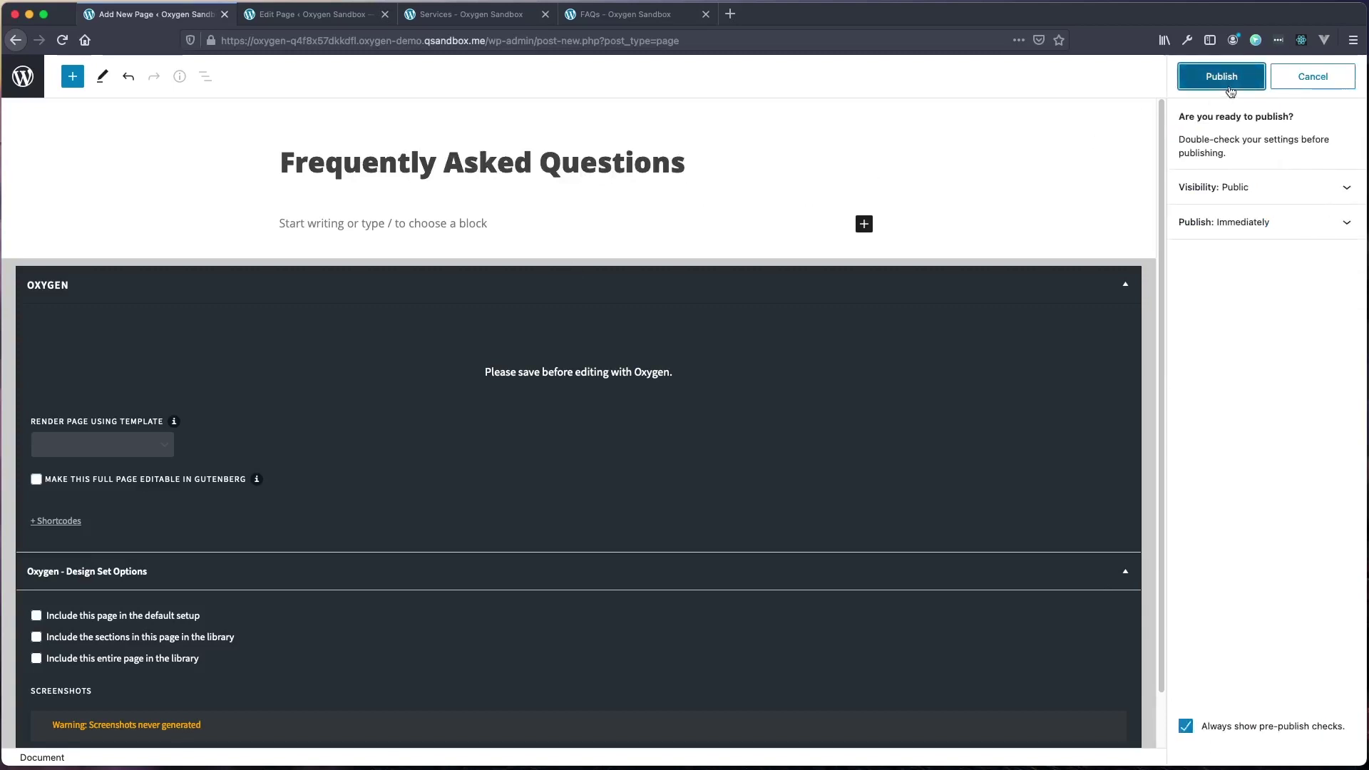
left_click(33, 89)
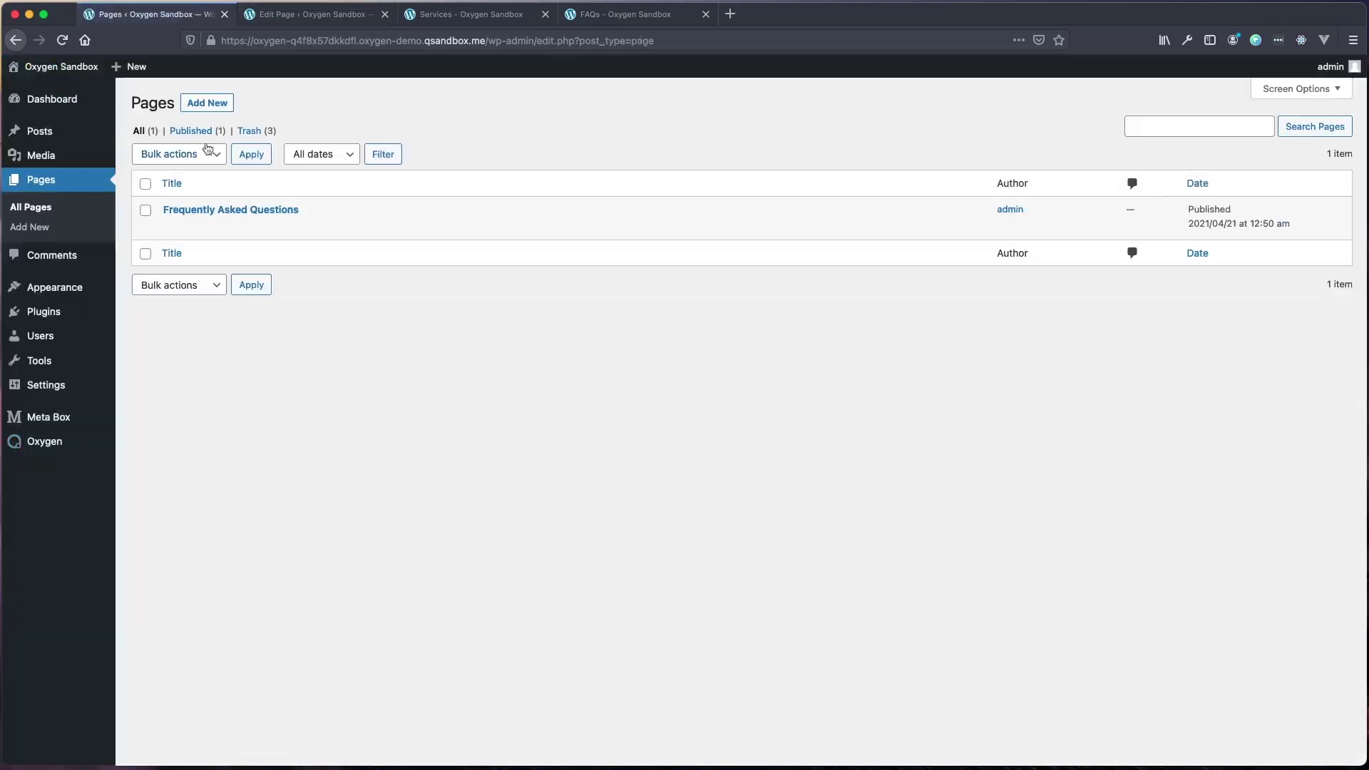
Create and publish a second page titled "Our Services", and return to the pages list.
left_click(212, 104)
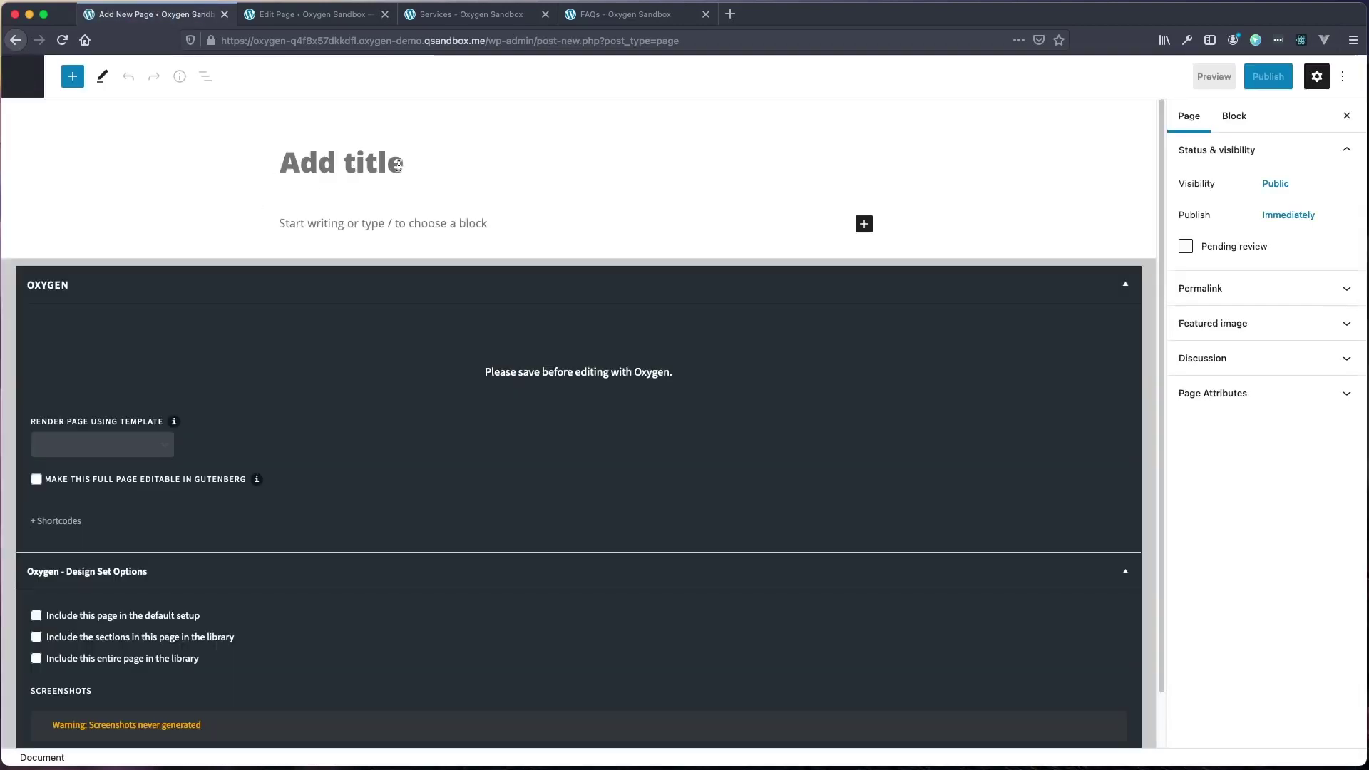
type("Our Services")
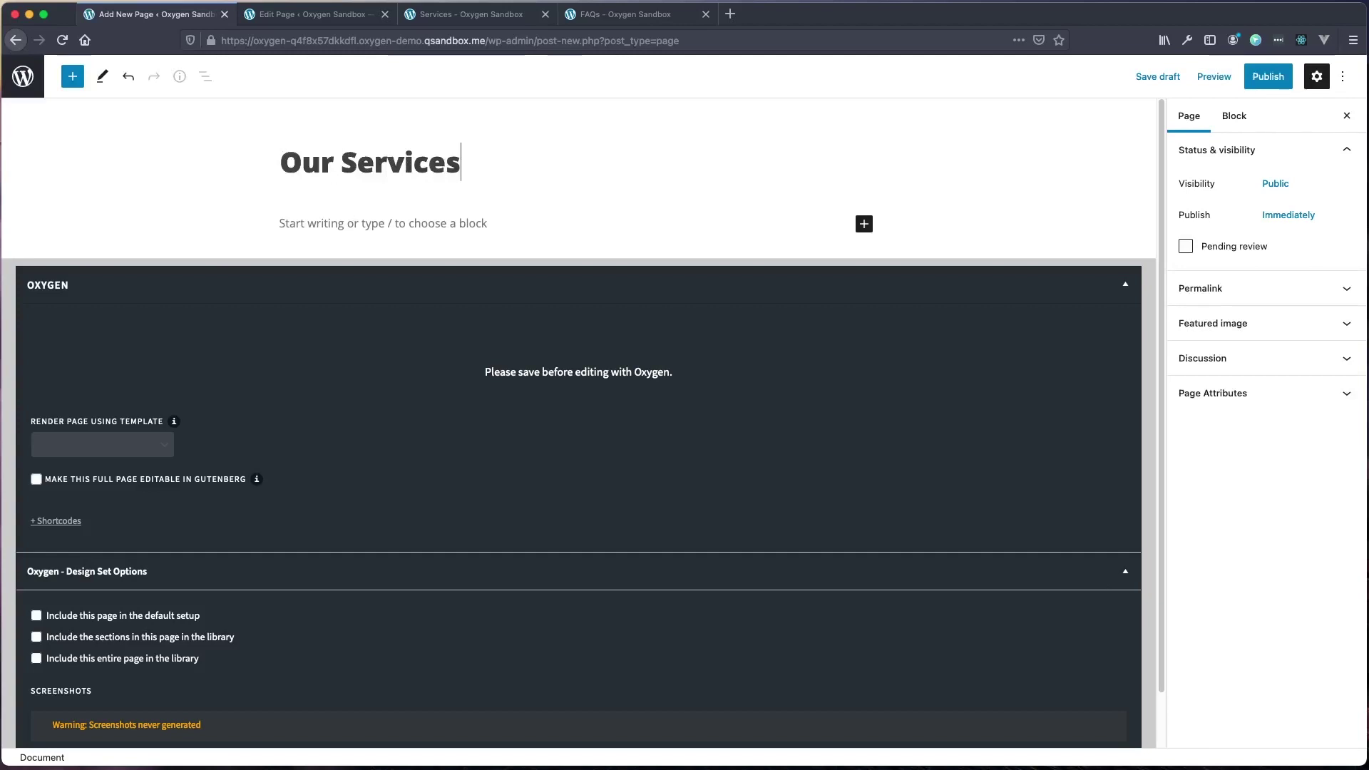
left_click(1263, 78)
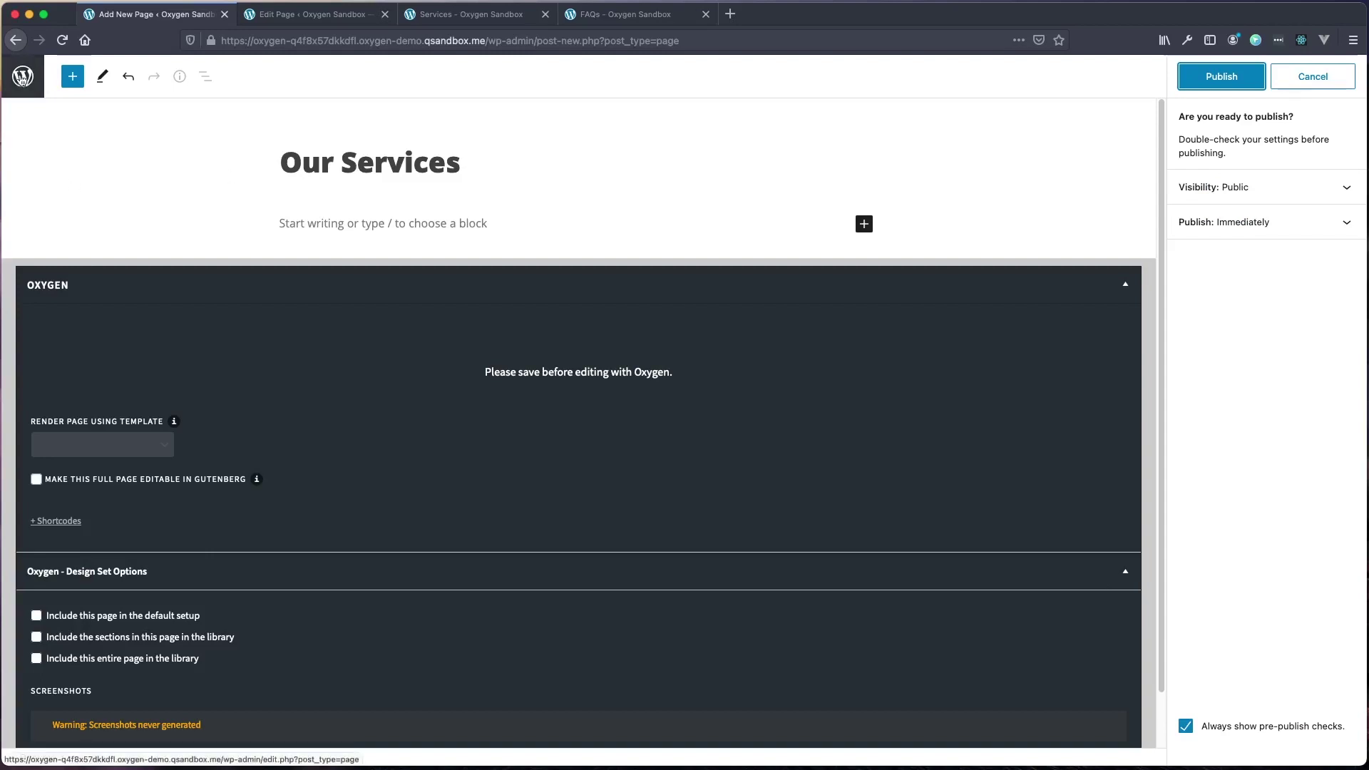
left_click(1231, 78)
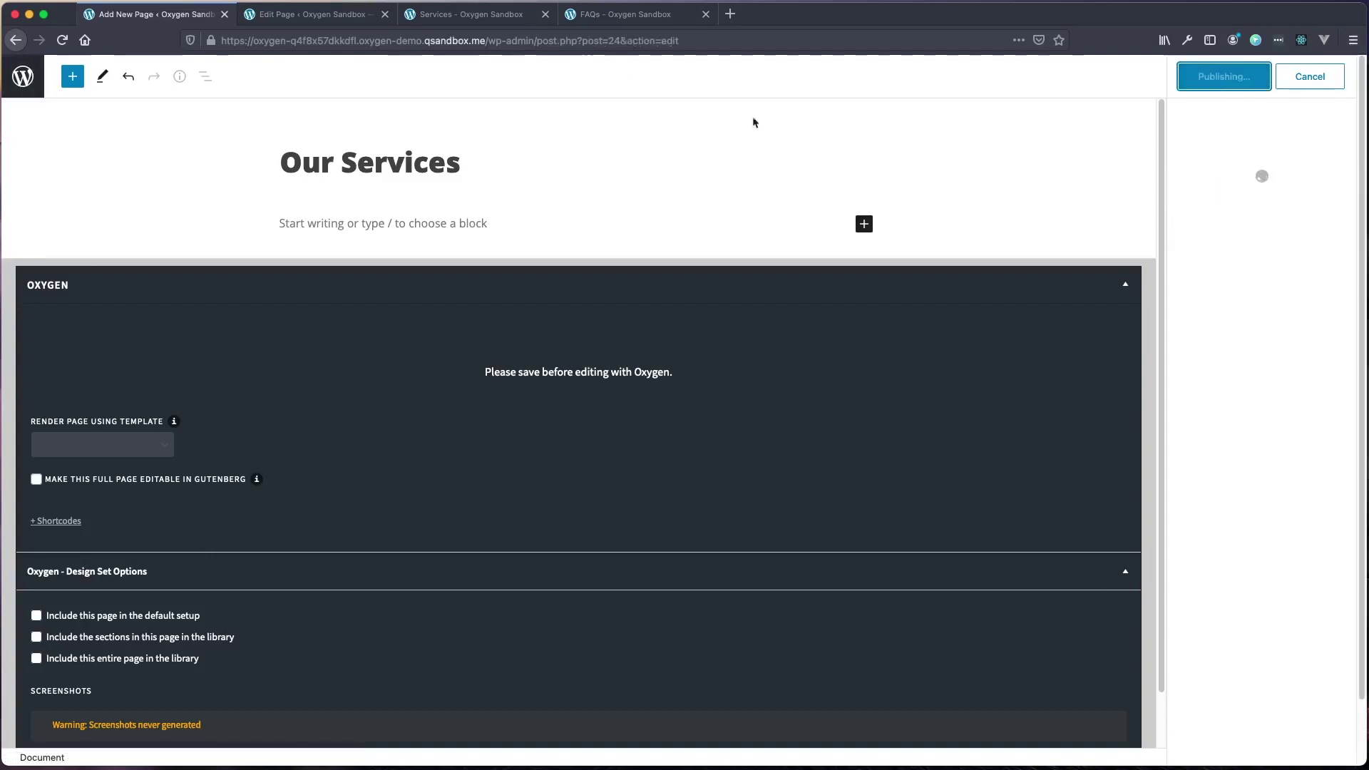
left_click(17, 77)
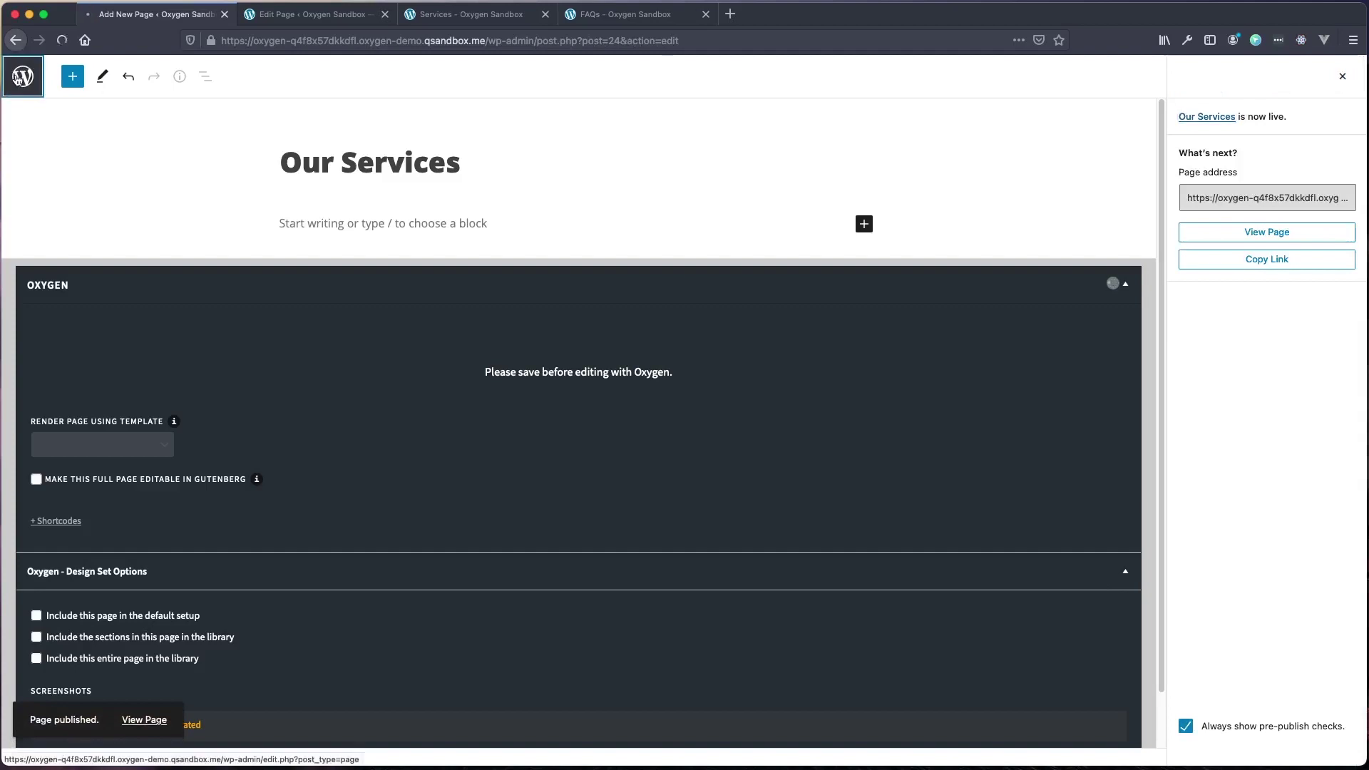
Close the three other open browser tabs, keeping only the pages list.
left_click(385, 14)
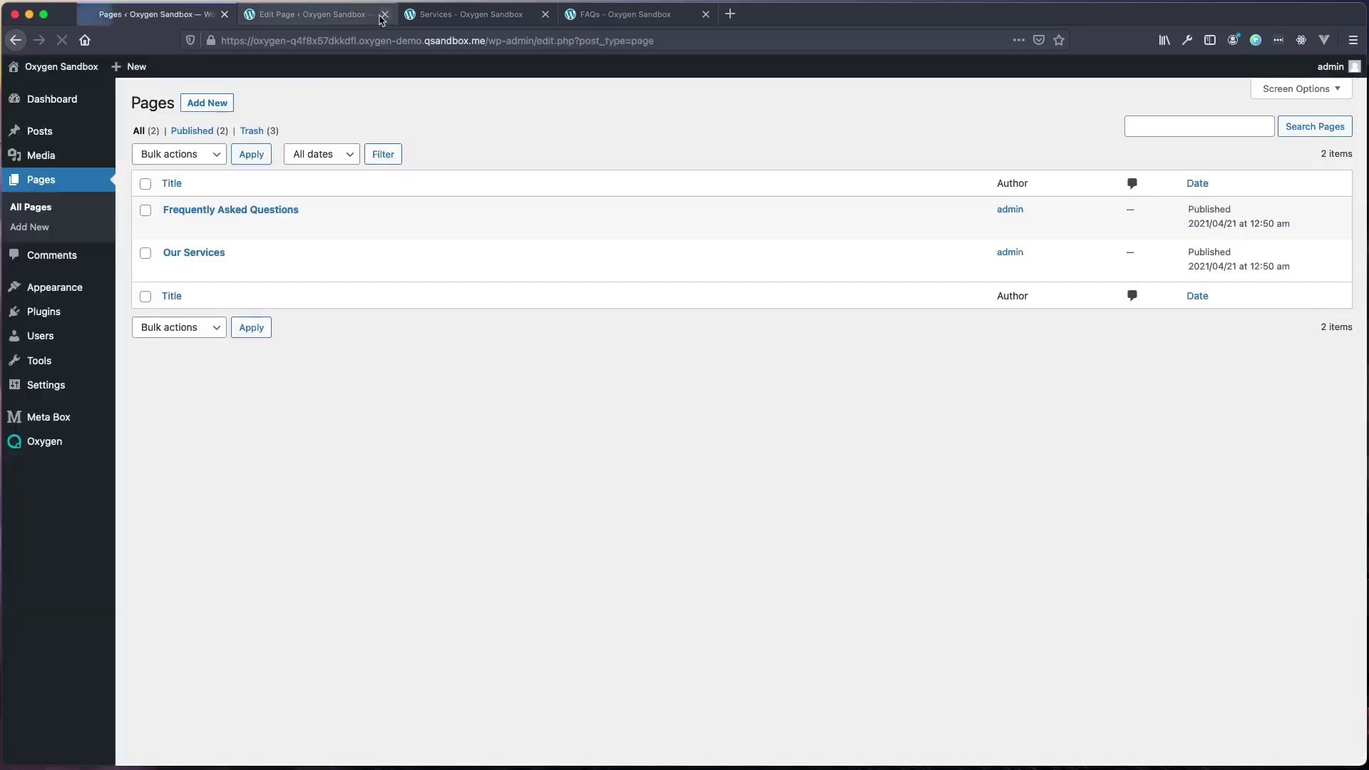
left_click(385, 15)
left_click(393, 14)
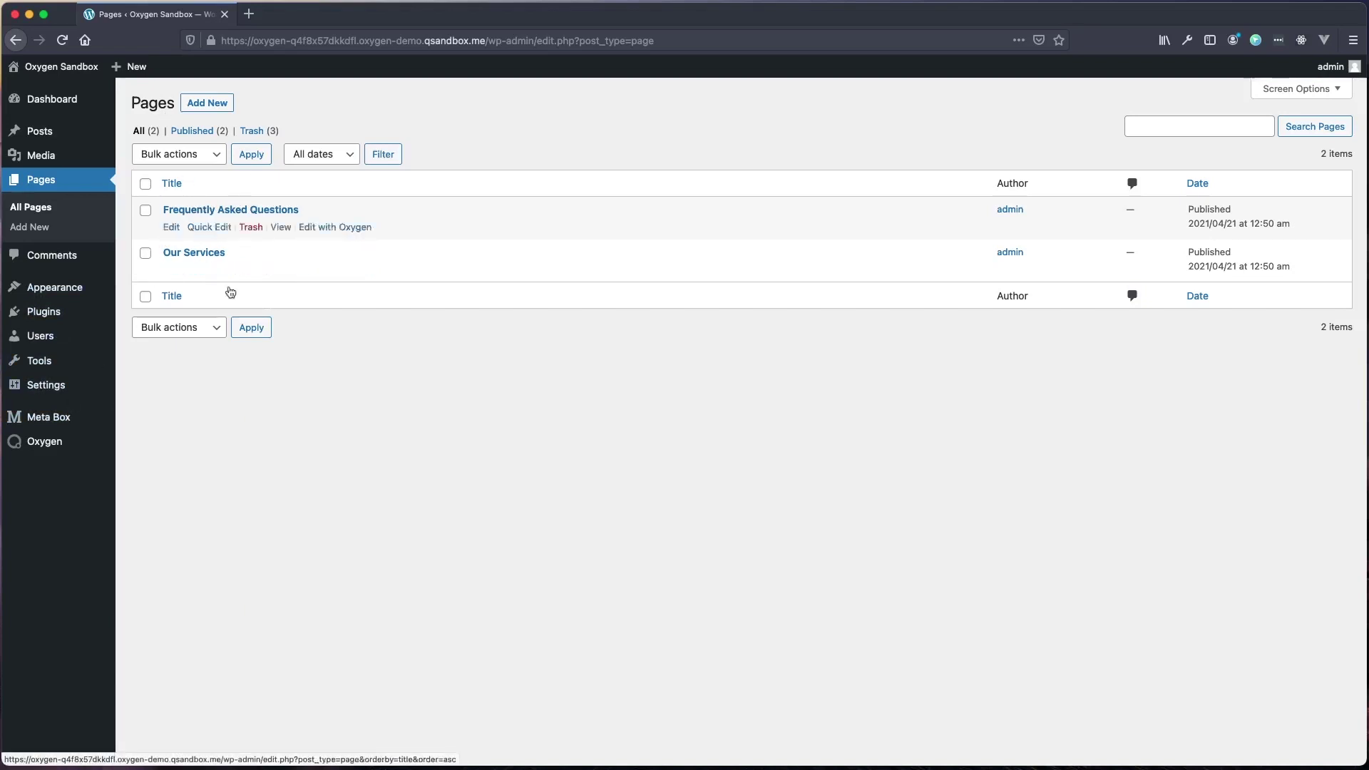
Create a new Meta Box custom field group titled "Frequently Asked Questions".
mouse_move(50, 426)
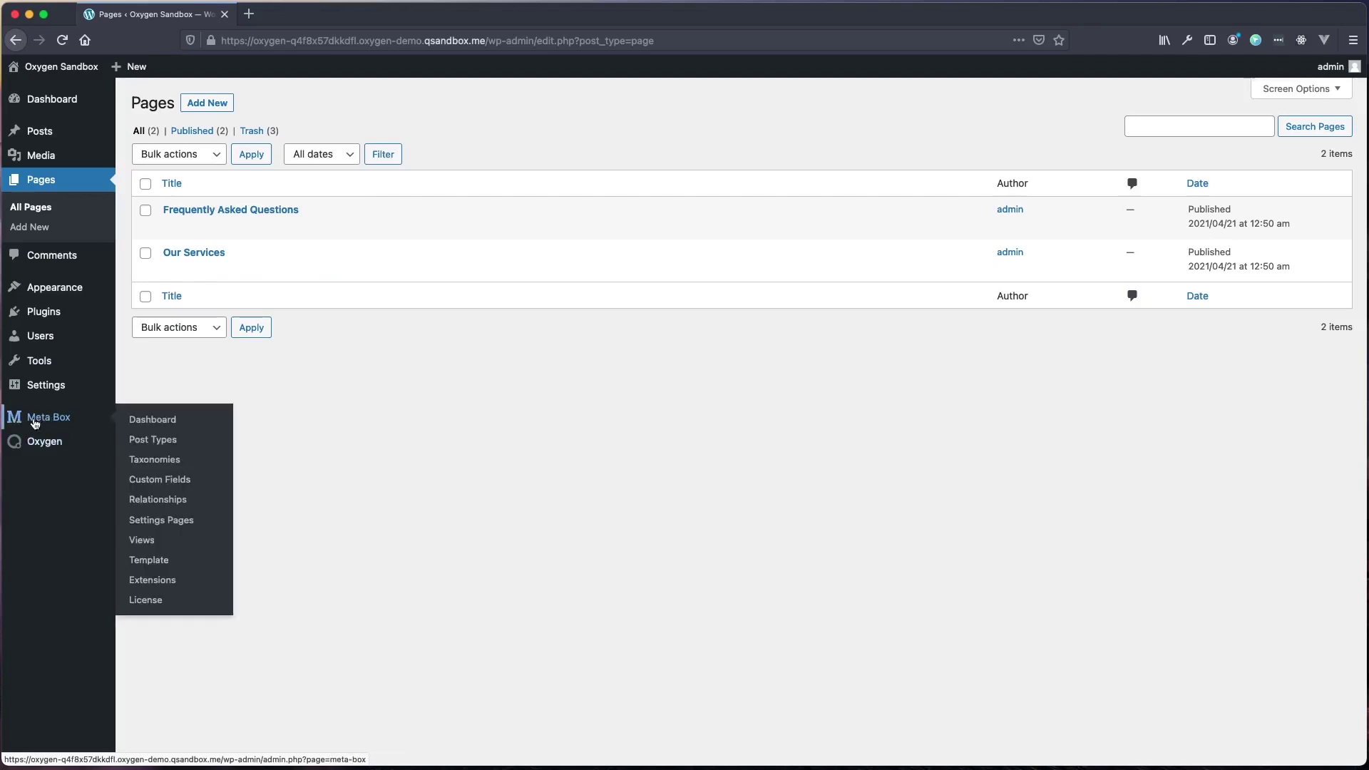
left_click(163, 482)
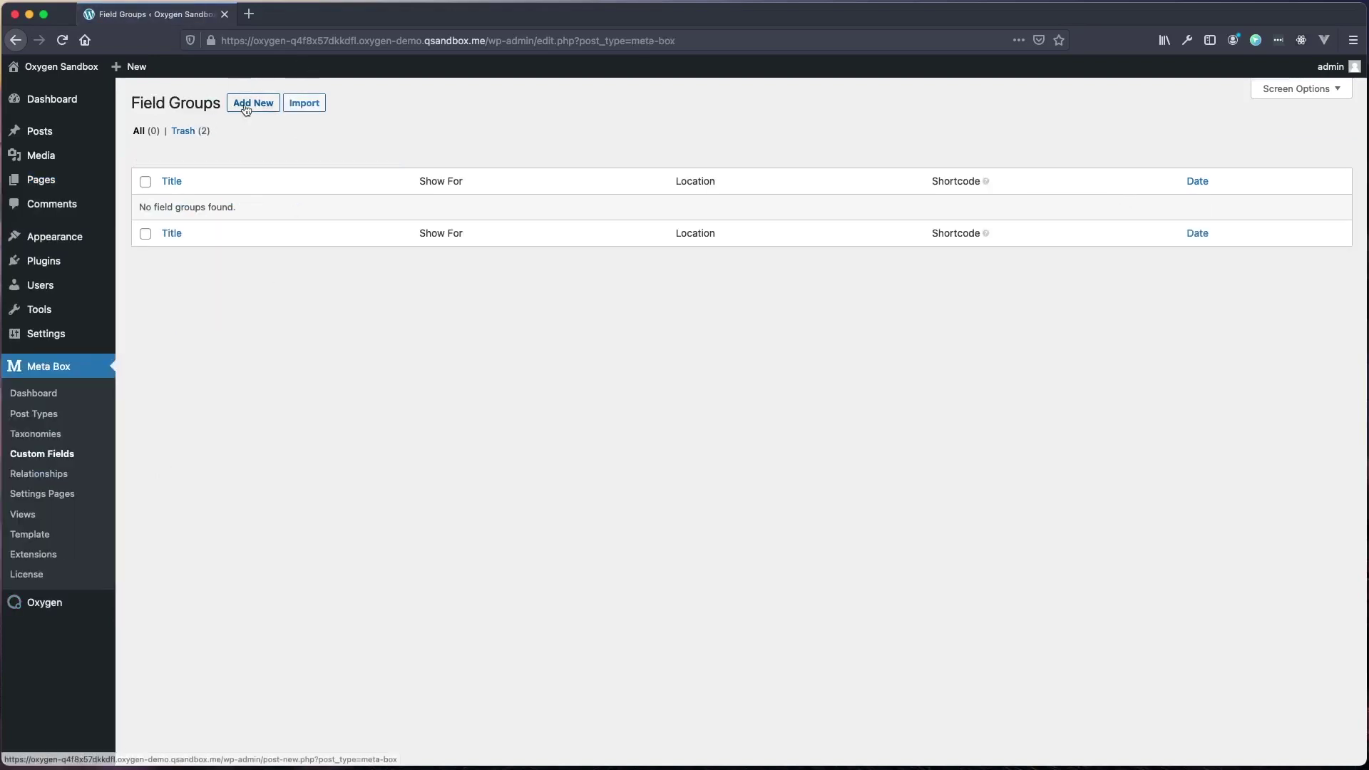
left_click(246, 105)
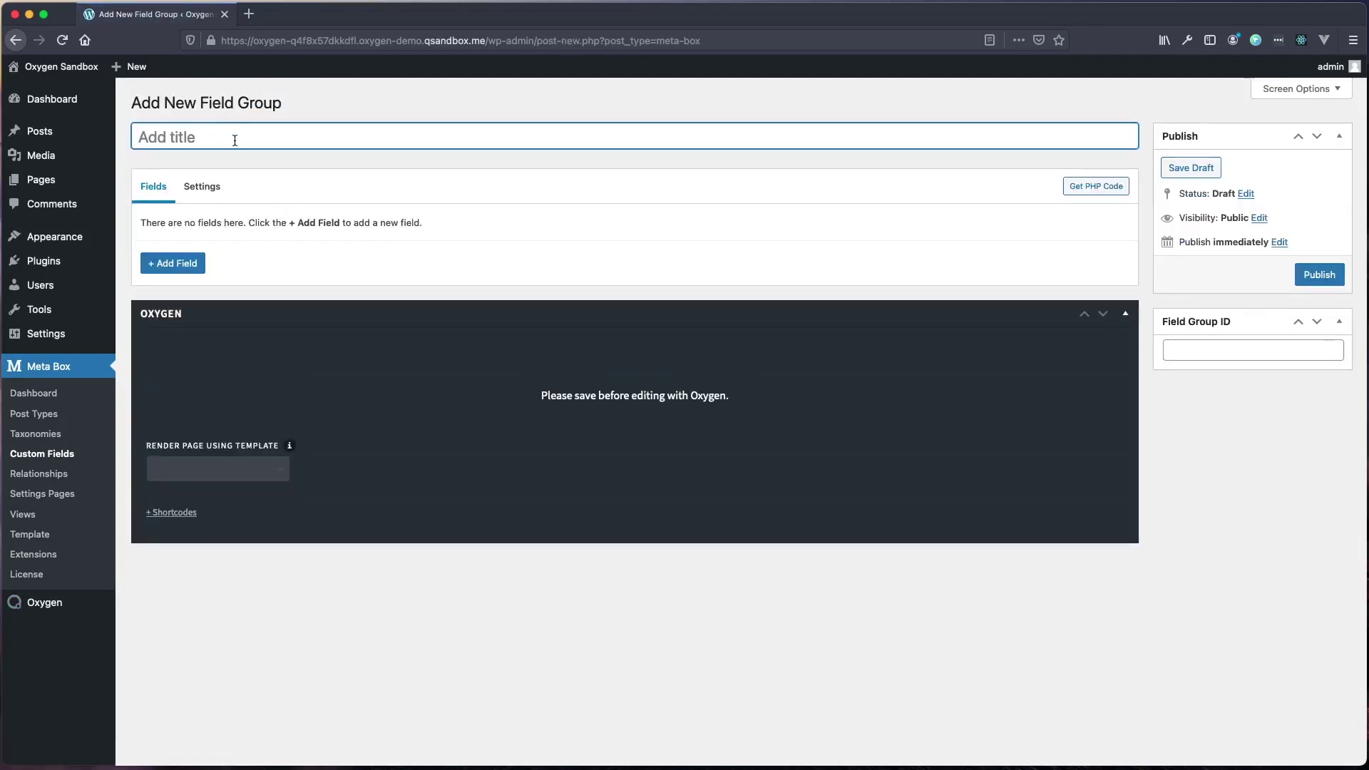
type("Frequenlty Asked Q")
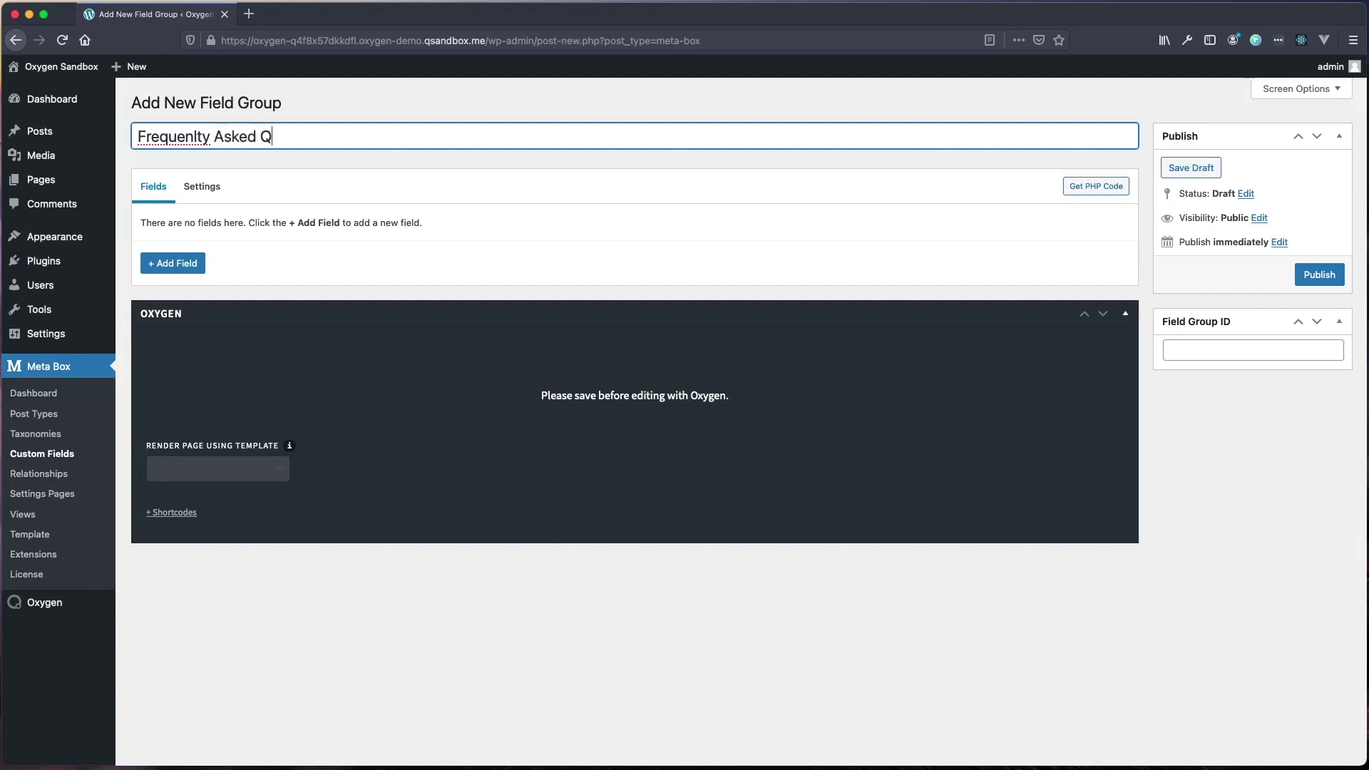
type("uestions")
right_click(167, 128)
left_click(191, 140)
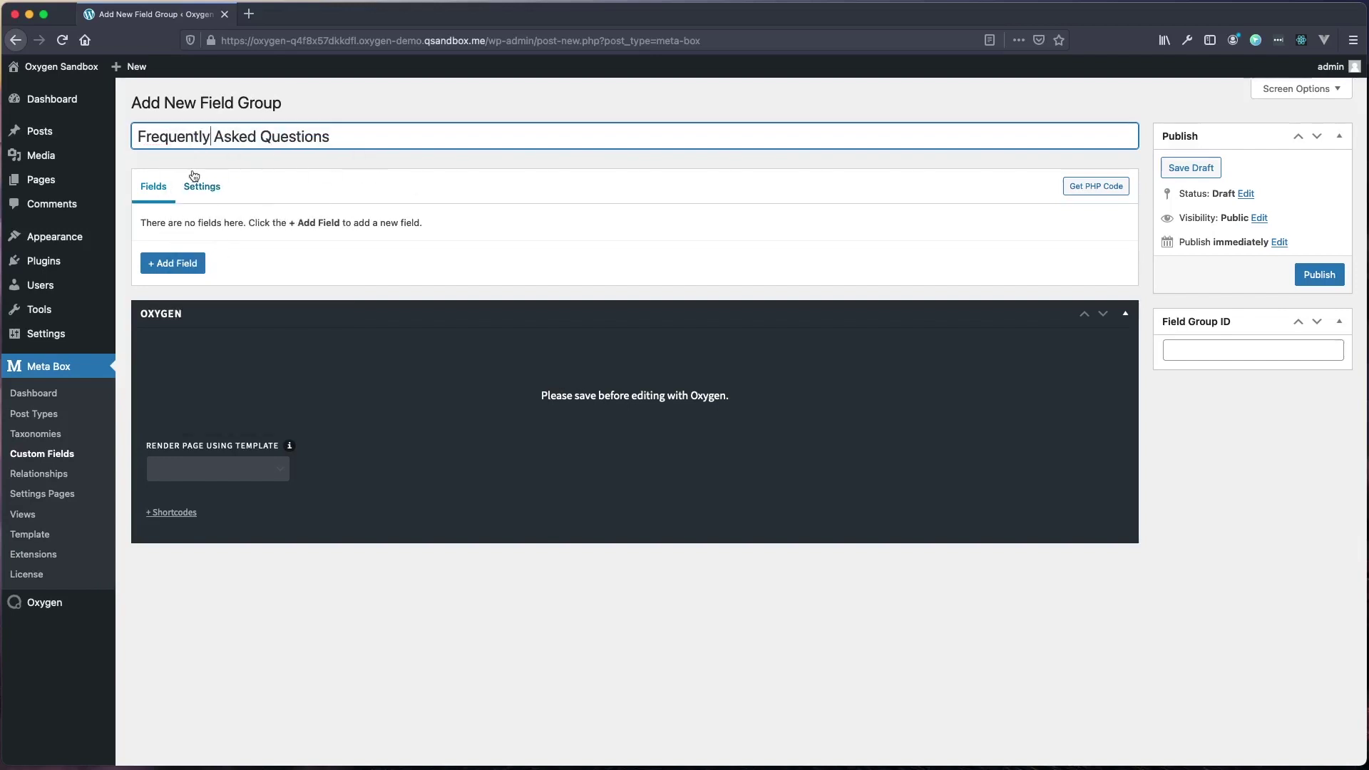
Add a Group field labelled "FAQs" to the field group and make it cloneable.
left_click(161, 265)
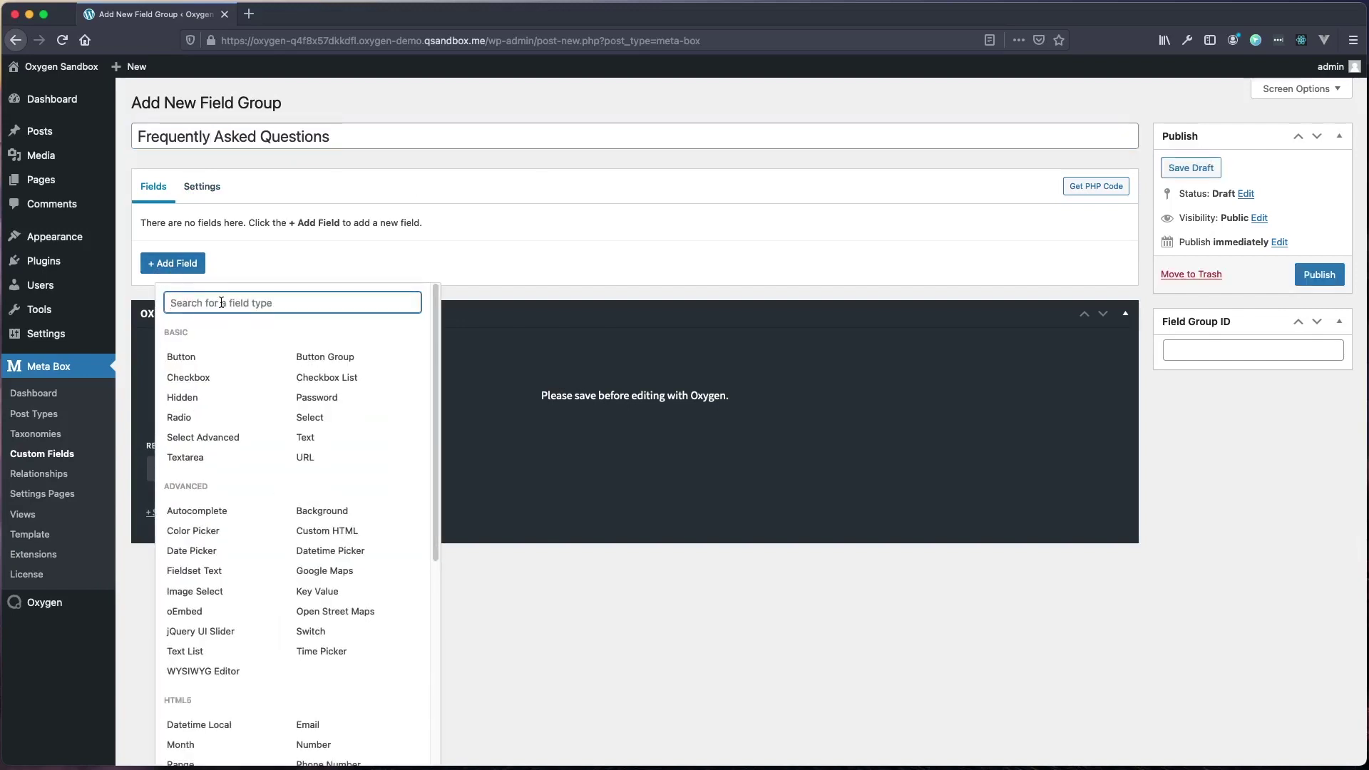
type("grou")
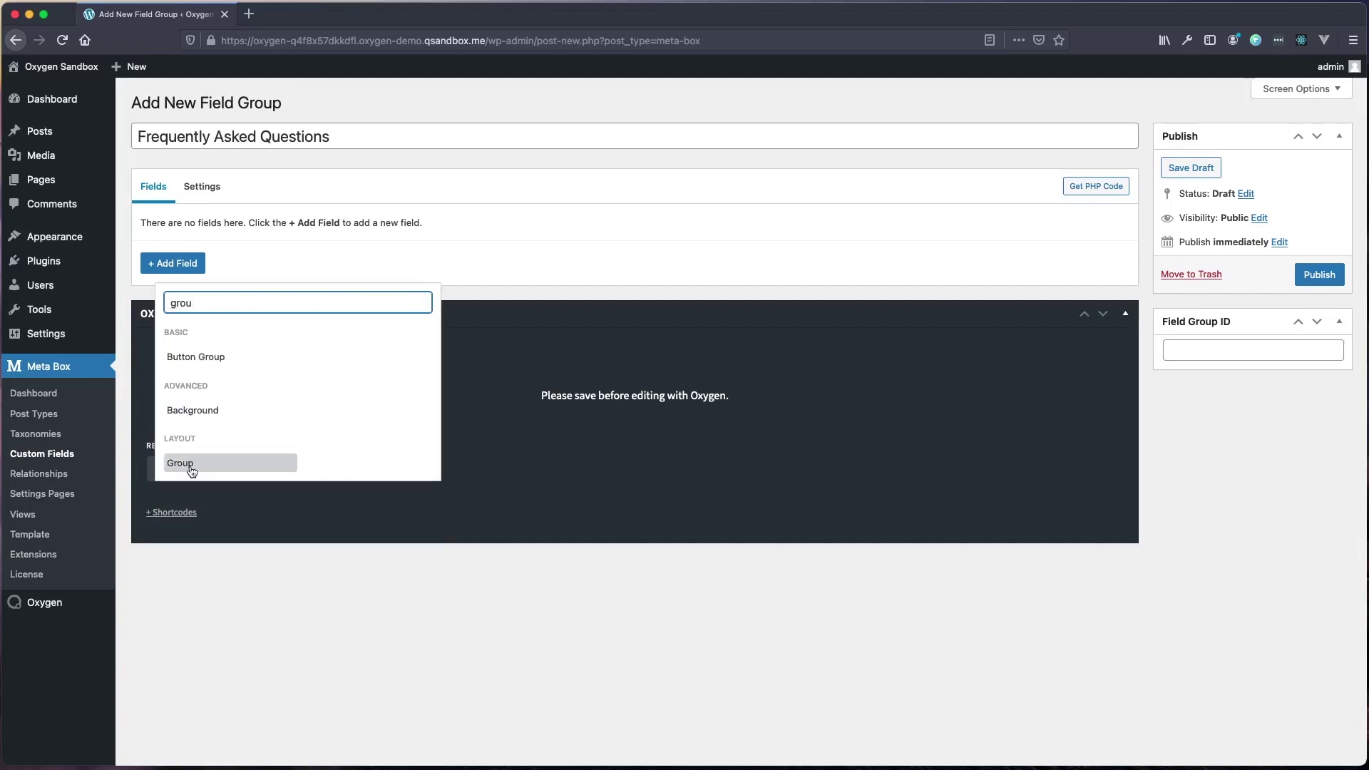
left_click(188, 464)
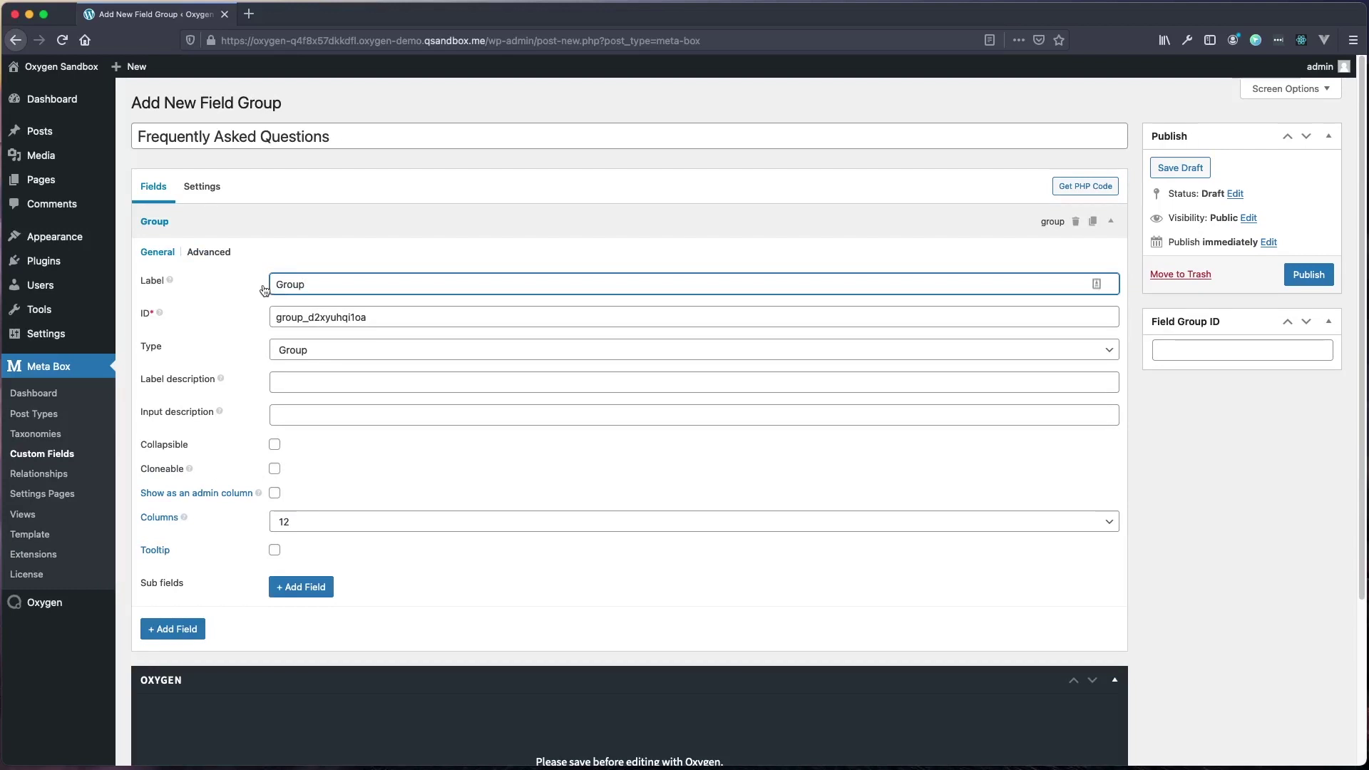
left_click_drag(332, 282, 233, 282)
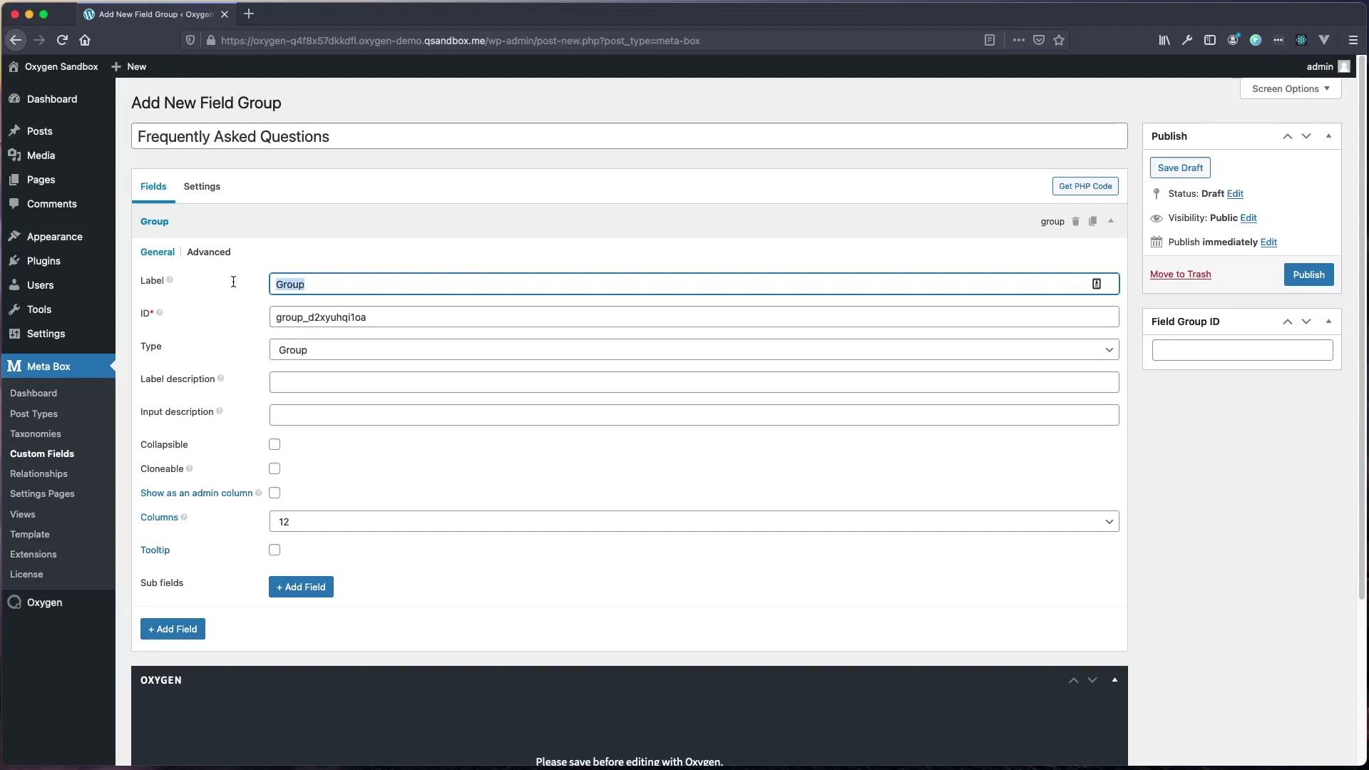
type("FAQs")
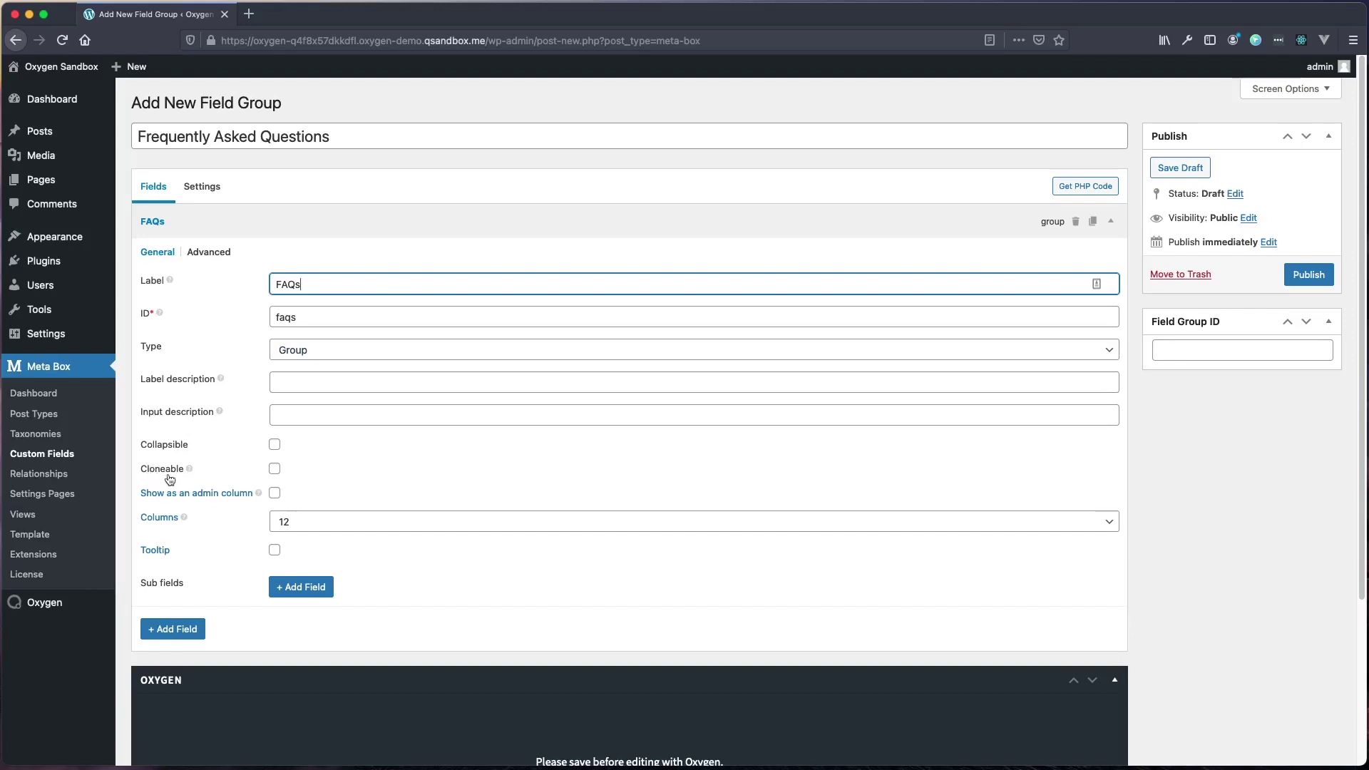
mouse_move(190, 472)
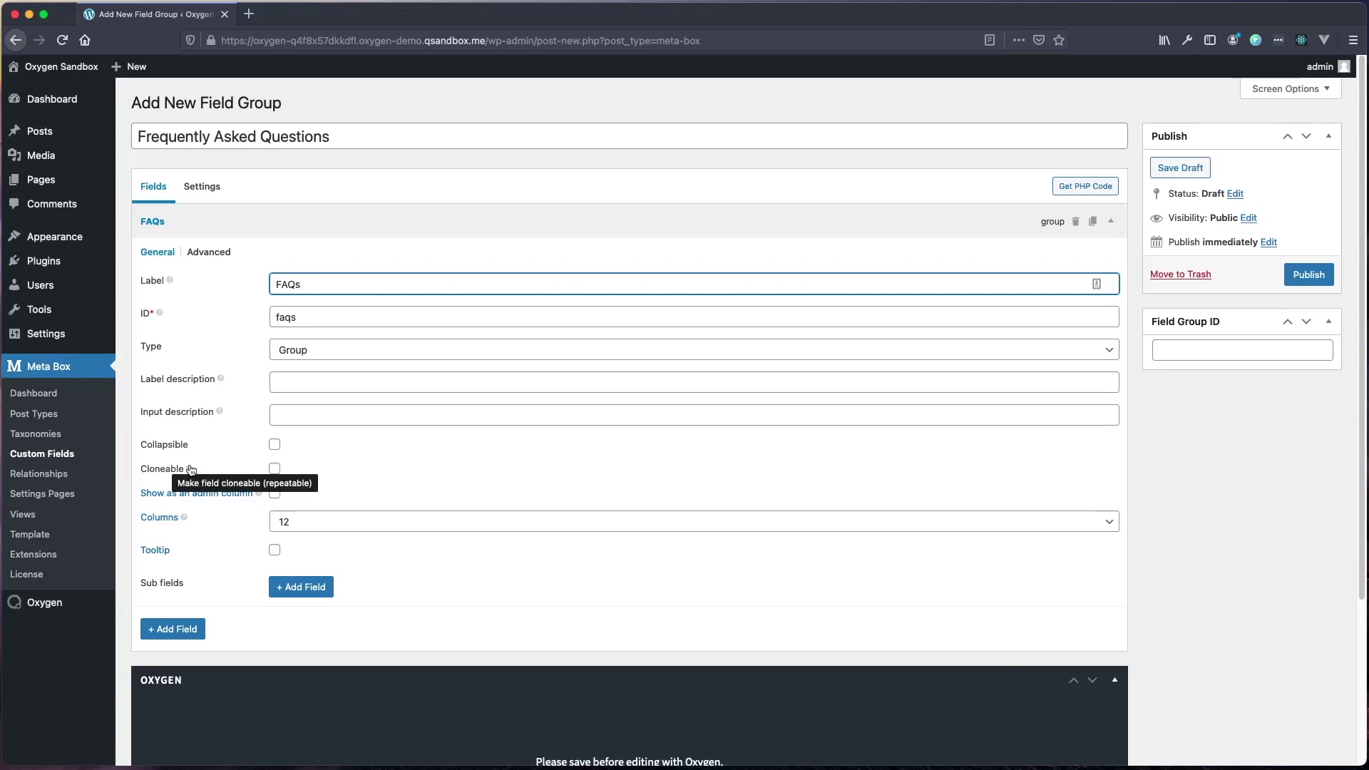
left_click(274, 468)
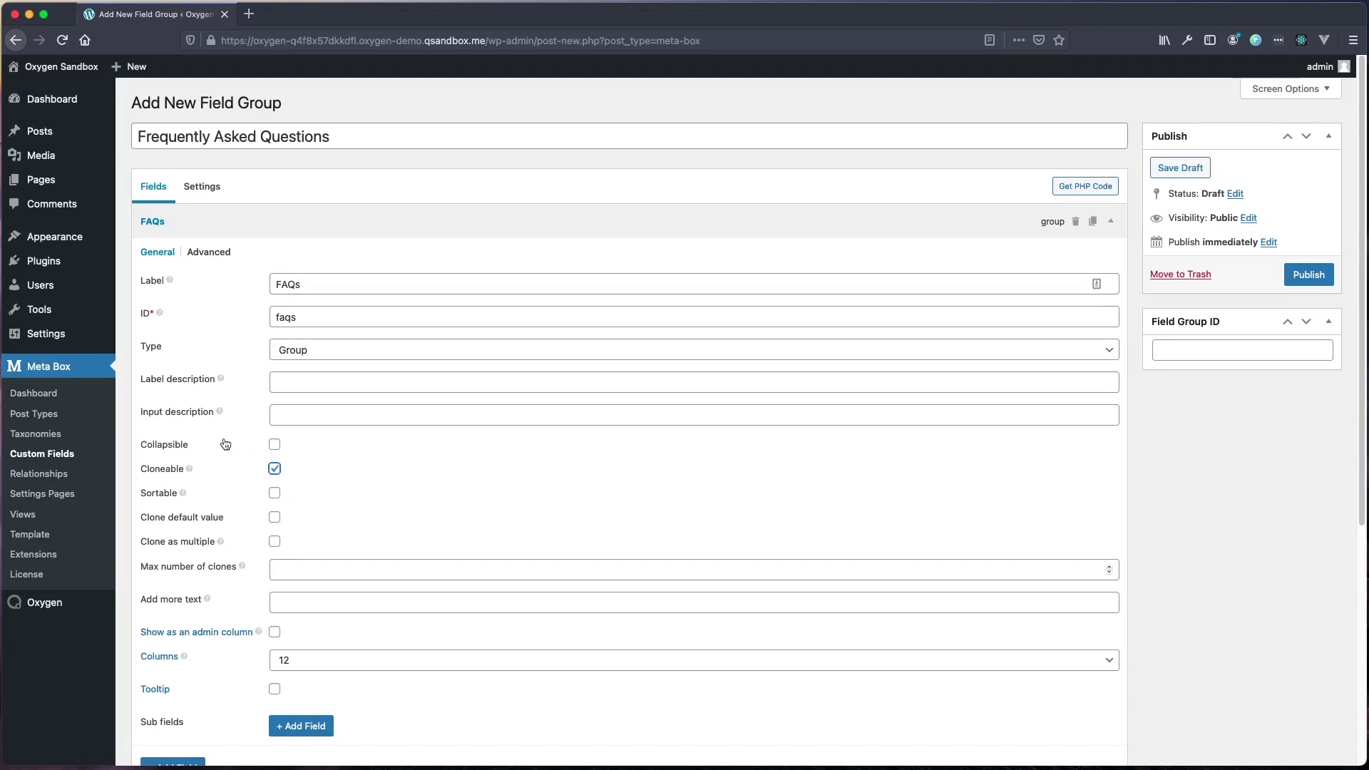
scroll(146, 719, "down", 2)
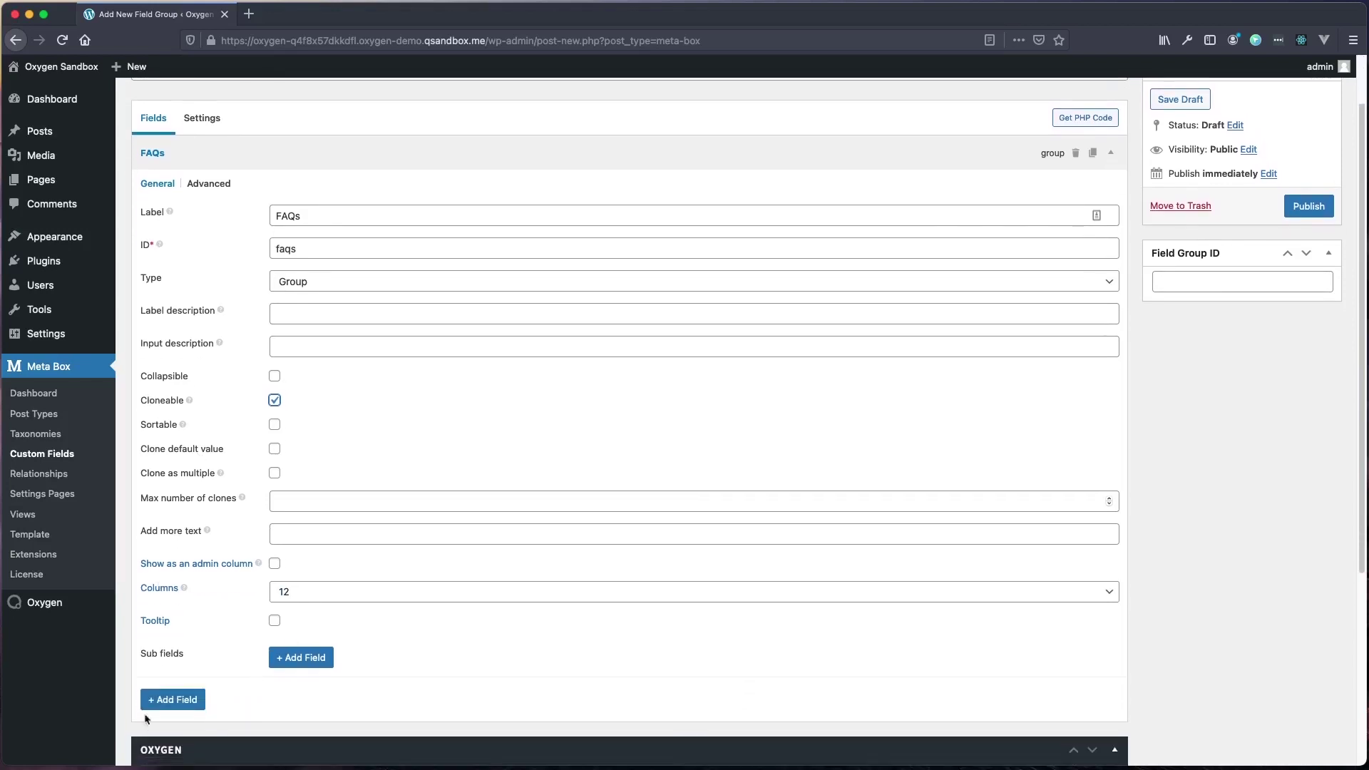
Add a Text sub field labelled "Question" to the FAQs group.
left_click(300, 660)
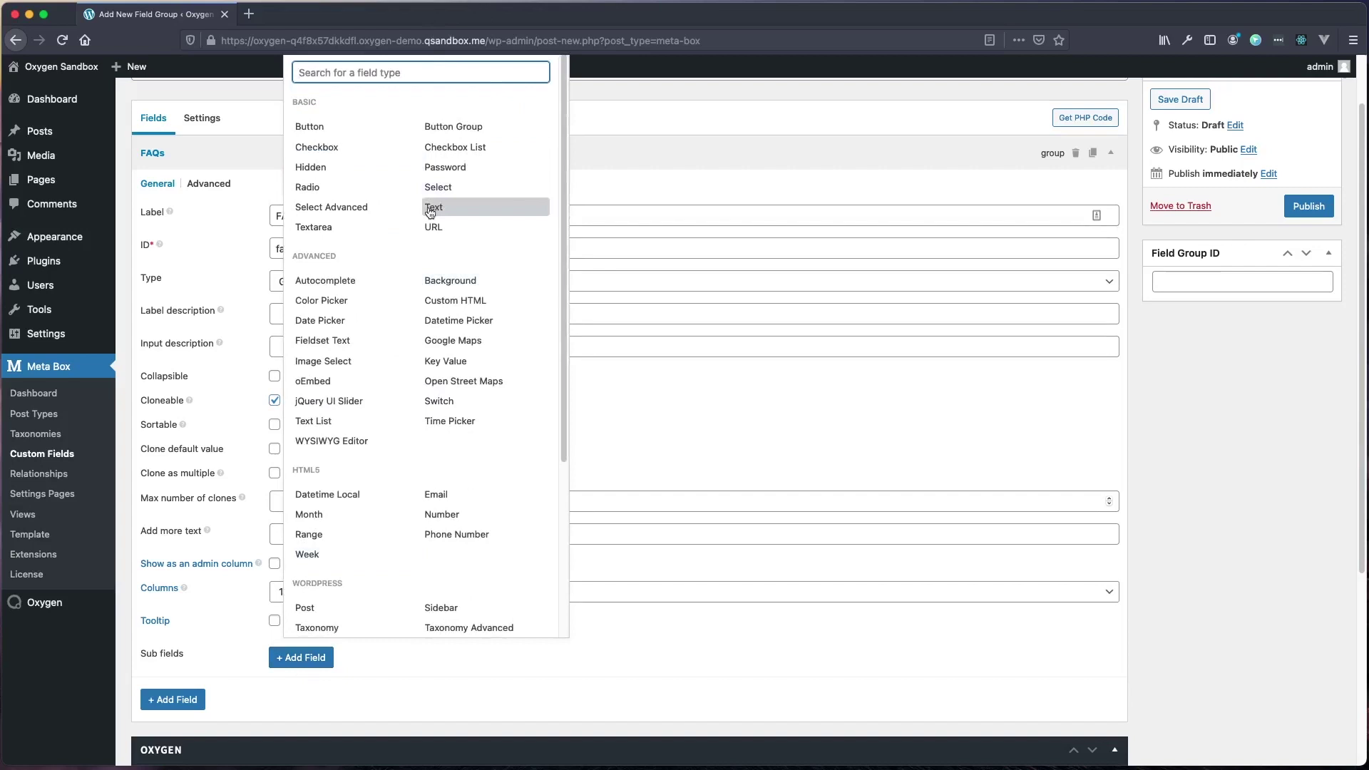
left_click(438, 214)
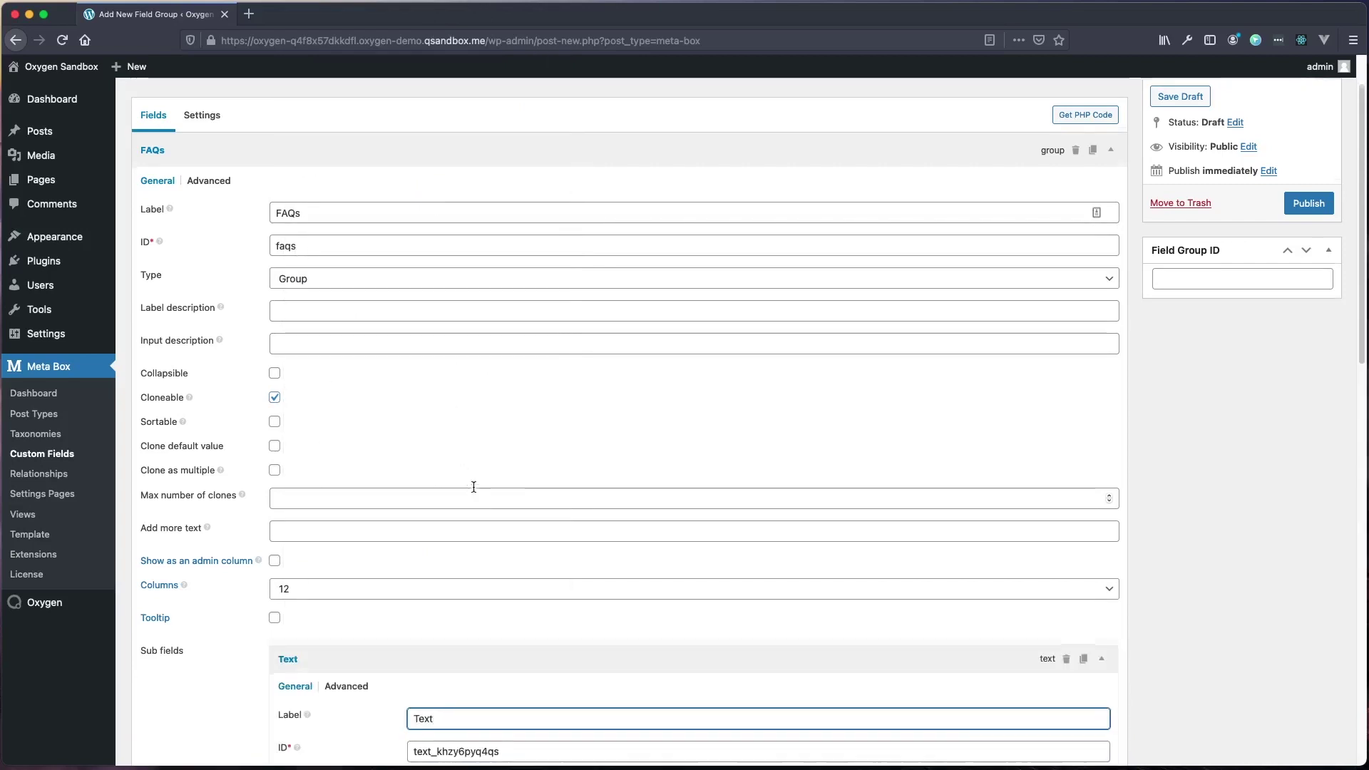
scroll(442, 478, "down", 5)
left_click_drag(439, 505, 344, 485)
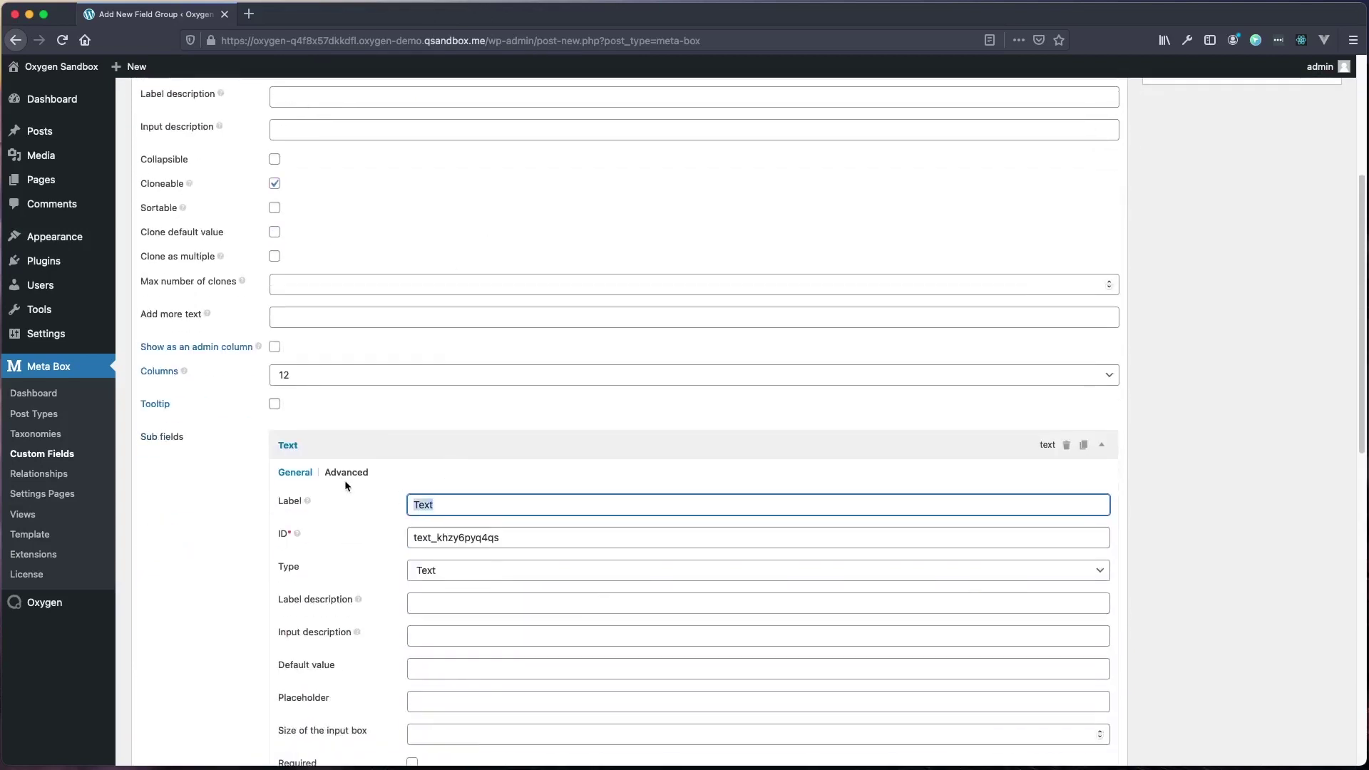
type("Question")
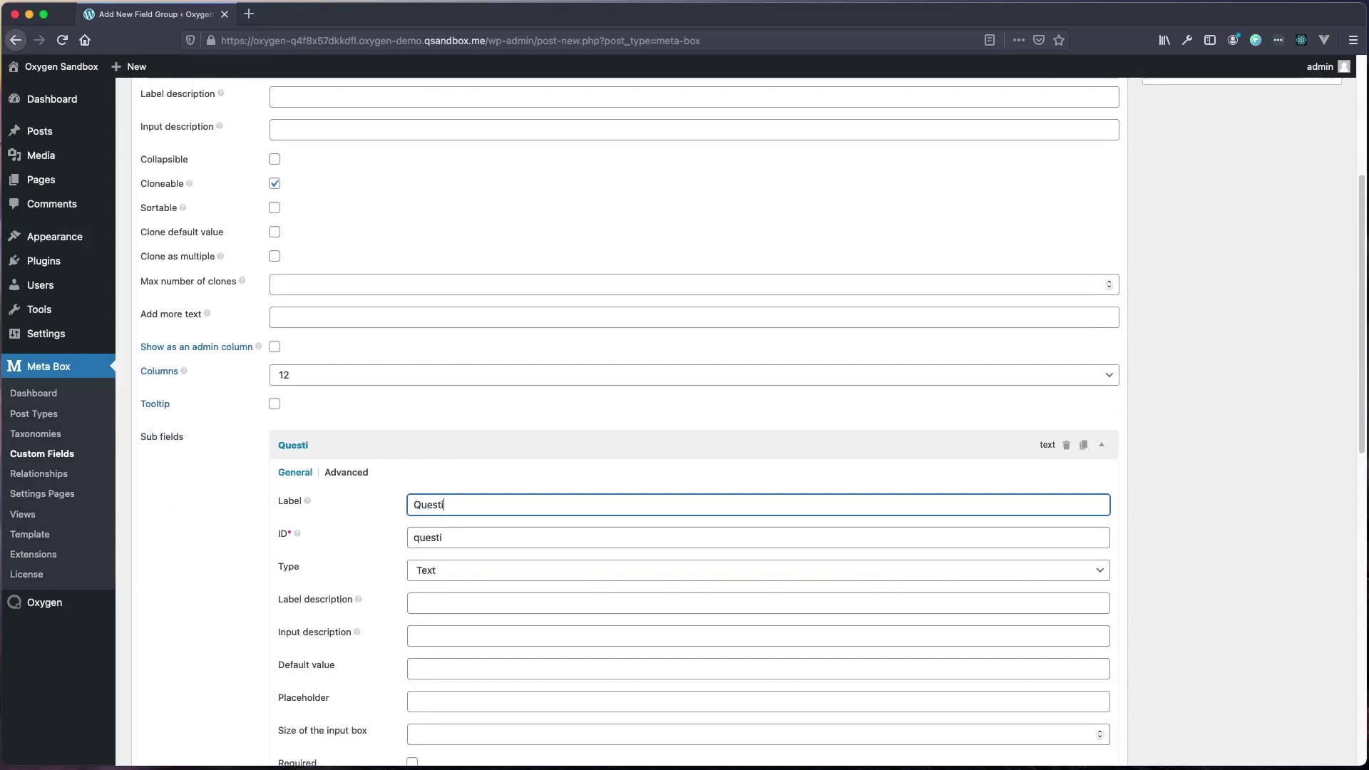
left_click(359, 448)
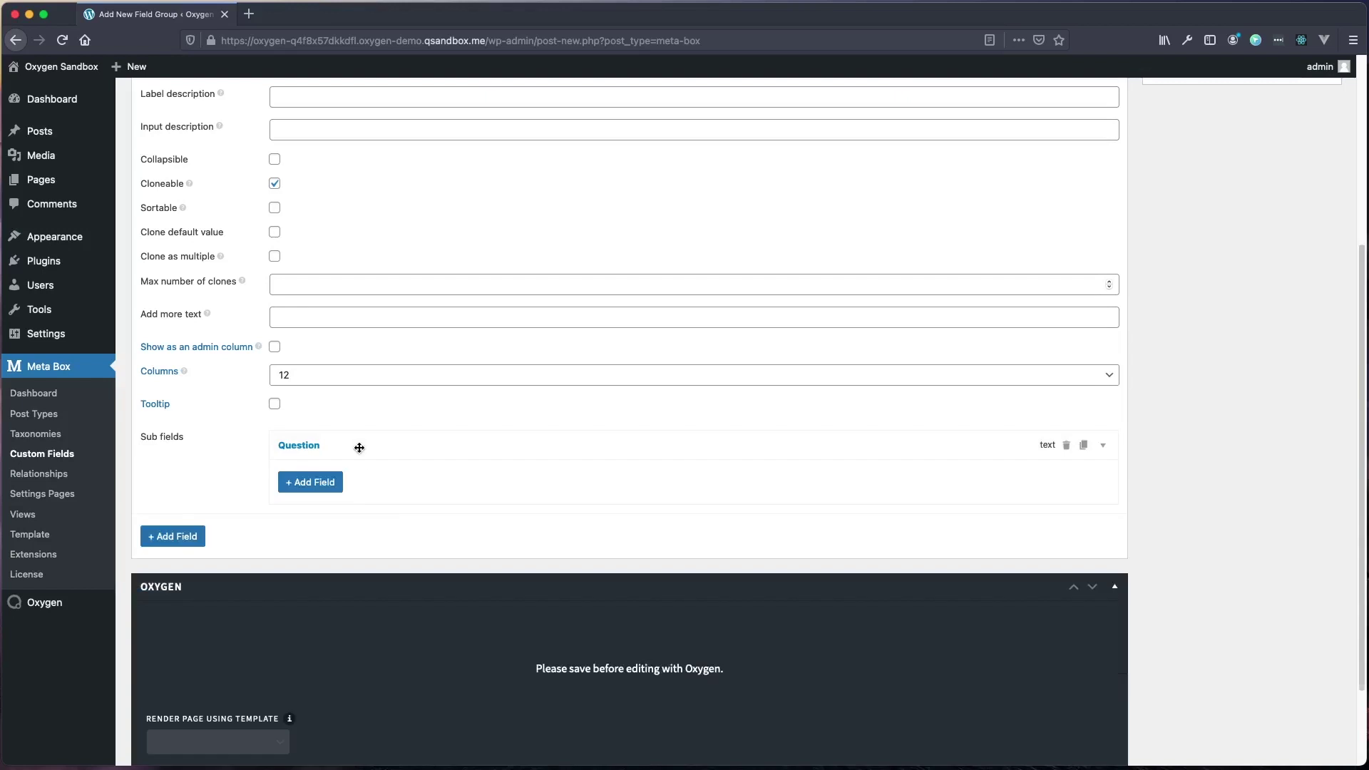
Add a Textarea sub field labelled "Answer" below the Question sub field in the FAQs group.
left_click(301, 485)
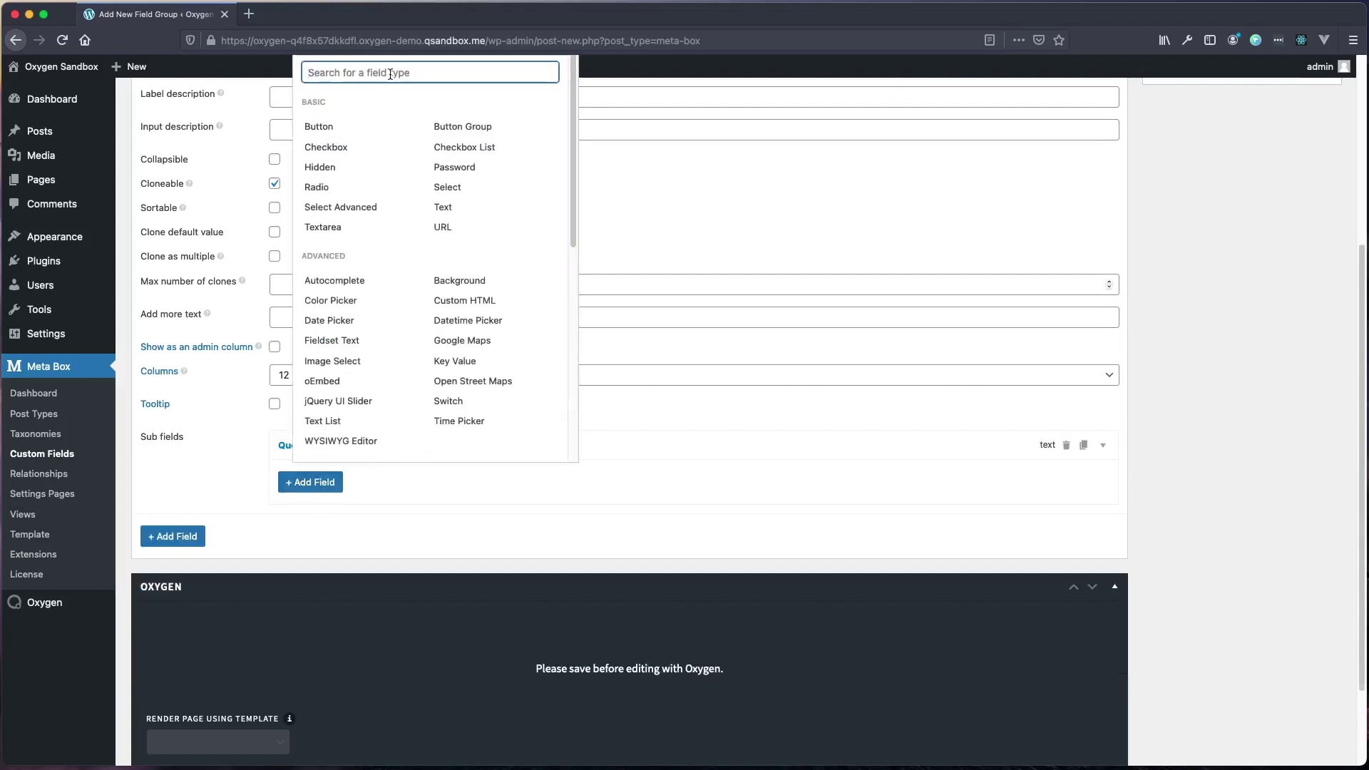
type("tex")
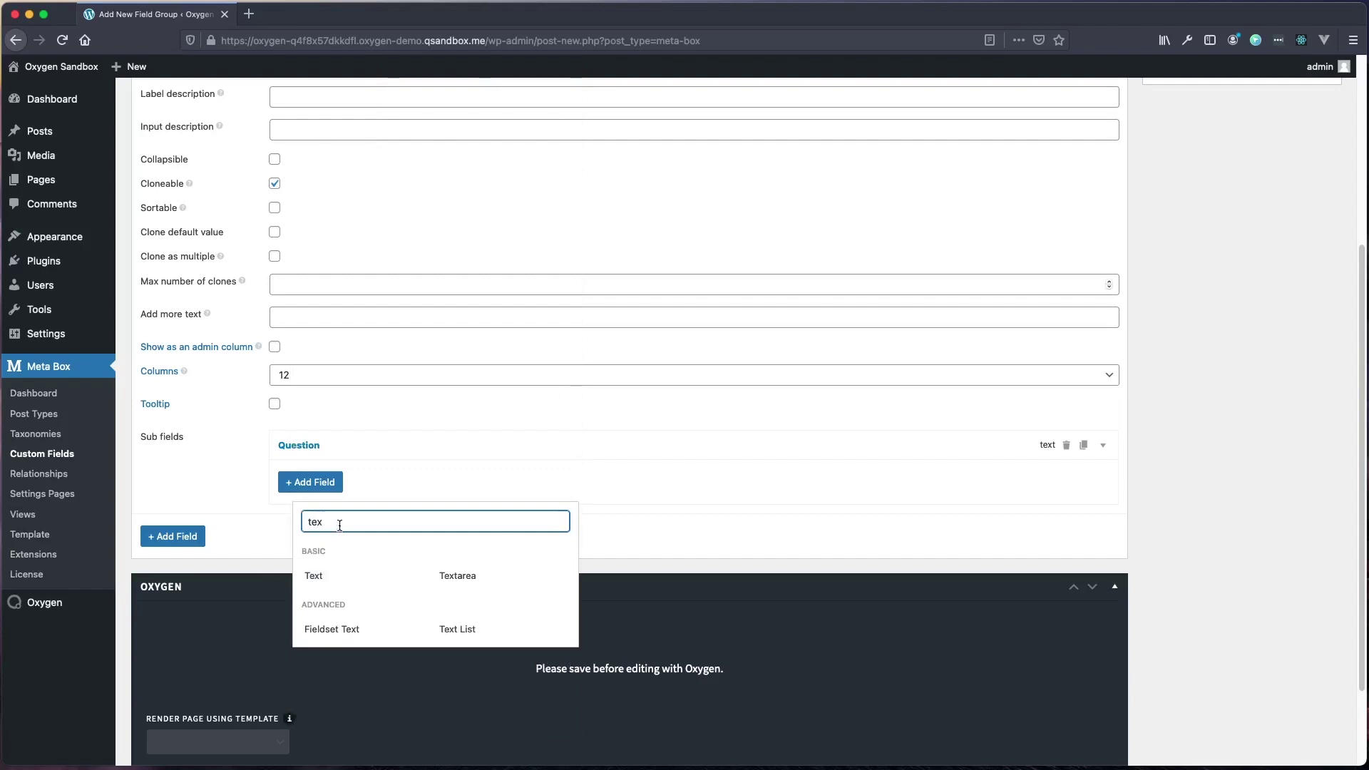
left_click(467, 583)
left_click(479, 543)
key("super+a")
type("Answer")
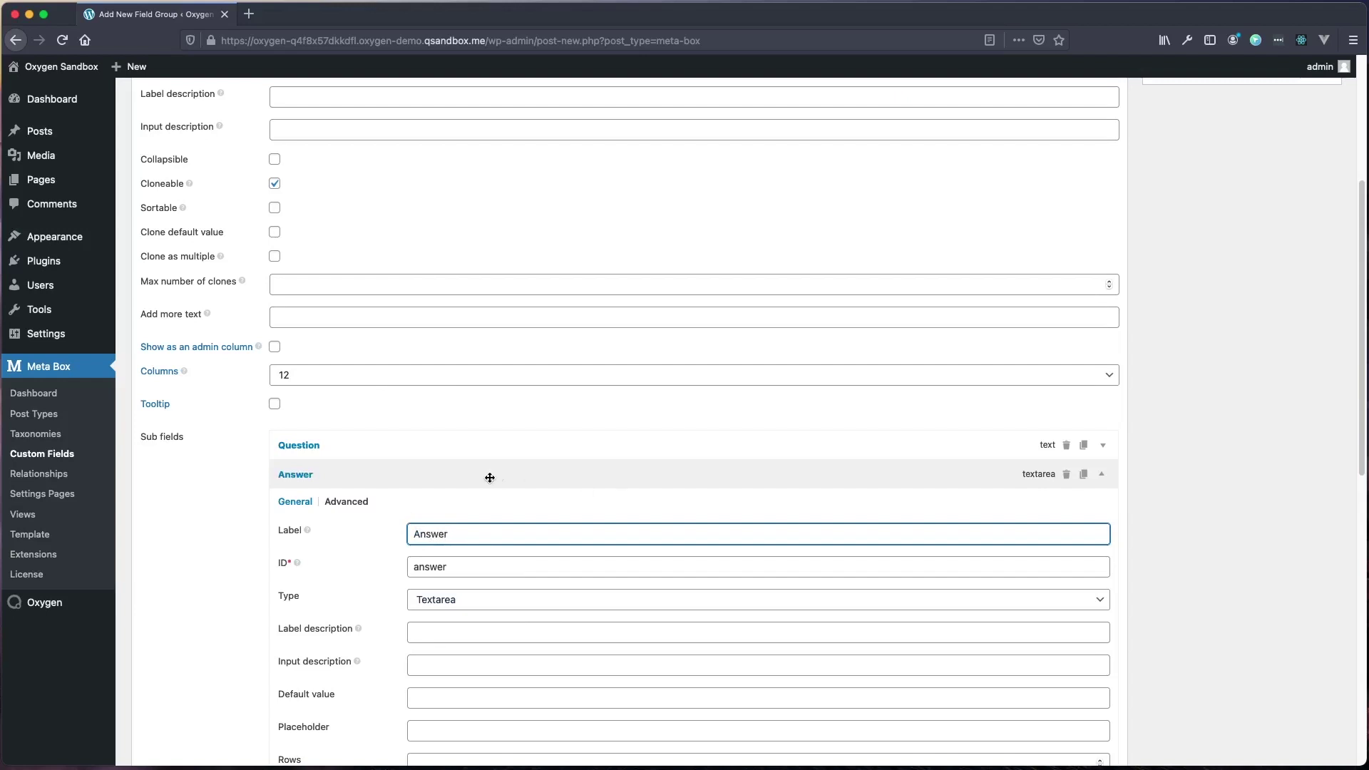
left_click(438, 475)
Change the field group's post type location from Post to Page.
scroll(253, 471, "up", 5)
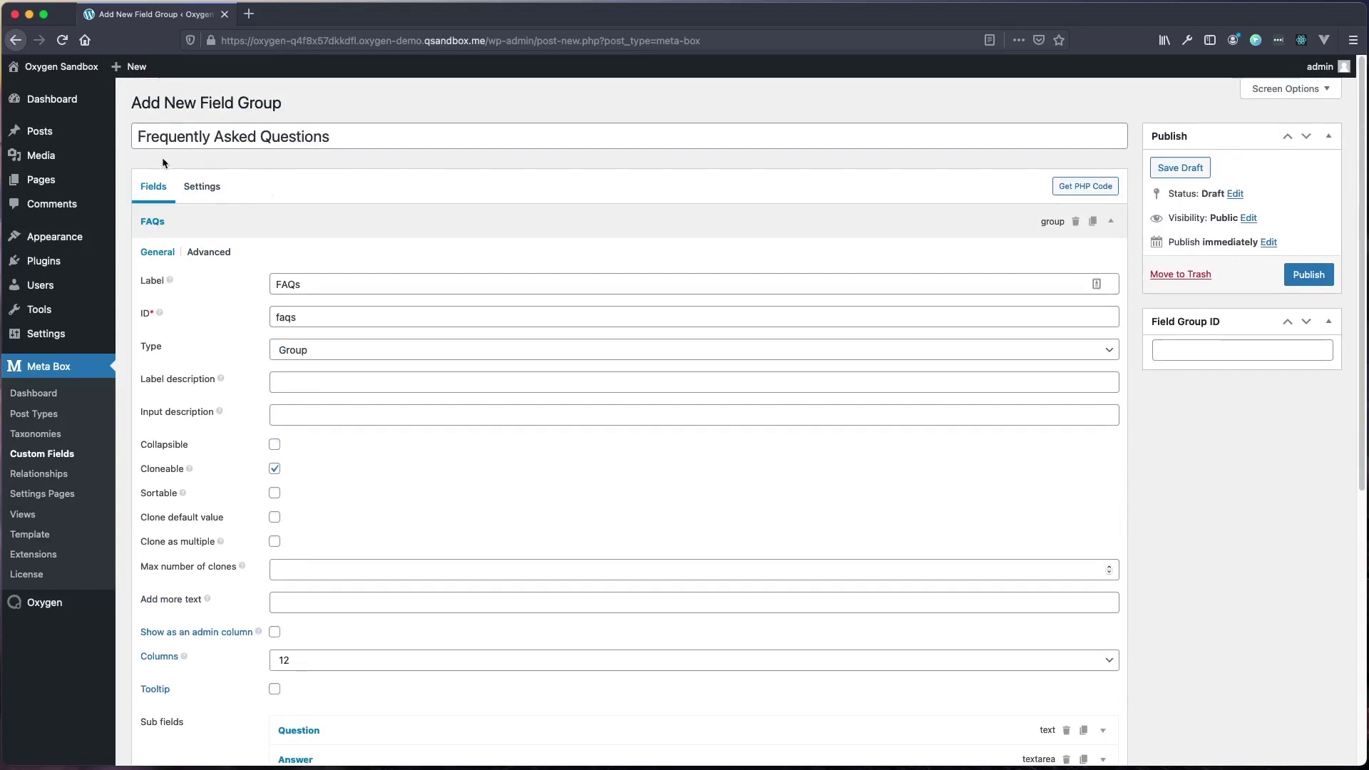
left_click(200, 188)
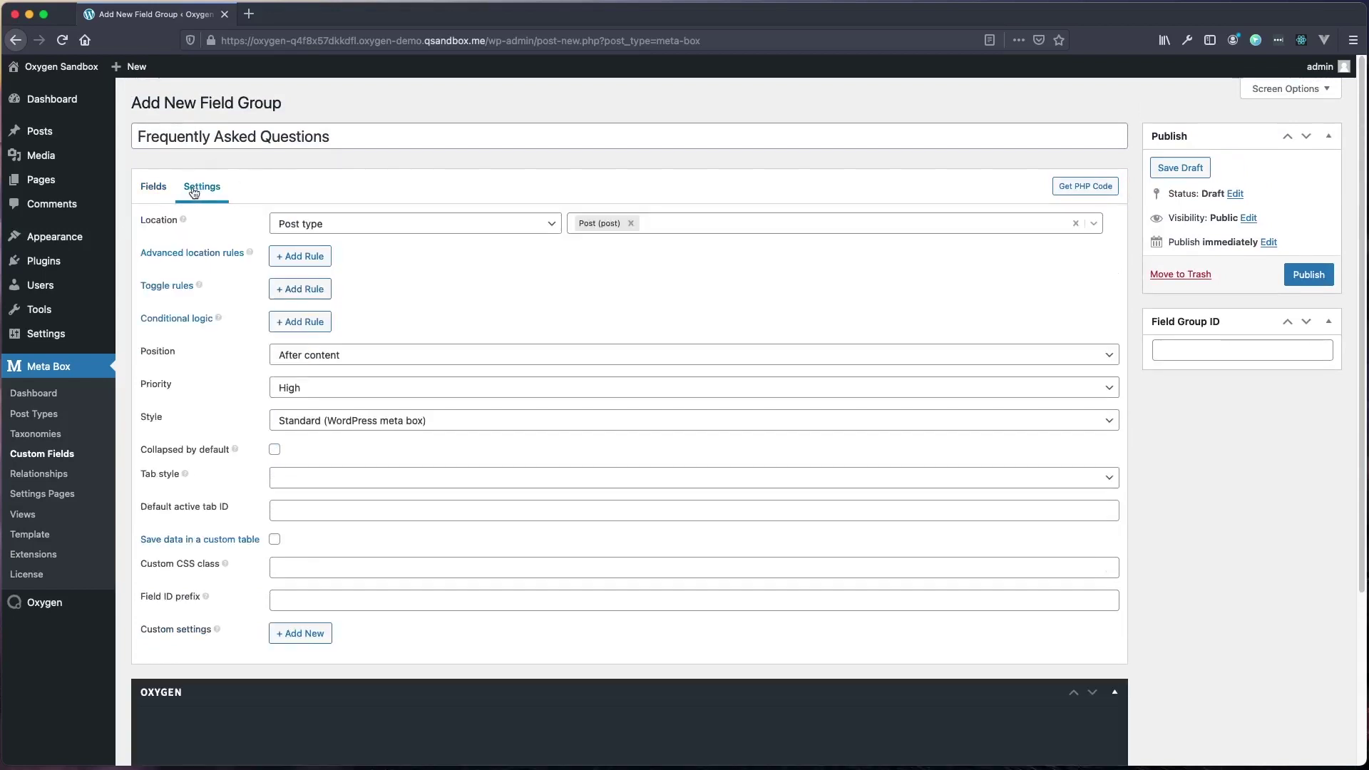
left_click(632, 224)
left_click(628, 227)
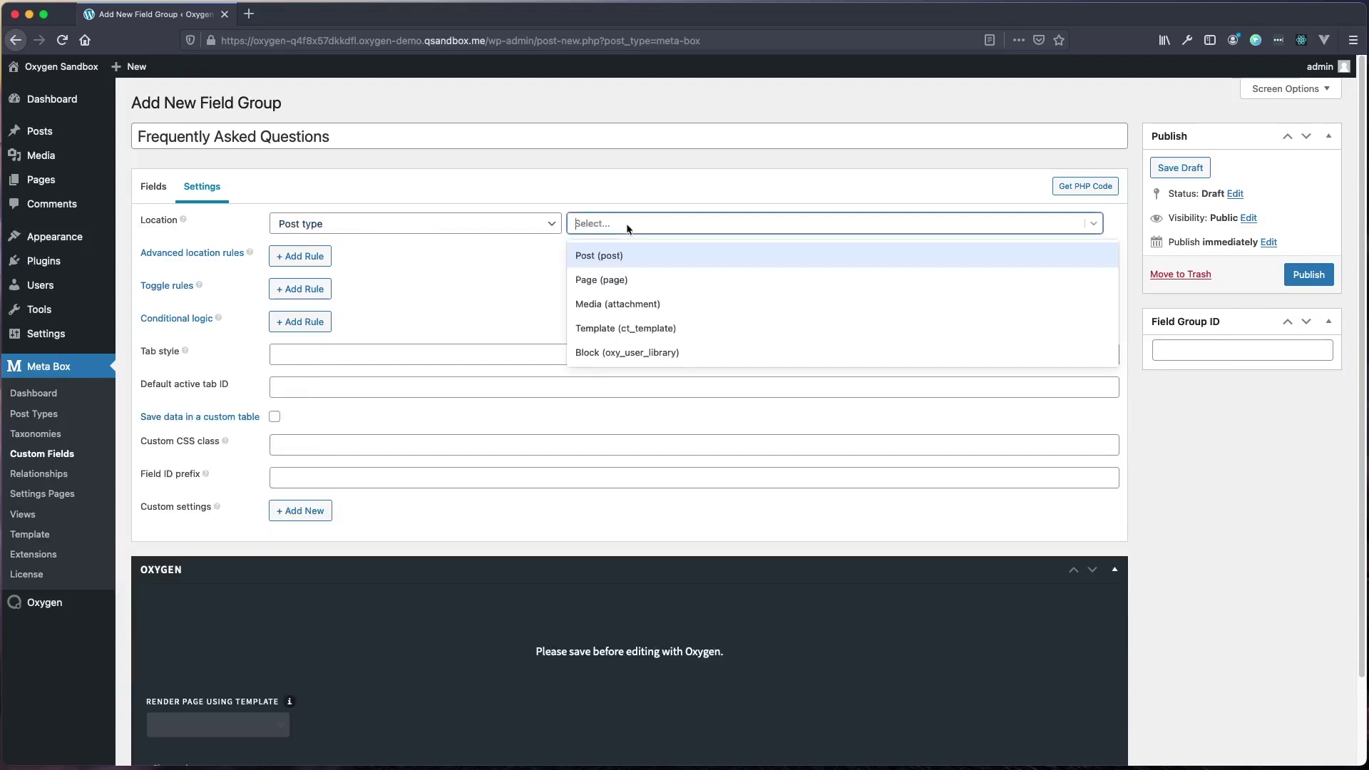
left_click(606, 280)
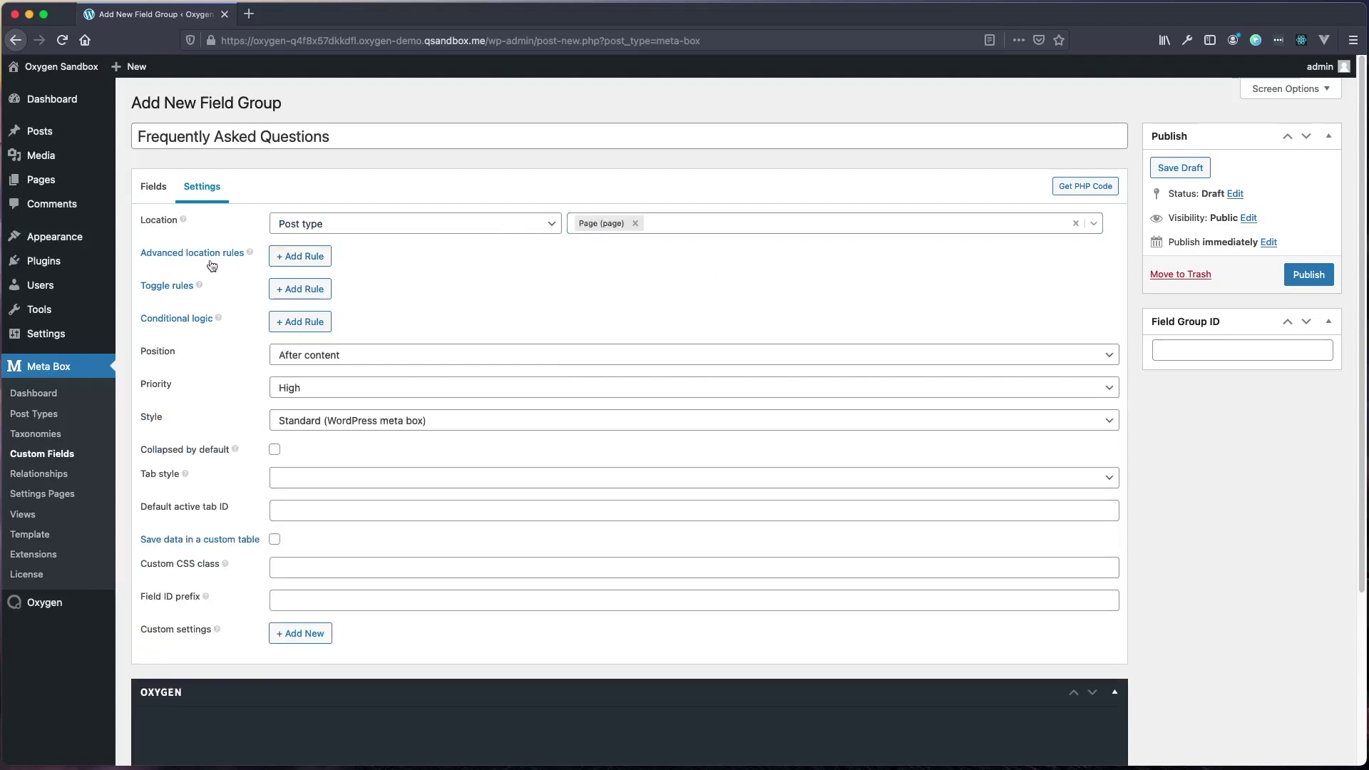
Add an advanced location rule showing the fields only on the "Frequently Asked Questions" page, and publish the field group.
left_click(289, 260)
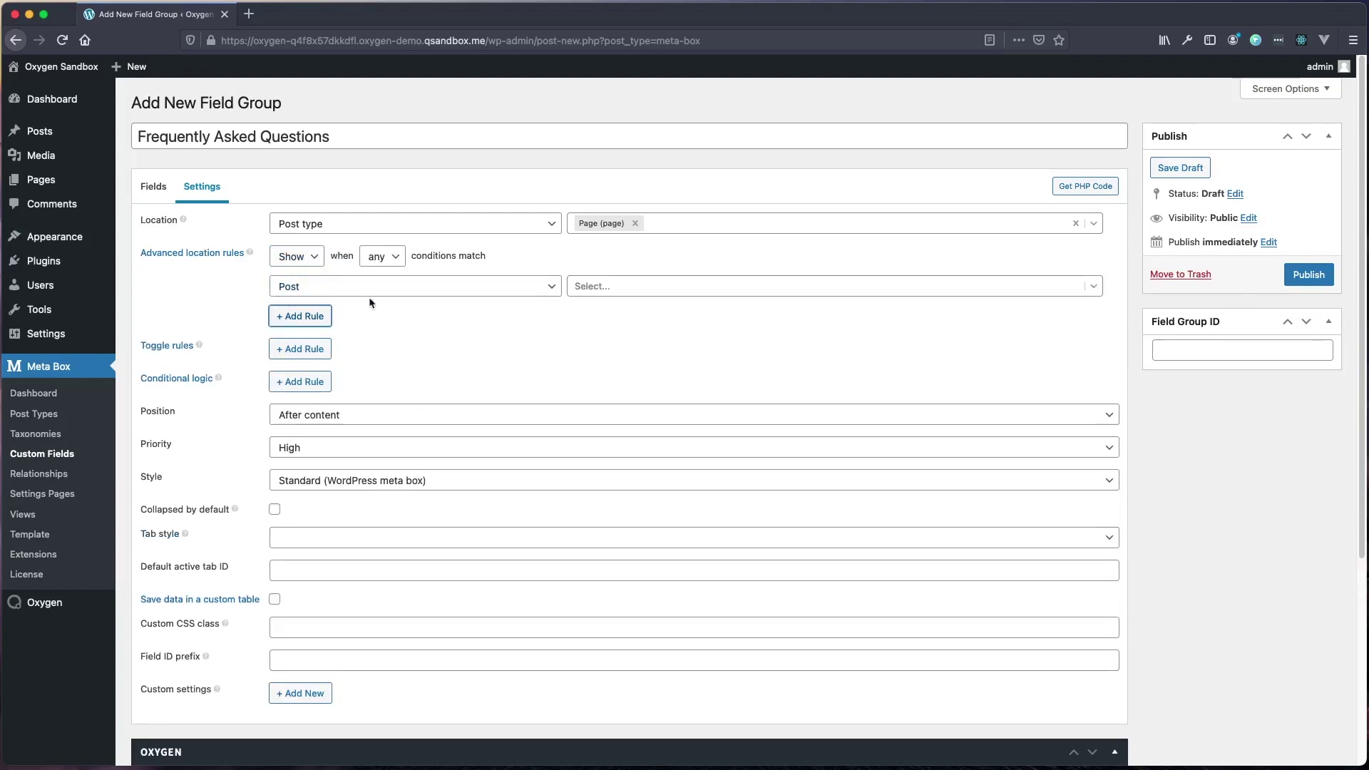
left_click(651, 289)
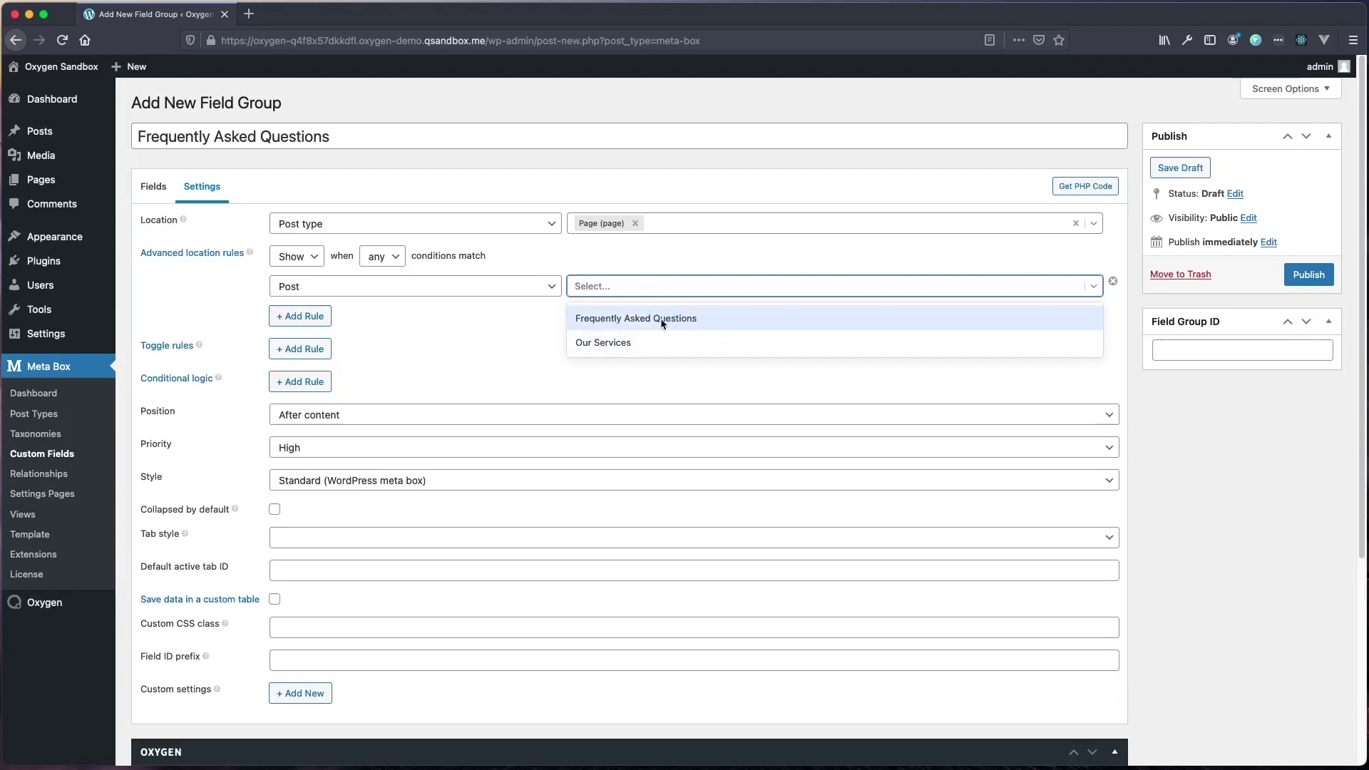
left_click(612, 319)
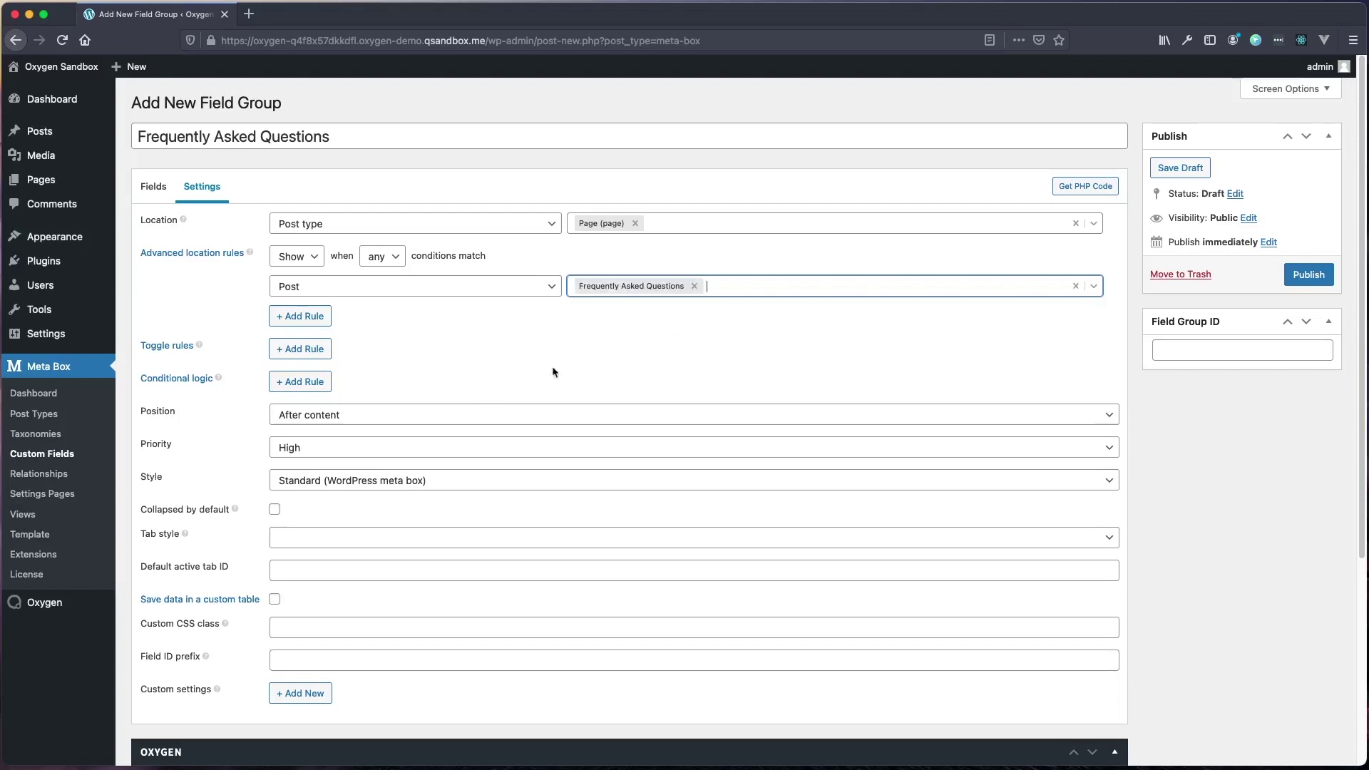
left_click(1307, 281)
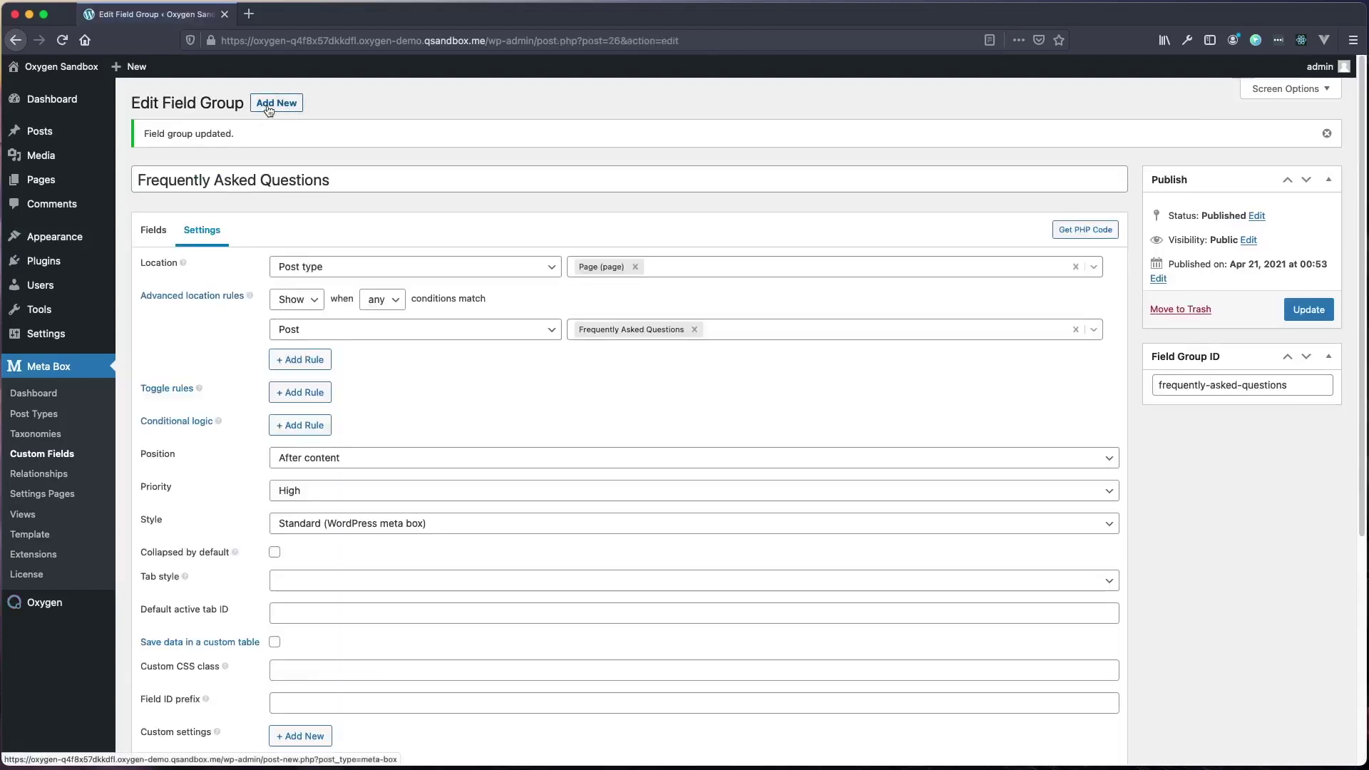
Create a new field group titled "Our Services" and add a cloneable Group field labelled "Our Services" to it.
left_click(268, 109)
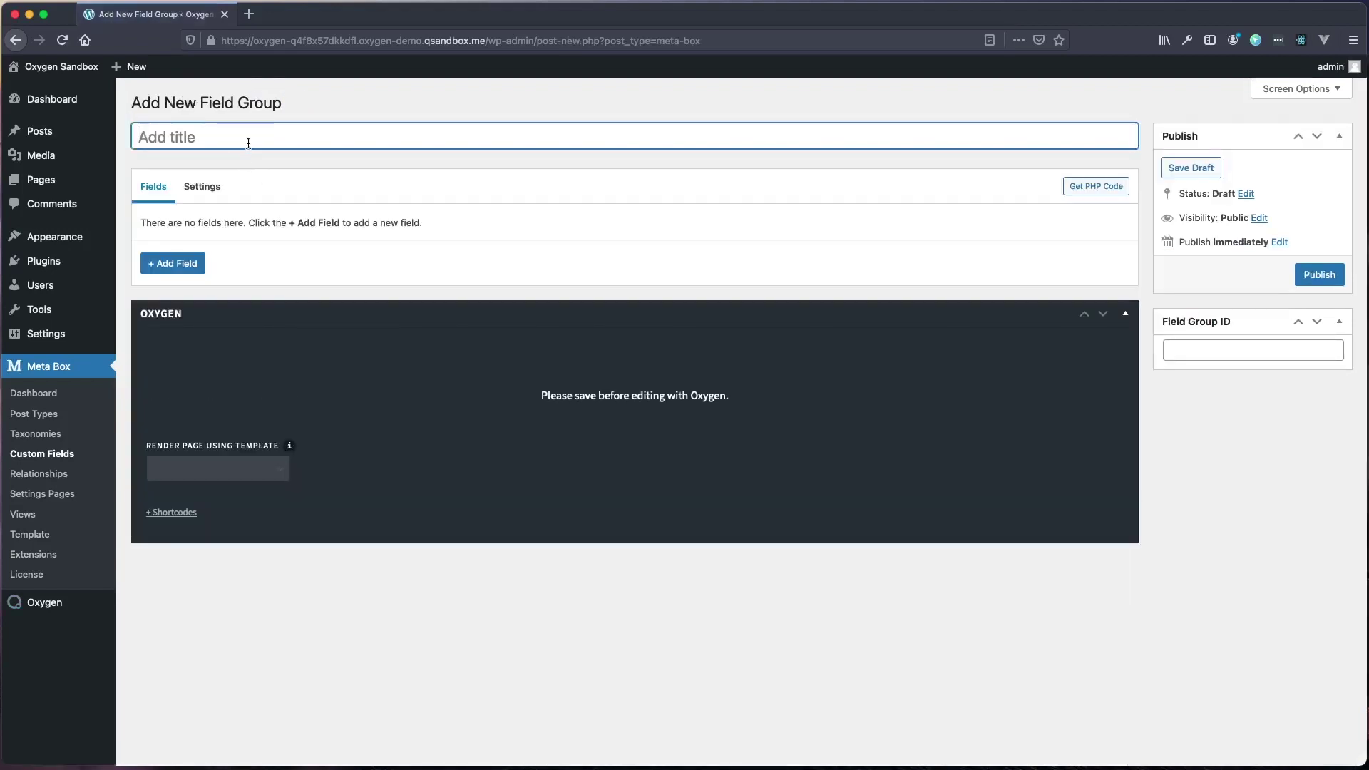
type("Our Services")
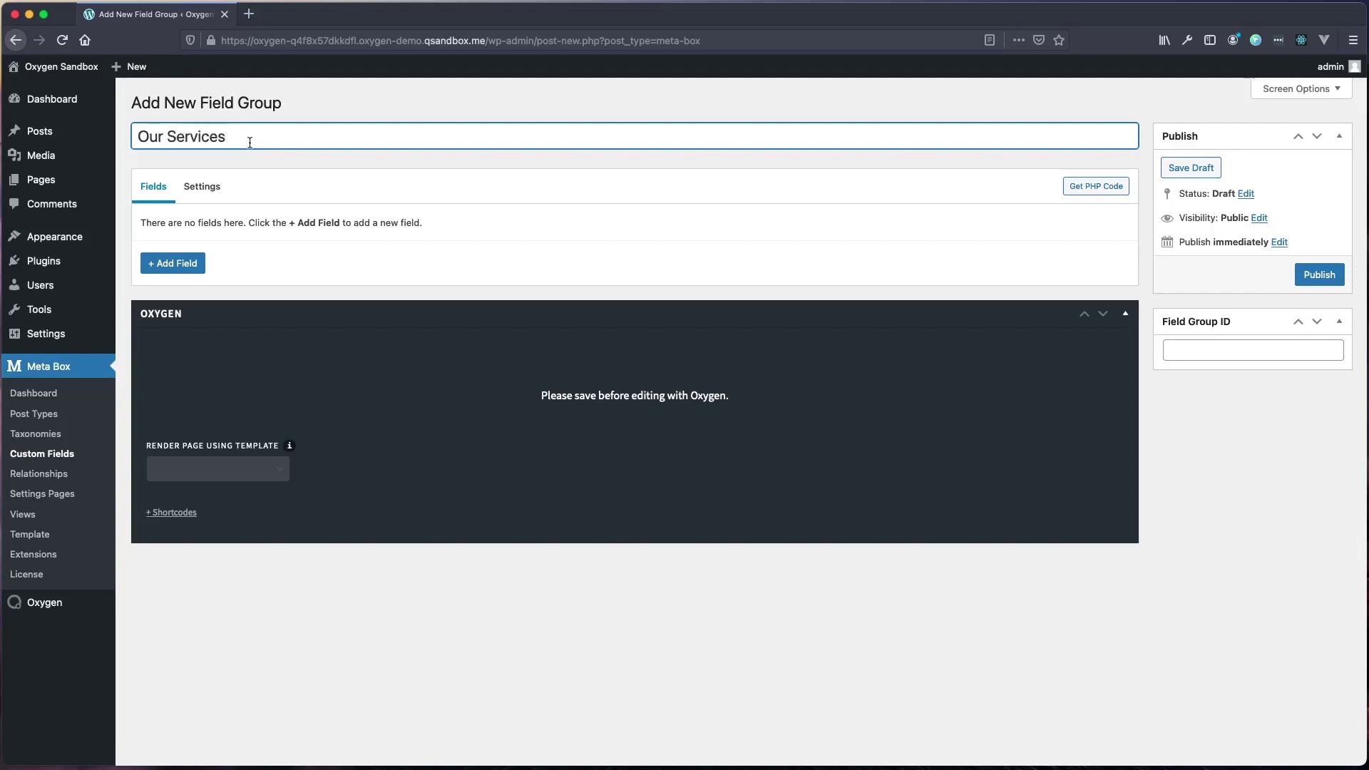
left_click(167, 267)
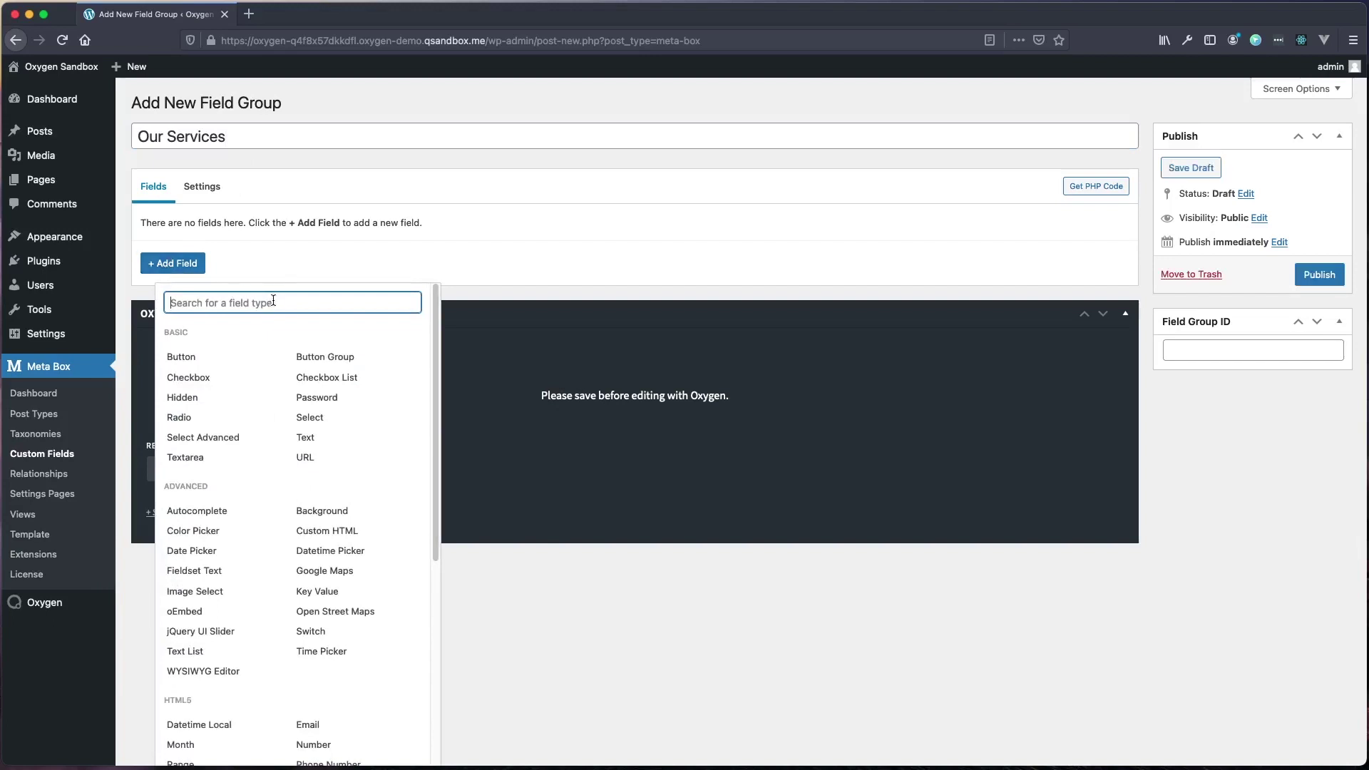
type("gr")
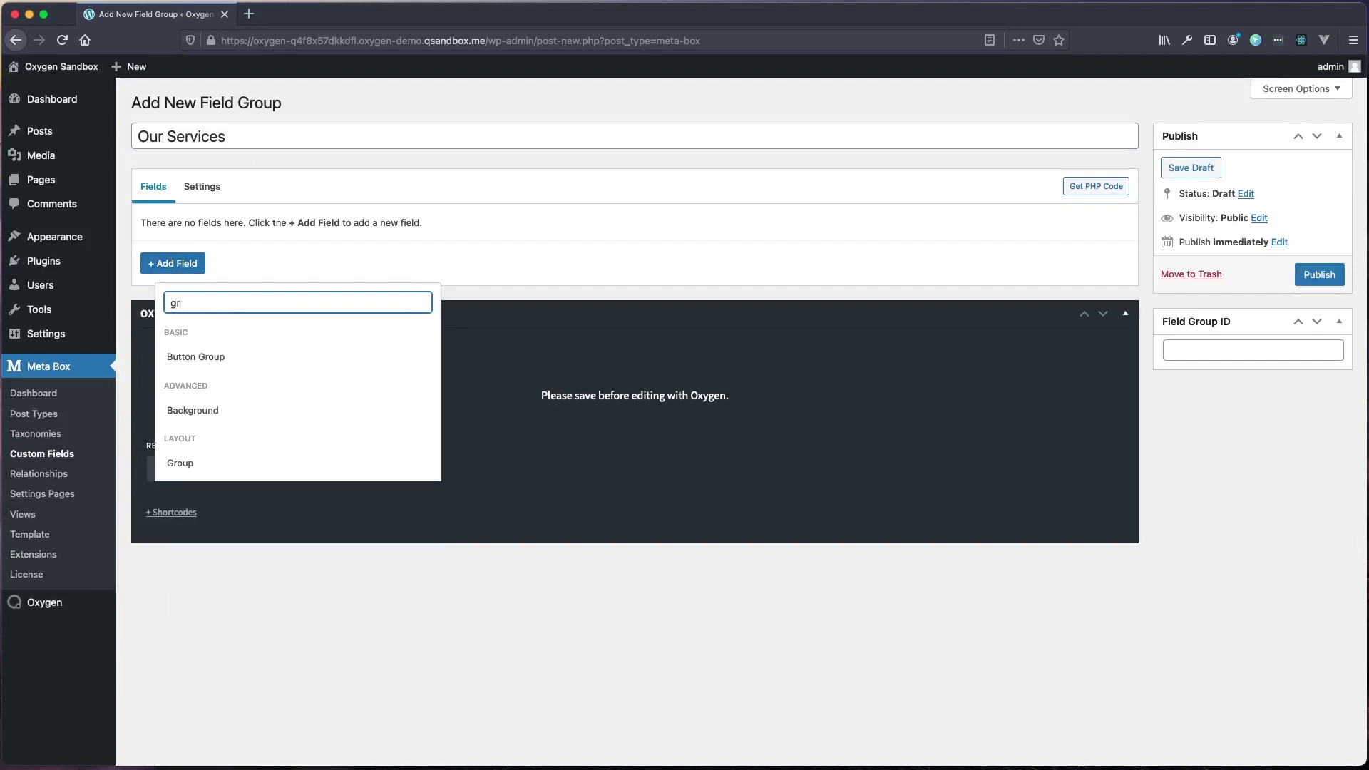
left_click(182, 465)
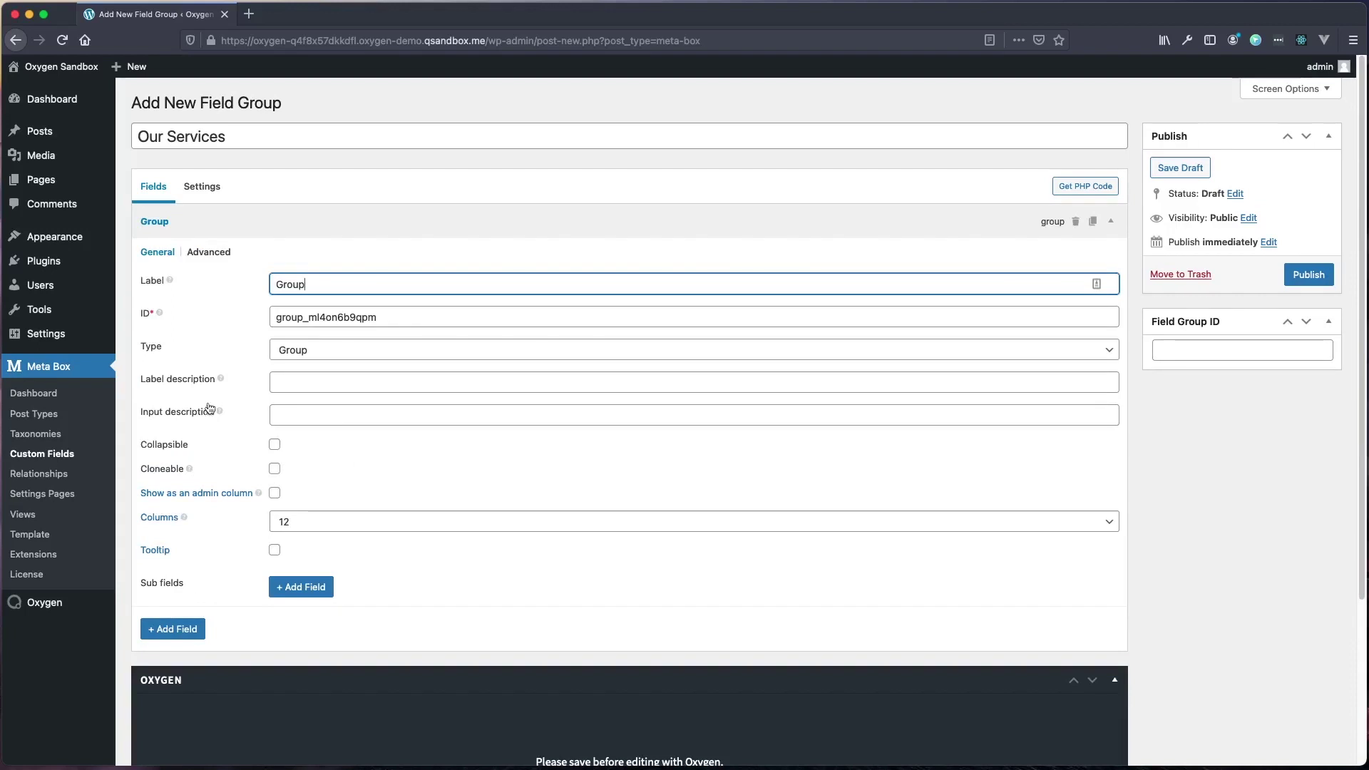
left_click(164, 280)
type("Our Services")
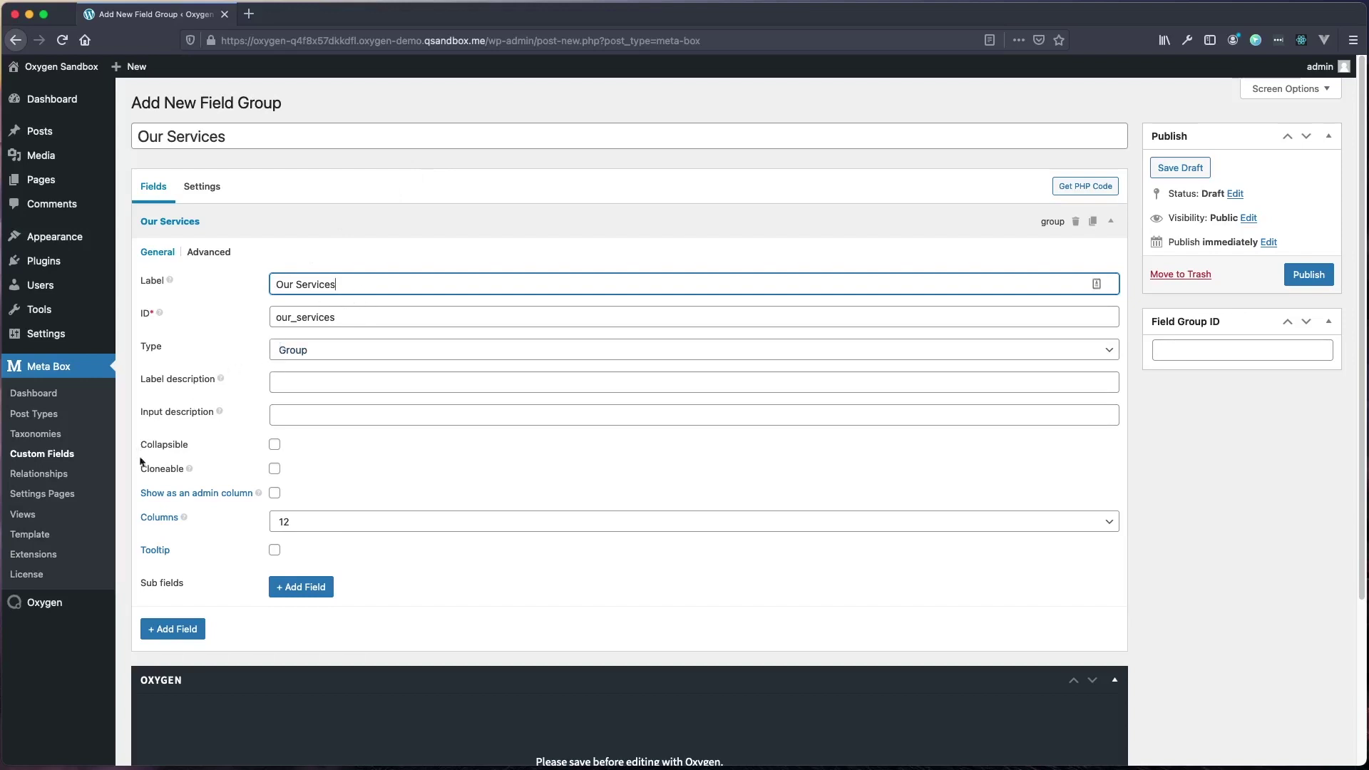
left_click(274, 471)
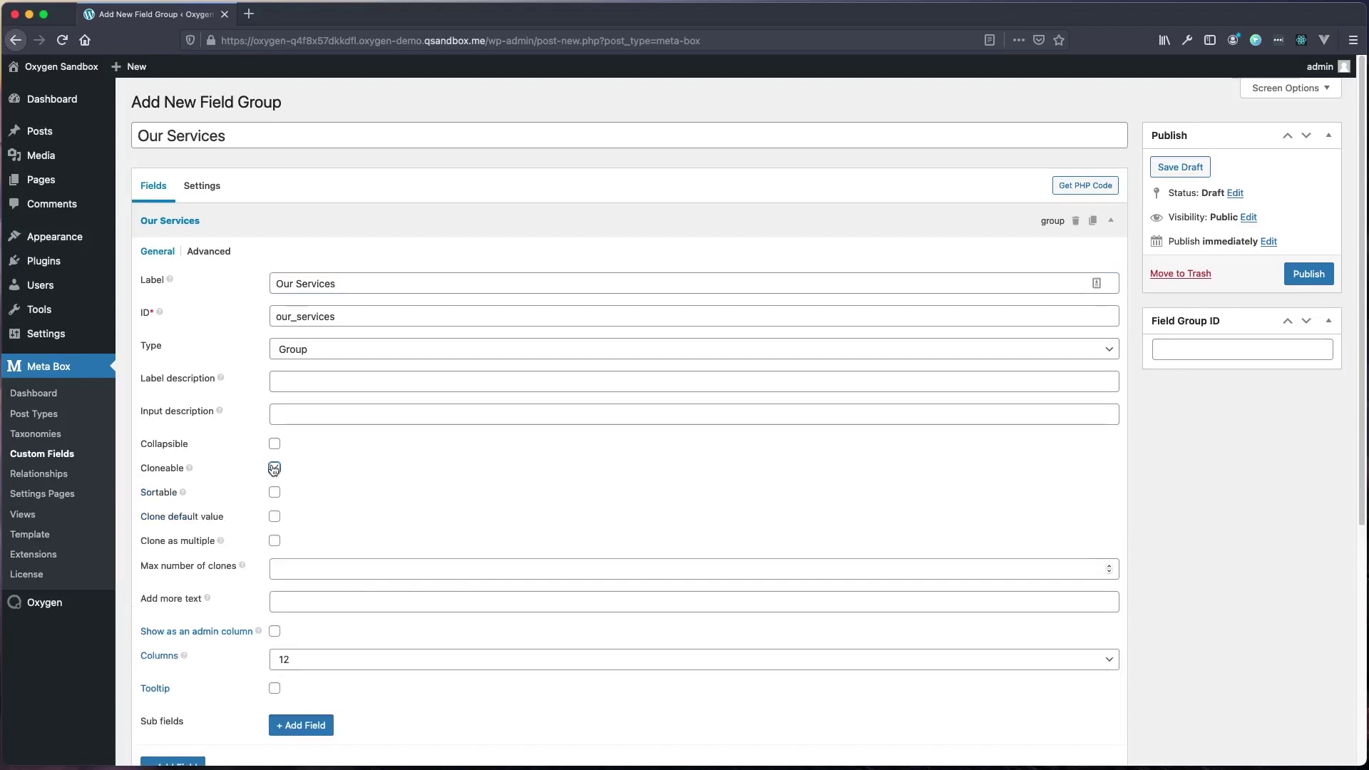
Add a Text sub field labelled "Service Name" to the Our Services group.
scroll(174, 592, "down", 3)
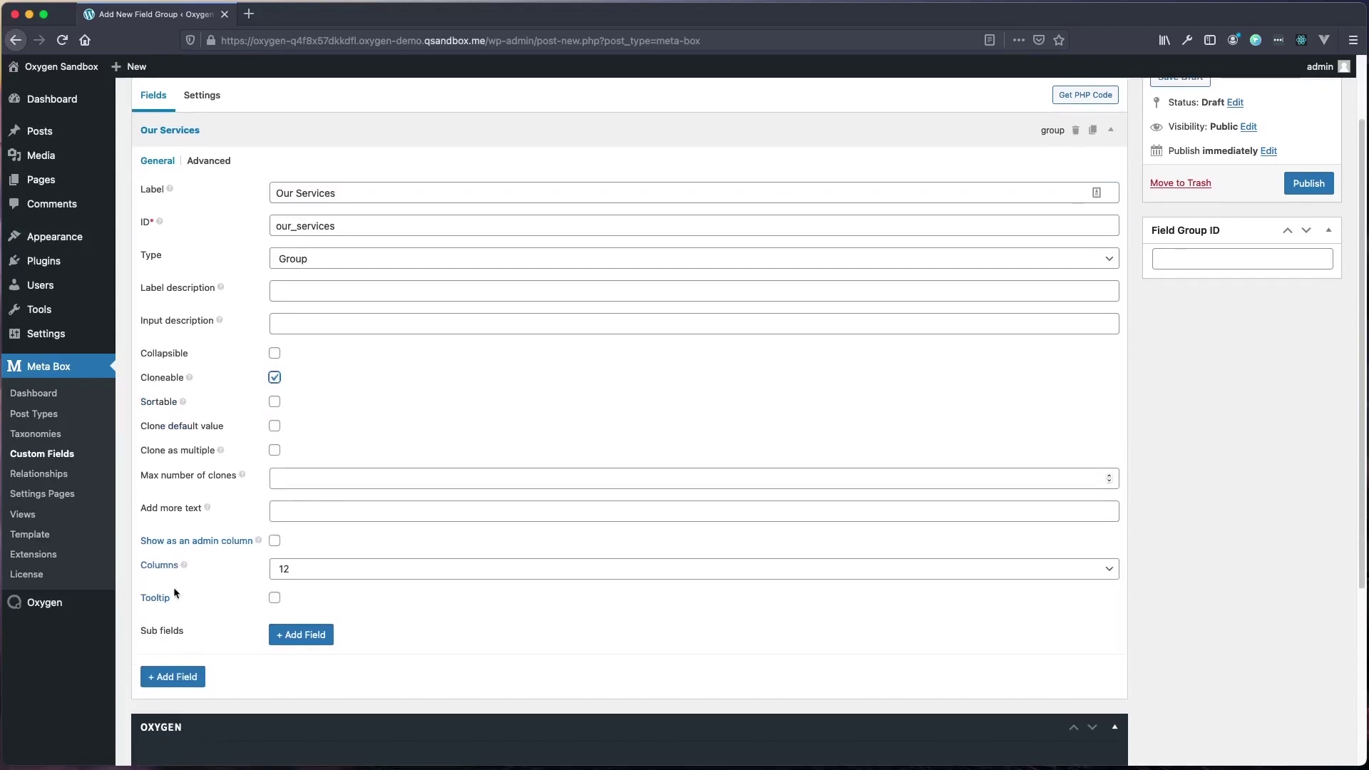
left_click(295, 636)
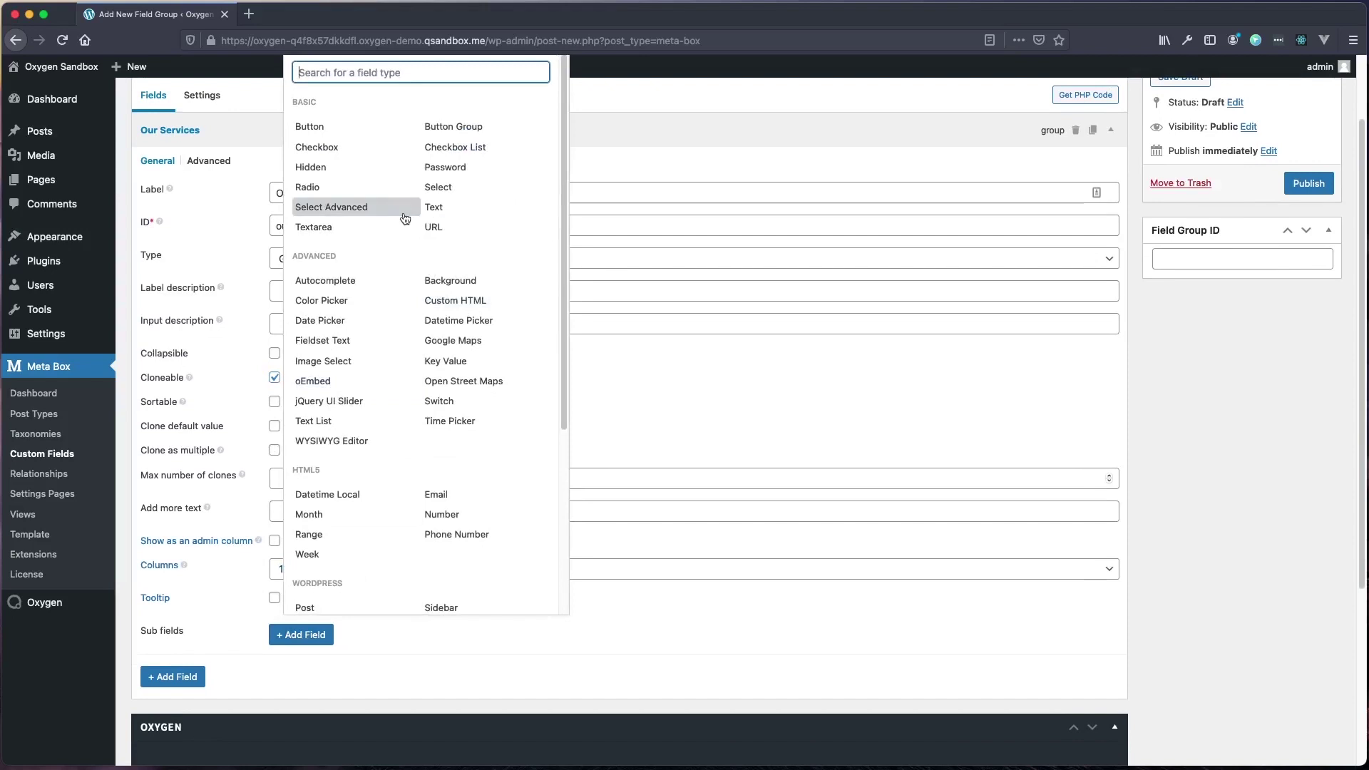
left_click(445, 207)
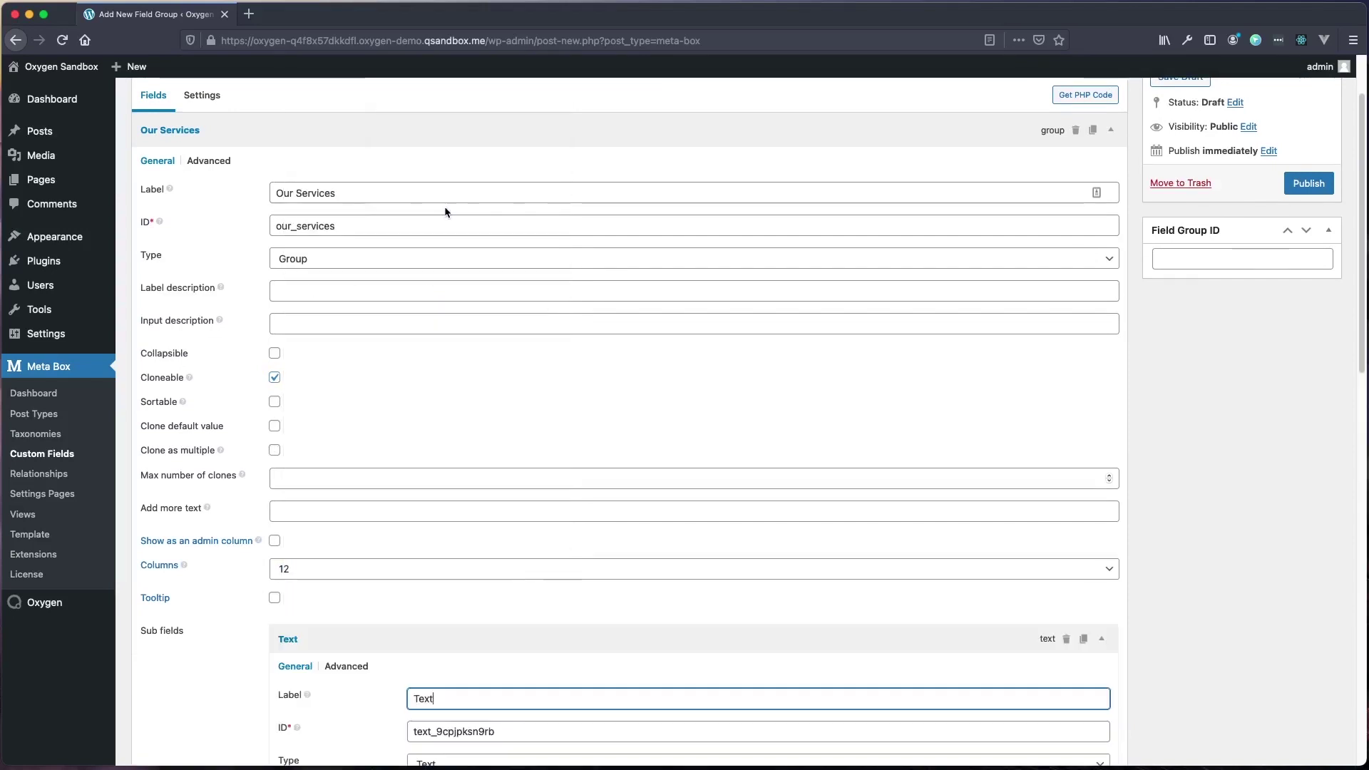
scroll(499, 660, "down", 3)
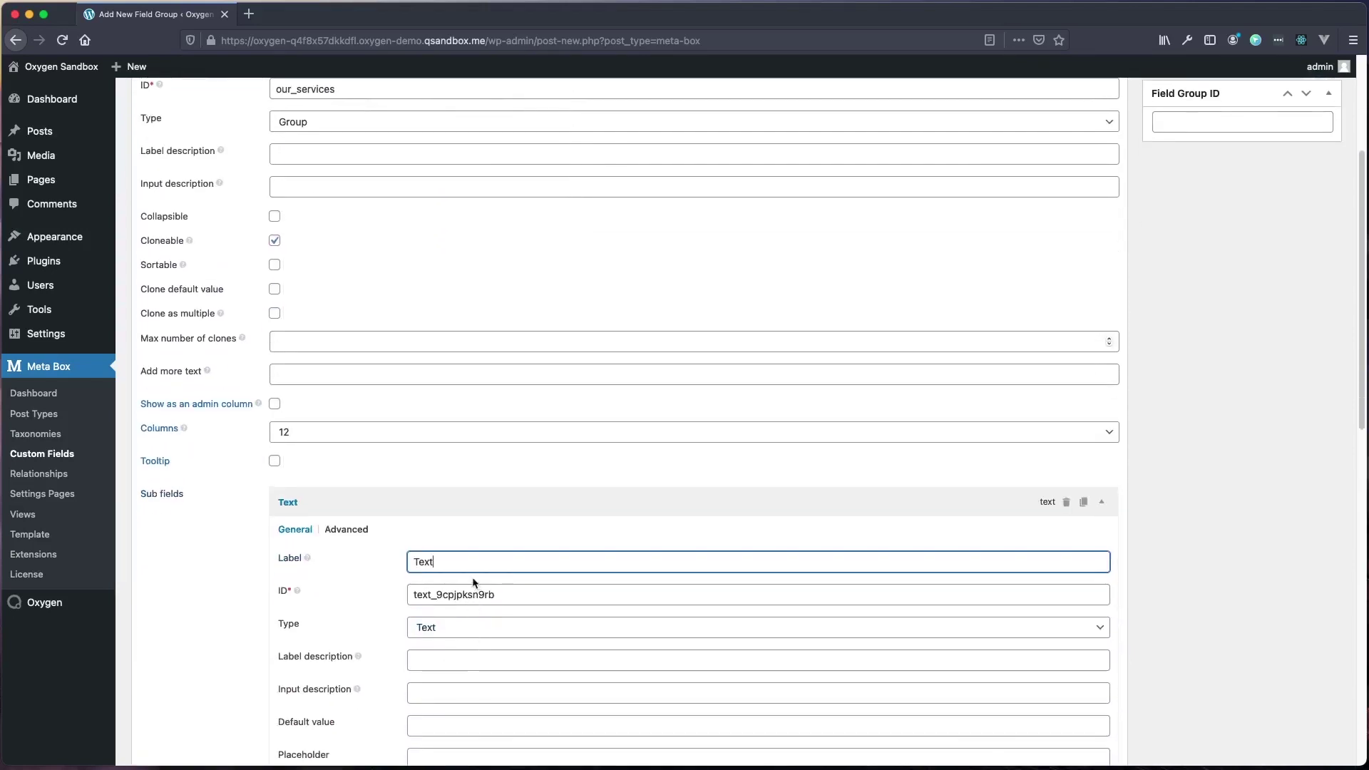
left_click_drag(457, 565, 357, 556)
type("Service ")
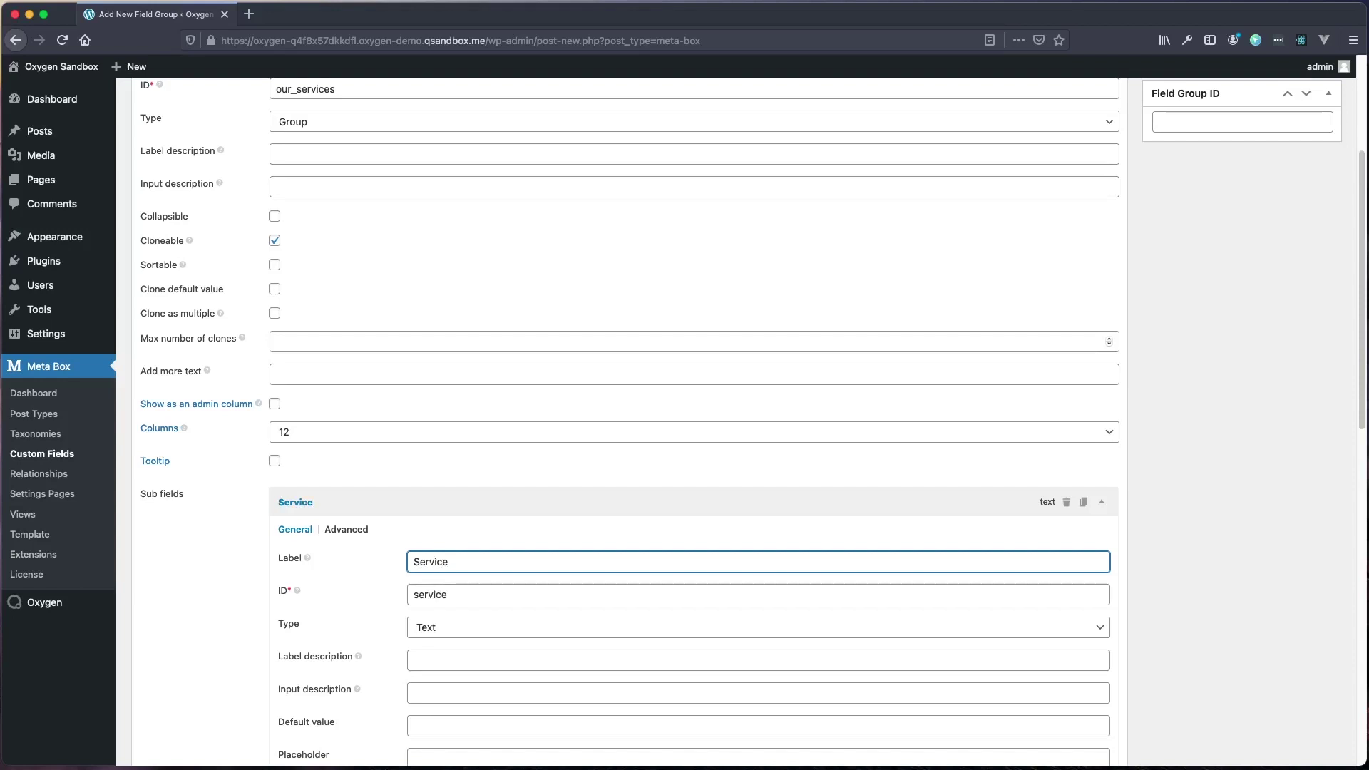
type("Name")
left_click(384, 502)
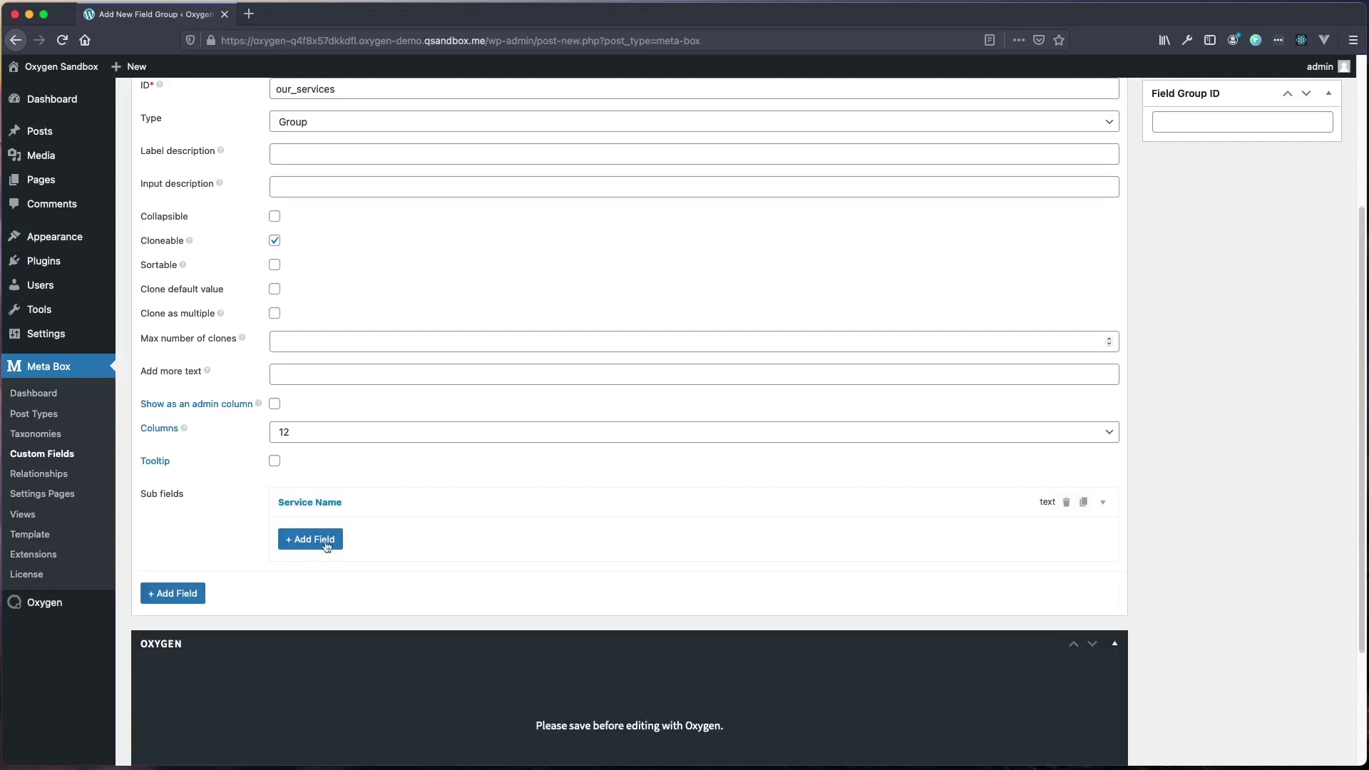
Add a Textarea sub field labelled "Services Des" below Service Name in the Our Services group.
left_click(310, 539)
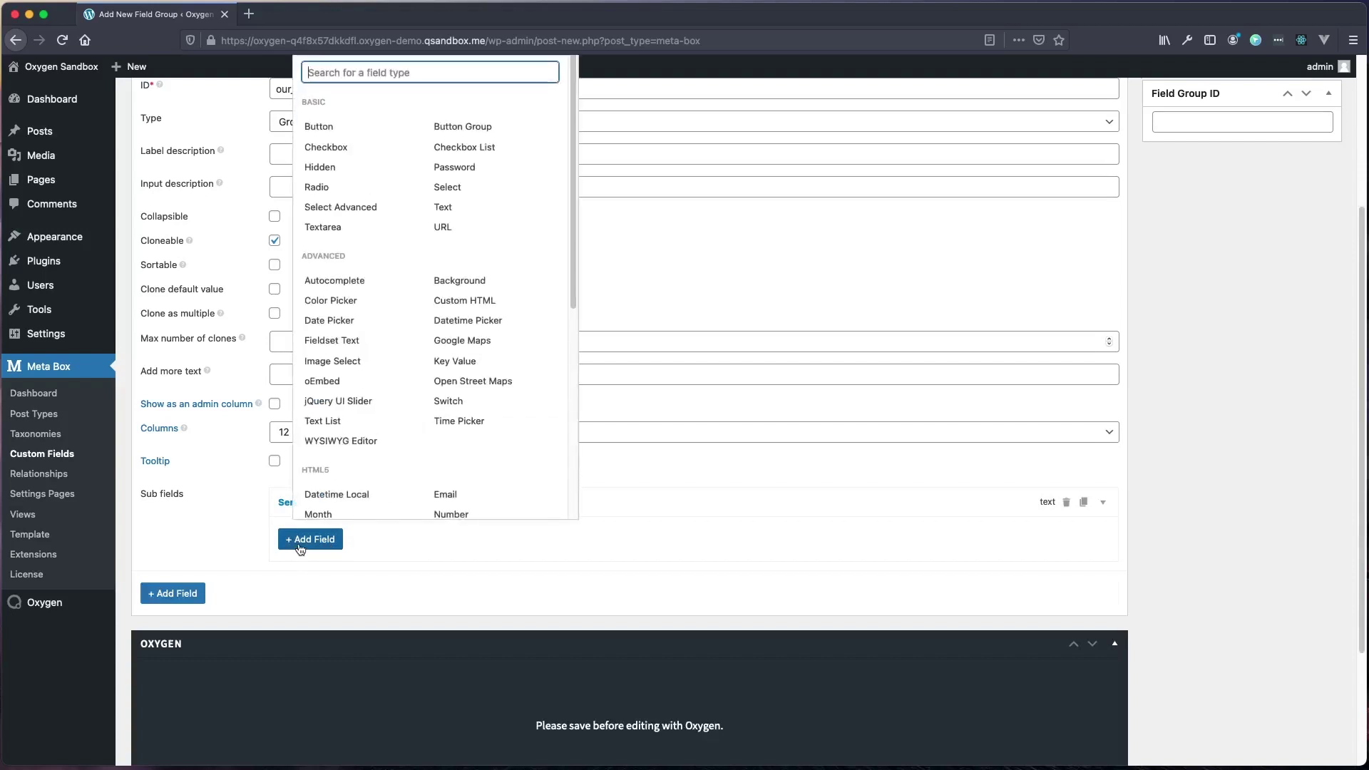
type("te")
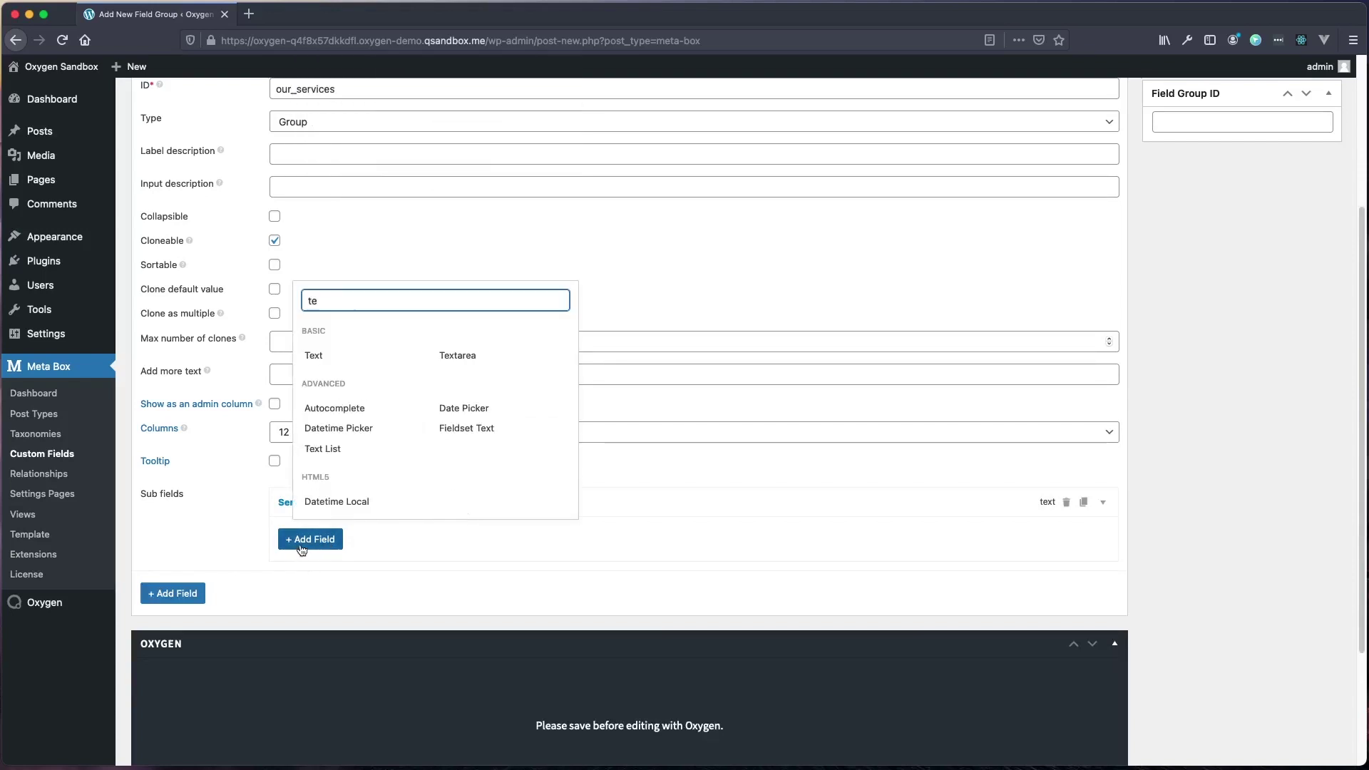
left_click(457, 357)
scroll(486, 550, "down", 1)
left_click_drag(486, 550, 338, 526)
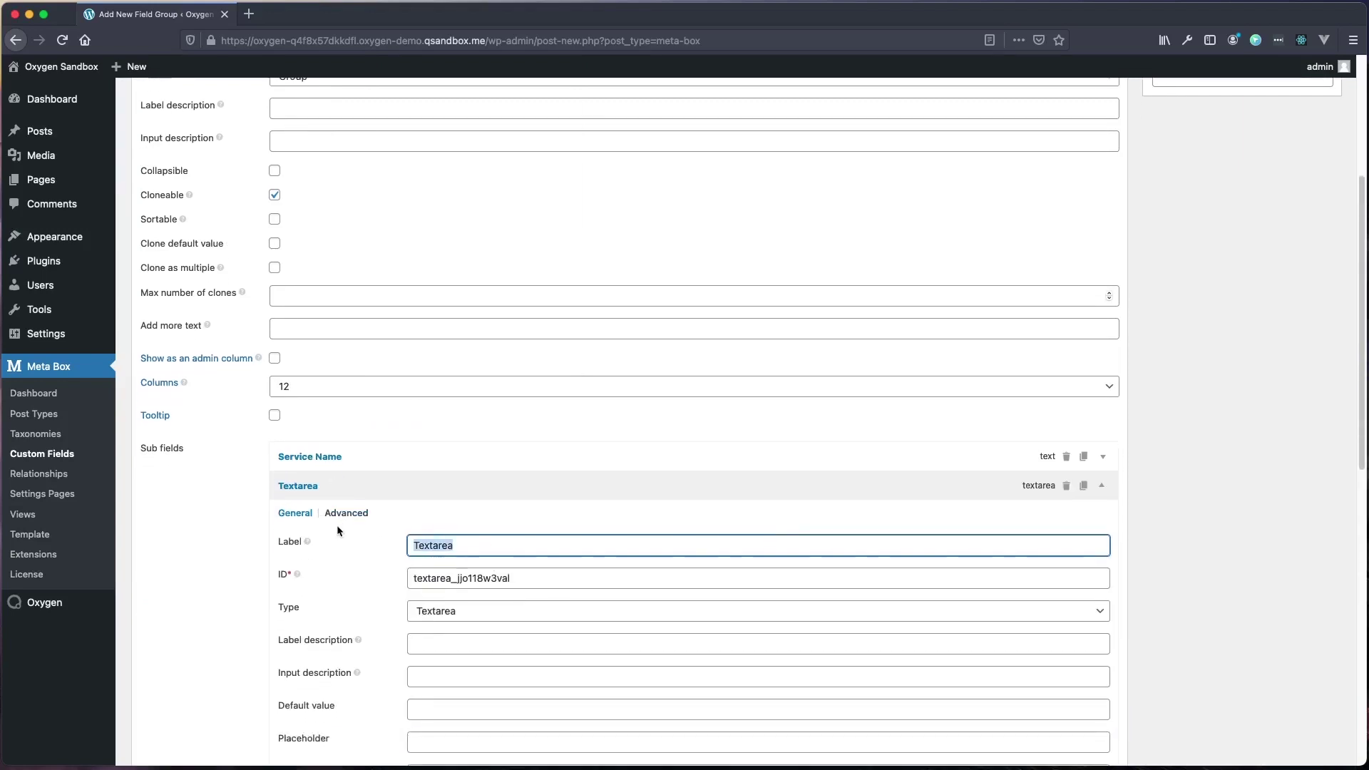
type("Ser")
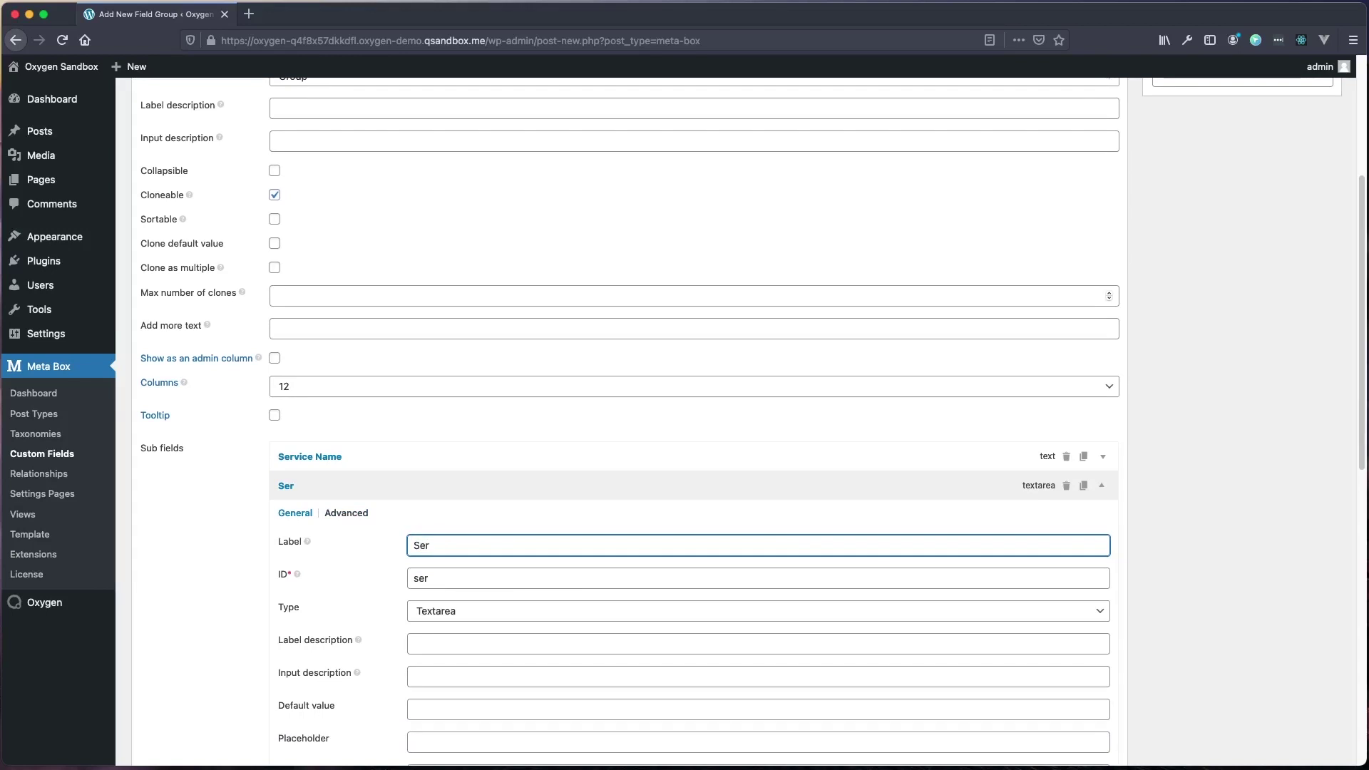
type("vices Des")
scroll(480, 547, "down", 5)
left_click(424, 358)
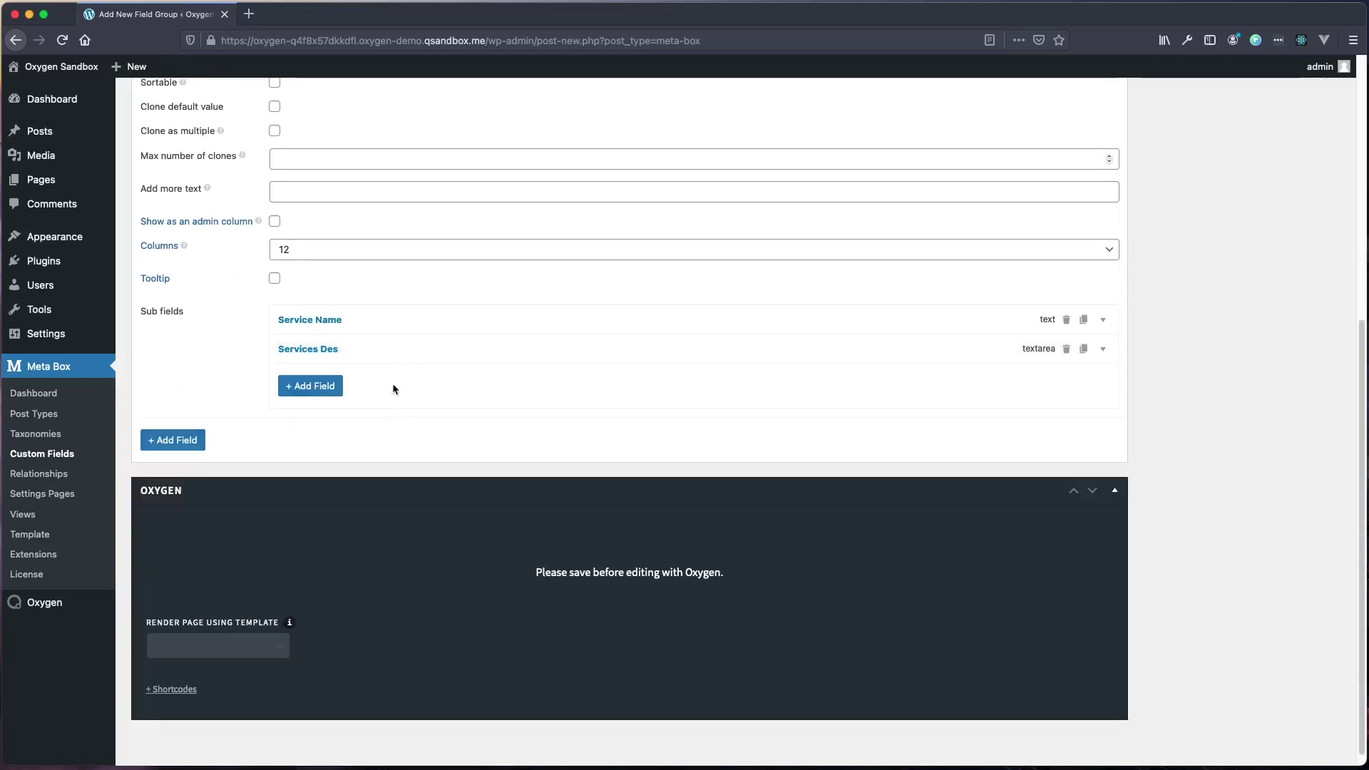
scroll(349, 438, "up", 2)
scroll(410, 504, "up", 4)
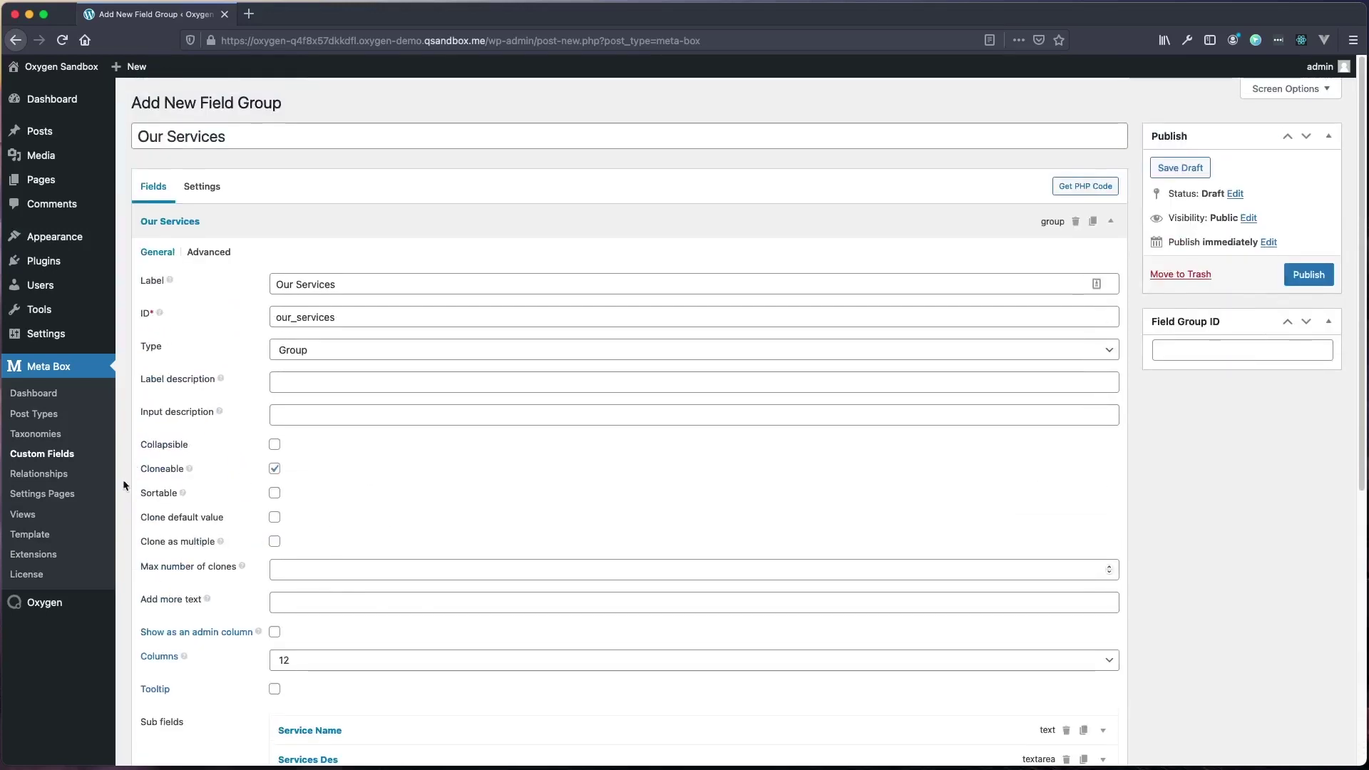
Change the Our Services field group's location from the Post post type to Page (page).
left_click(198, 190)
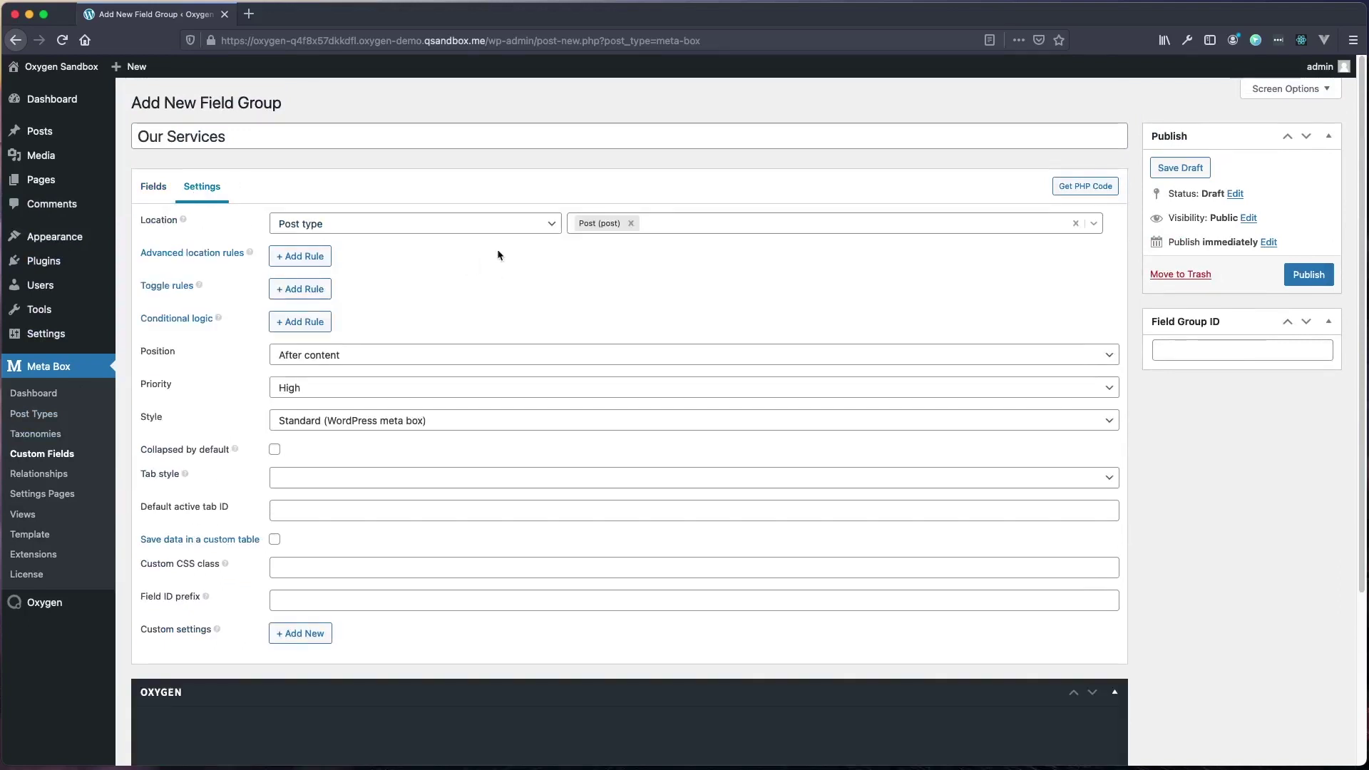
left_click(631, 224)
left_click(627, 223)
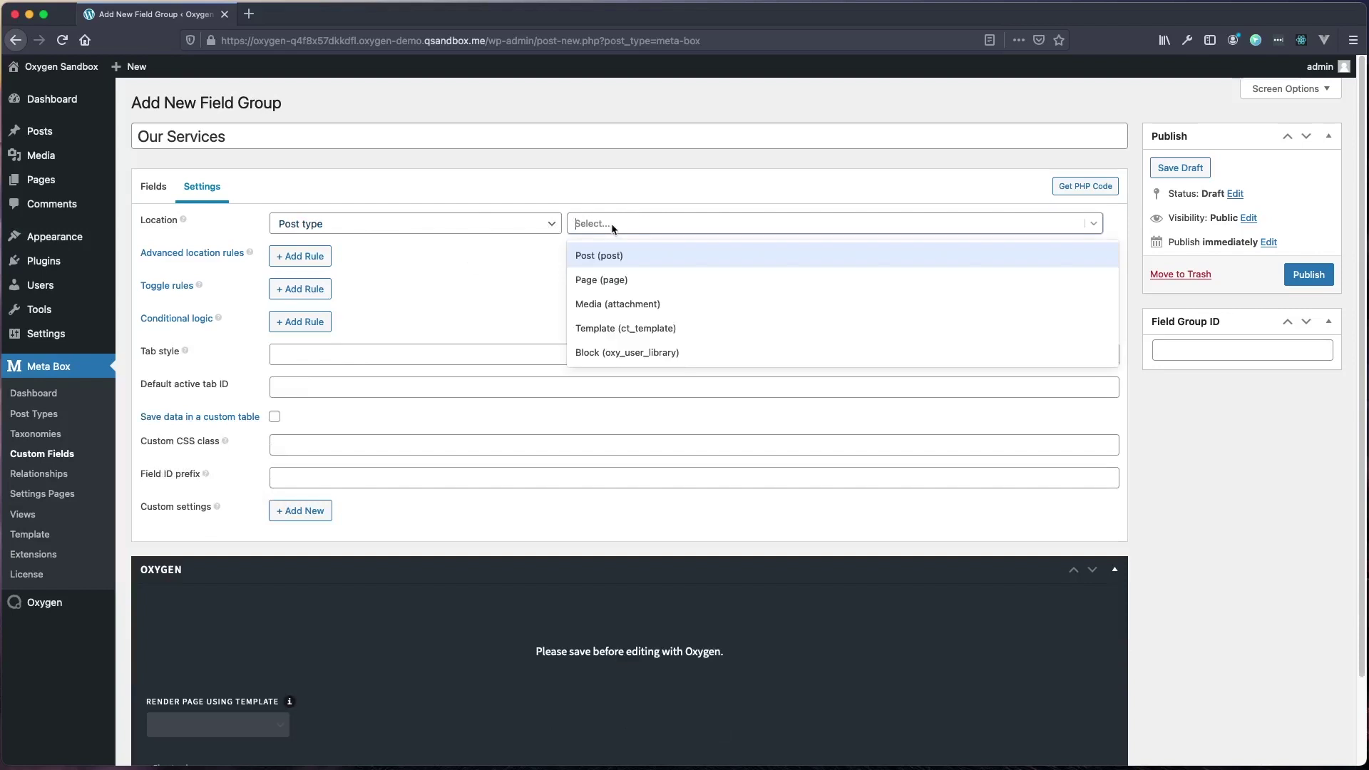
left_click(618, 287)
Add an advanced location rule showing the fields when Post is "Our Services", and publish the field group.
left_click(292, 259)
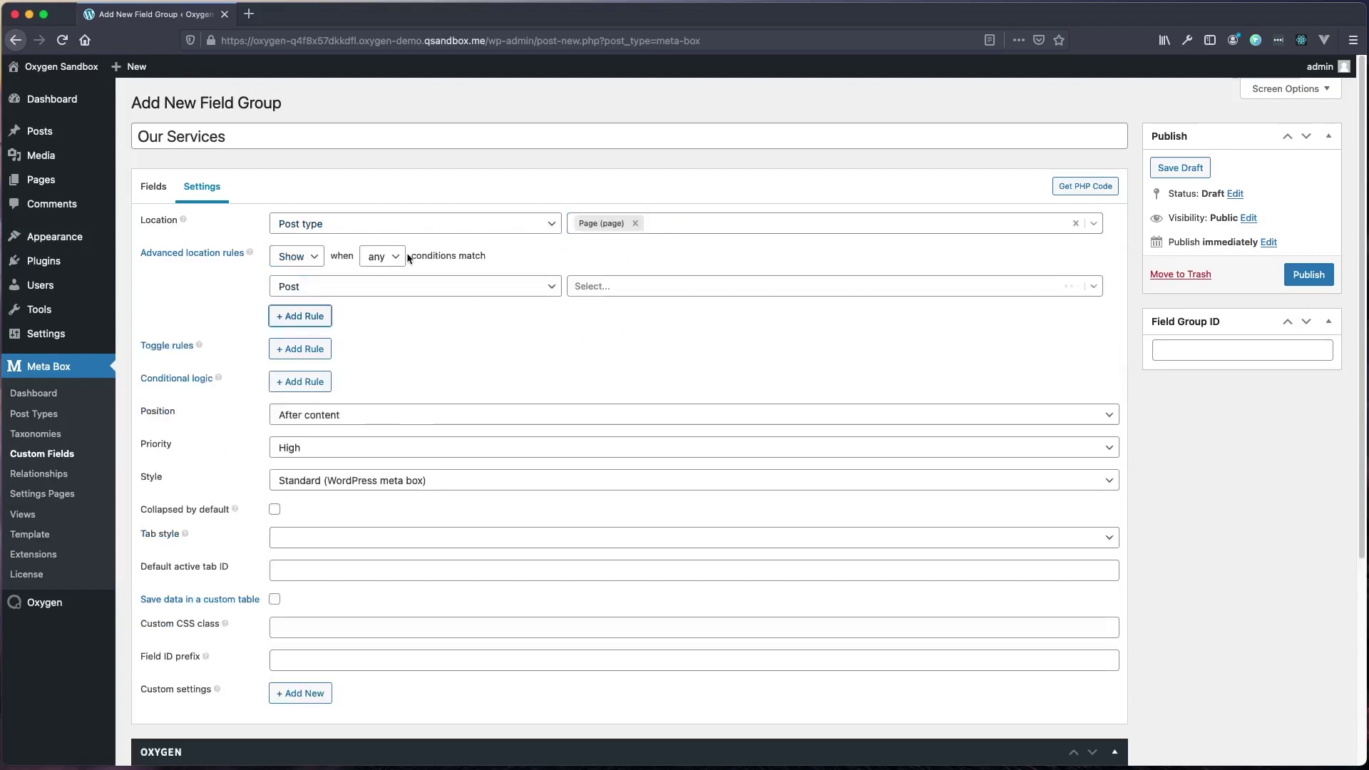
left_click(630, 288)
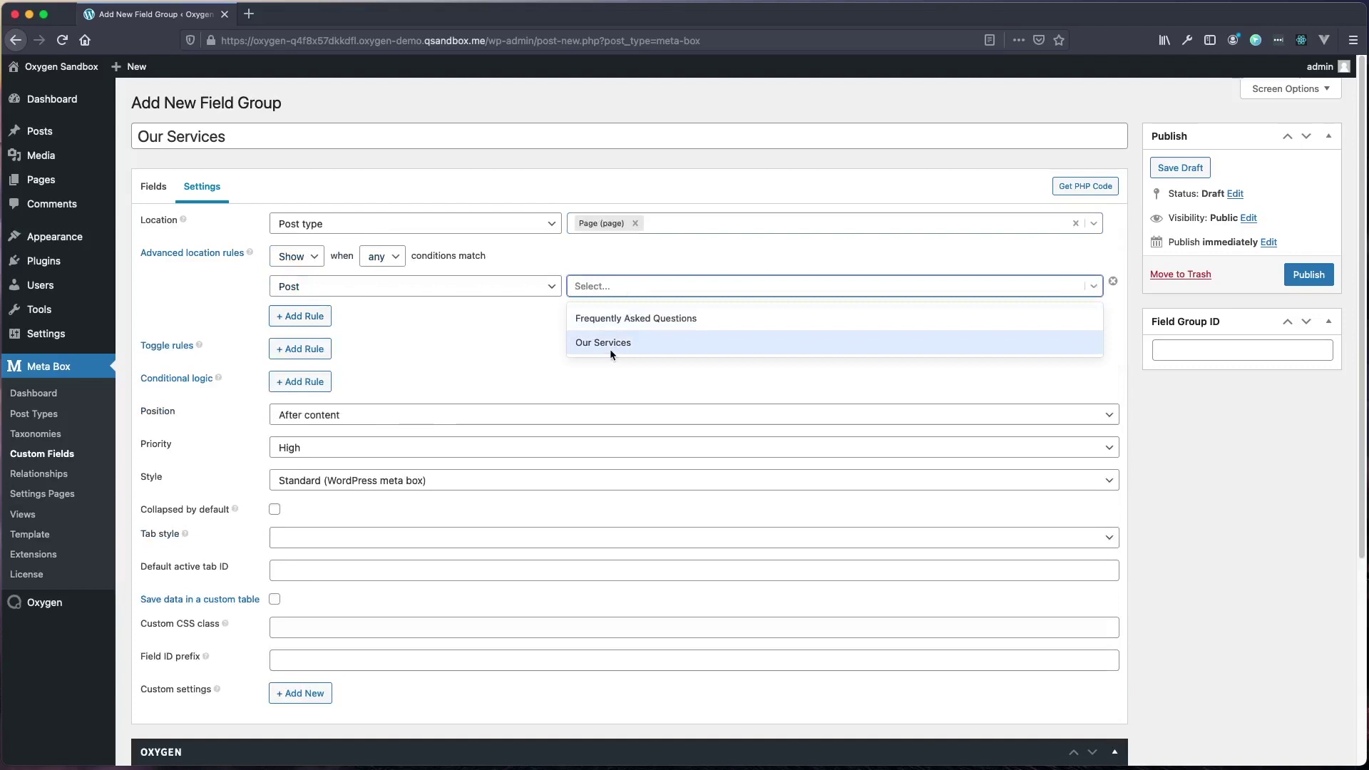
left_click(609, 344)
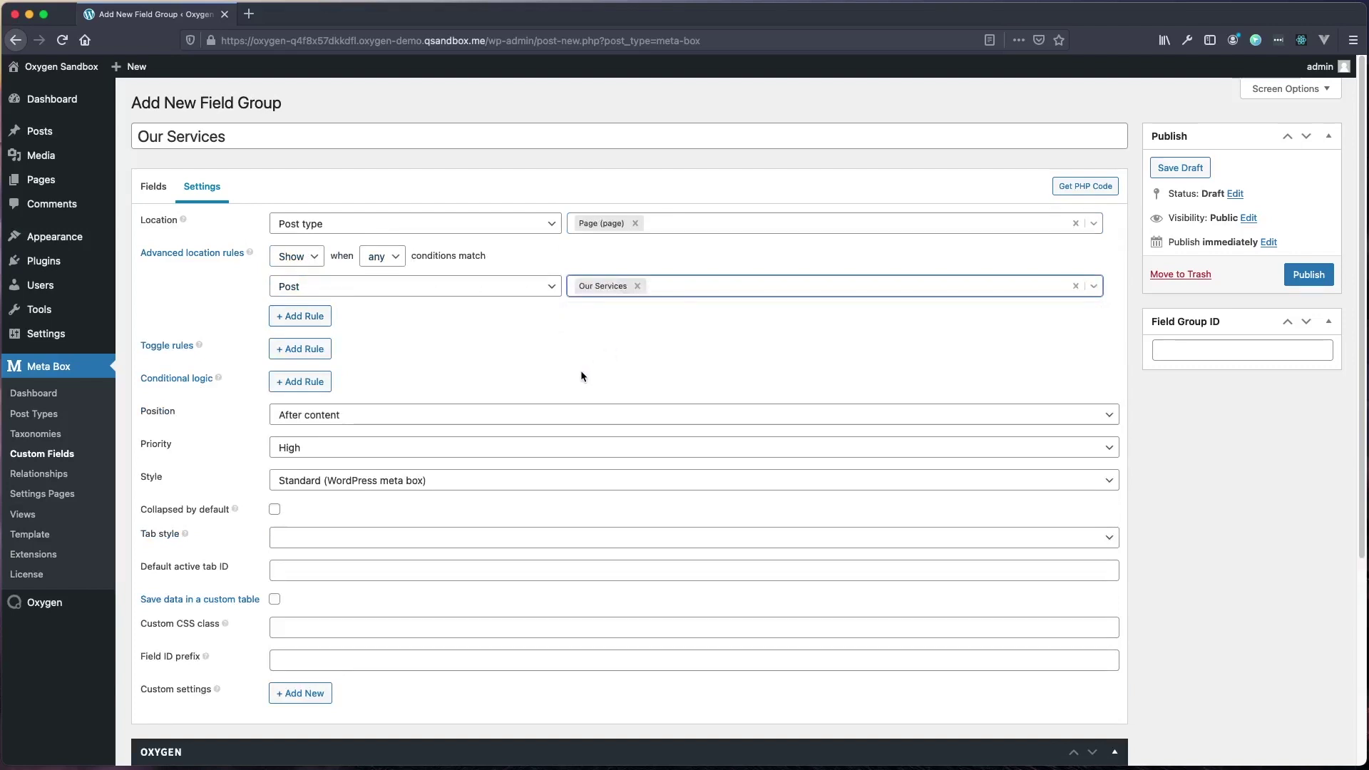
left_click(1308, 275)
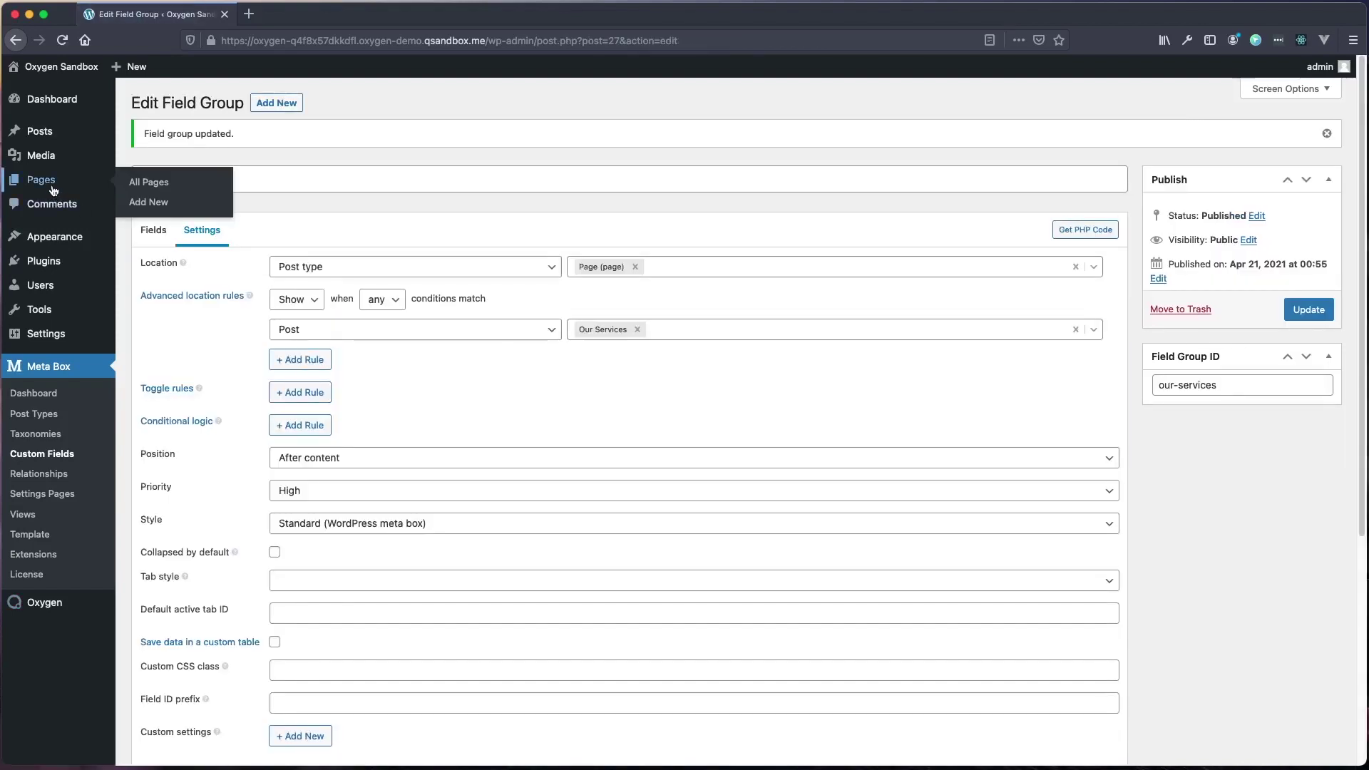
Open the "Frequently Asked Questions" page for editing and go to its FAQs fields.
left_click(52, 186)
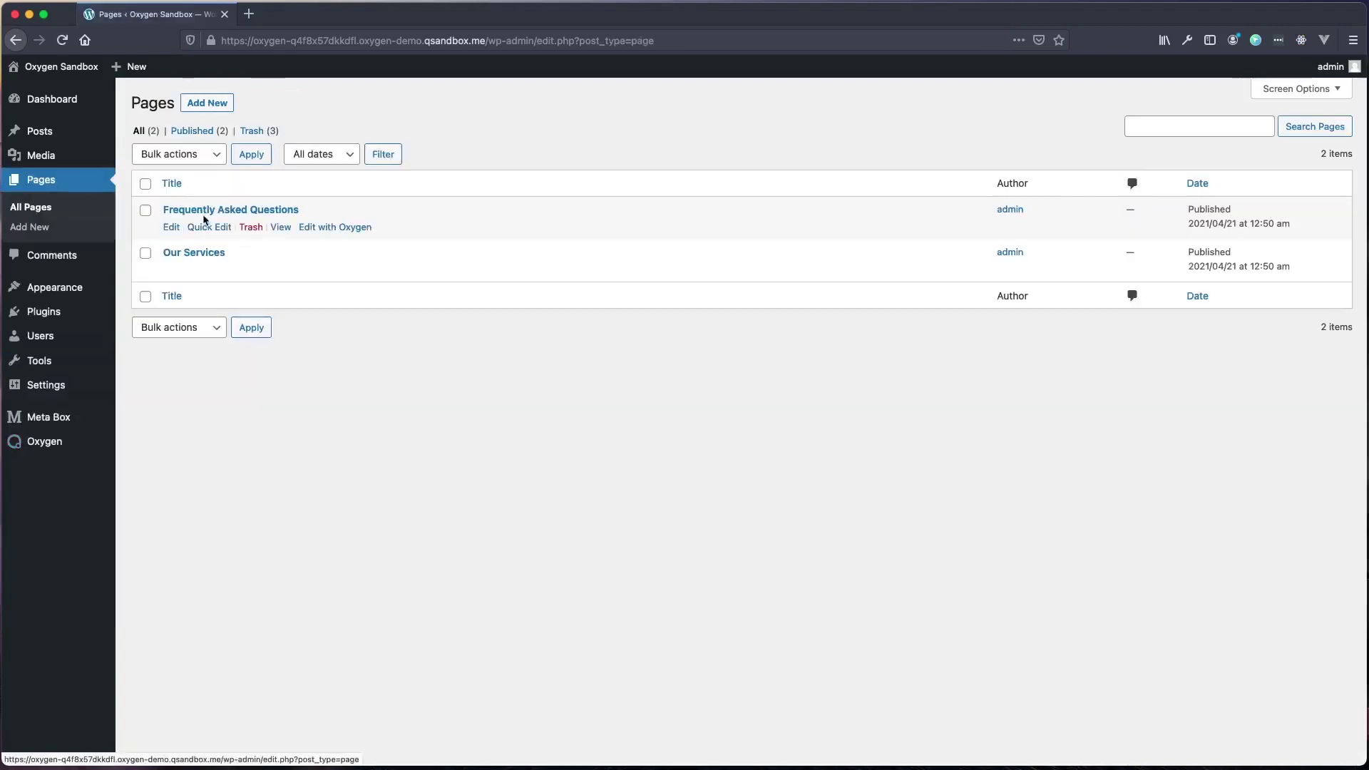
left_click(220, 216)
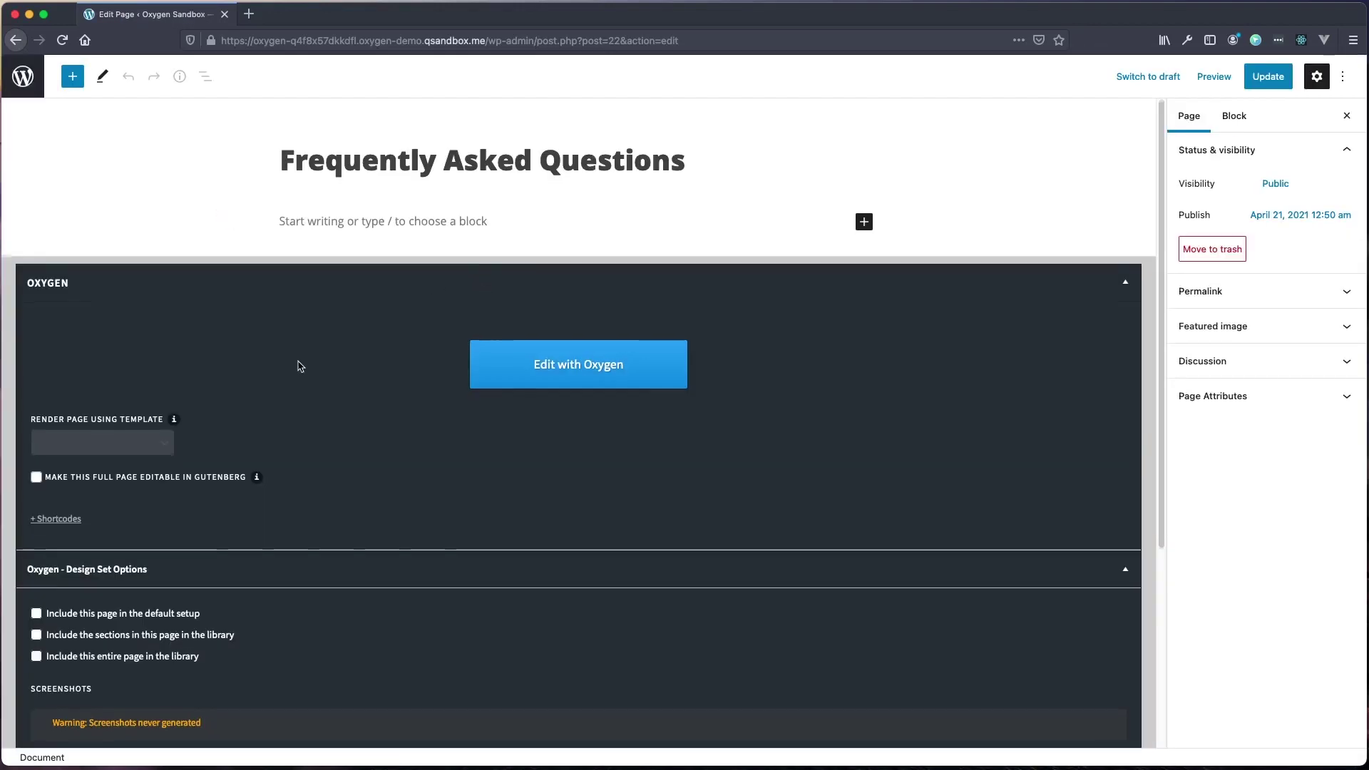
scroll(298, 365, "down", 4)
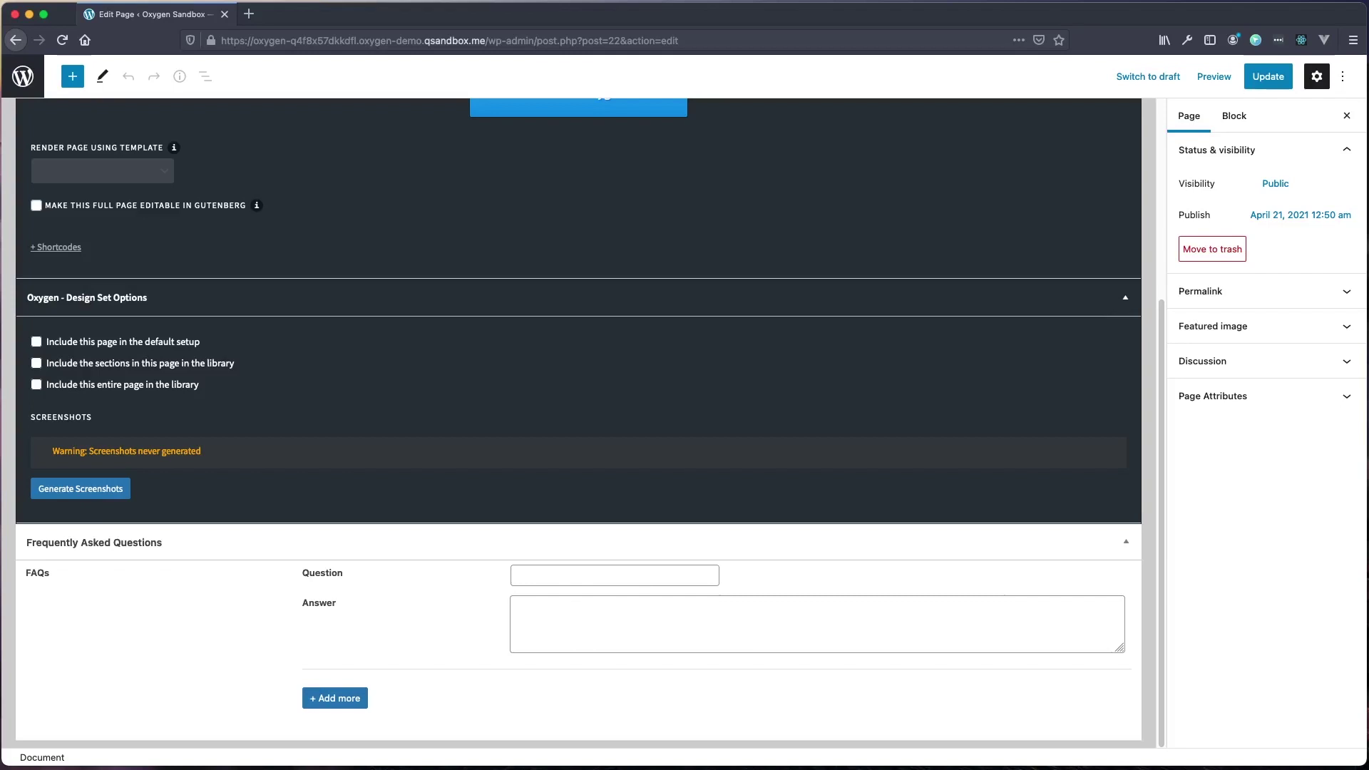
Fill in the first FAQ with "What is Meta Box?" and an answer describing the plugin's custom post types, taxonomies and fields, its versions, and metabox.io.
key("super+Tab")
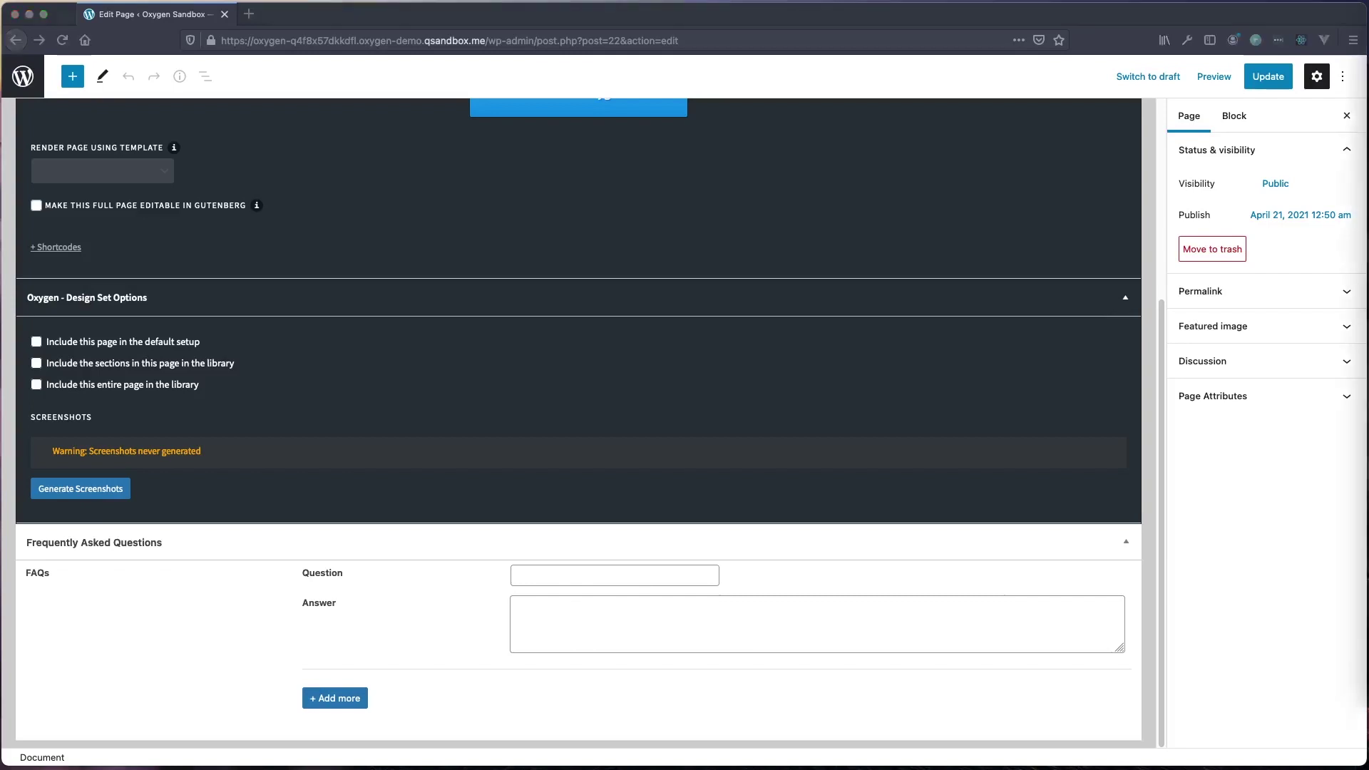
left_click(566, 578)
type("What is Meta Box?")
key("super+Tab")
key("super+Tab")
left_click(581, 611)
type("Meta Box is a WordPress plugin that allows a user to create custom post types, custom taxonomies, custom fields, and much more. MB offers a free version and a paid version, to learn more visit metabox.io")
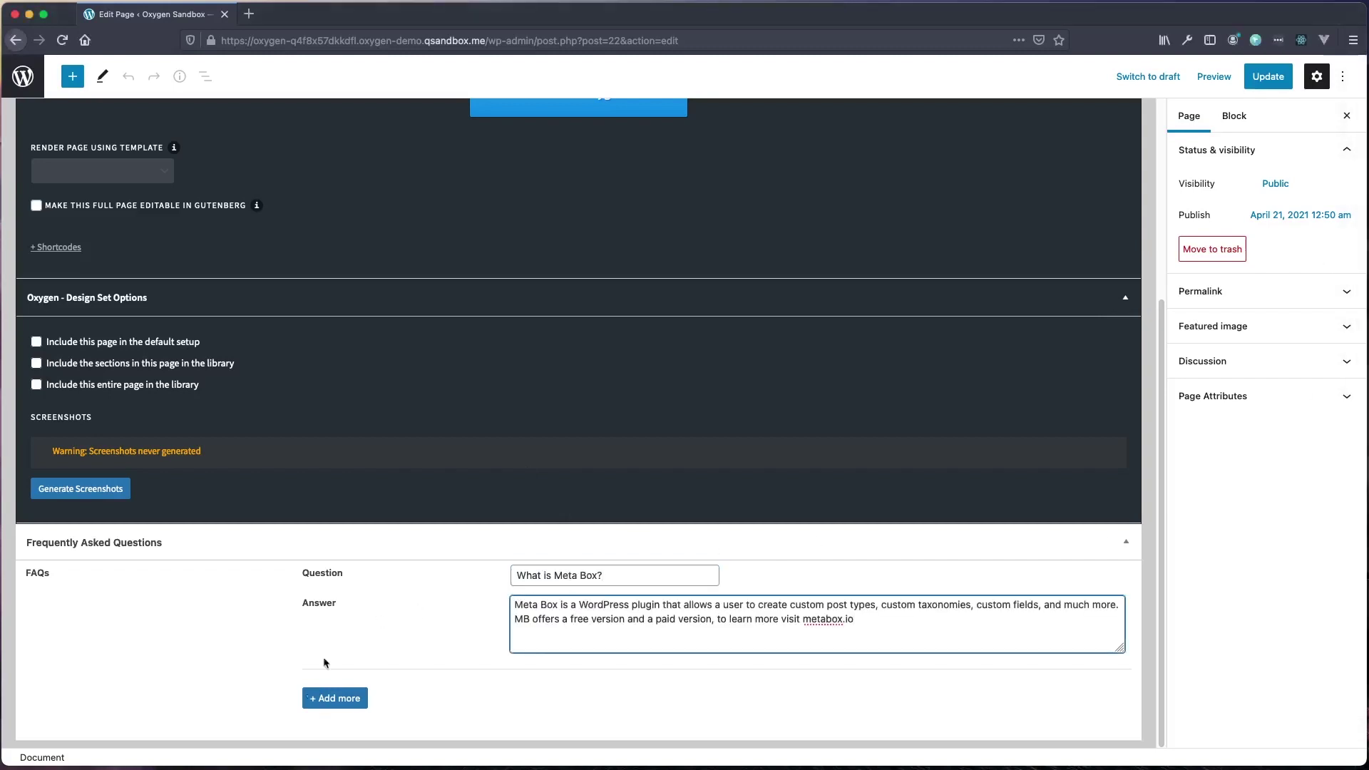
Add a second FAQ, "What is OxyExtras?", with an answer describing its 35 custom components for Oxygen Builder and pointing to oxyextras.com.
left_click(340, 701)
scroll(425, 607, "down", 3)
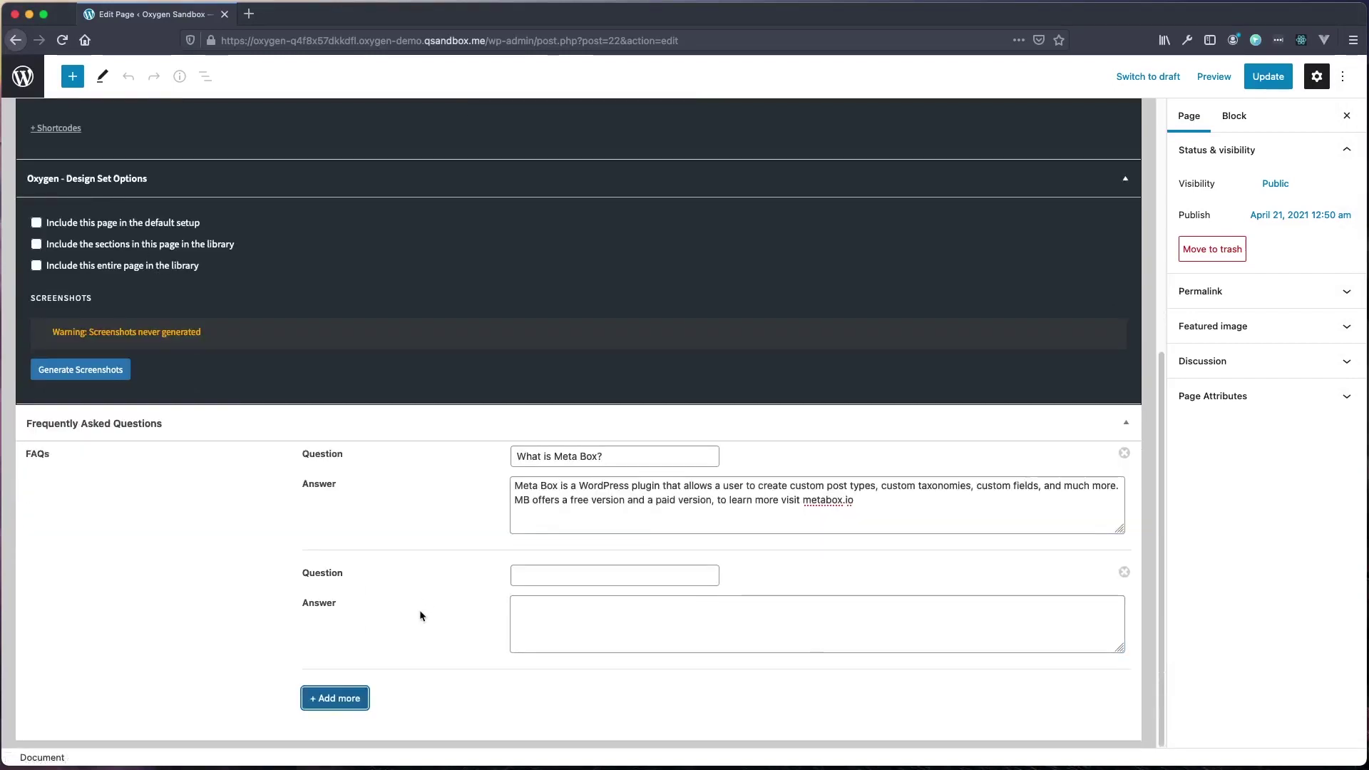
key("super+Tab")
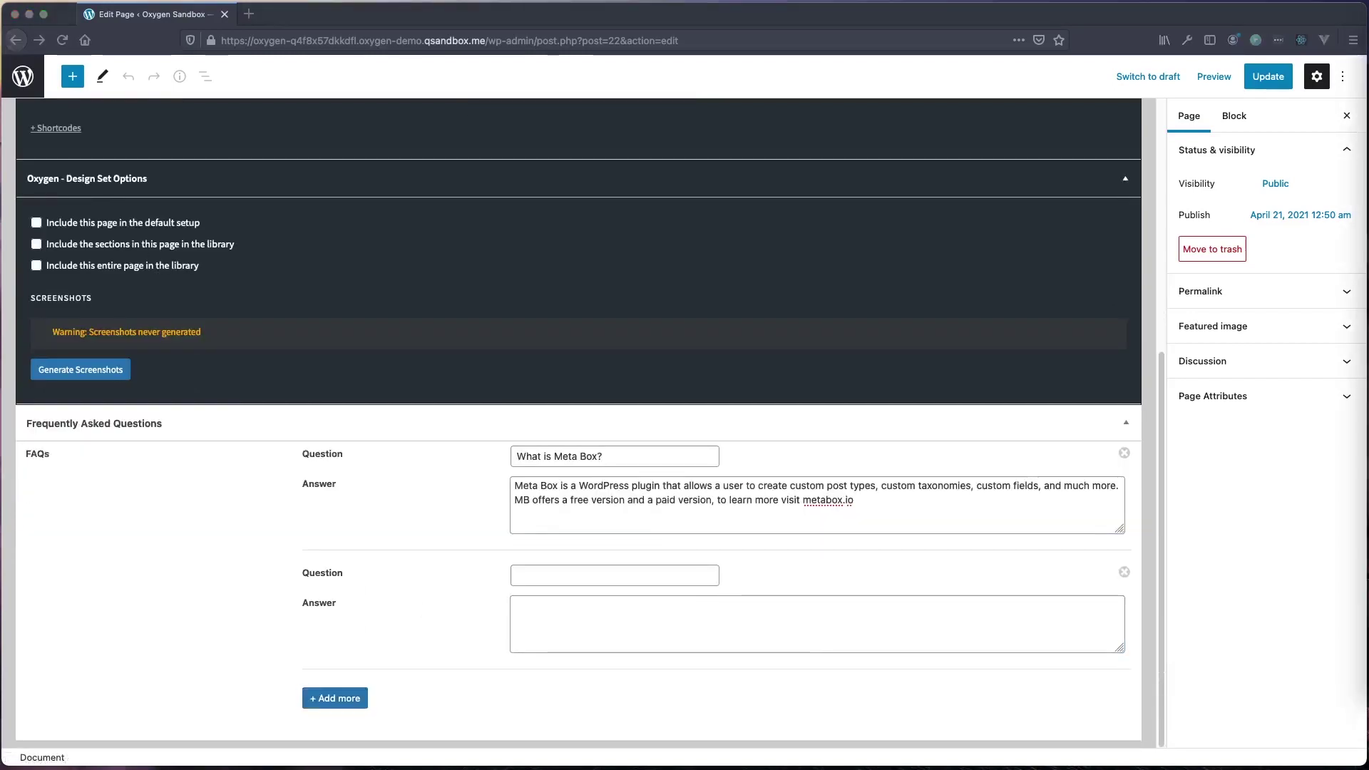
left_click(609, 572)
left_click(603, 577)
type("What is OxyExtras?")
key("super+Tab")
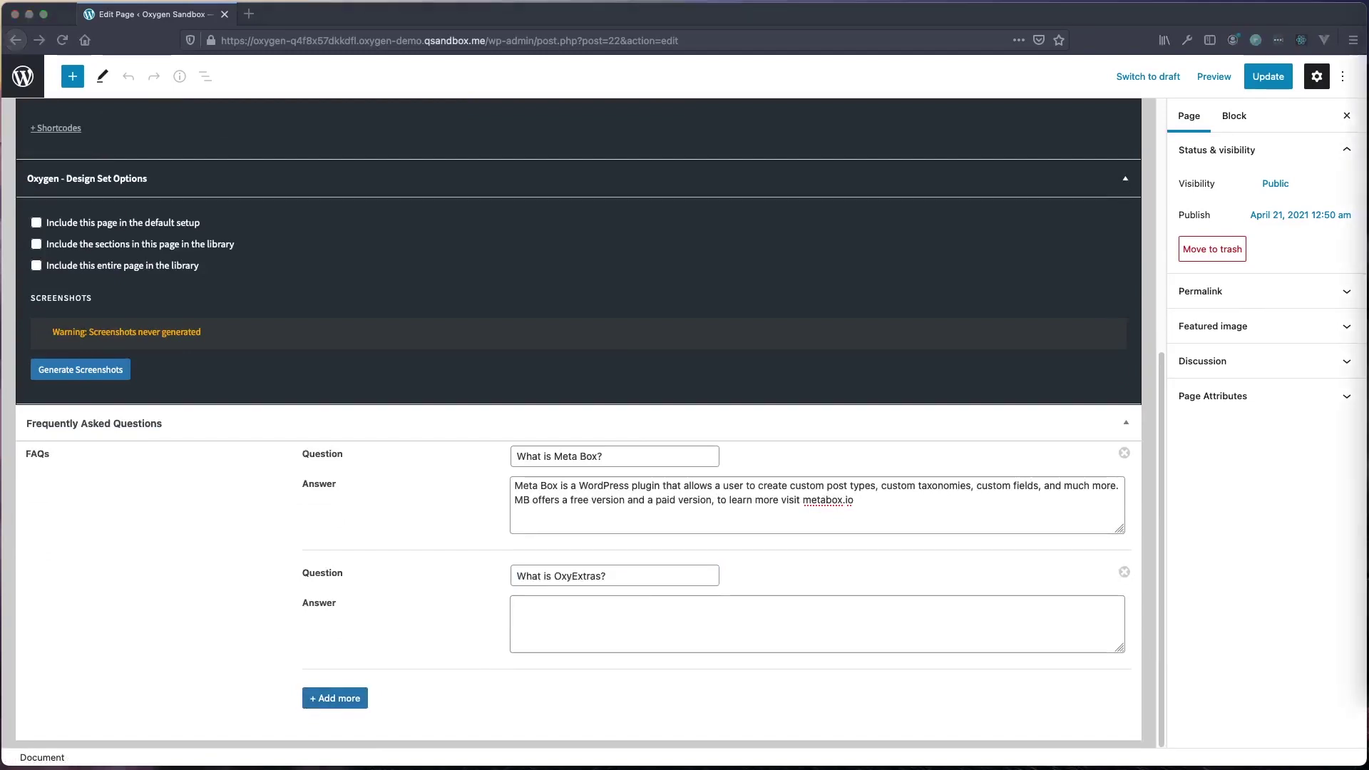
left_click(627, 612)
left_click(635, 621)
type("OxyExtras is a WordPress plugin built specifically for Oxygen Builder.  OxyExtras brings 35 custom built components to the users finger tips, allowing them to build out their sites with enhanced function, build faster, and more efficiently. This dynamic tabs and pro accordions are what I am show casing here.  Visit oxyextras.com to learn more about their awesome plugin.")
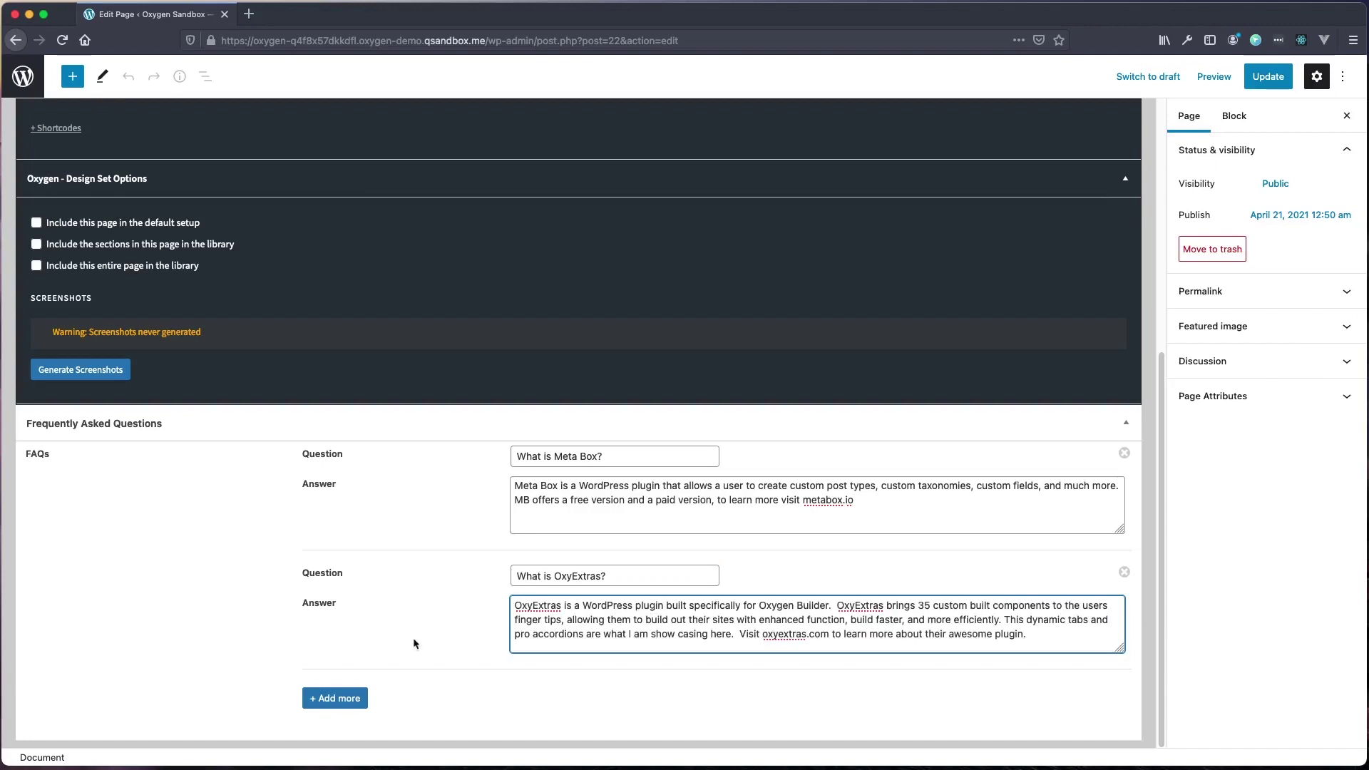
Add a third FAQ, "What is Oxygen Builder?", with an answer about visual, bloat-free page building that cites oxygenbuilder.com, and update the page.
left_click(335, 698)
scroll(324, 711, "down", 3)
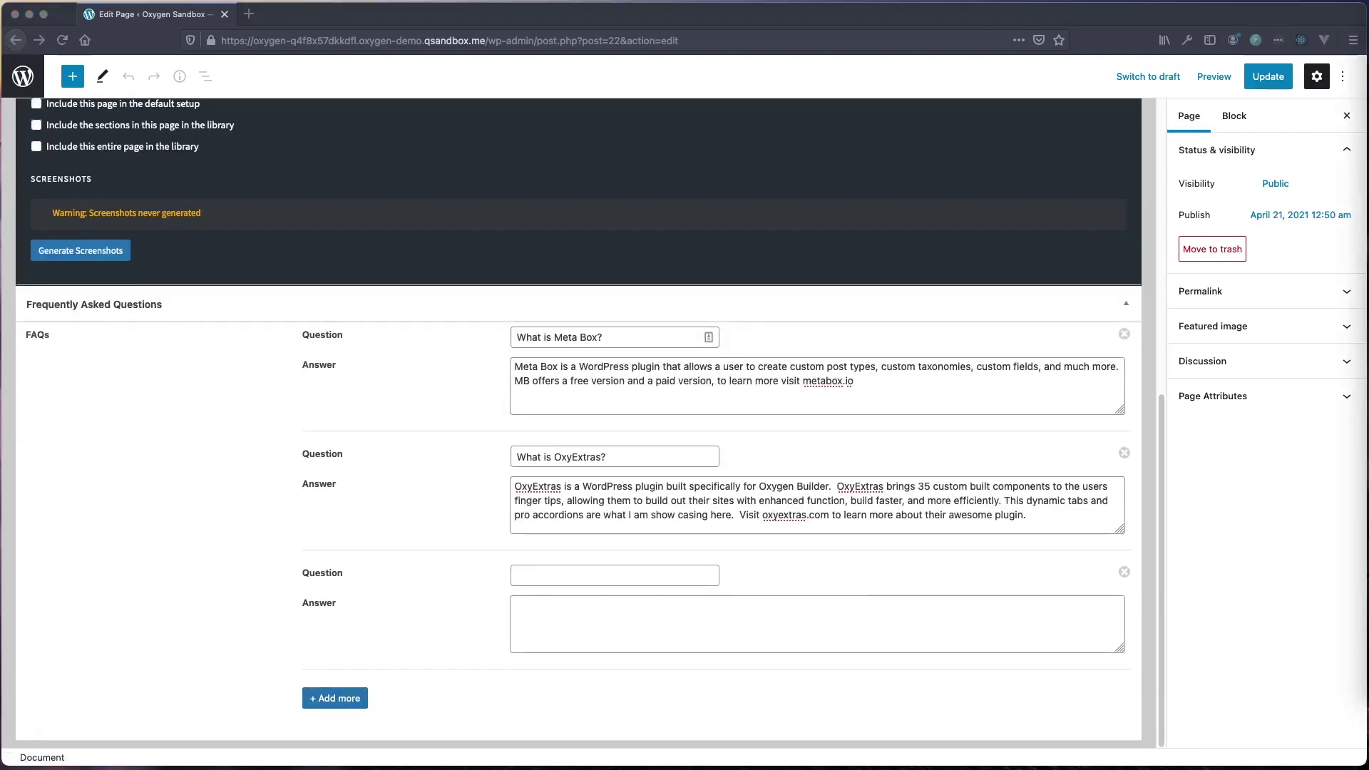
left_click(619, 583)
type("What is Oxygen Builder?")
key("super+Tab")
left_click(544, 640)
type("Oxygen Builder is a WordPress plugin that gives users to build pages, templates, and posts, in a visual drag and drop manor but with proper code structure.  This page build allows endless capabilities for users to build out their sites. Best of all, Oxygen Builder is completely bloat free which means Core Web Vitals will love your site! Get Oxygen Builder at oxygenbuilder.com")
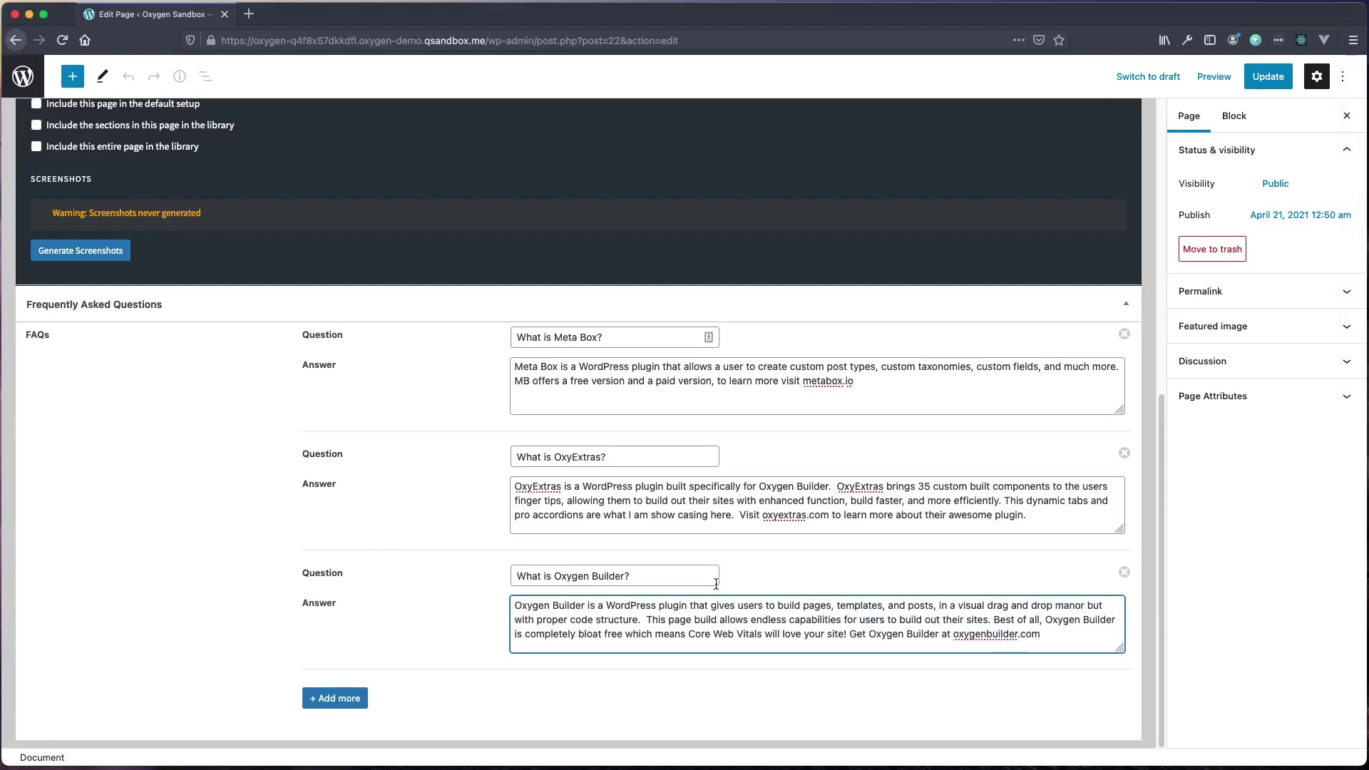
scroll(716, 584, "up", 7)
left_click(1259, 78)
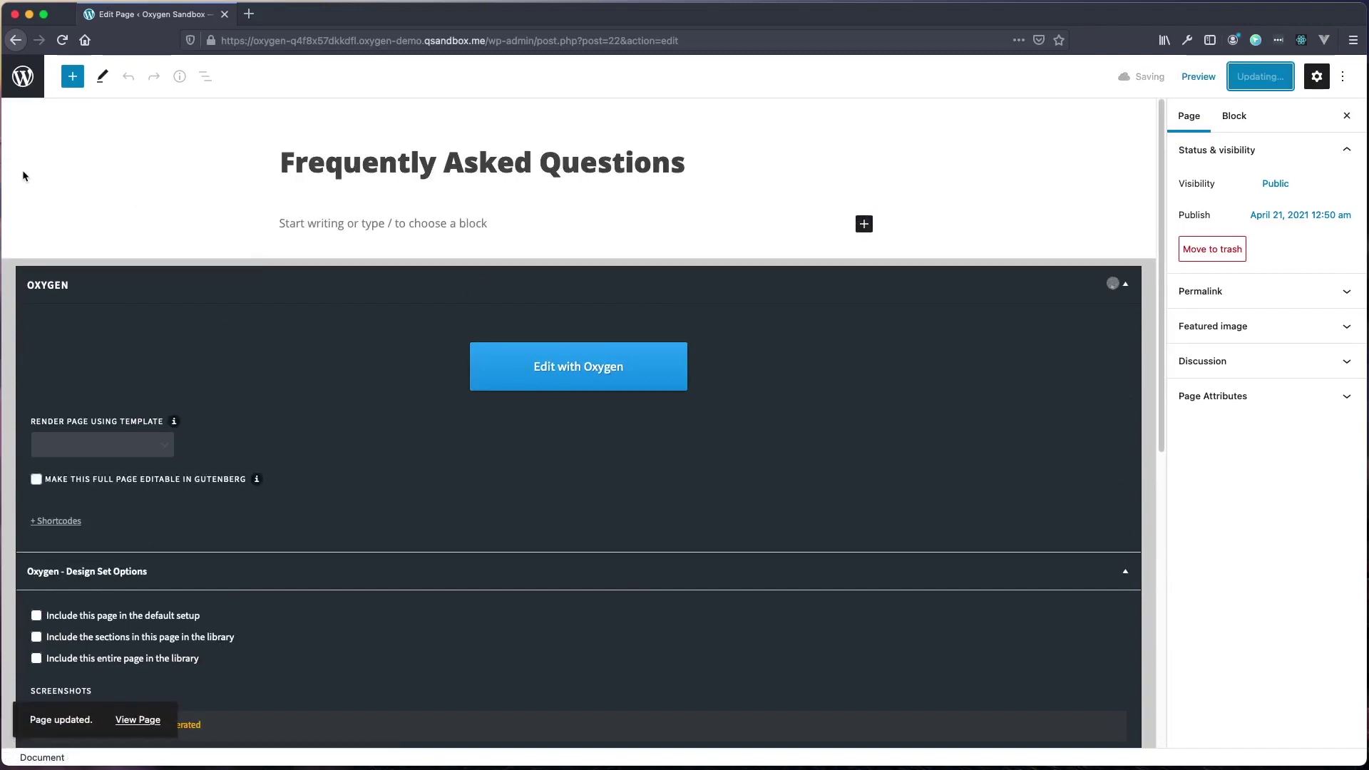
Return to the pages list and open the "Our Services" page for editing at its service fields.
left_click(24, 94)
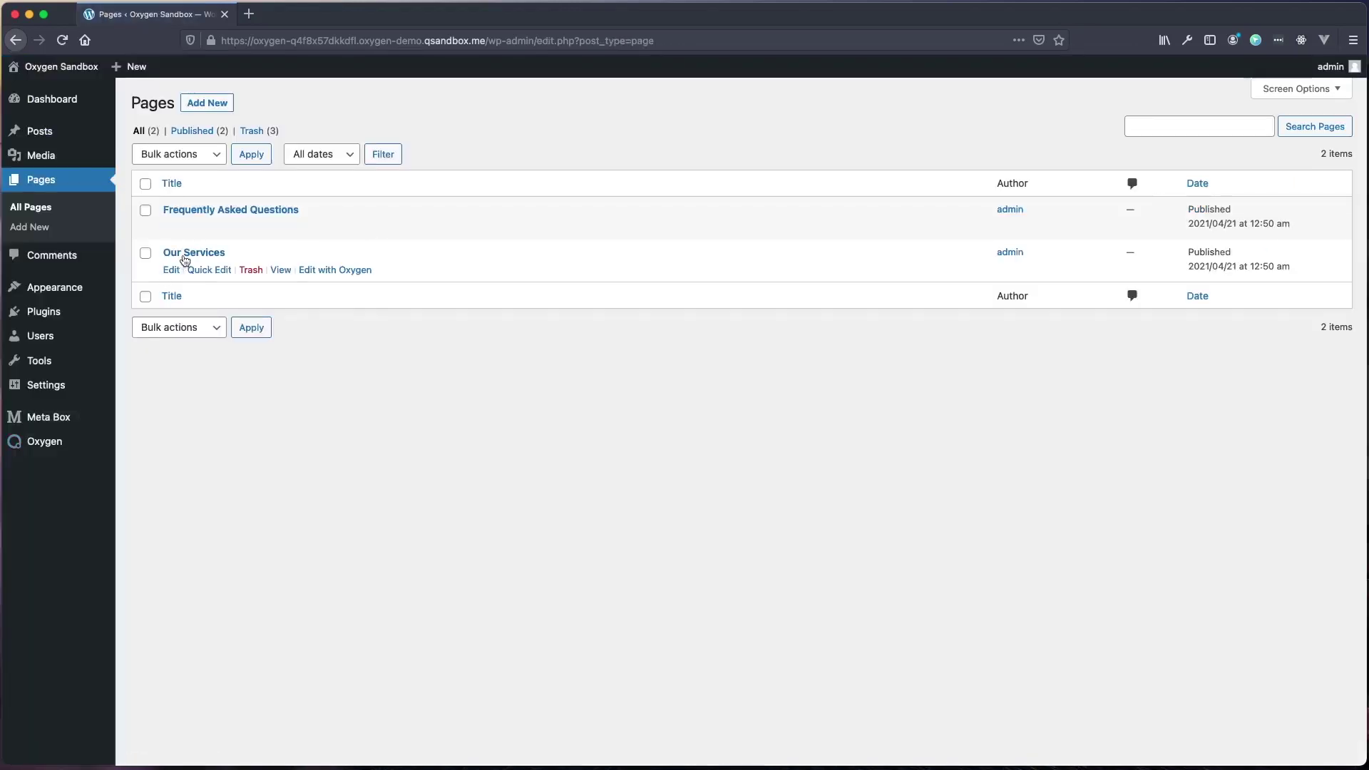
left_click(188, 256)
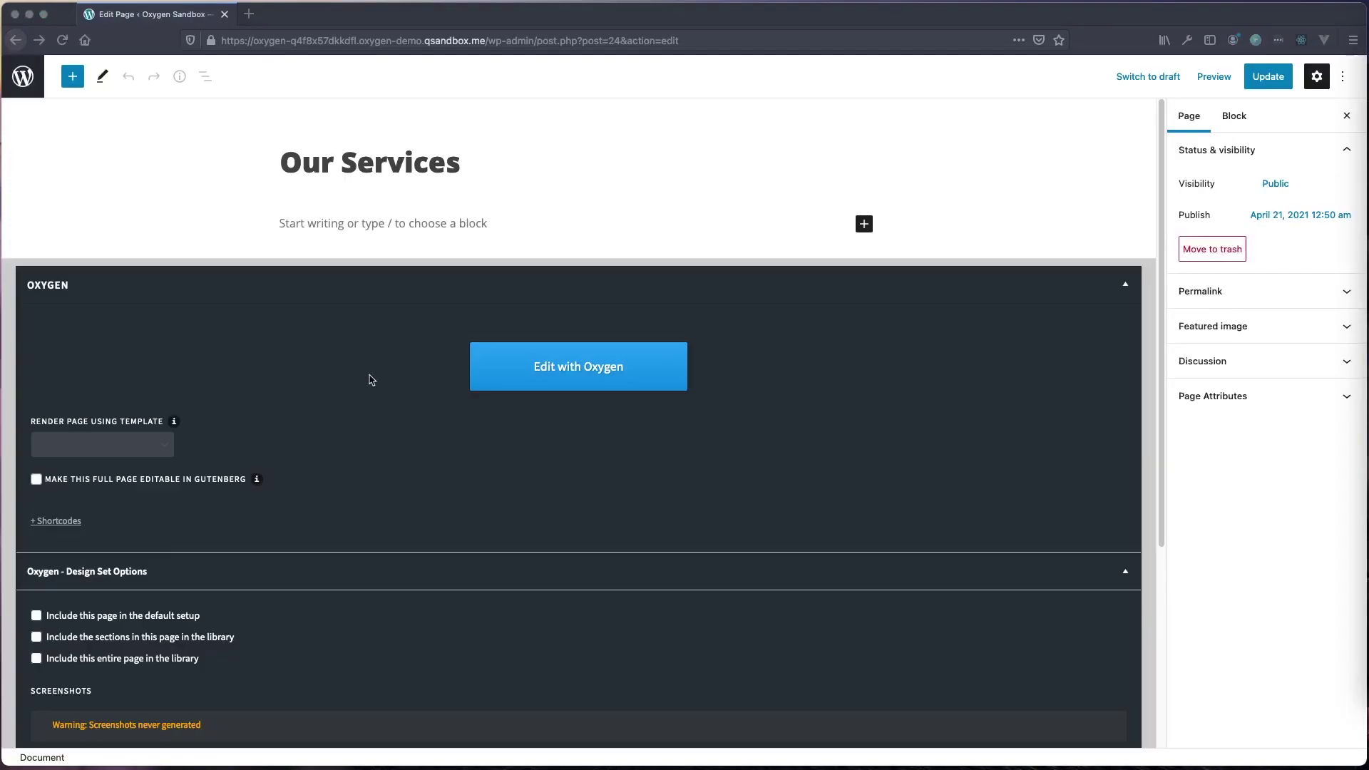
scroll(371, 388, "down", 5)
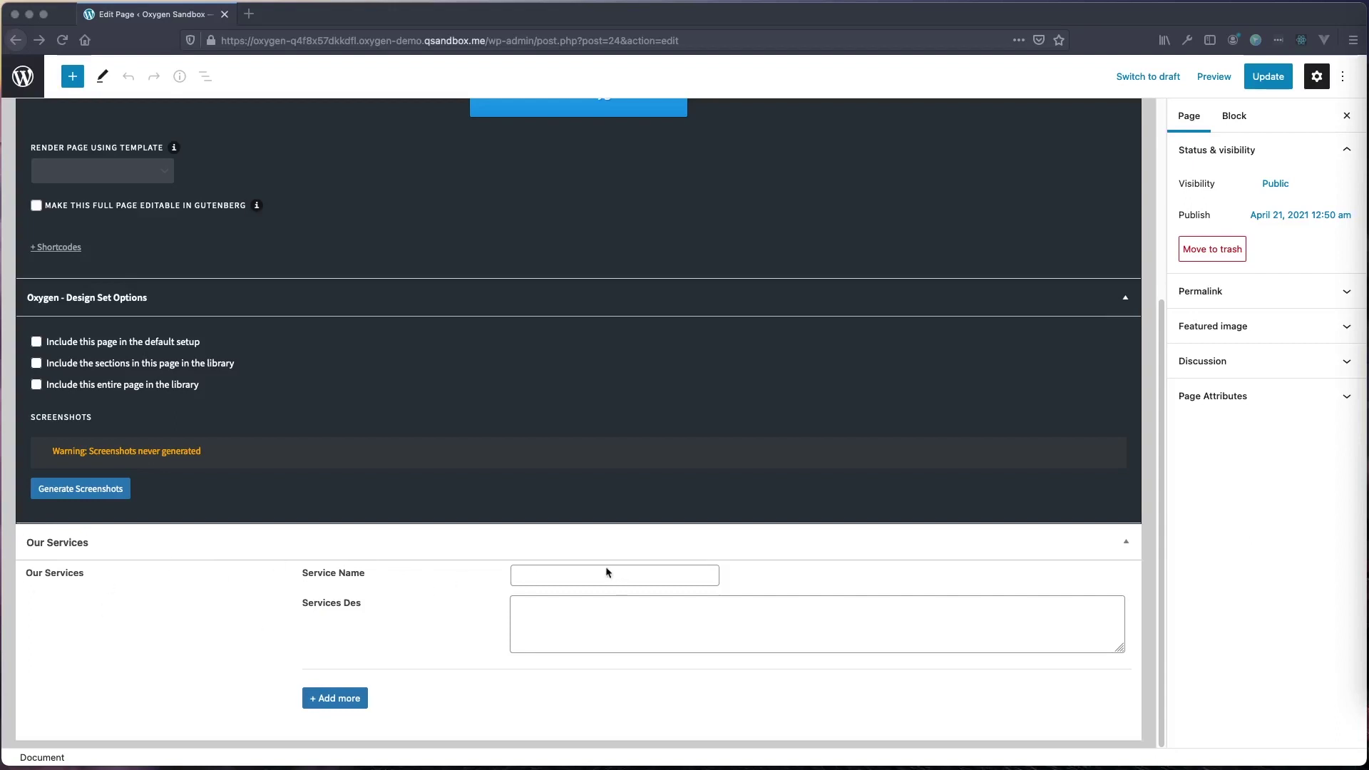
Fill in the first service as "Speed" with a description citing a 95% Google Page Speed, 295.5 kb page size and 12 HTTP requests.
left_click(535, 578)
left_click(535, 578)
type("Speed")
left_click(673, 635)
left_click(695, 617)
type("Oxygen Builder offers unapparelled page speed that blows away the competition. Out of the box it gets a 95% on Google Page Speed, with a page size of 295.5 kb, and only 12 HTTP requests.")
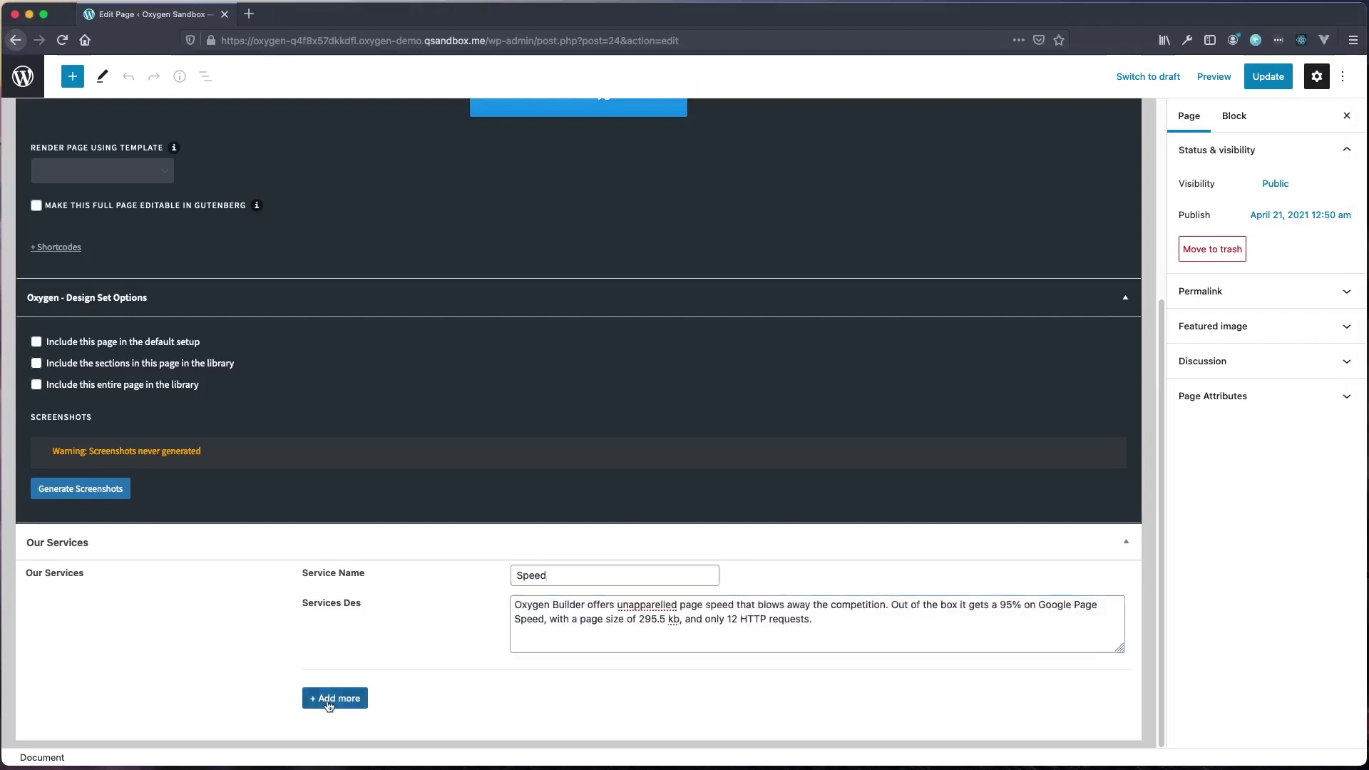
Add a second service named "Design" with a description about free-form websites, full control over every page item and custom JS.
left_click(335, 699)
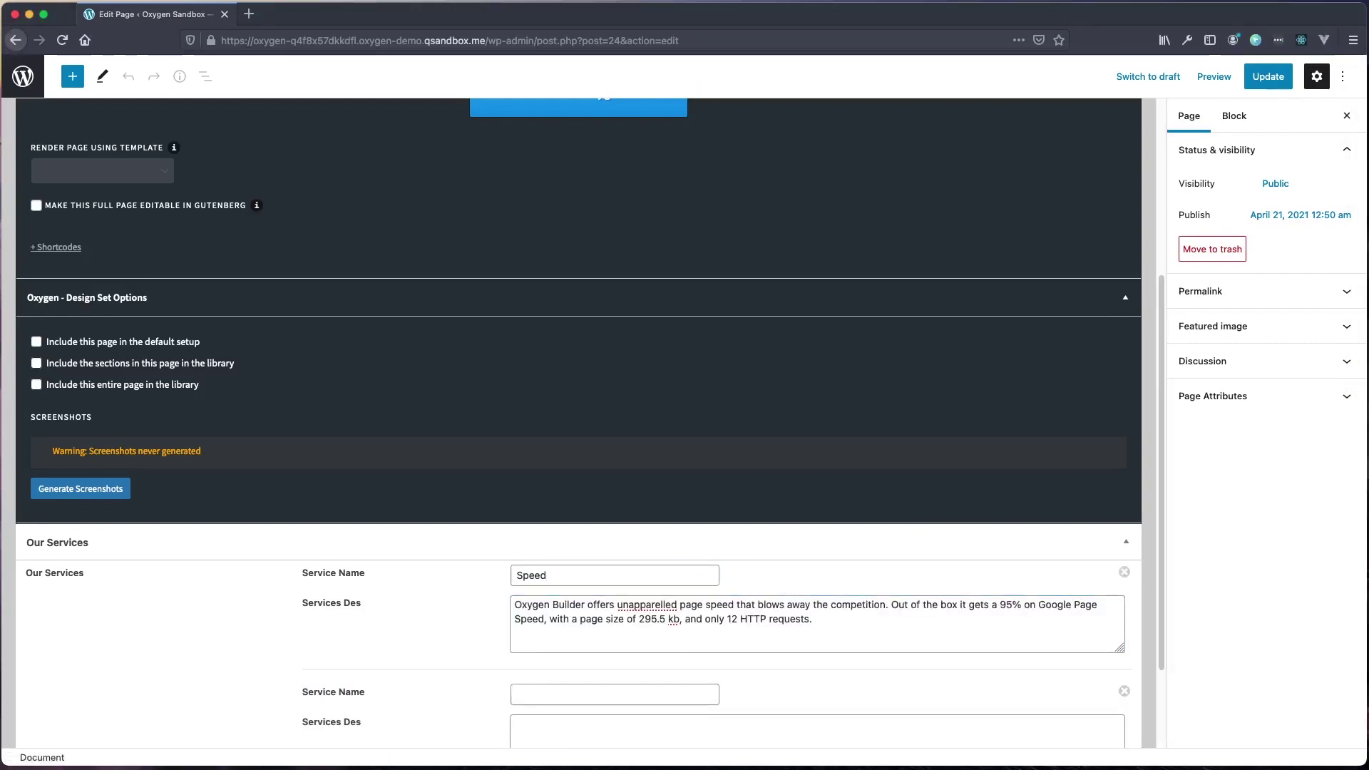
key("super+Tab")
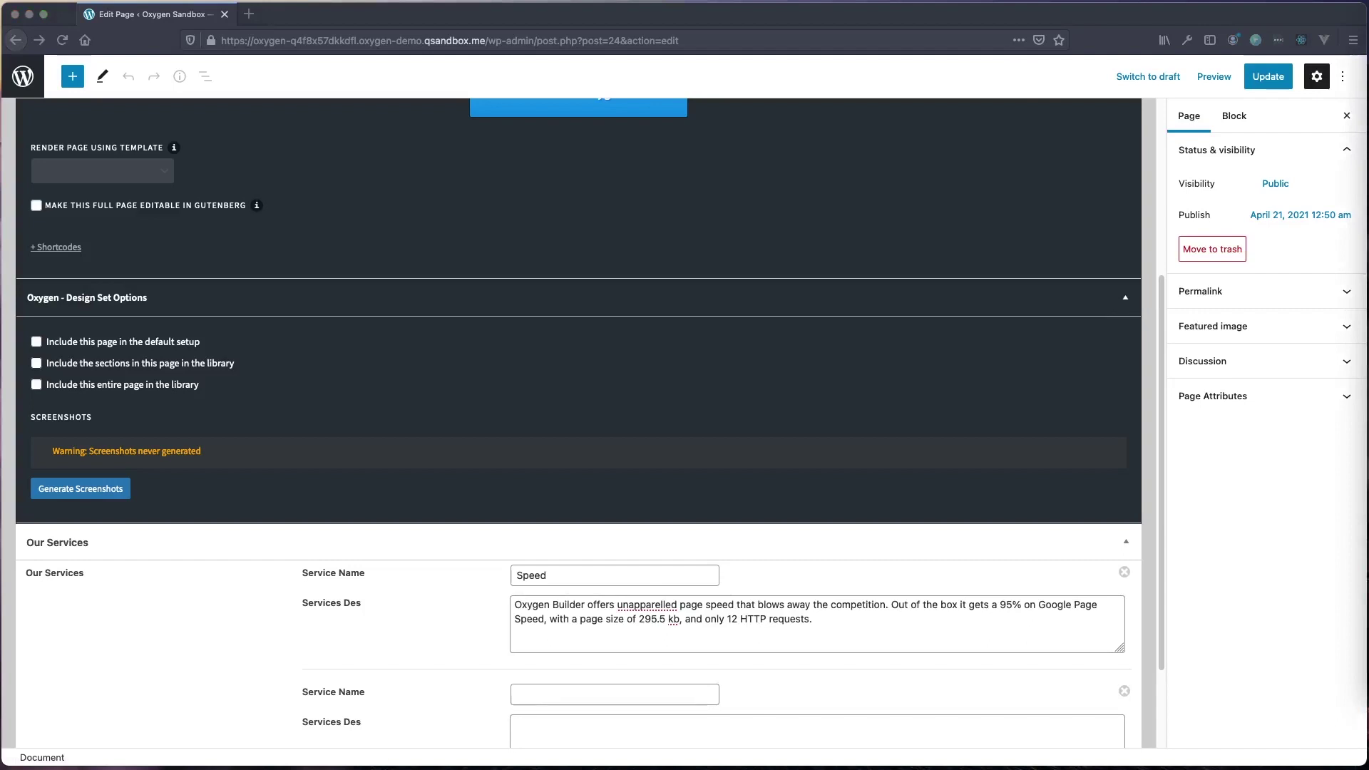
scroll(659, 576, "down", 3)
left_click(565, 579)
type("Design")
key("super+Tab")
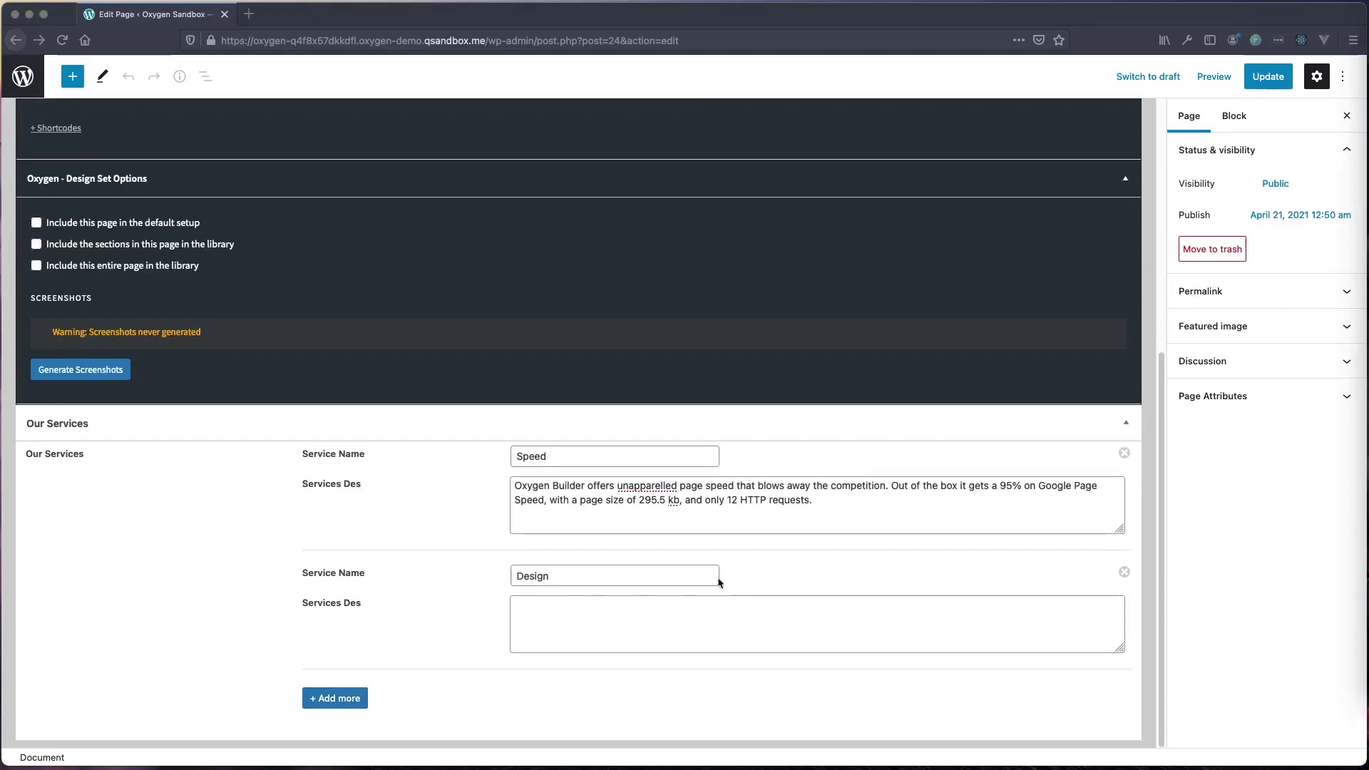
left_click(606, 614)
type("Oxygen Builder gives users the ability to build out a completely free form website. Divception is now a thing of the past. Have complete control over every item on the page. Pull in custom JS to add additional capabilities to the site.")
Add a third service named "Dynamic" with a description about handling dynamic data using ACF or Meta Box, and update the page.
left_click(362, 698)
scroll(369, 676, "down", 3)
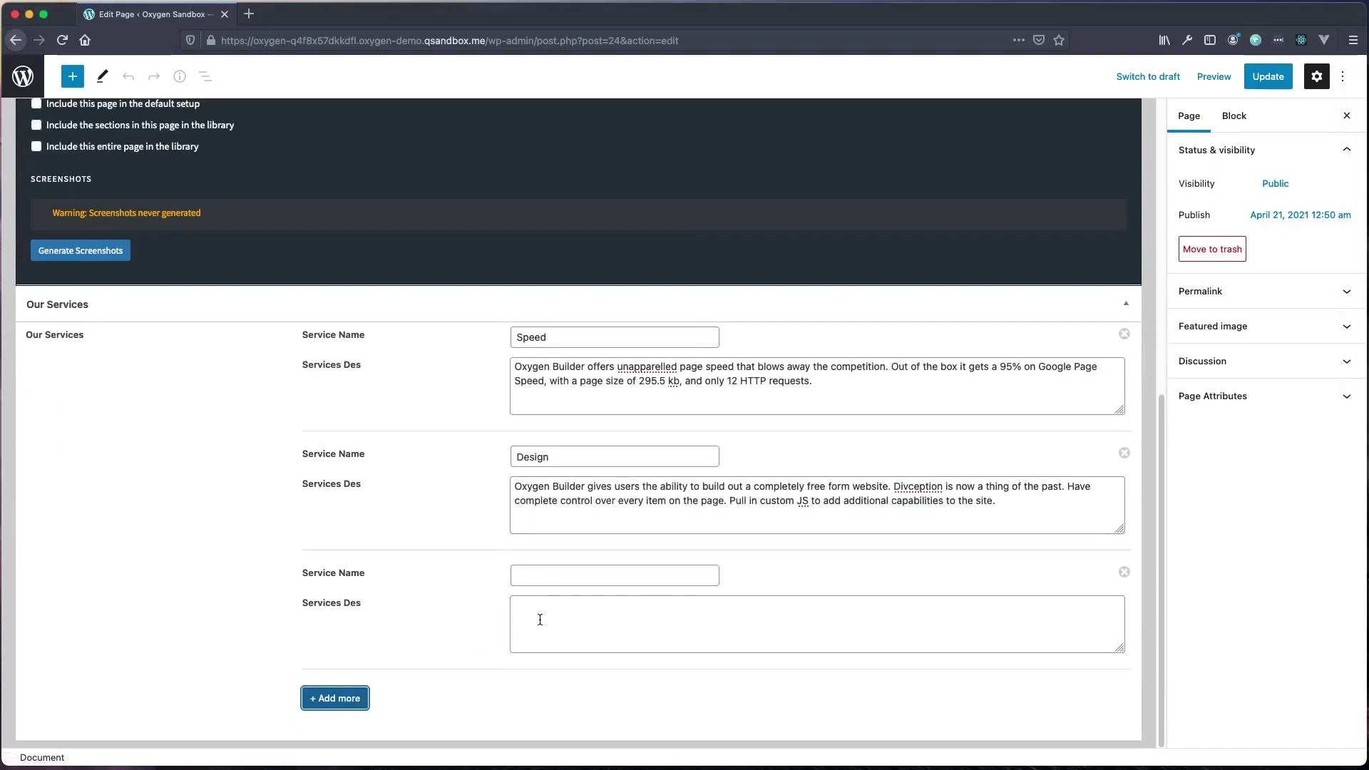
key("super+Tab")
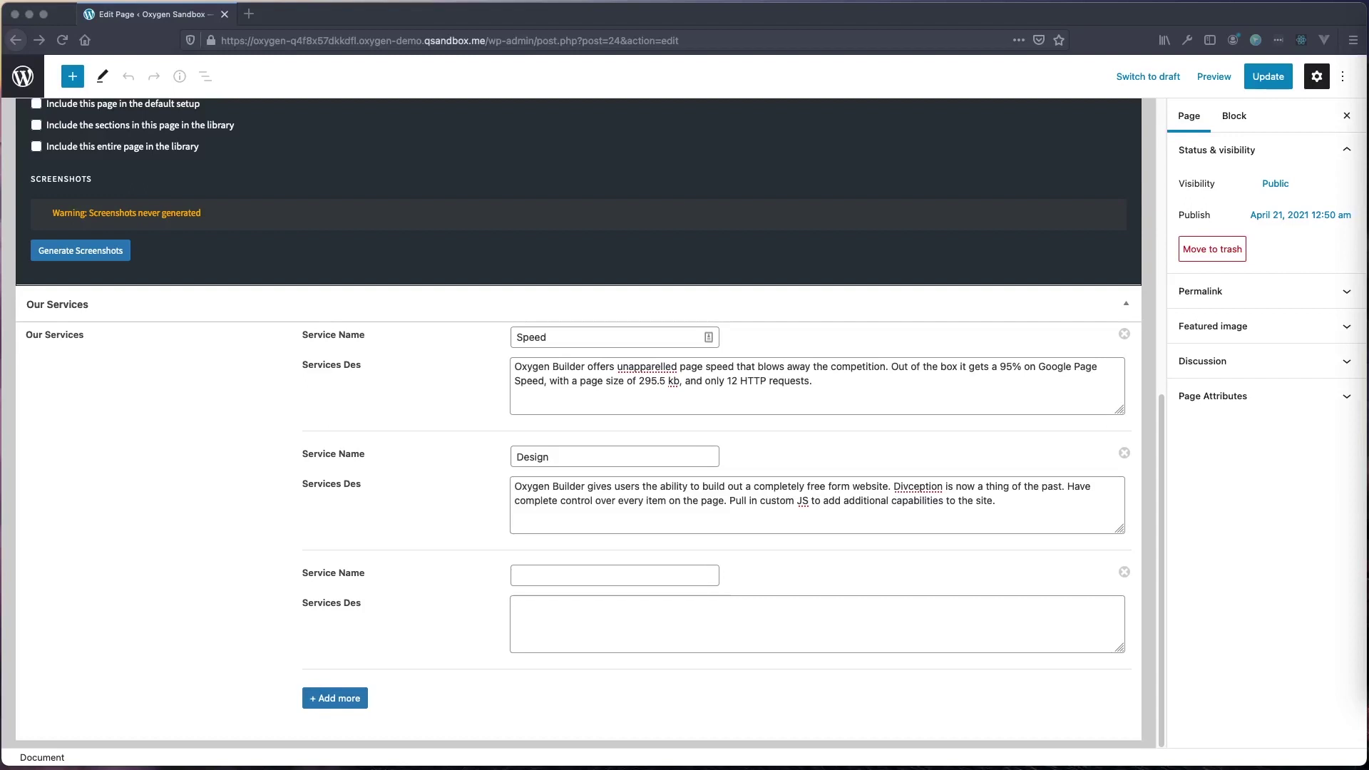
left_click(567, 578)
type("Dynamic")
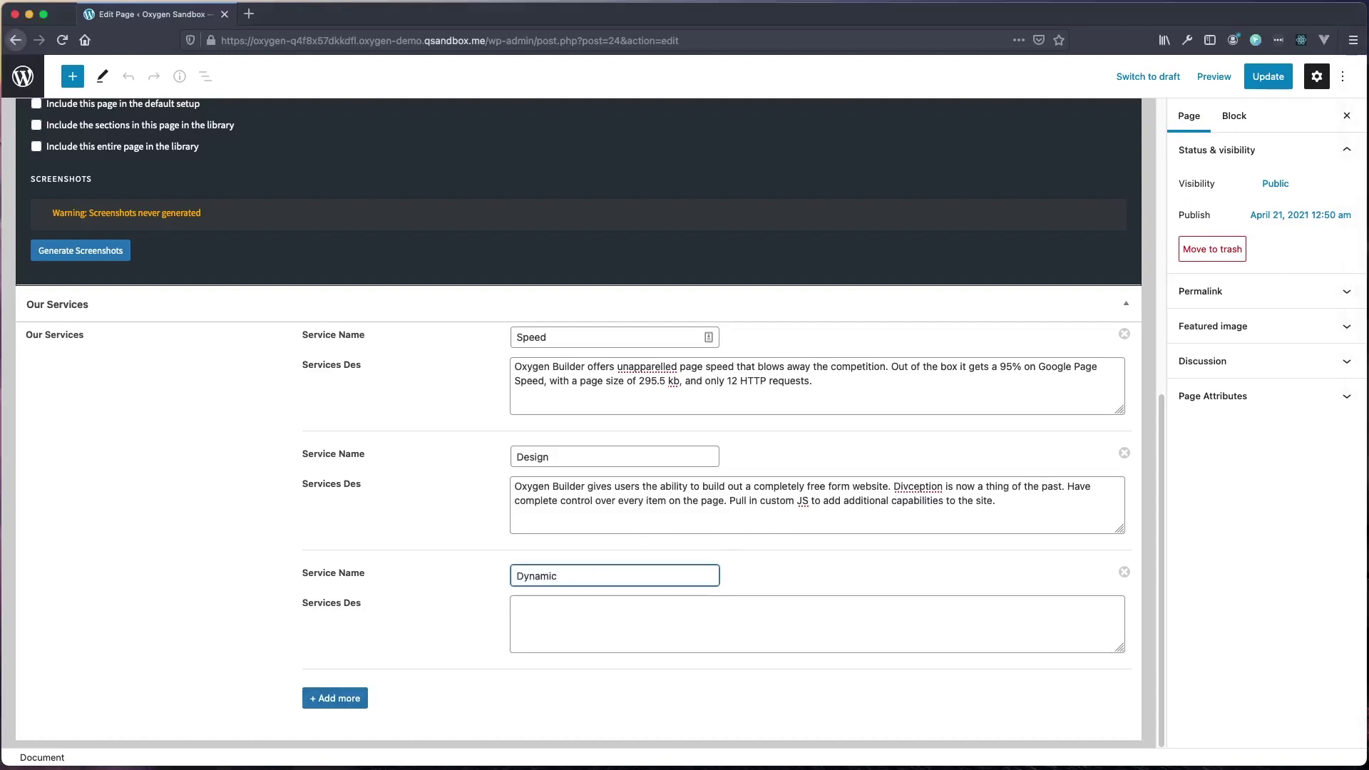
key("super+Tab")
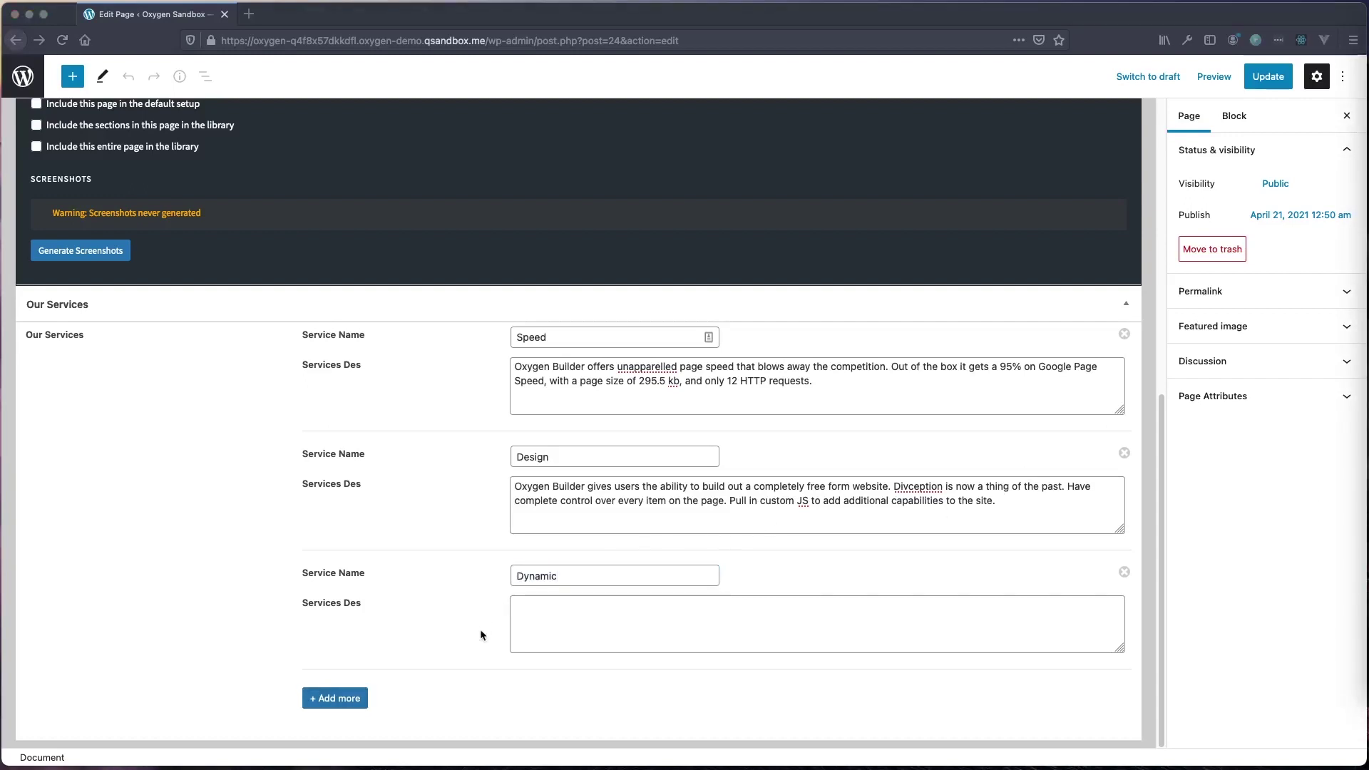
left_click(528, 628)
type("Oxygen Builder handles dynamic data with ease.  Use ACF or Meta Box and your options are endless! Build out custom repeaters, galleries, FAQs, and much more. Make client edits a breeze by showing them only the fields they need to edit so they are never confused.")
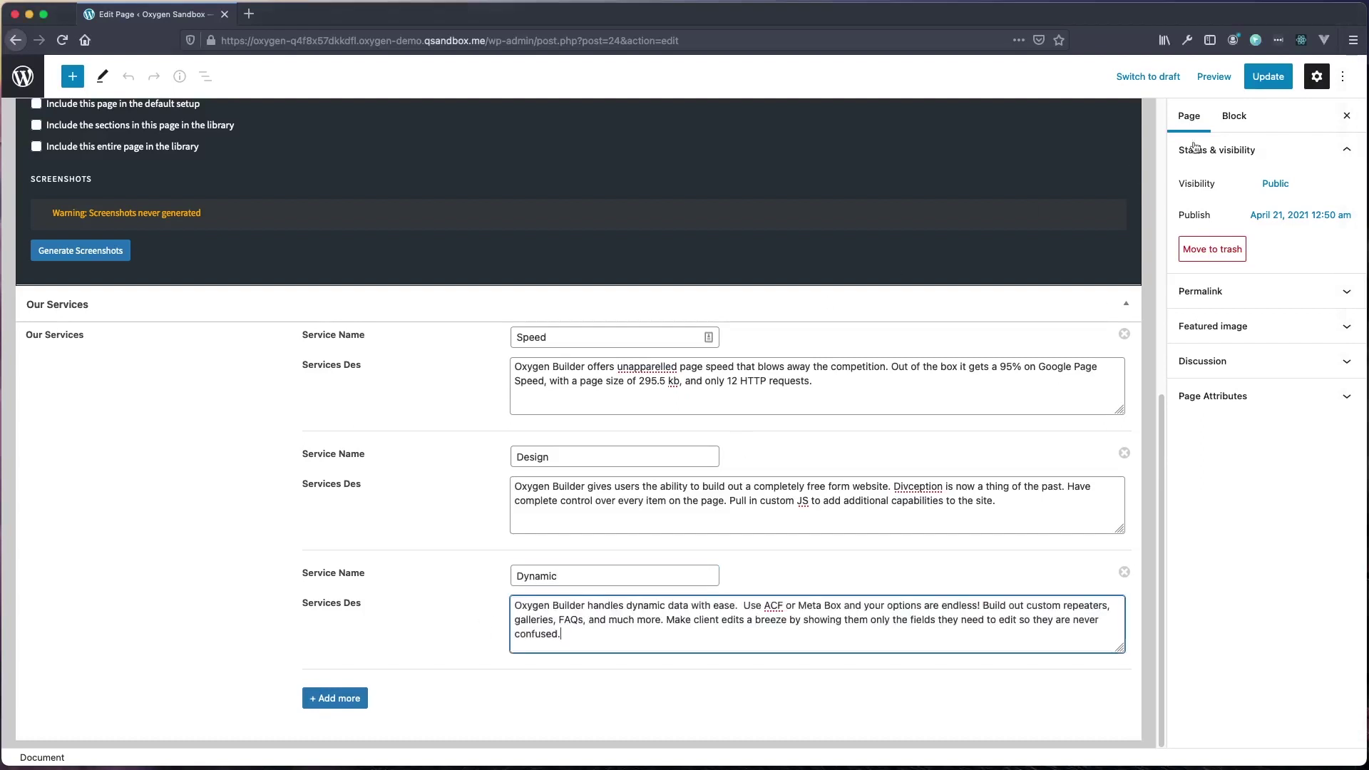
left_click(1274, 77)
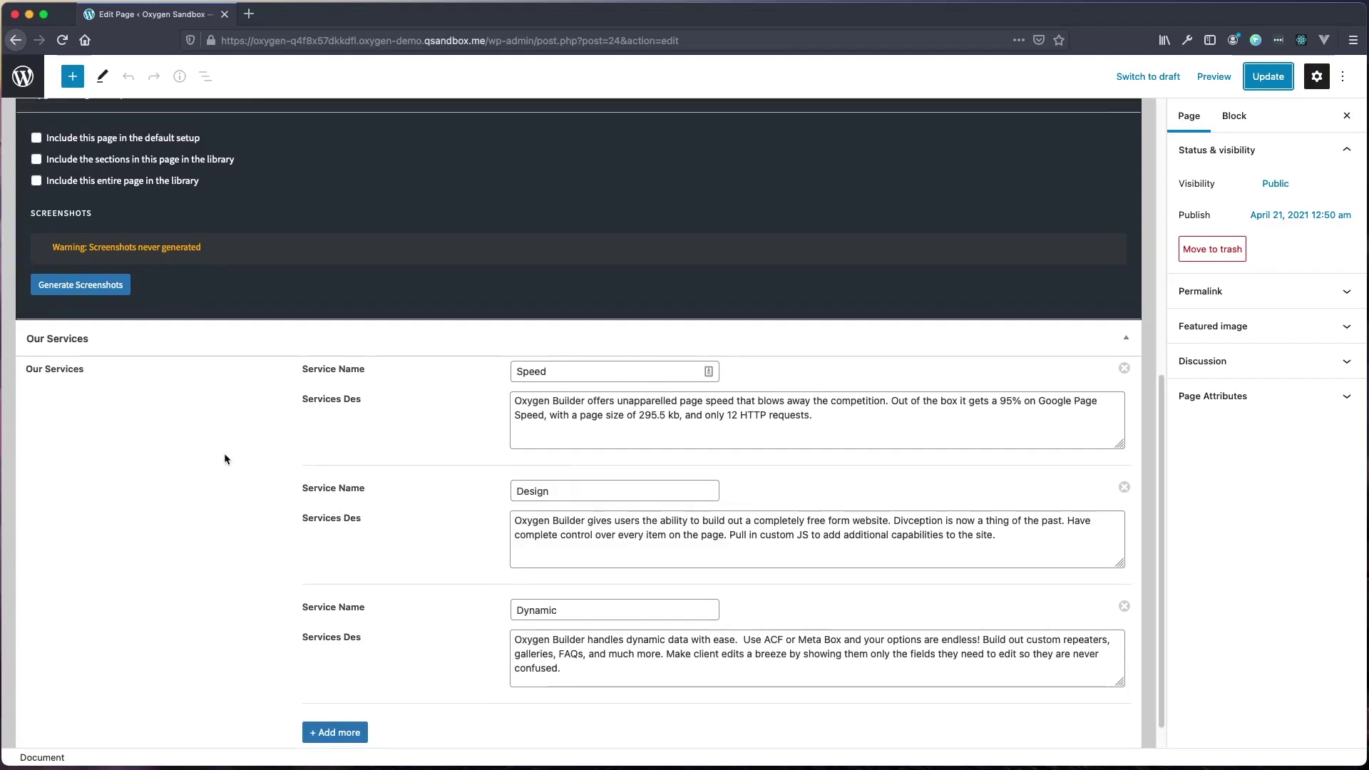
Open the Our Services page in the Oxygen visual editor and display its structure tree and the components available to add.
scroll(226, 459, "up", 10)
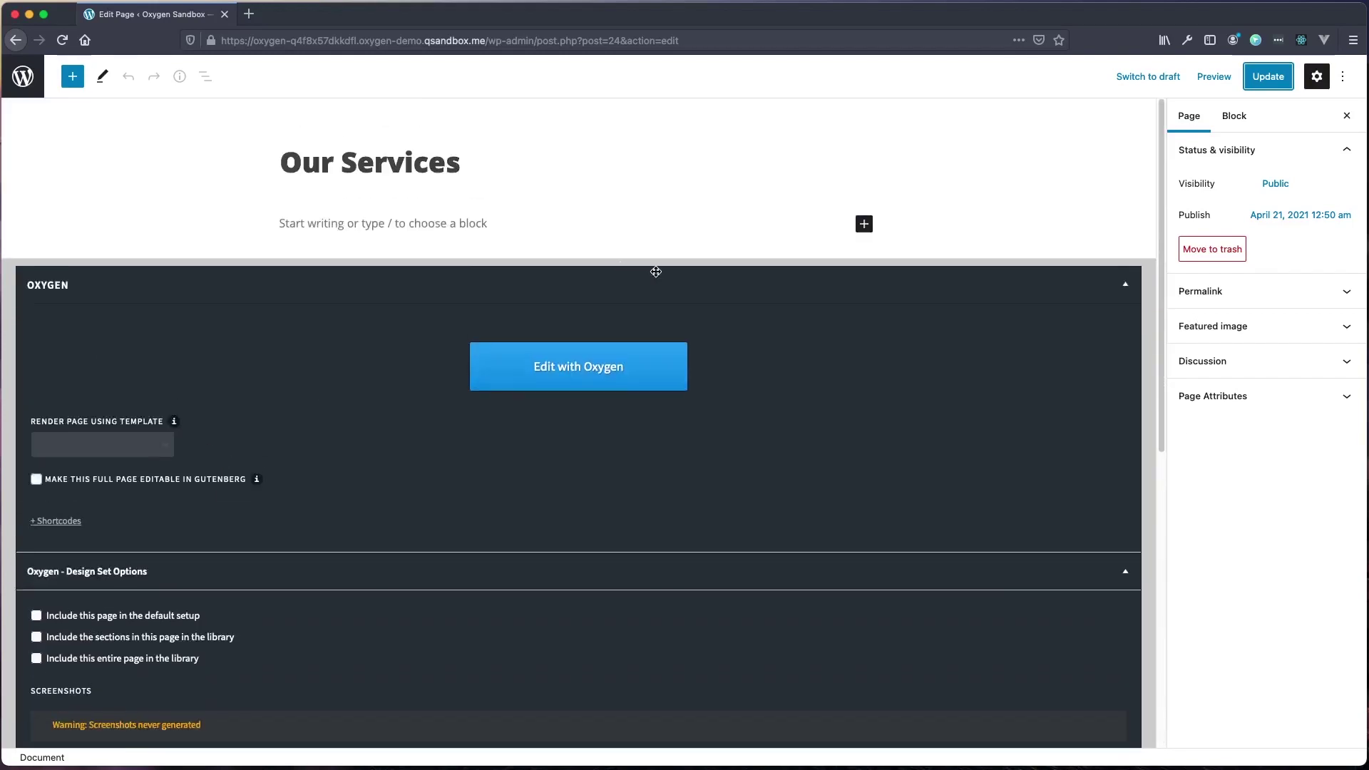
left_click(586, 385)
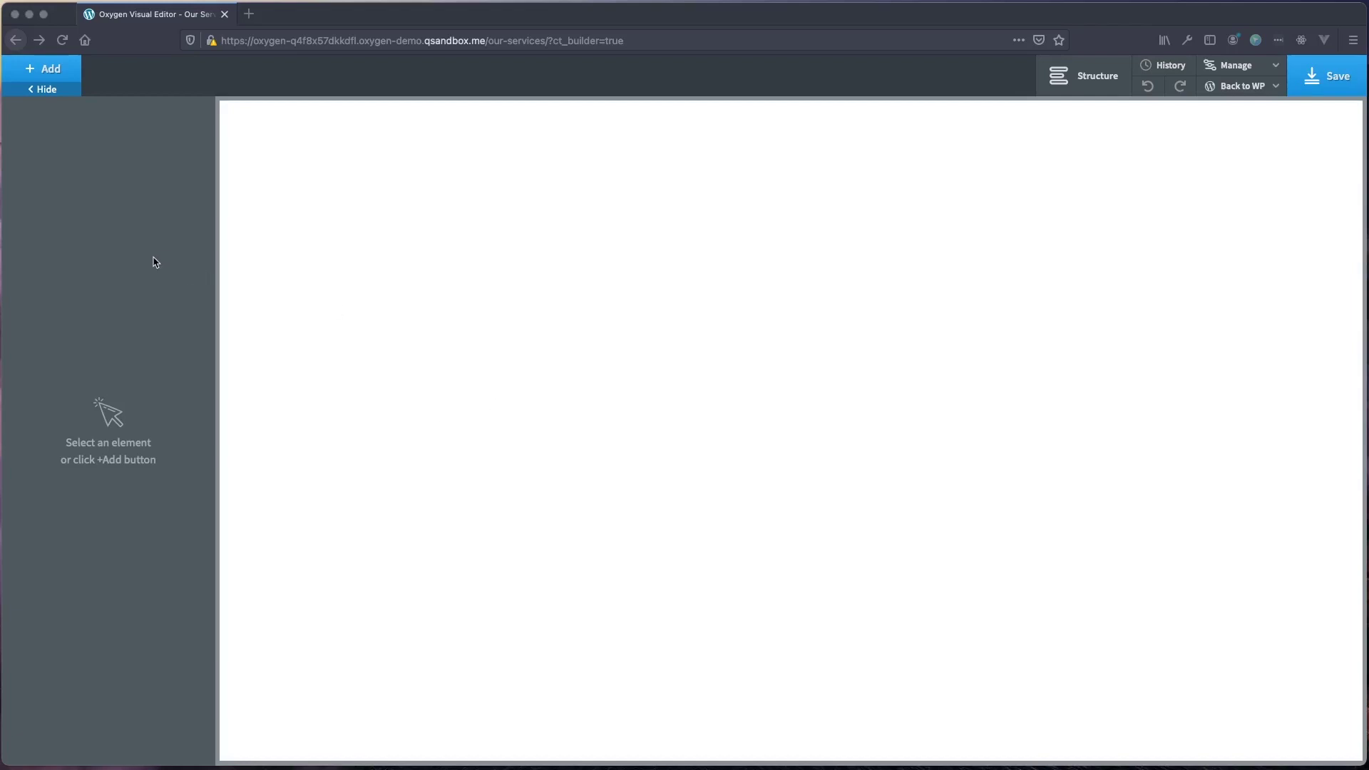
left_click(1077, 77)
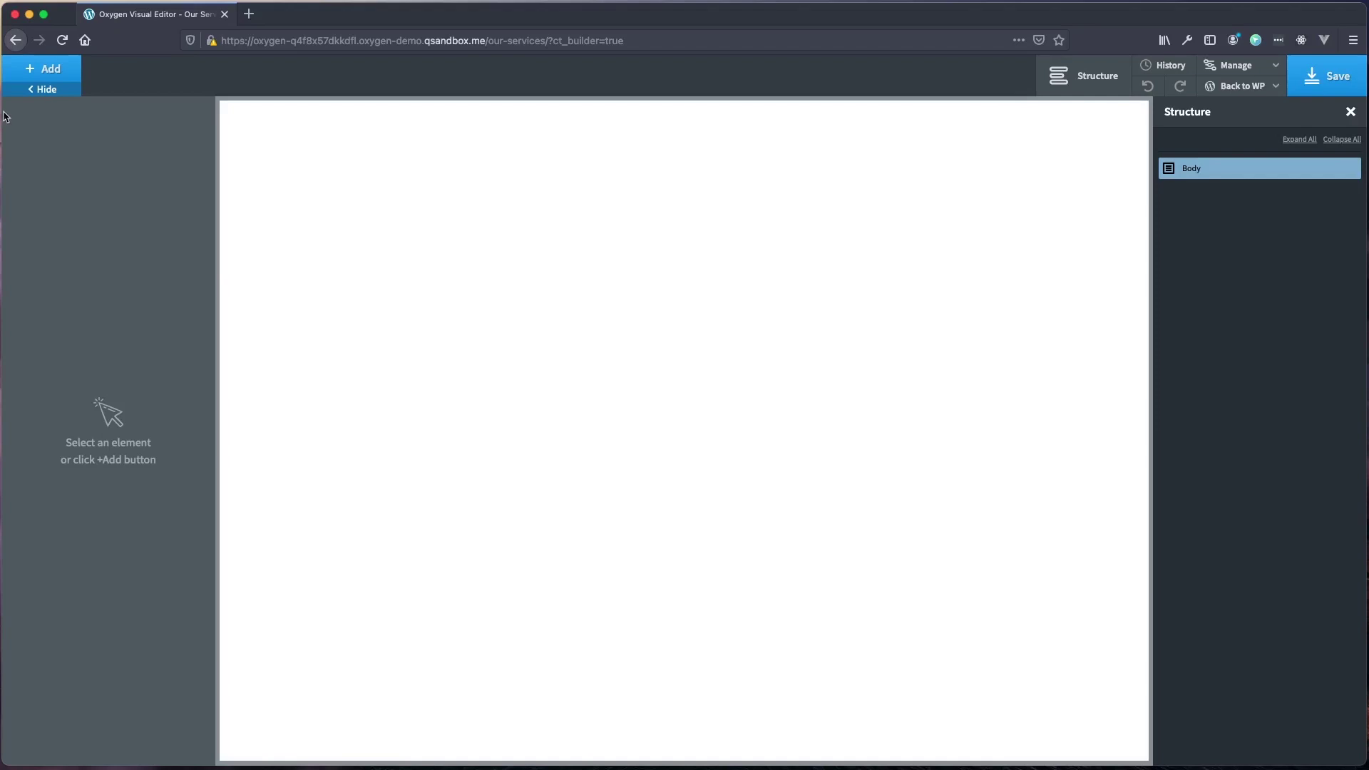
left_click(48, 71)
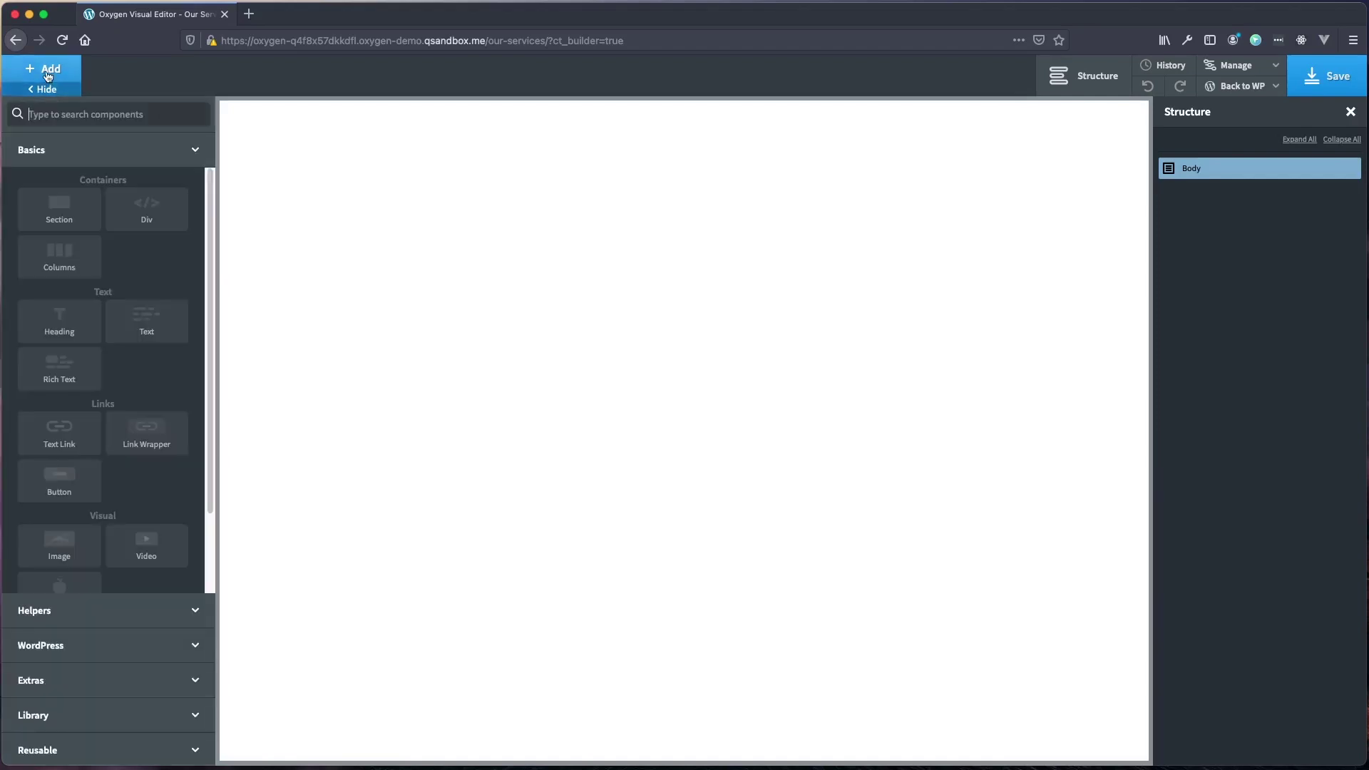
Add a section to the empty page and nest a div inside it.
left_click(58, 214)
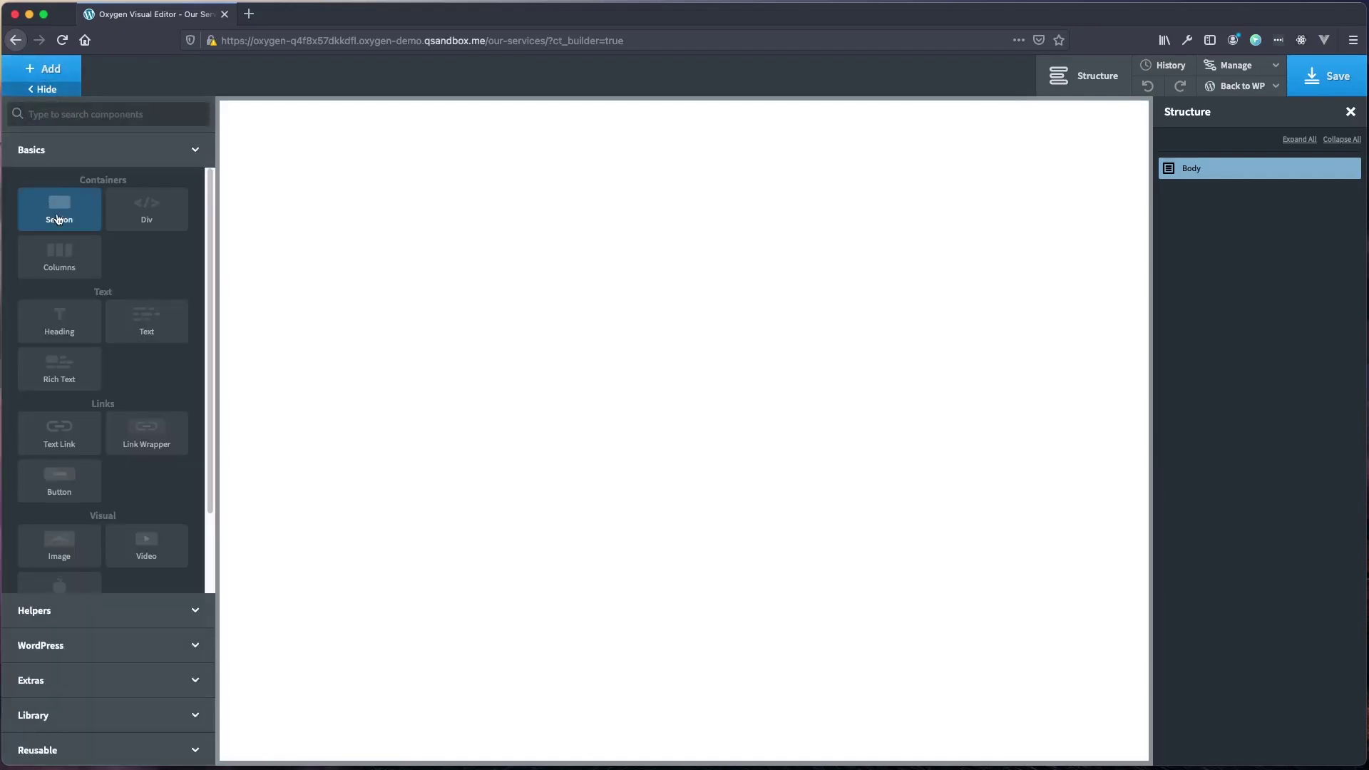
left_click(48, 72)
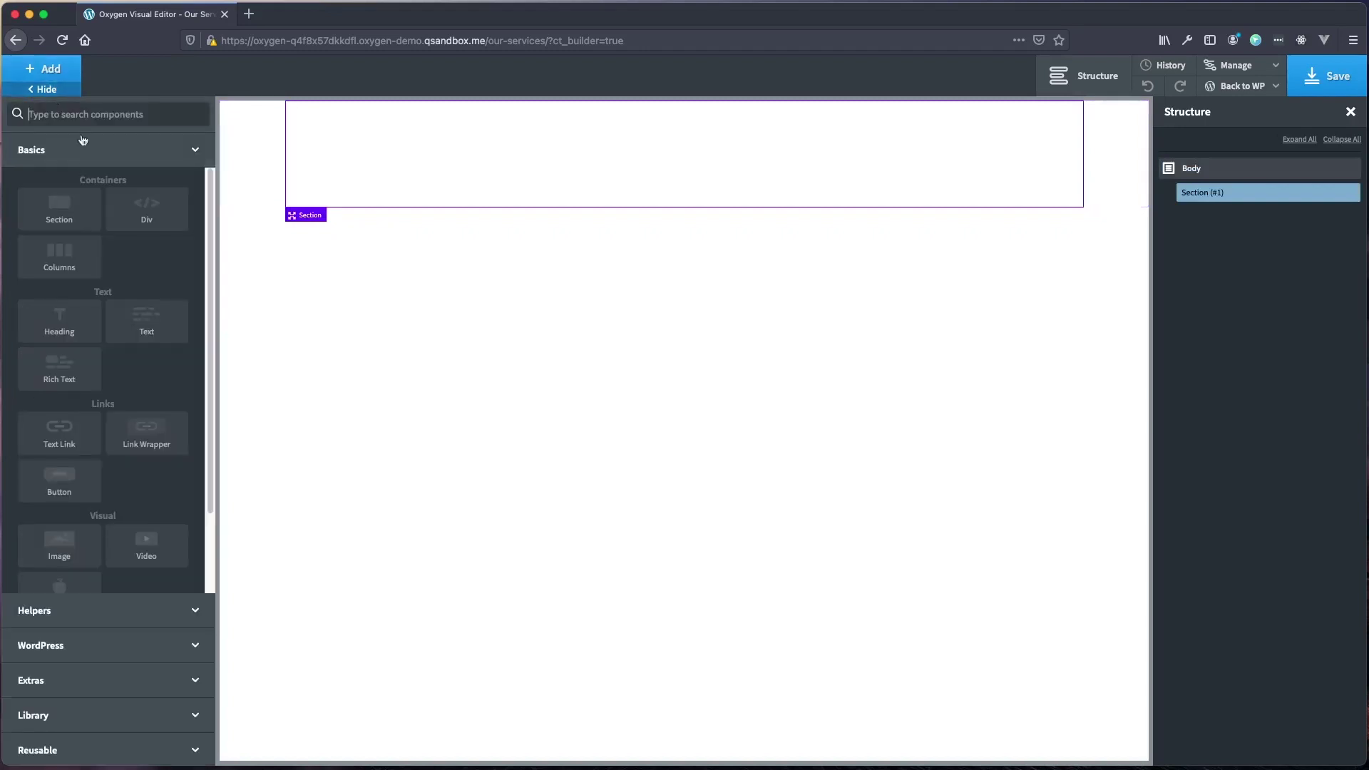
left_click(161, 224)
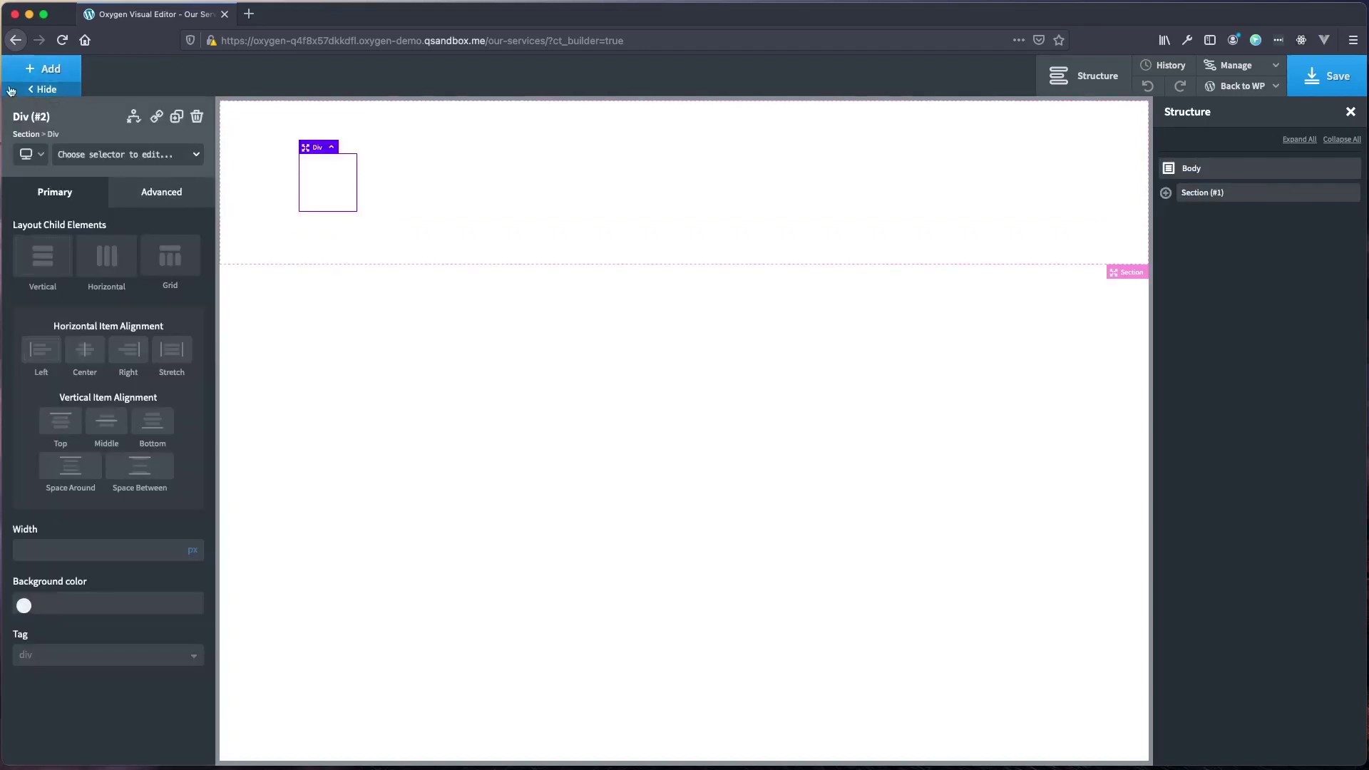
Add a heading inside the div and set its text to "Our Serives".
left_click(33, 67)
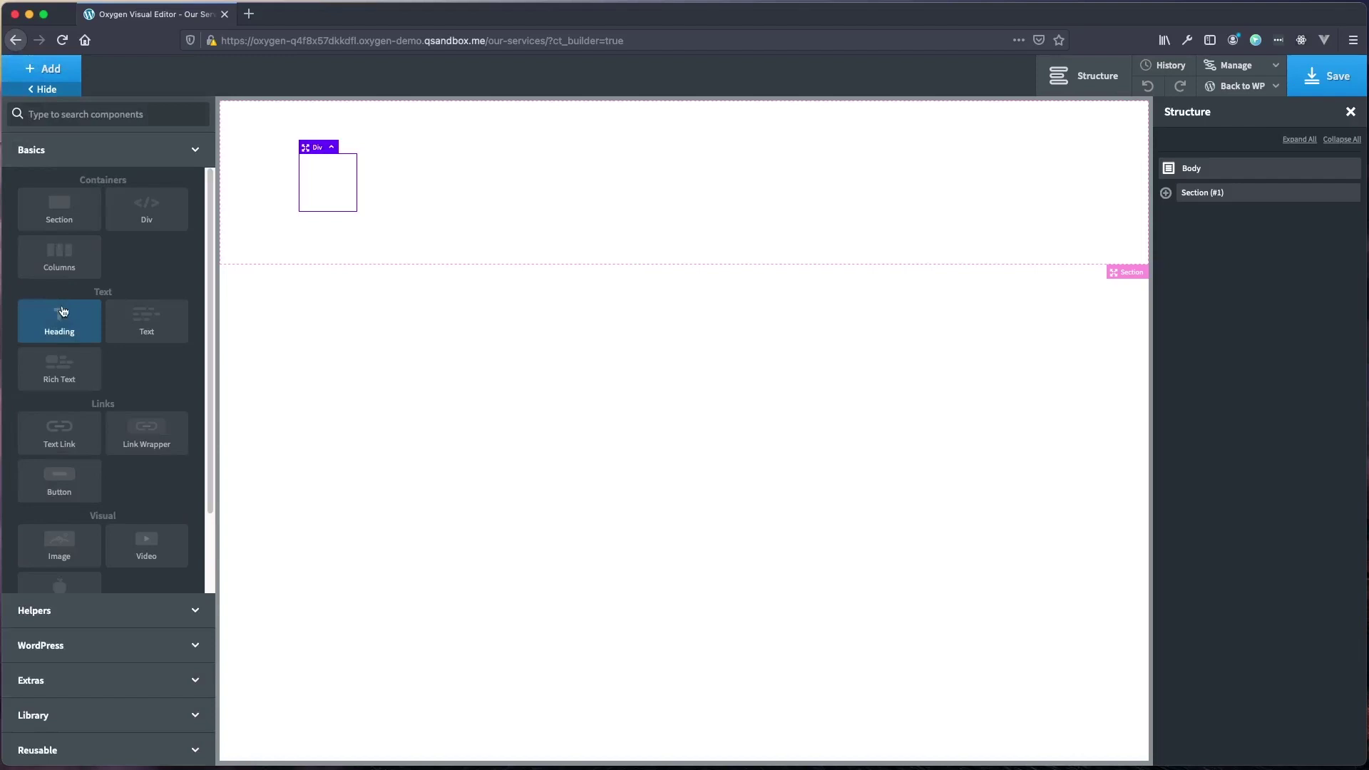
left_click(59, 328)
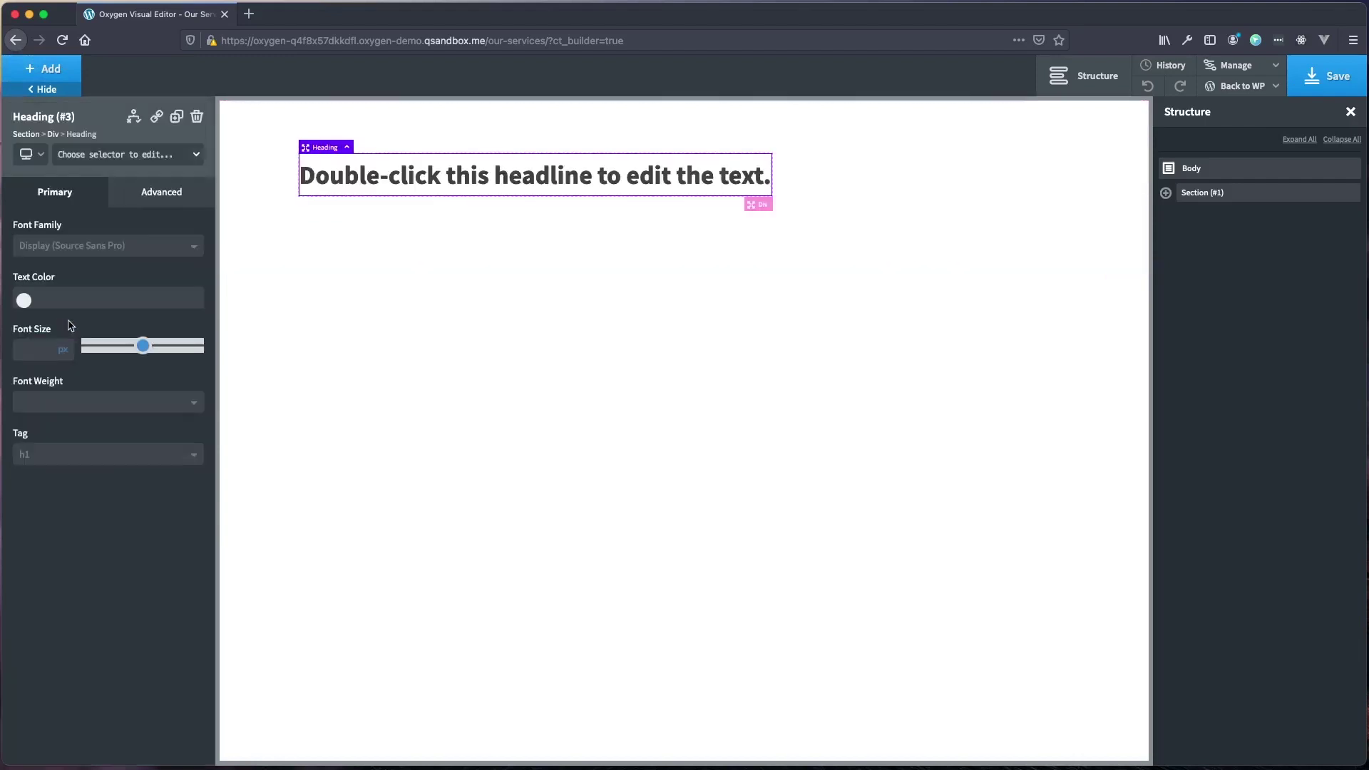
double_click(422, 179)
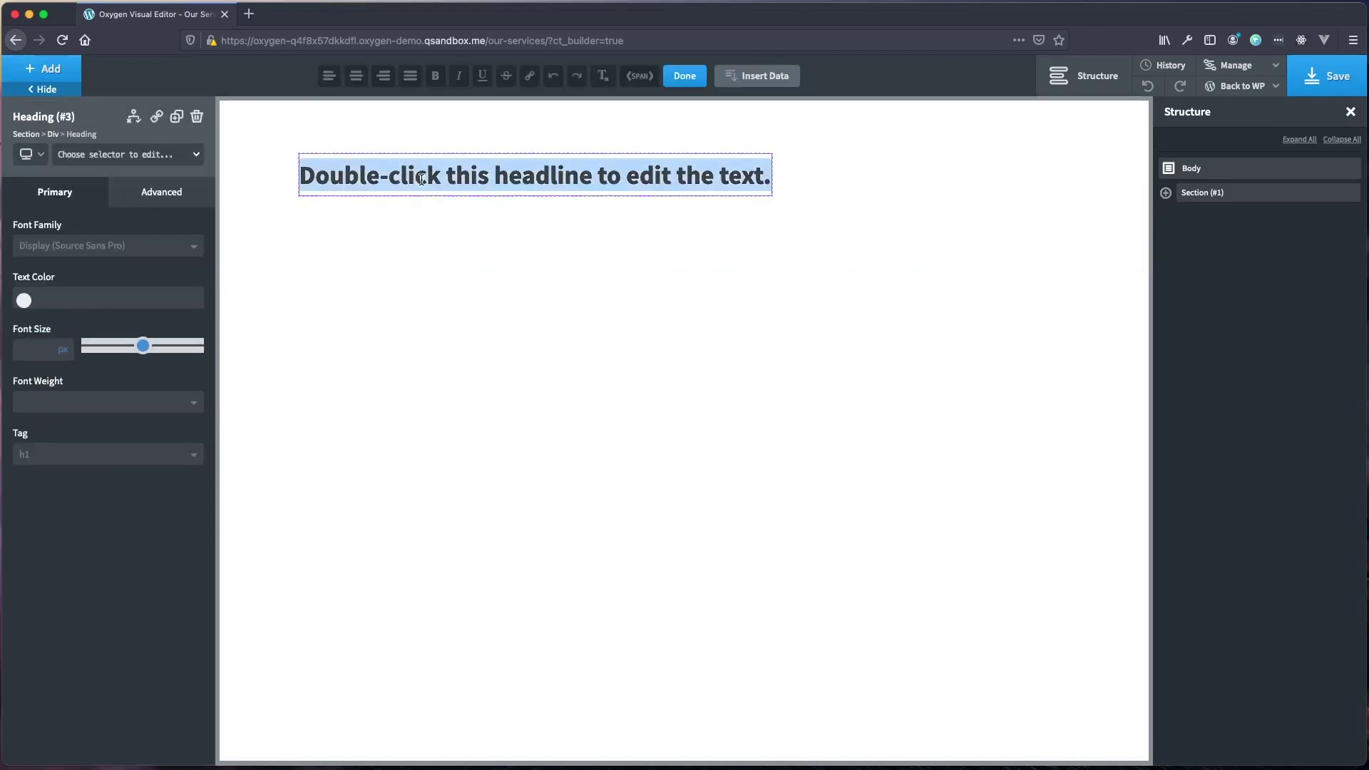
type("Our Serives")
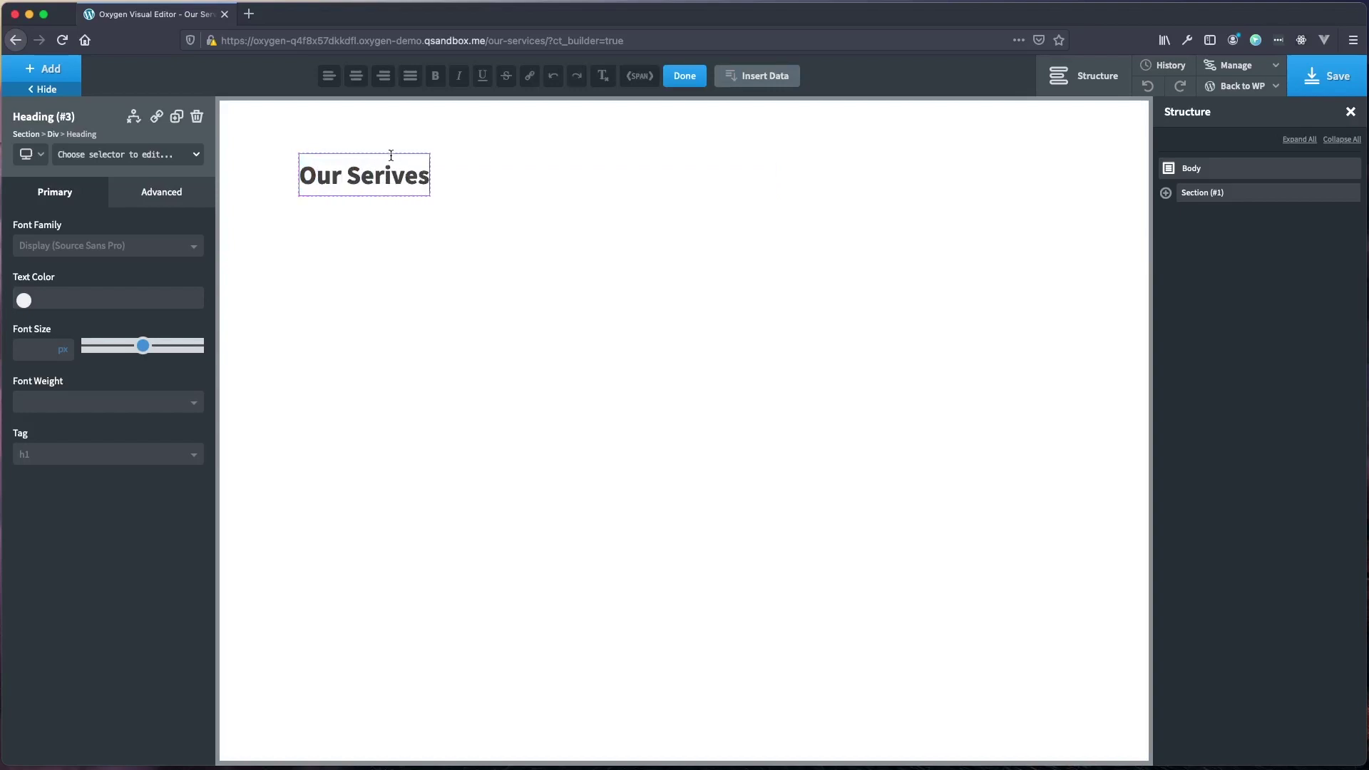
Expand the section's structure and set the section to lay out its child elements vertically with centered horizontal alignment.
left_click(1164, 195)
left_click(1188, 214)
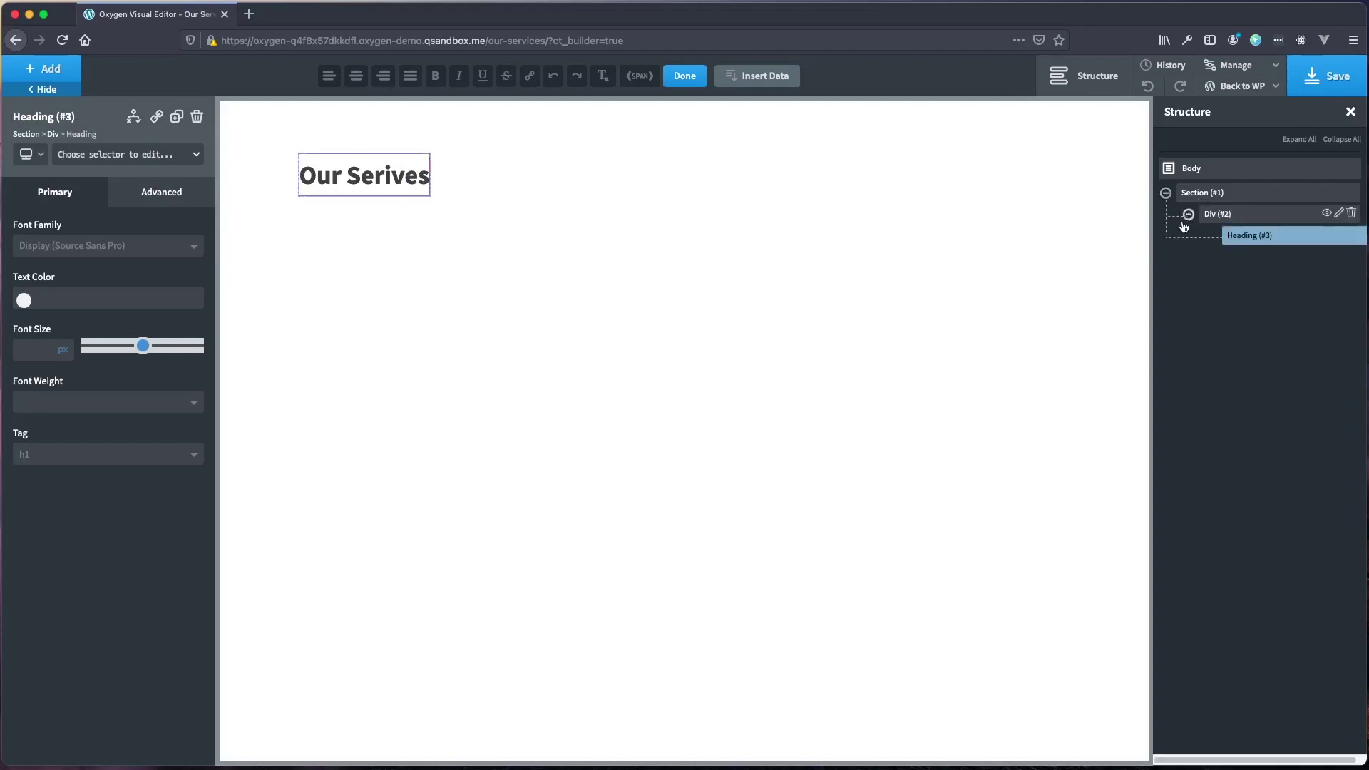
left_click(1240, 194)
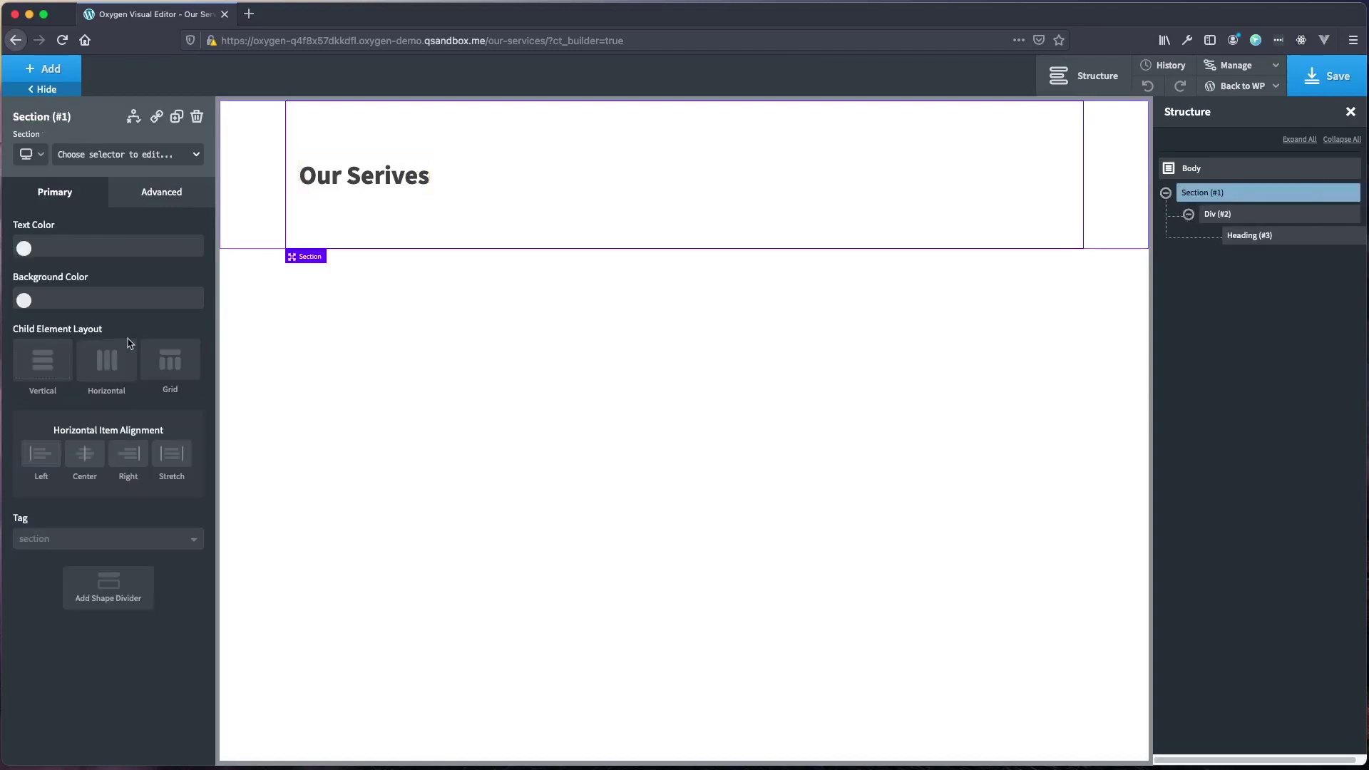
left_click(47, 365)
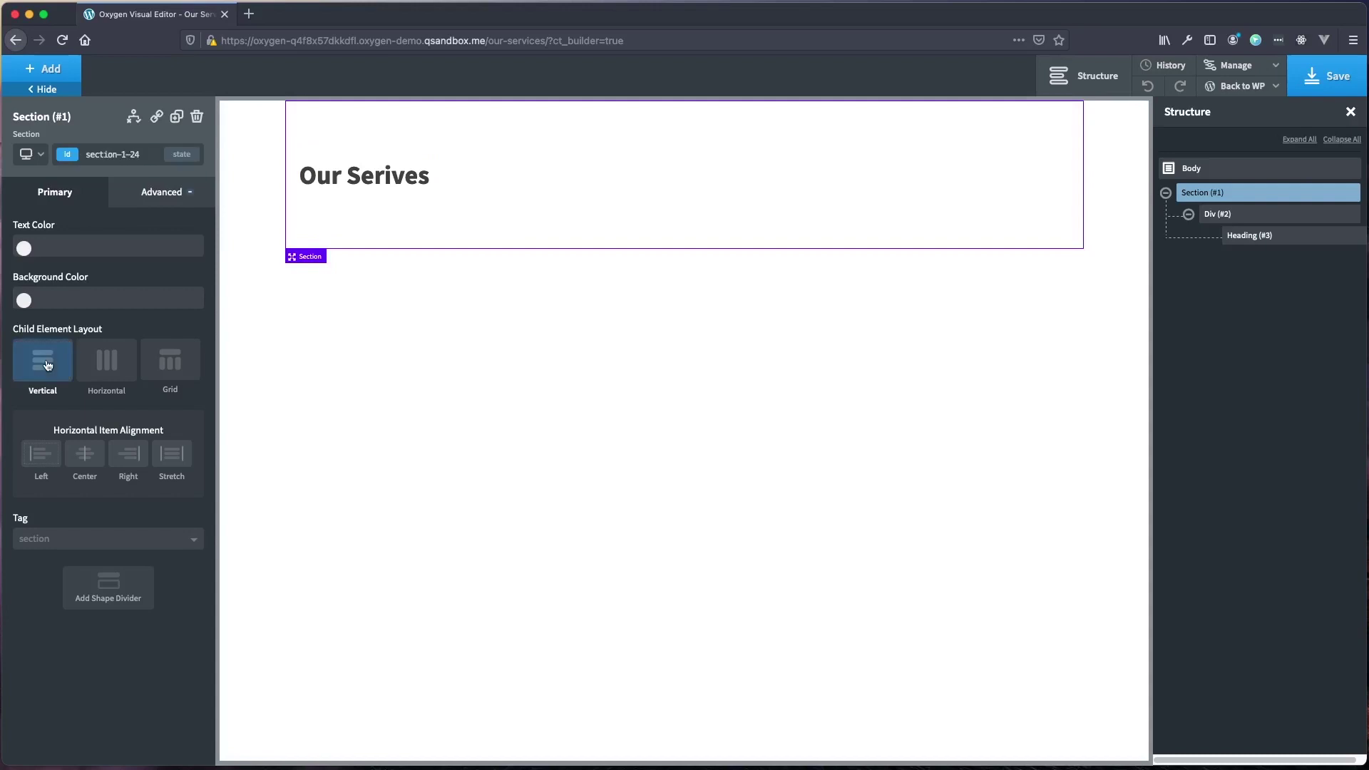
left_click(84, 462)
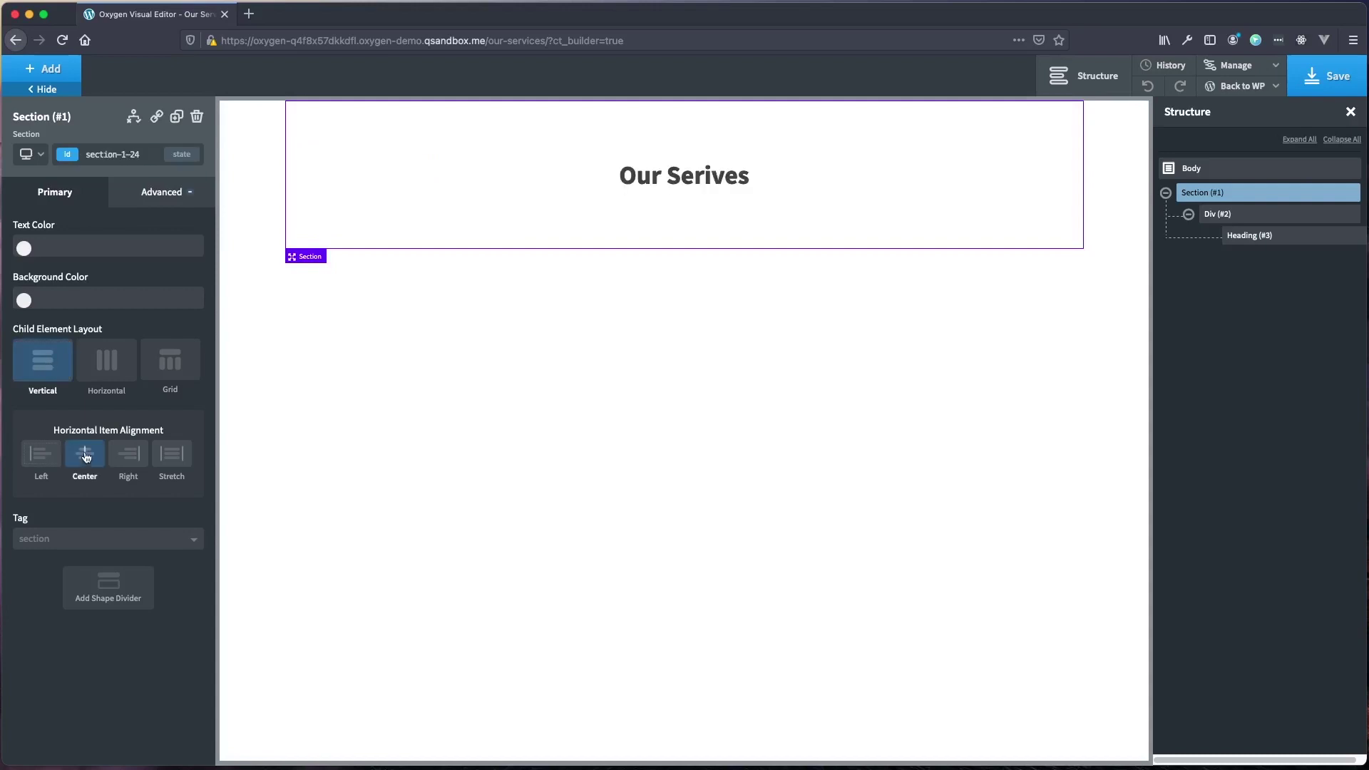
Set the div holding the heading to a vertical layout with centered horizontal alignment and a width of 100%.
left_click(1228, 216)
left_click(47, 264)
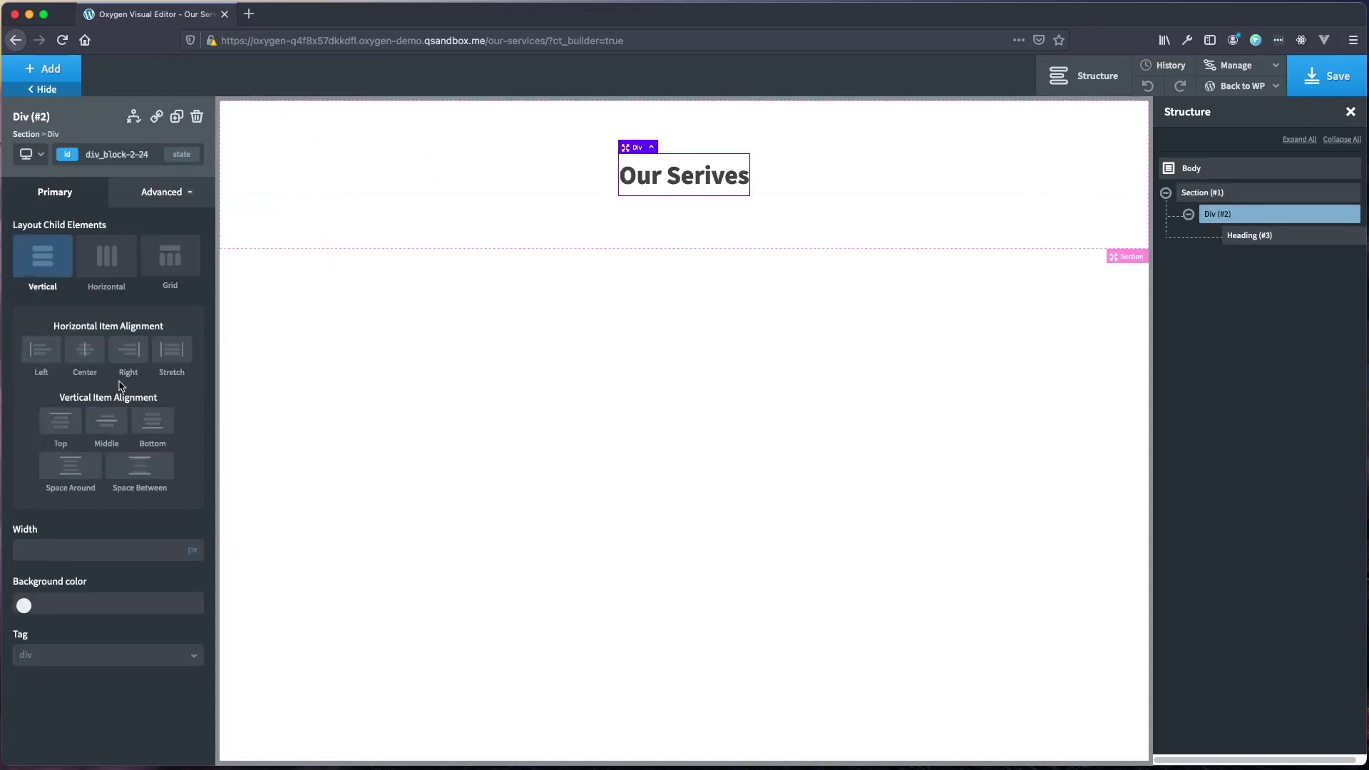
left_click(86, 355)
left_click(192, 551)
left_click(194, 547)
type("100")
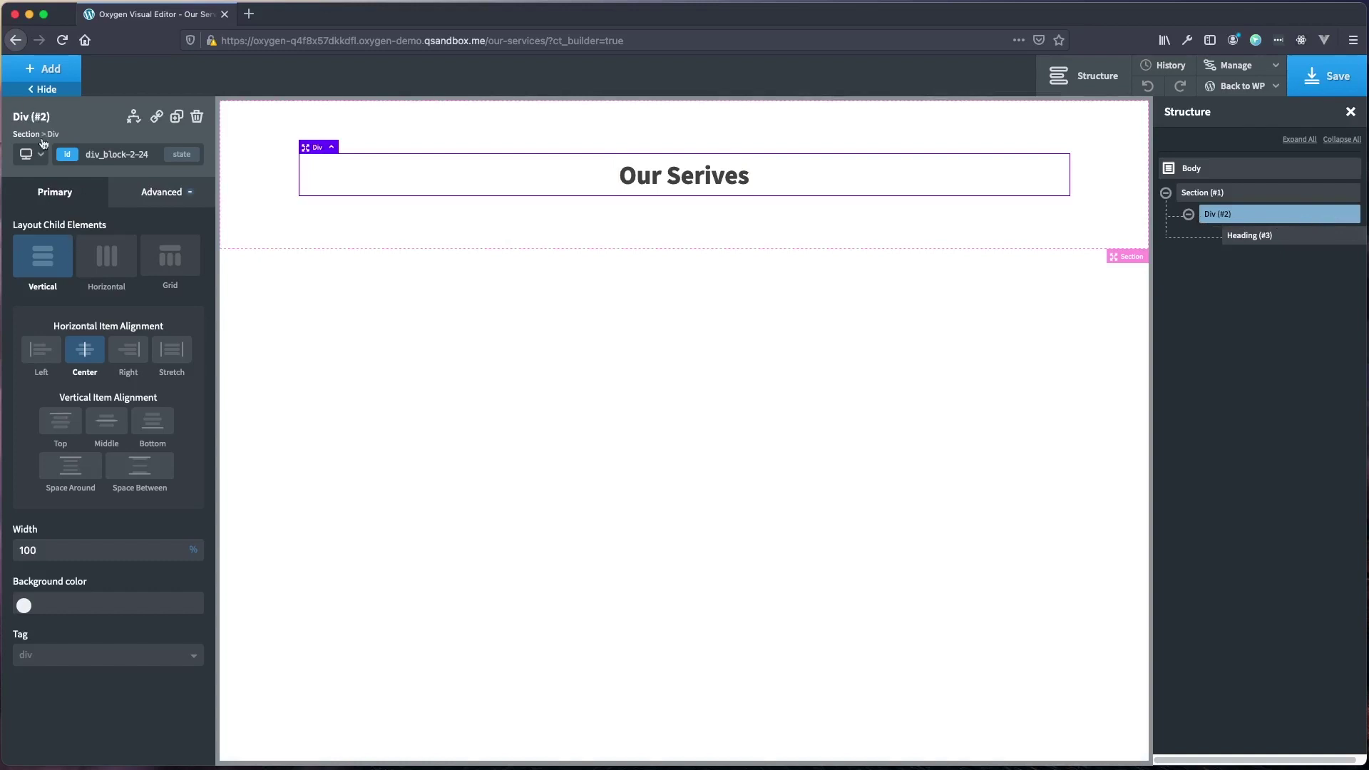
Add a Dynamic Tabs component below the heading in the div and use Meta Box cloneable group as its dynamic data.
left_click(35, 75)
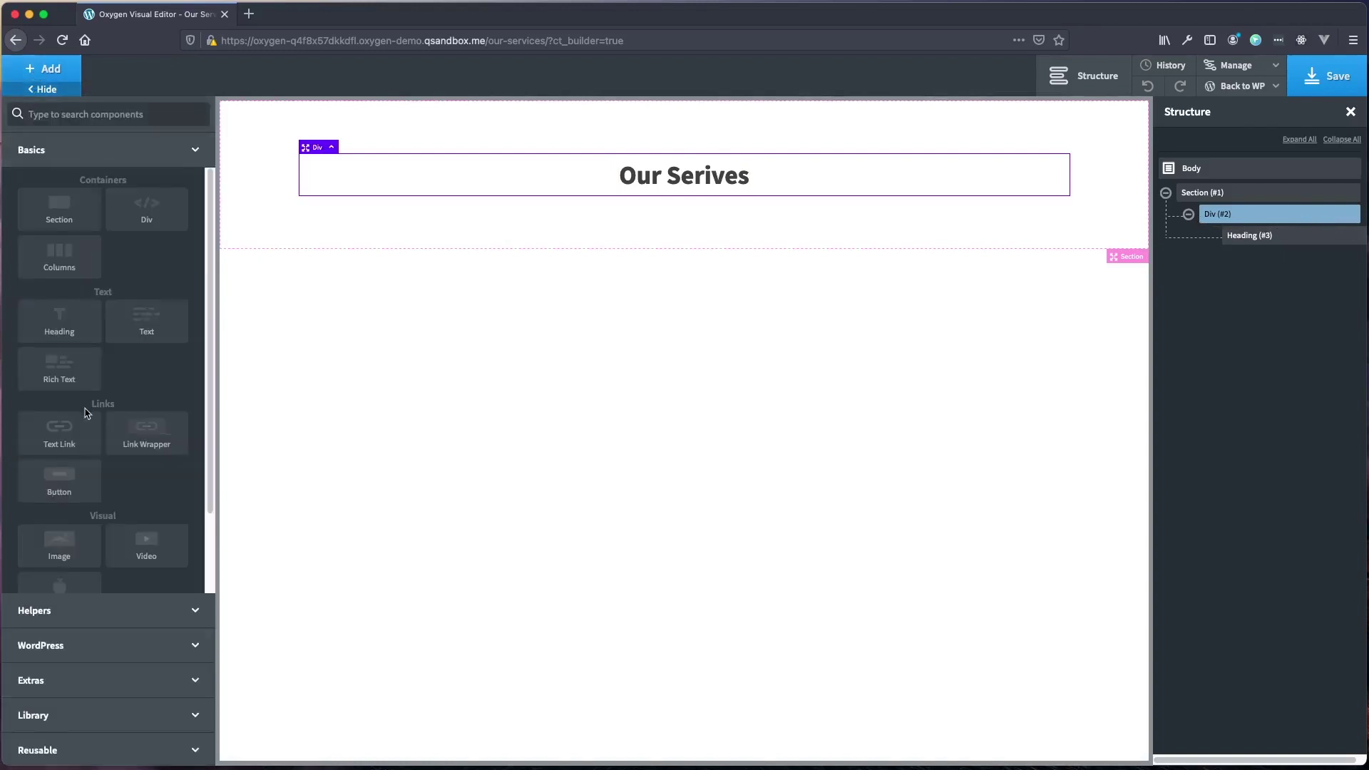
left_click(84, 681)
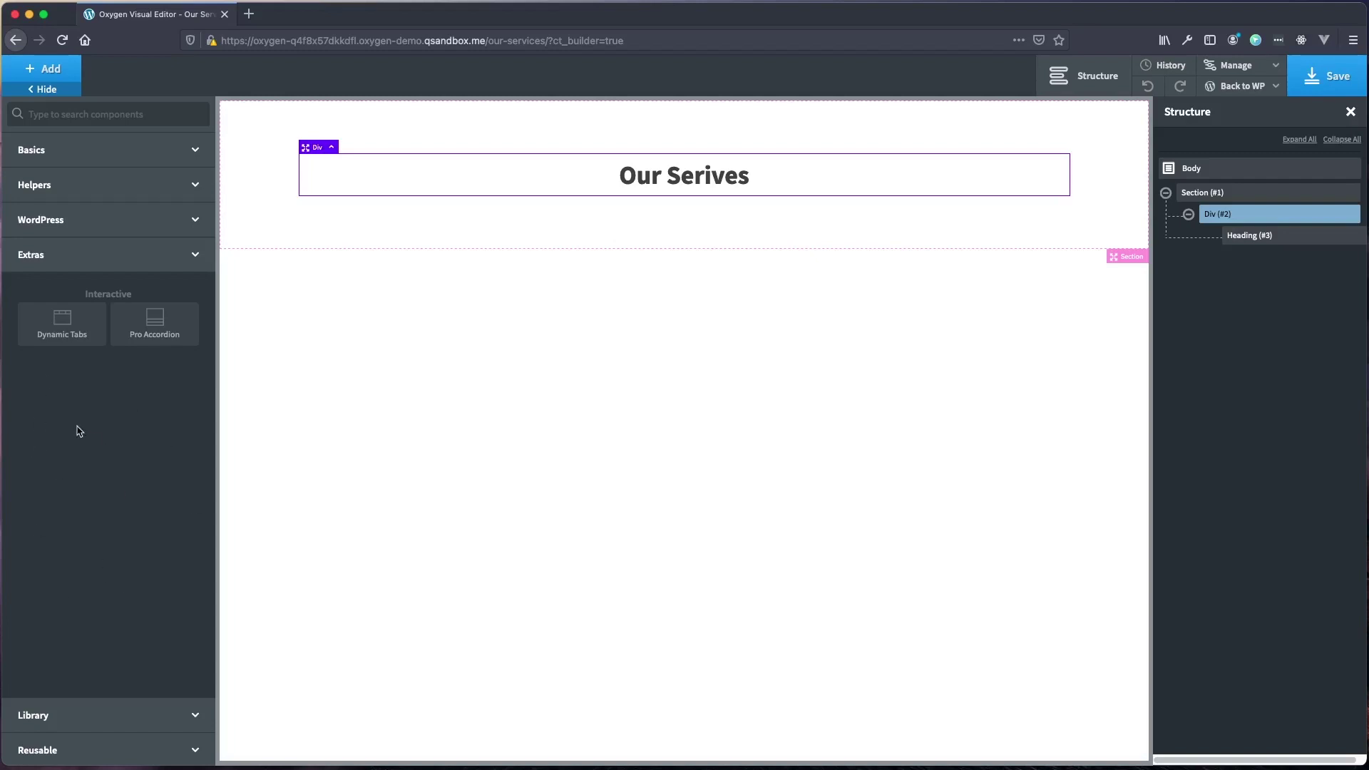
left_click(70, 335)
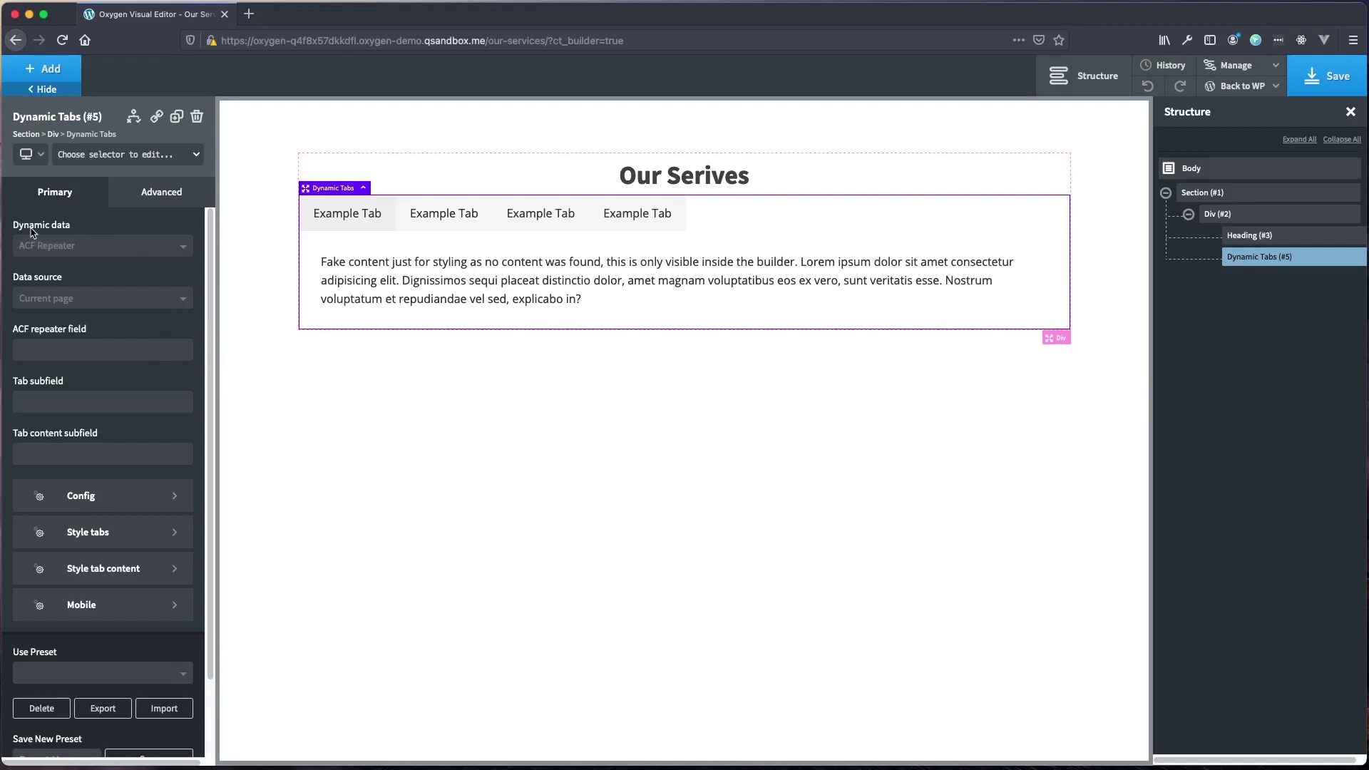
left_click(181, 250)
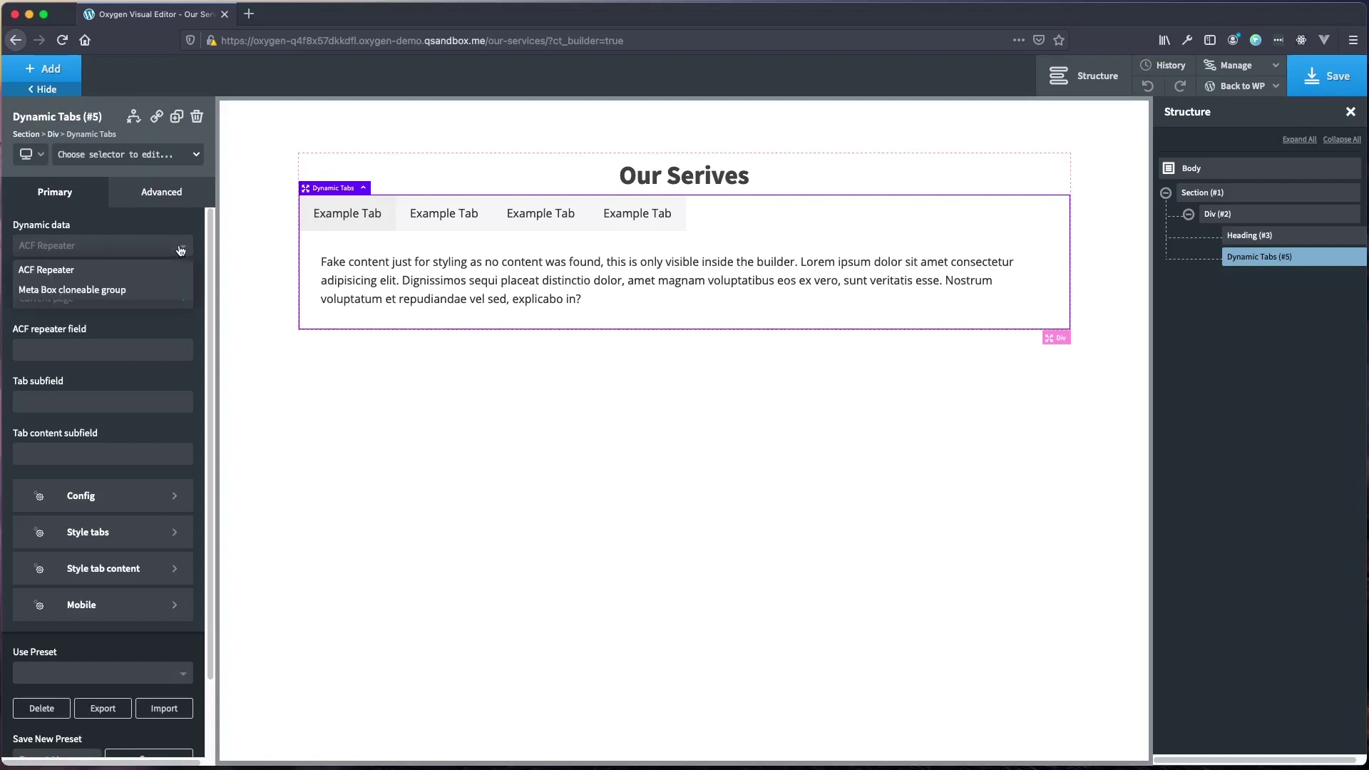
left_click(147, 290)
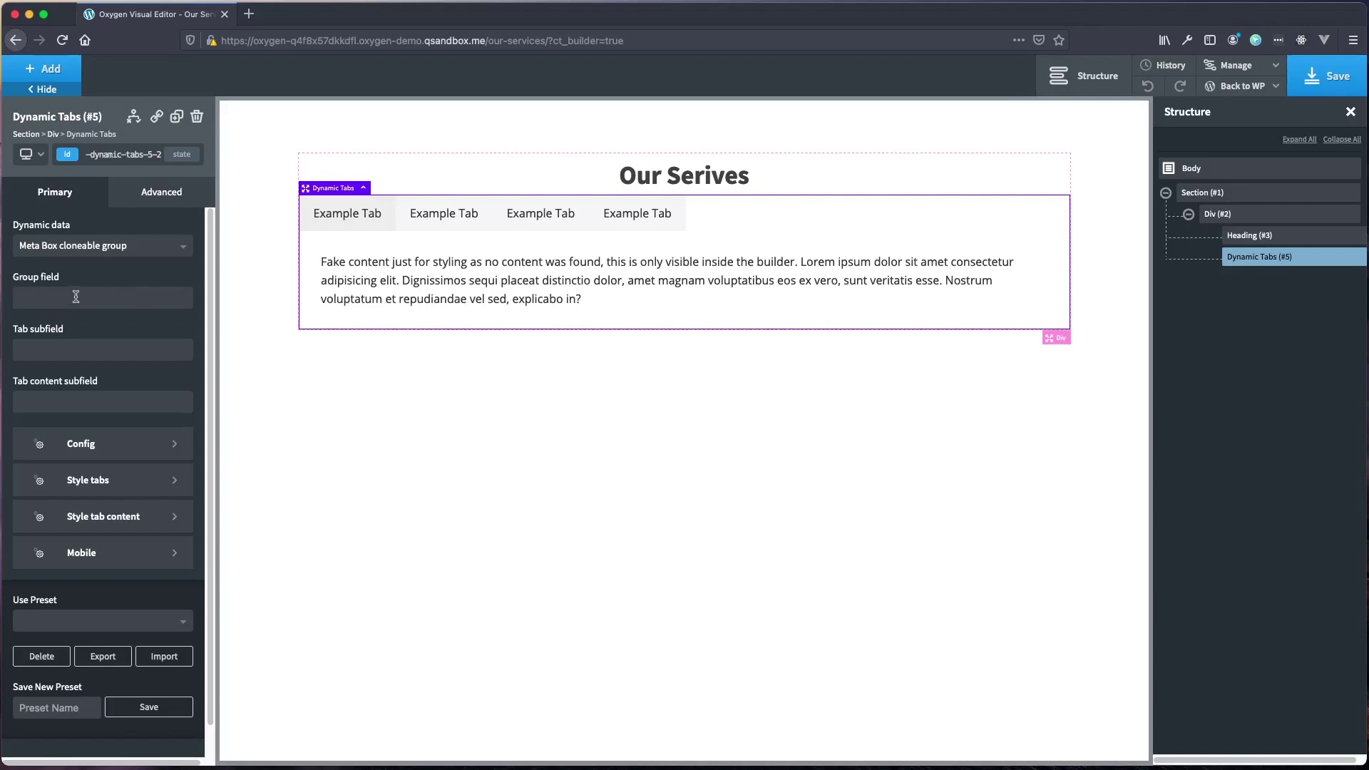
Save the page and open its WordPress admin edit screen in a separate browser tab placed before the builder.
left_click(1328, 78)
right_click(1260, 97)
left_click(1278, 90)
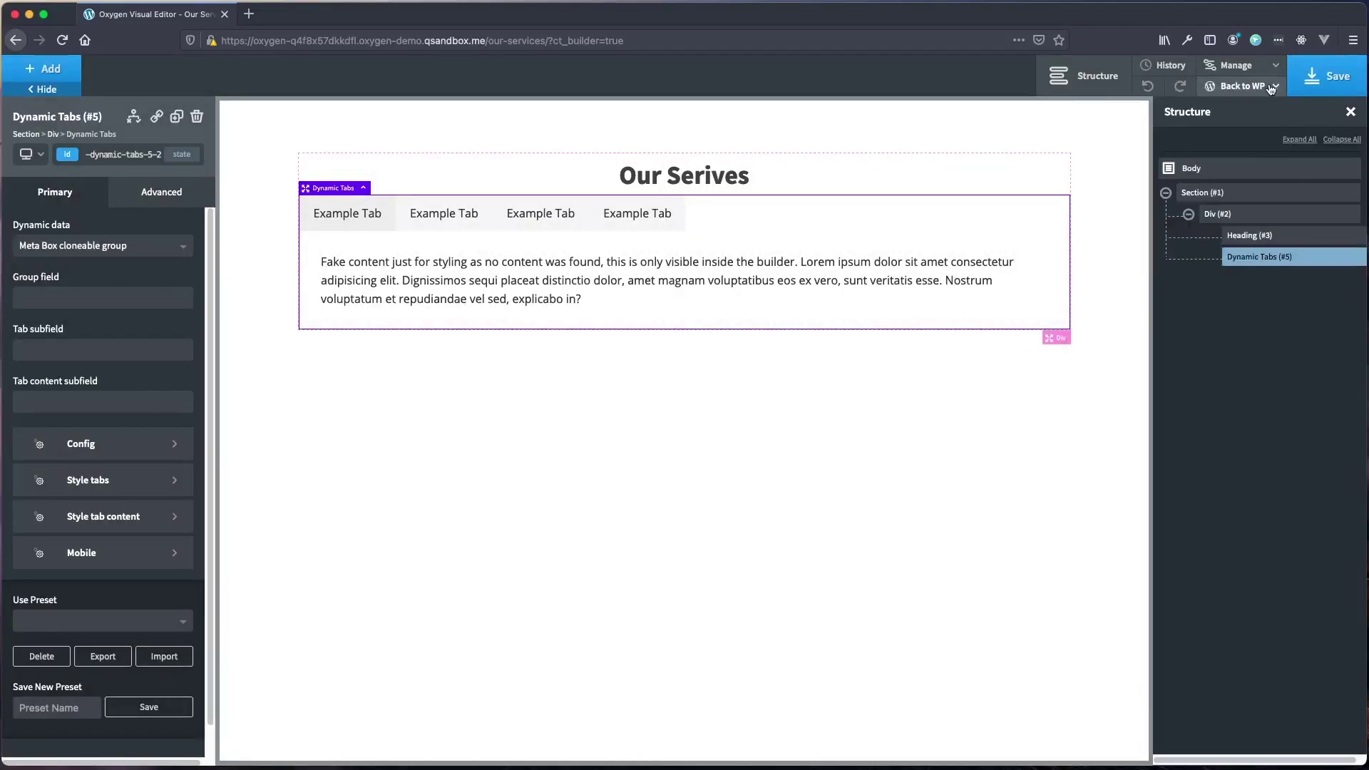
left_click(1275, 87)
right_click(1250, 104)
left_click(1216, 109)
left_click_drag(356, 24, 164, 20)
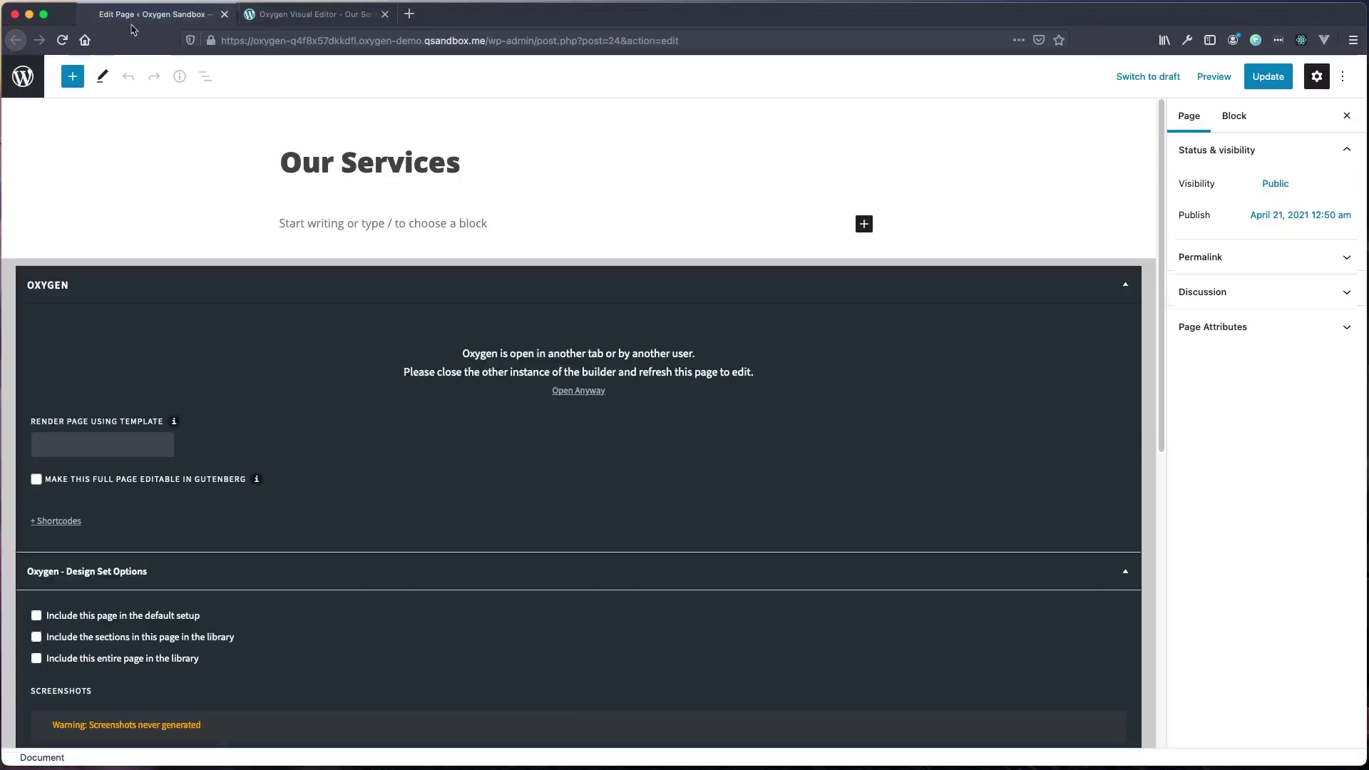
left_click(311, 17)
left_click(150, 16)
Open the Our Services field group in Meta Box custom fields and display its fields.
left_click(17, 84)
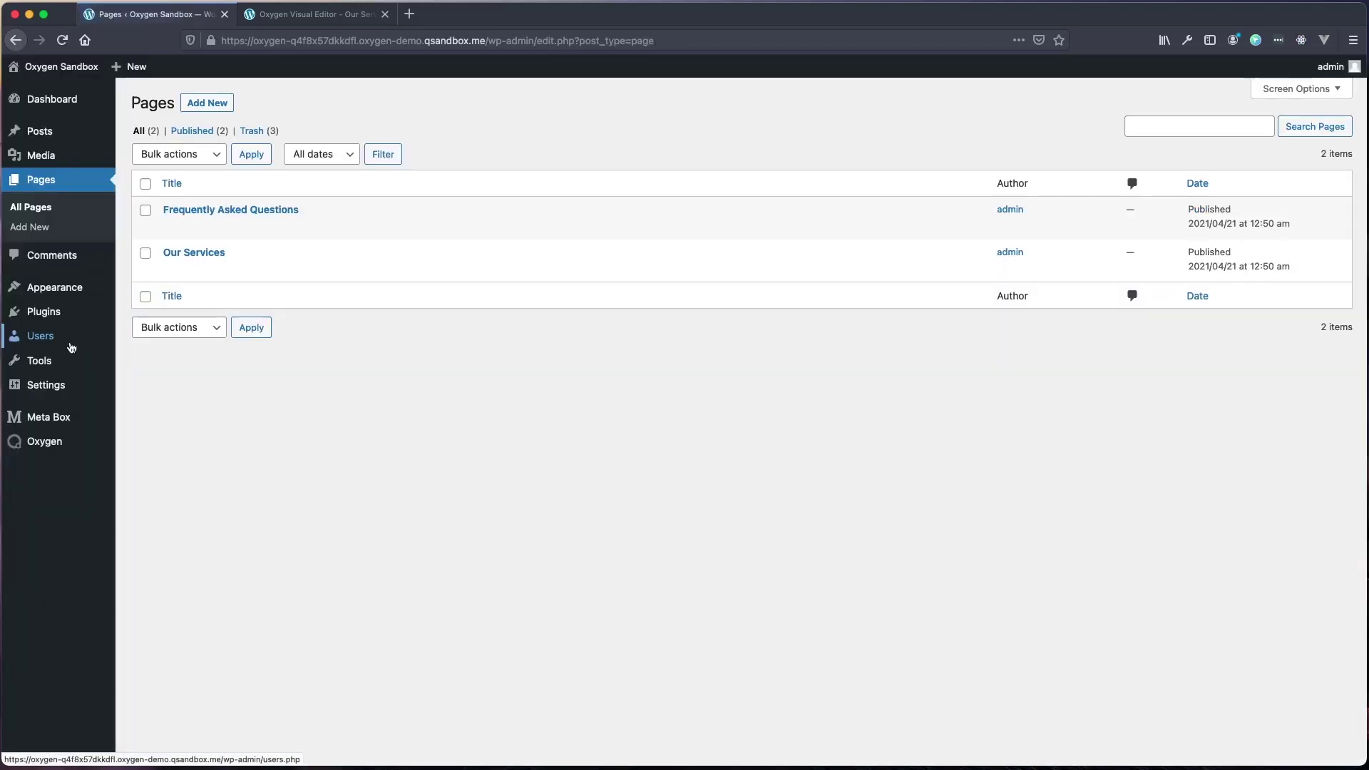
mouse_move(52, 414)
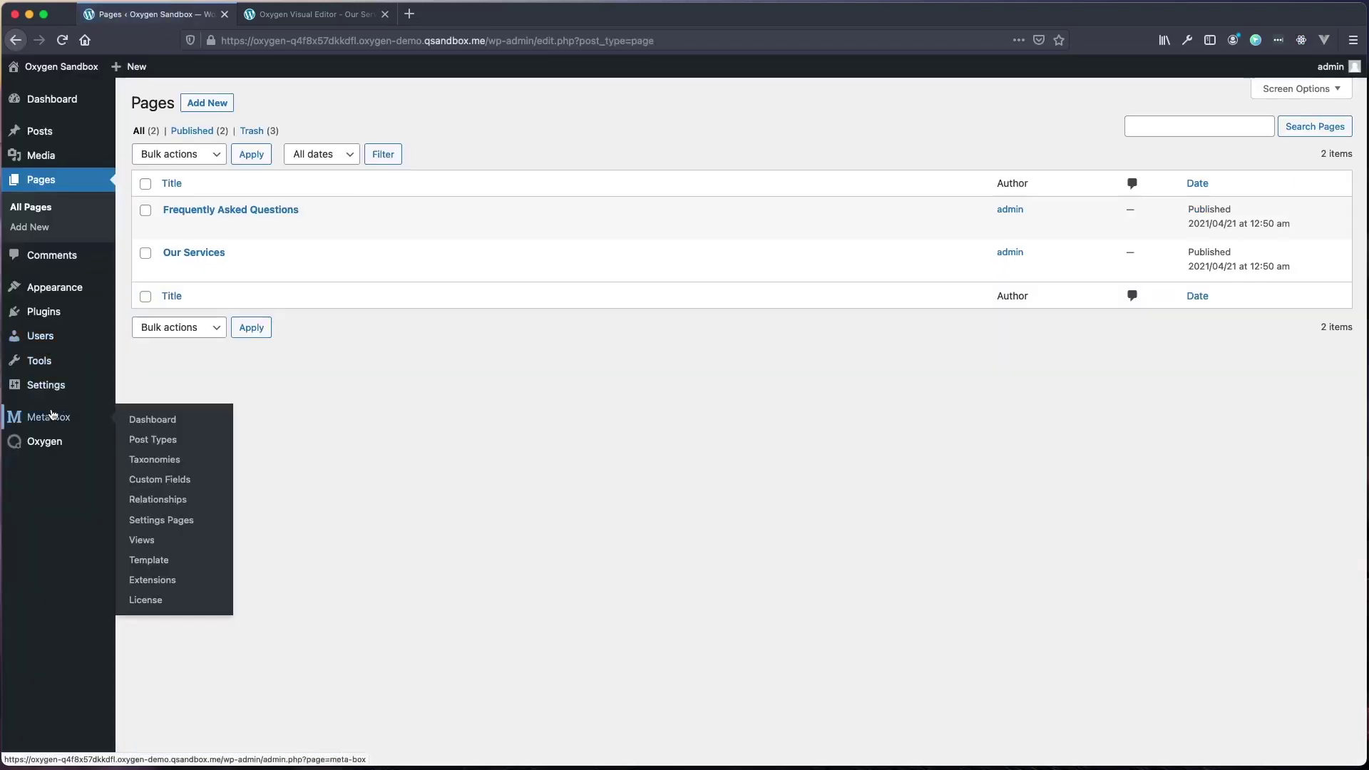
left_click(175, 480)
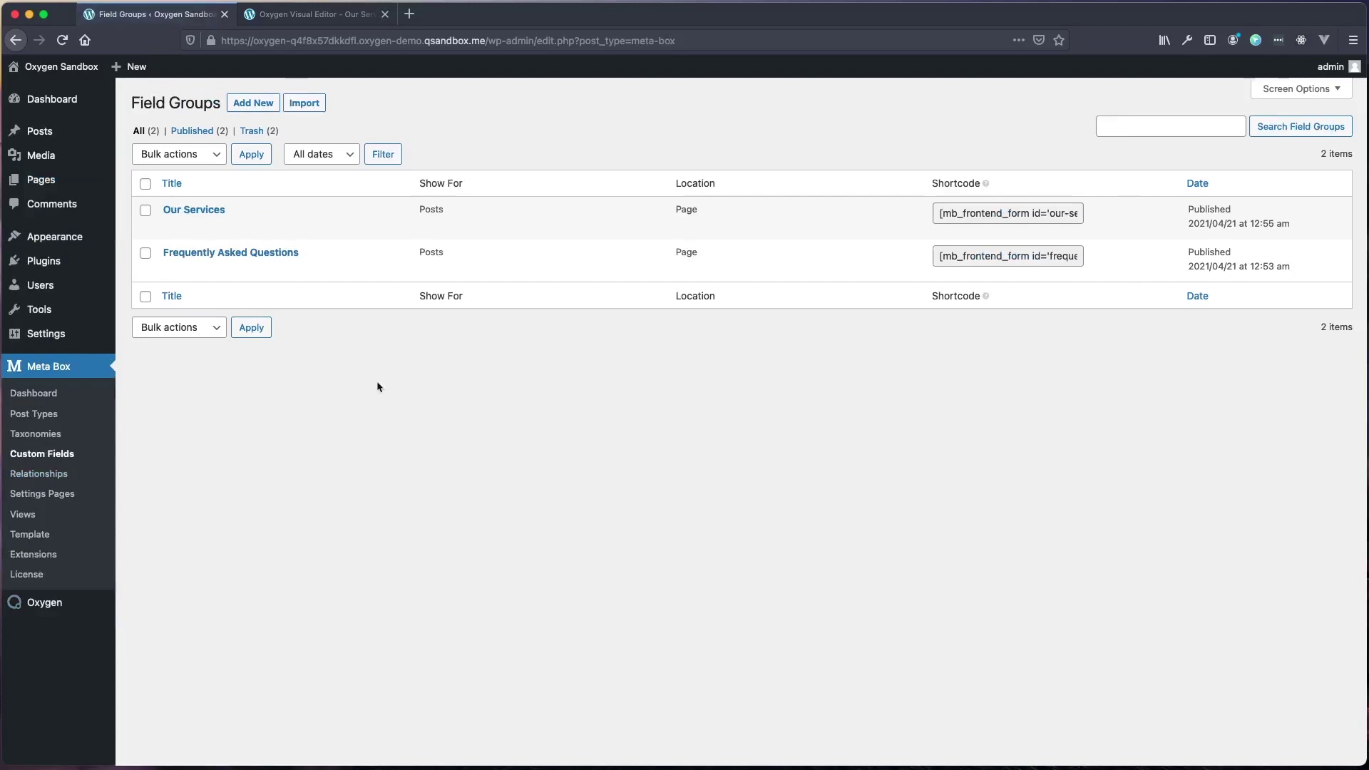
left_click(190, 212)
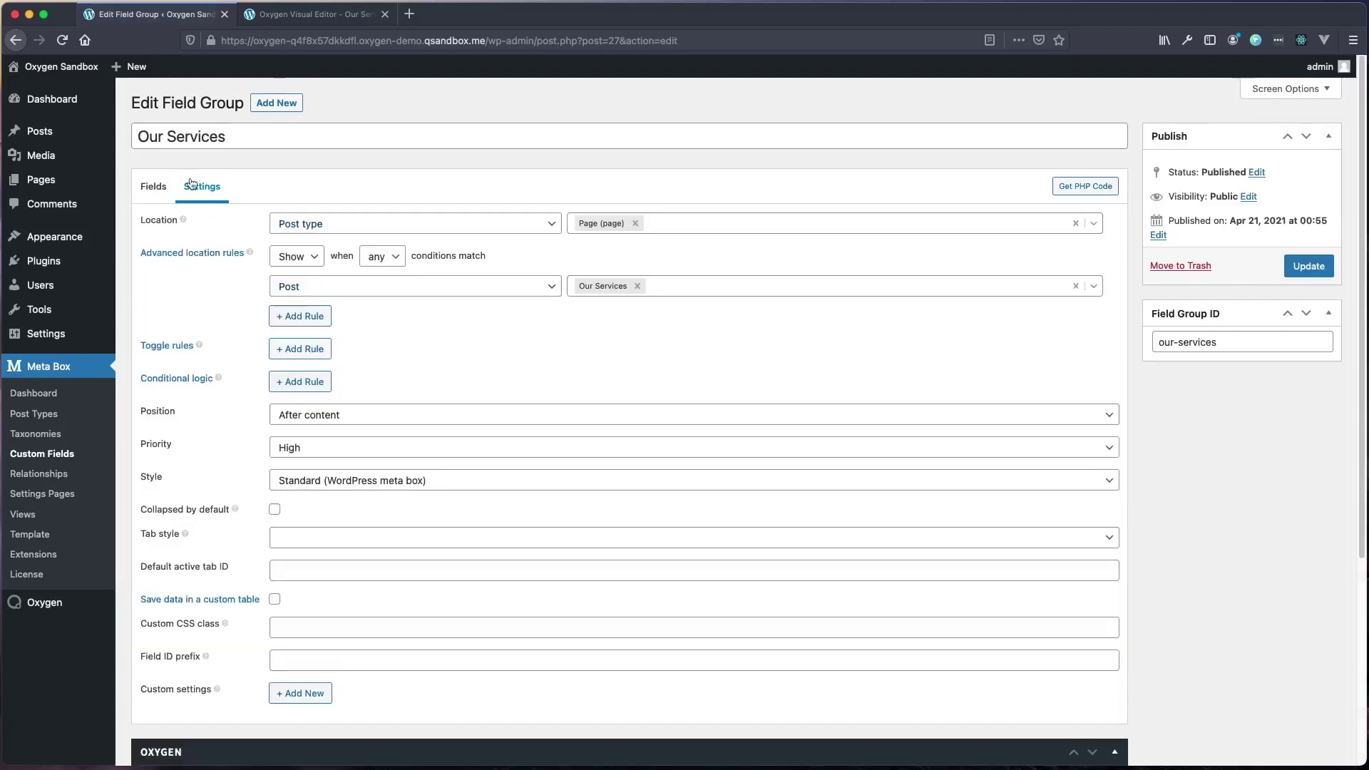
left_click(156, 188)
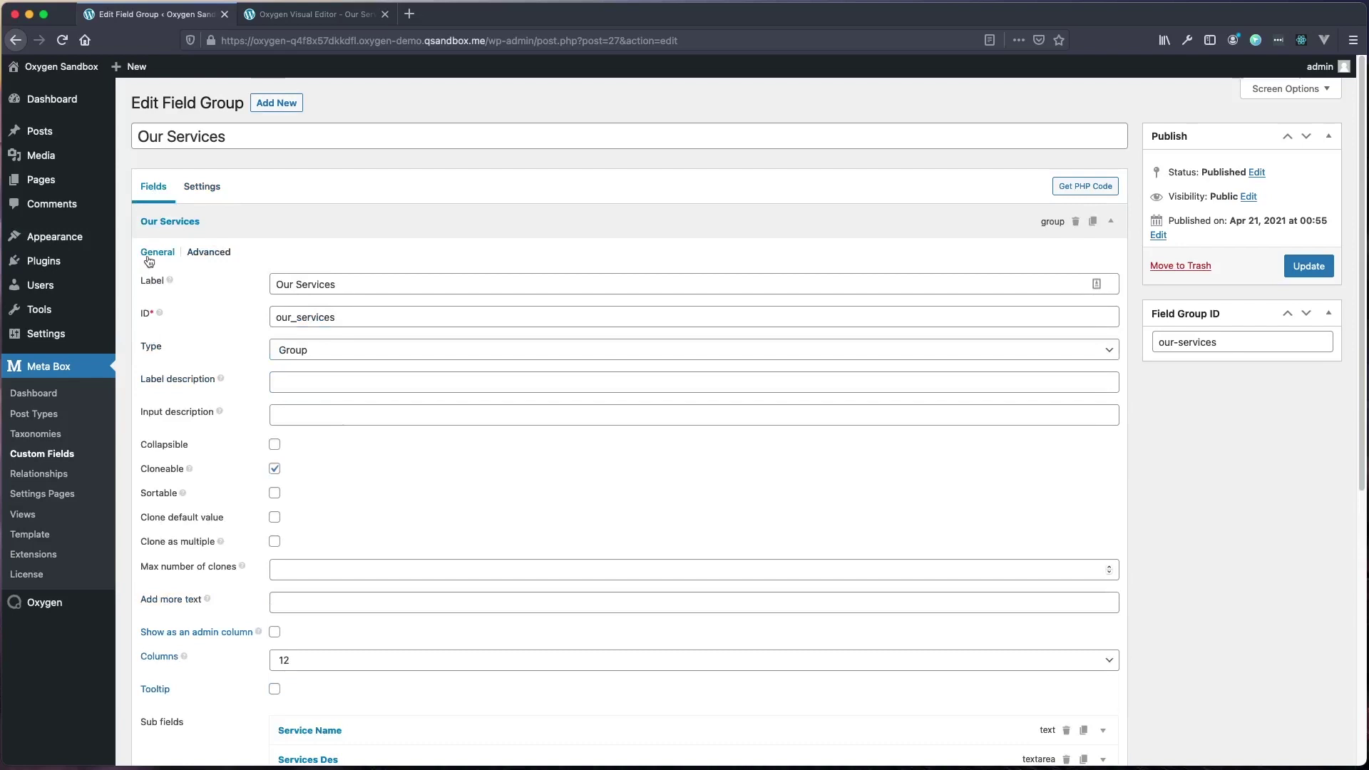
Copy the group's ID "our_services" into the Dynamic Tabs component's group field in the Oxygen builder.
left_click(360, 316)
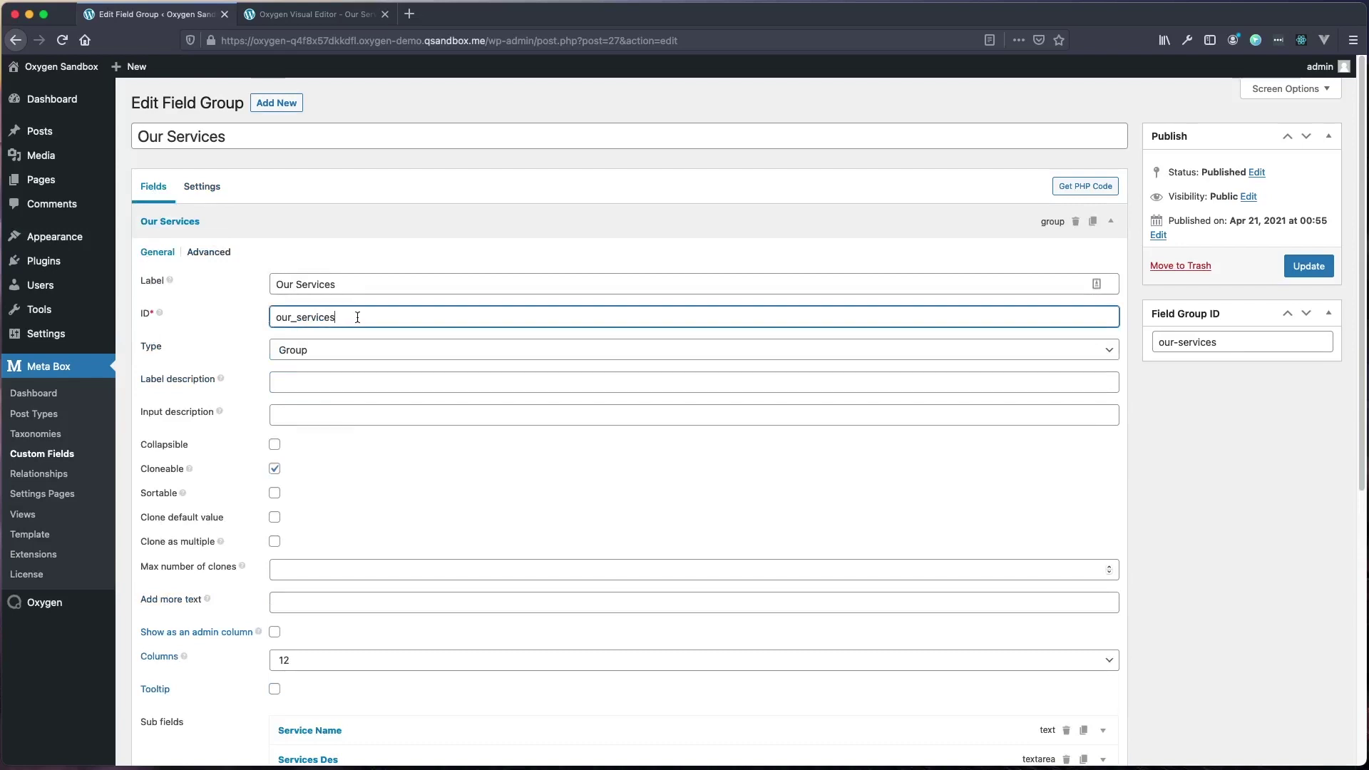
double_click(277, 319)
key("super+c")
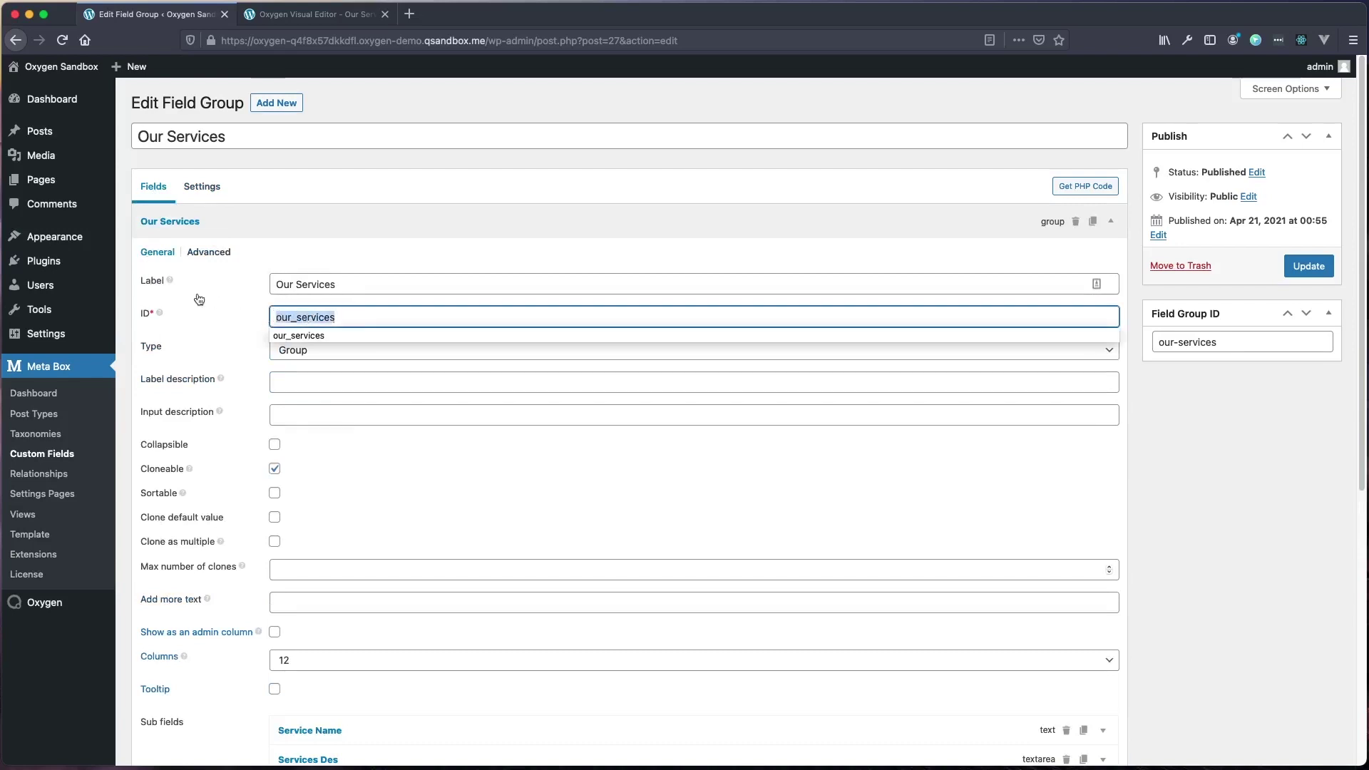
left_click(322, 15)
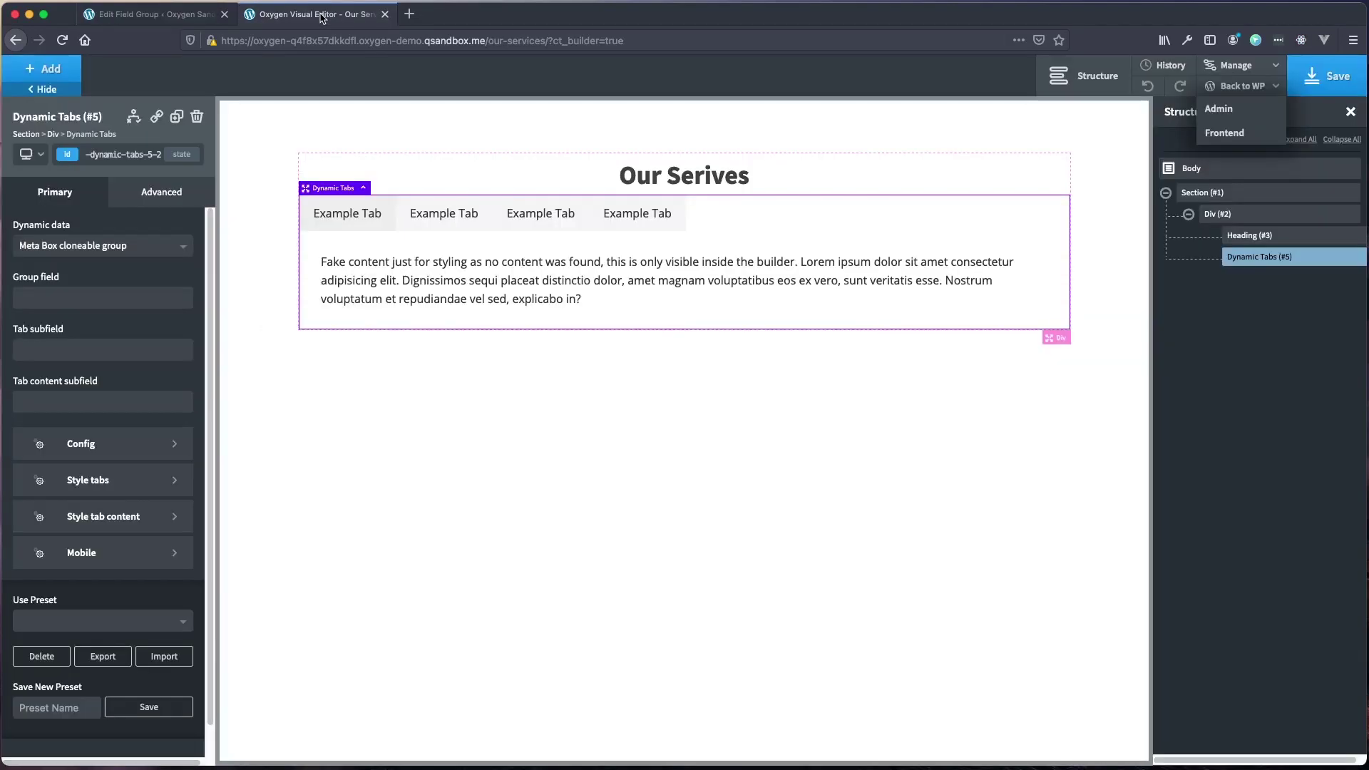
left_click(35, 292)
key("super+v")
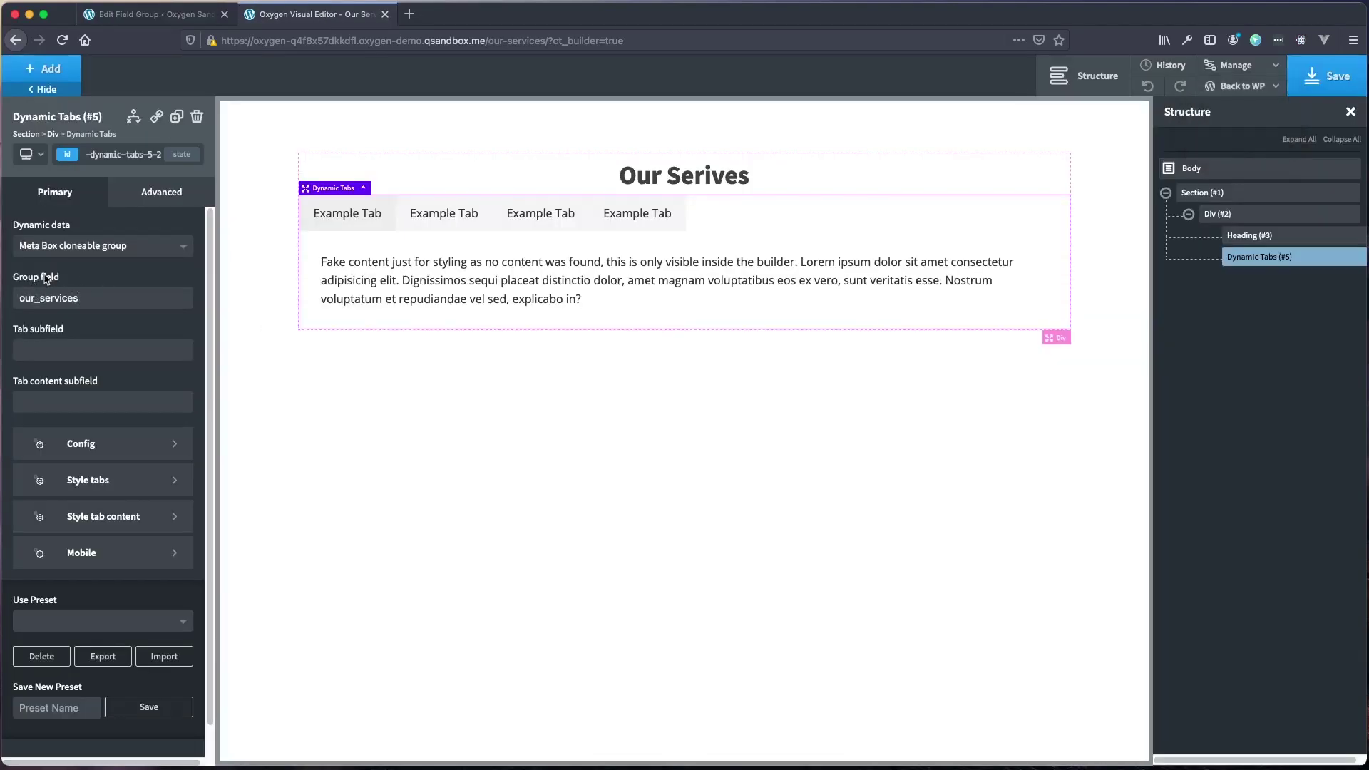
Copy the Service Name sub-field's ID "service_name" from the field group into the Dynamic Tabs component's tab subfield.
left_click(153, 14)
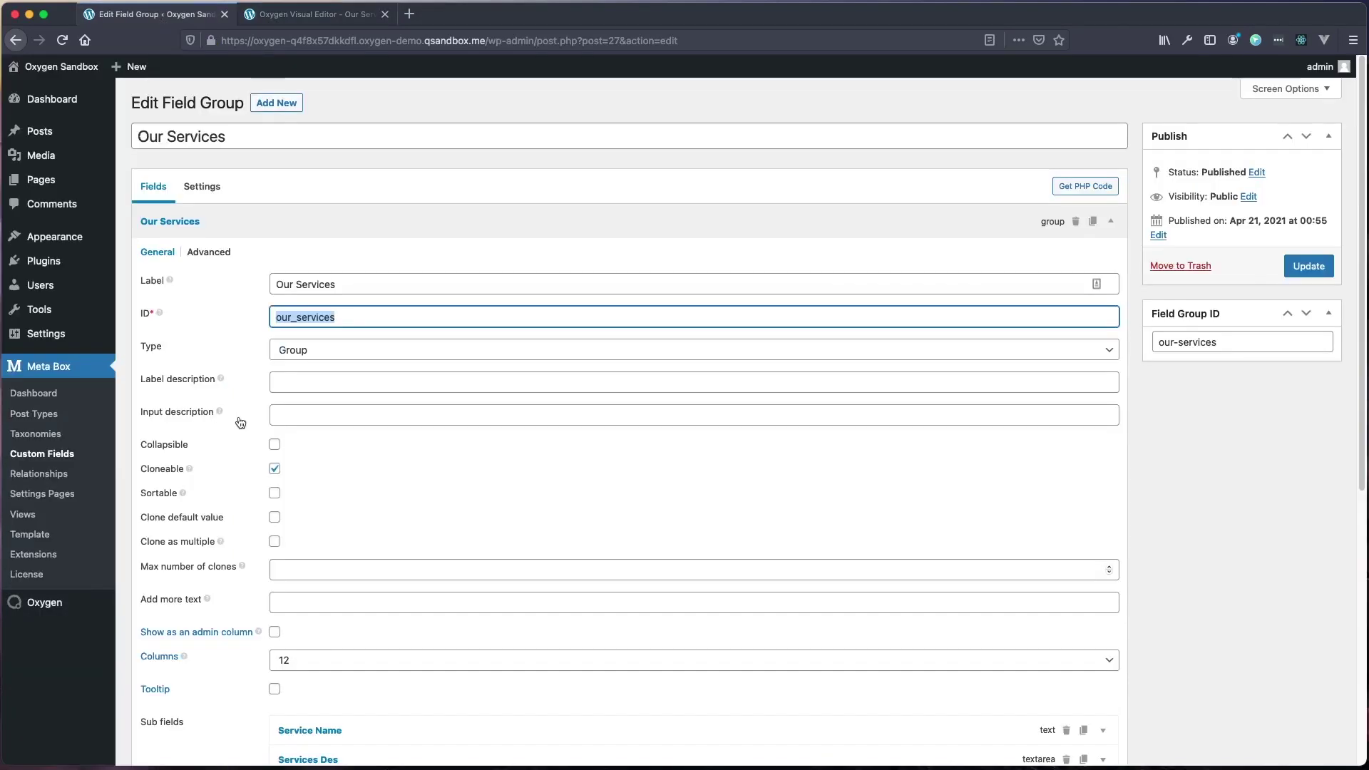
scroll(348, 404, "down", 8)
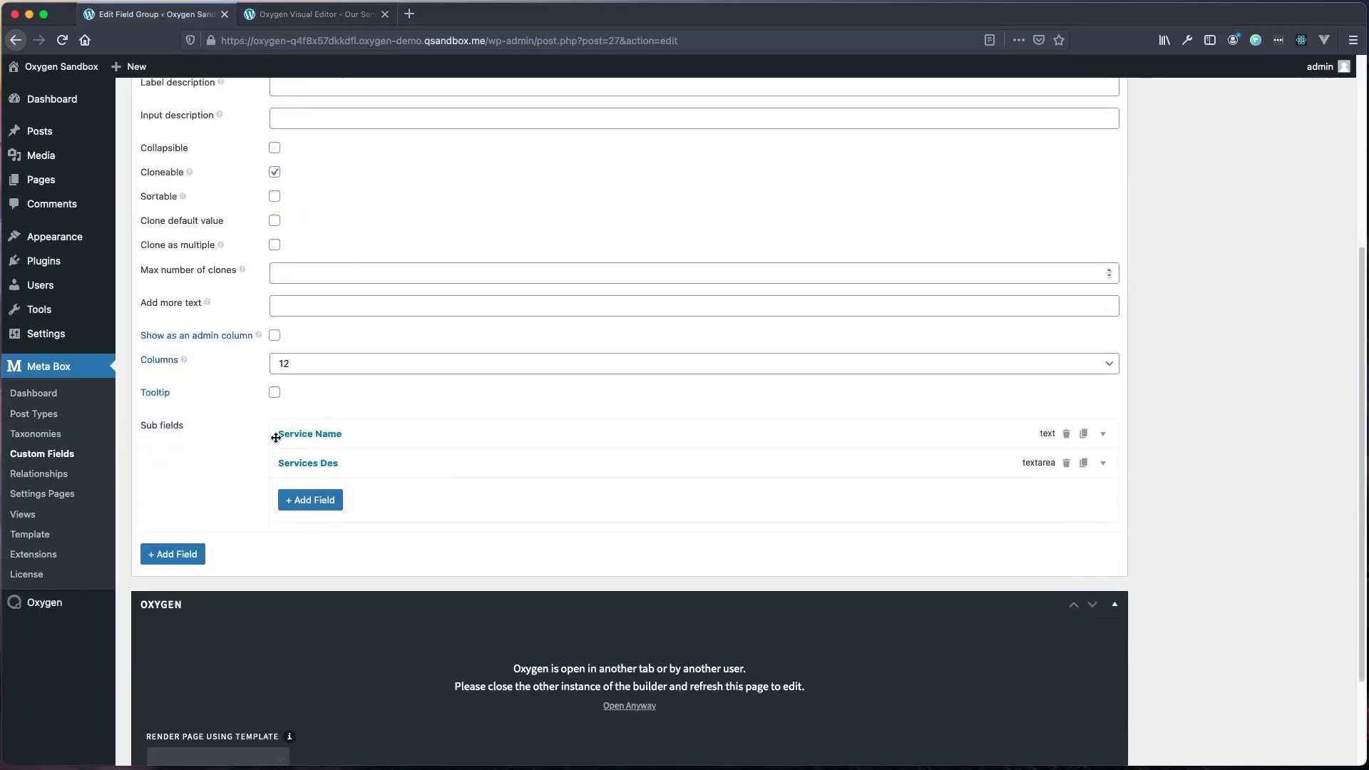
left_click(365, 437)
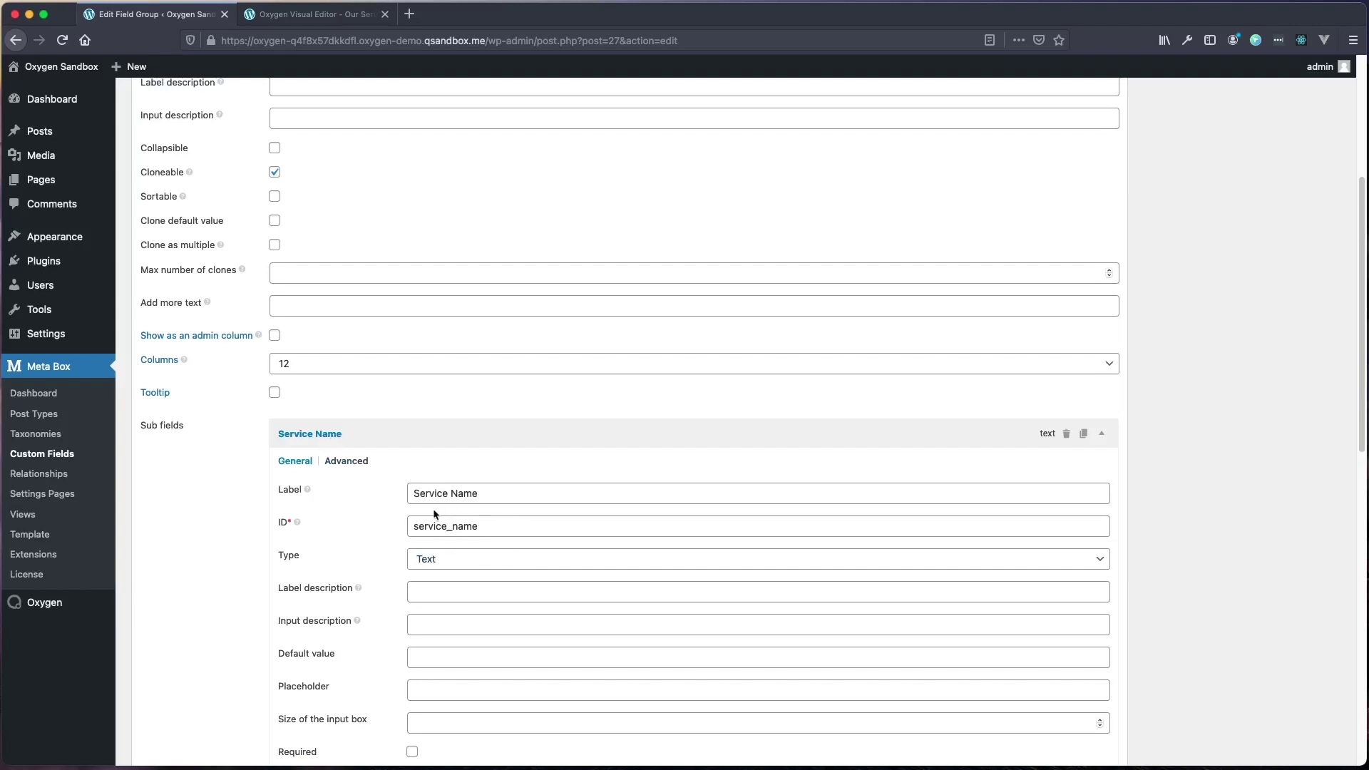
left_click_drag(483, 529, 410, 528)
key("super+c")
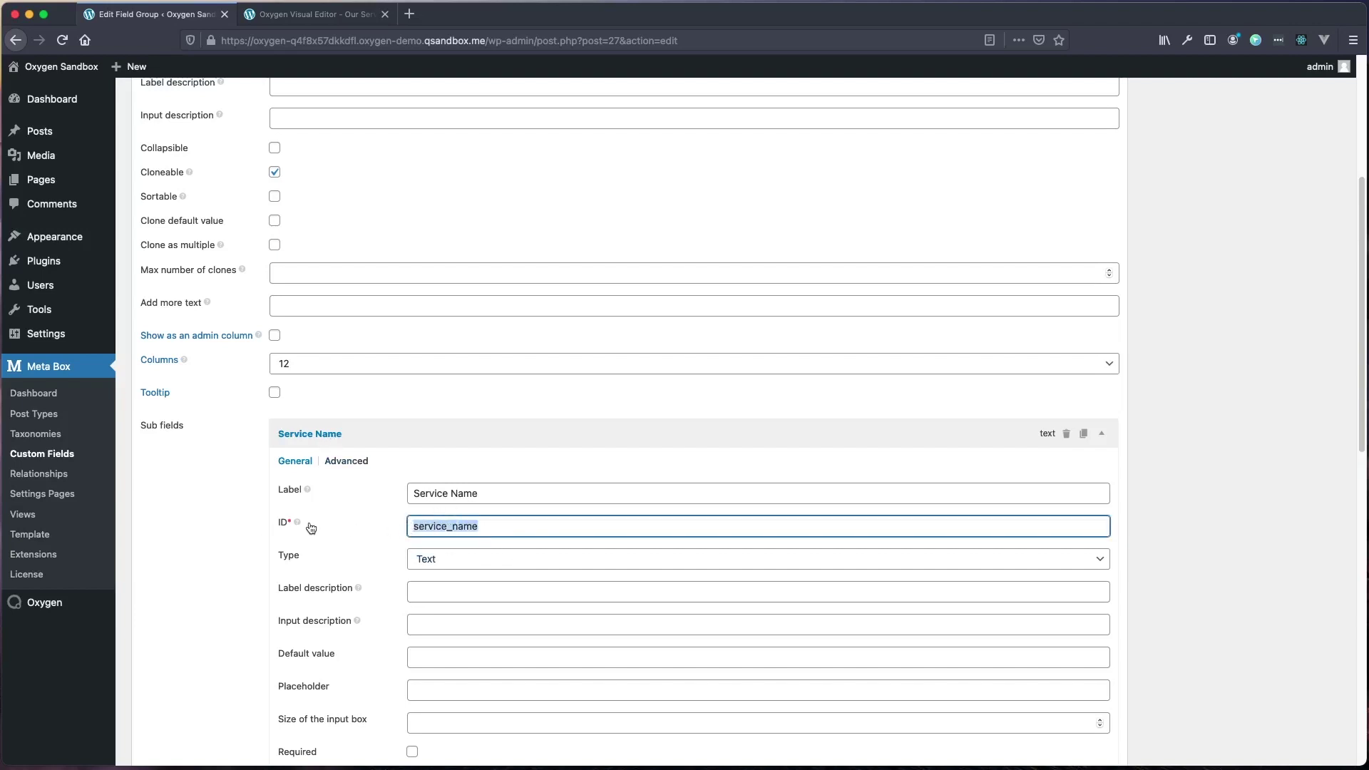
left_click(314, 17)
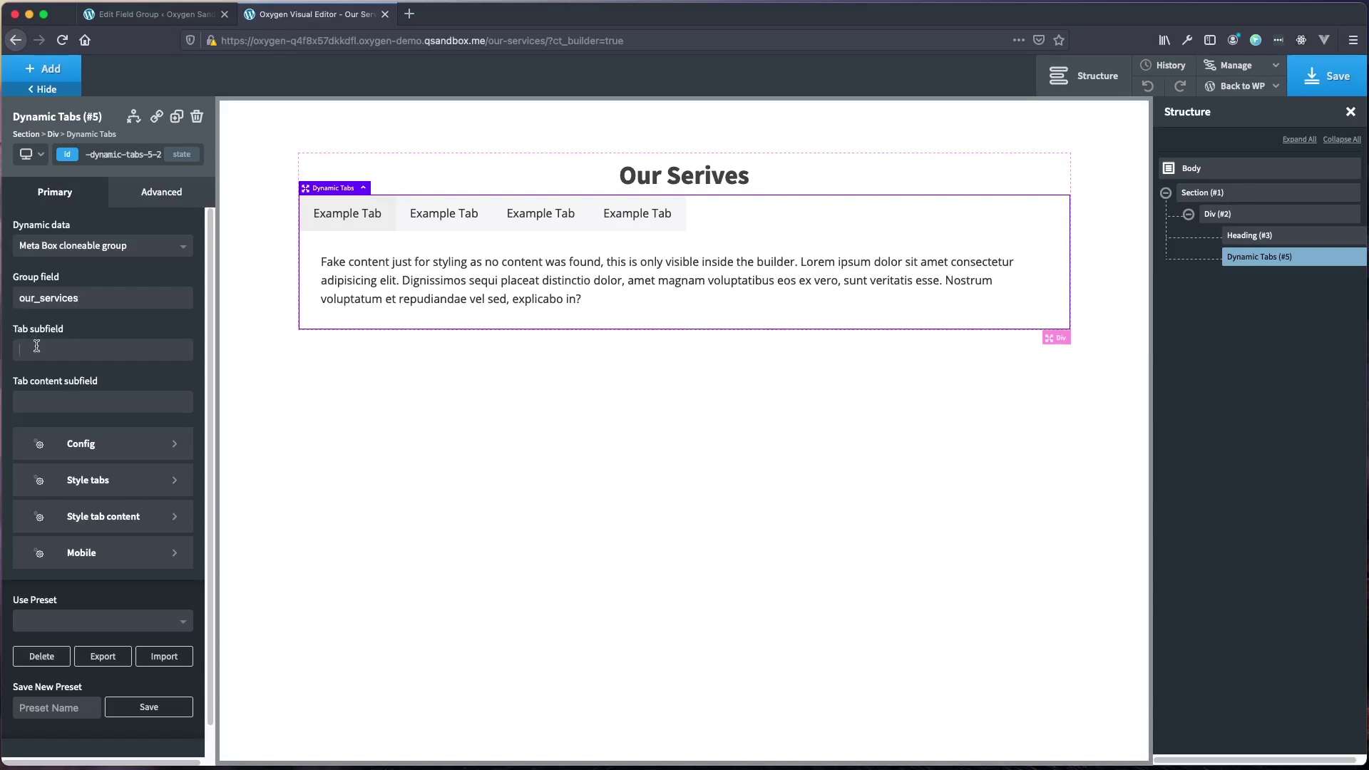
key("super+v")
Copy the Services Des sub-field's ID "services_des" into the Dynamic Tabs component's tab content subfield and apply the parameters.
left_click(148, 16)
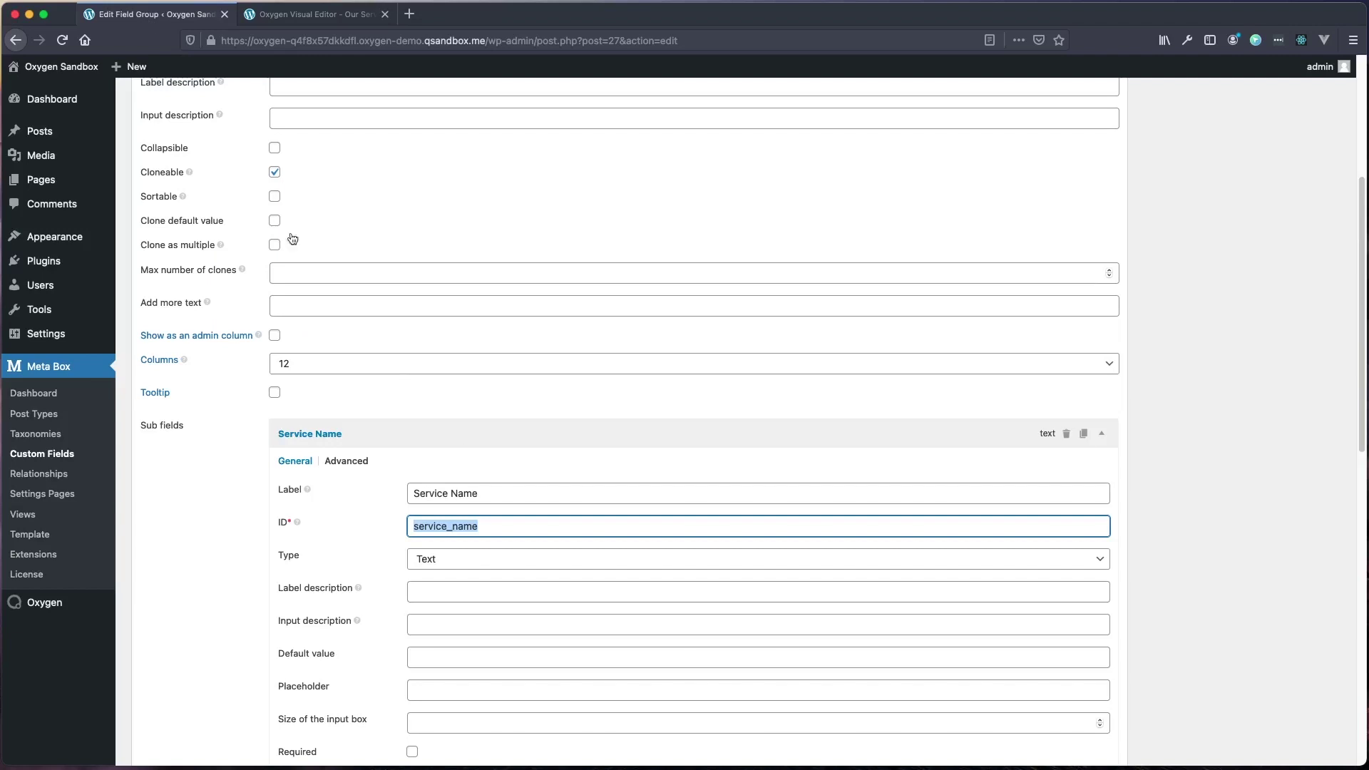
left_click(427, 427)
left_click(389, 466)
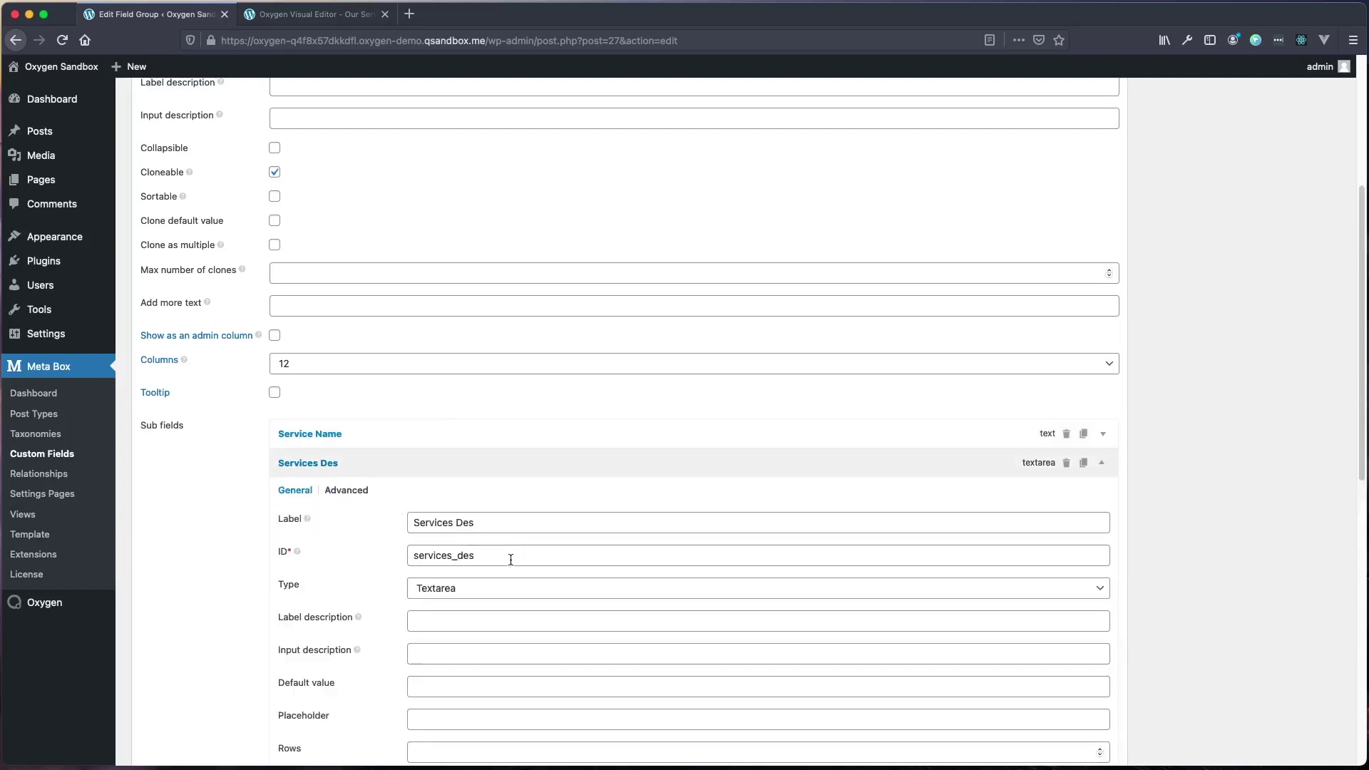
left_click_drag(510, 555, 406, 556)
key("super+c")
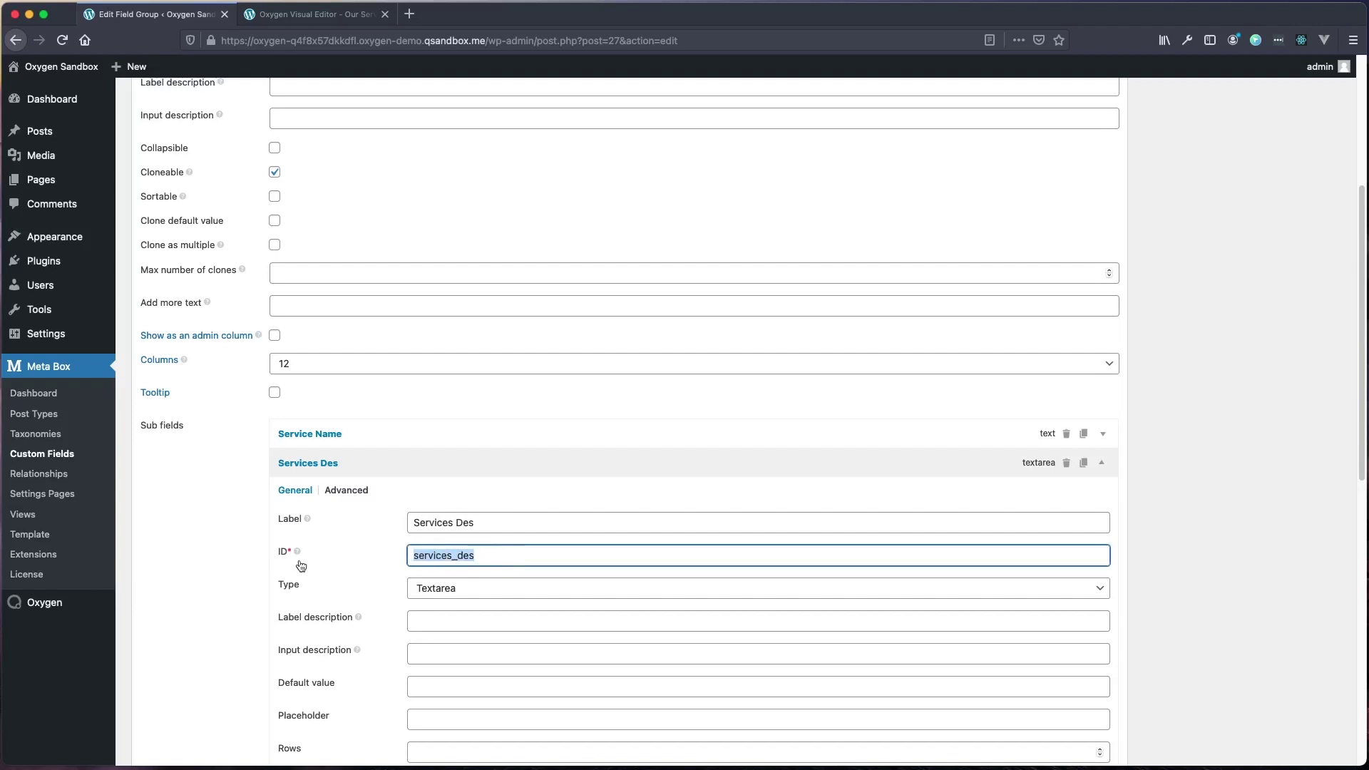
left_click(286, 15)
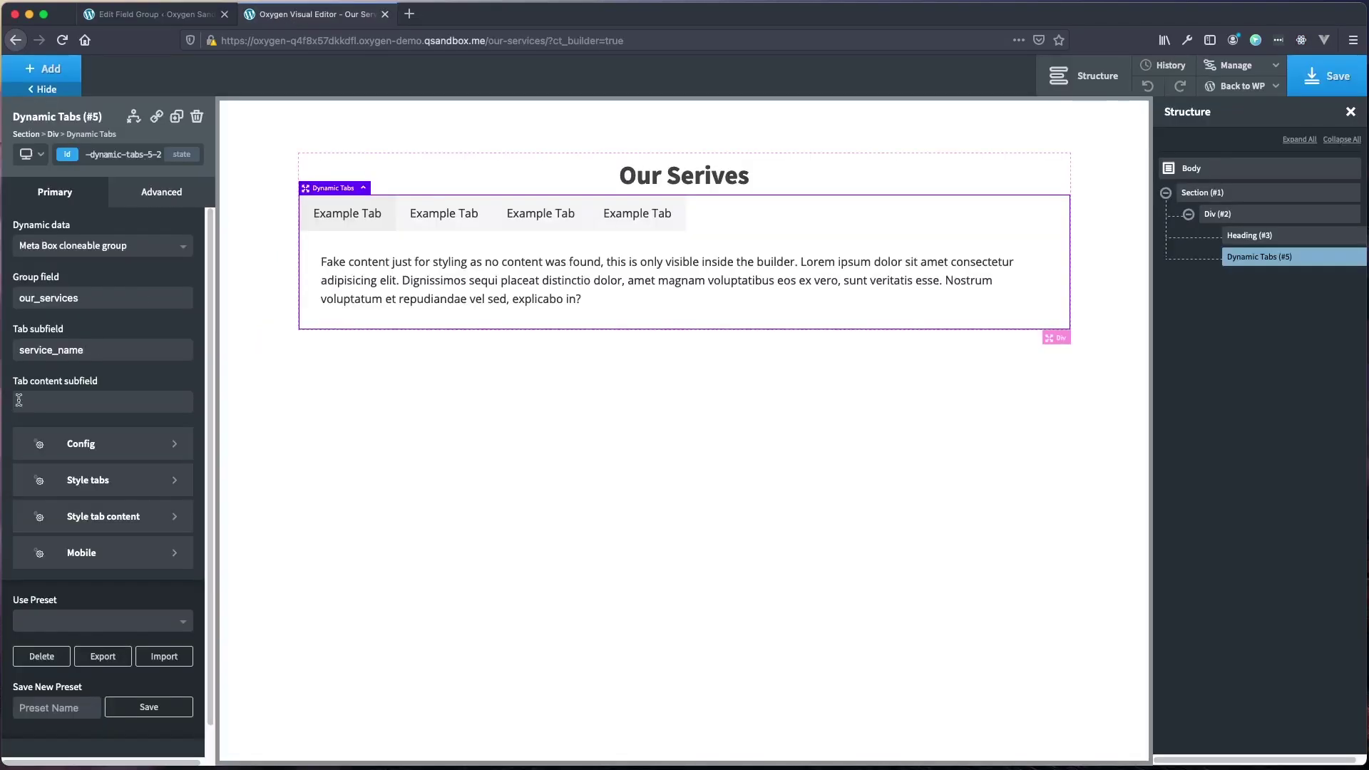
key("super+v")
scroll(84, 724, "down", 1)
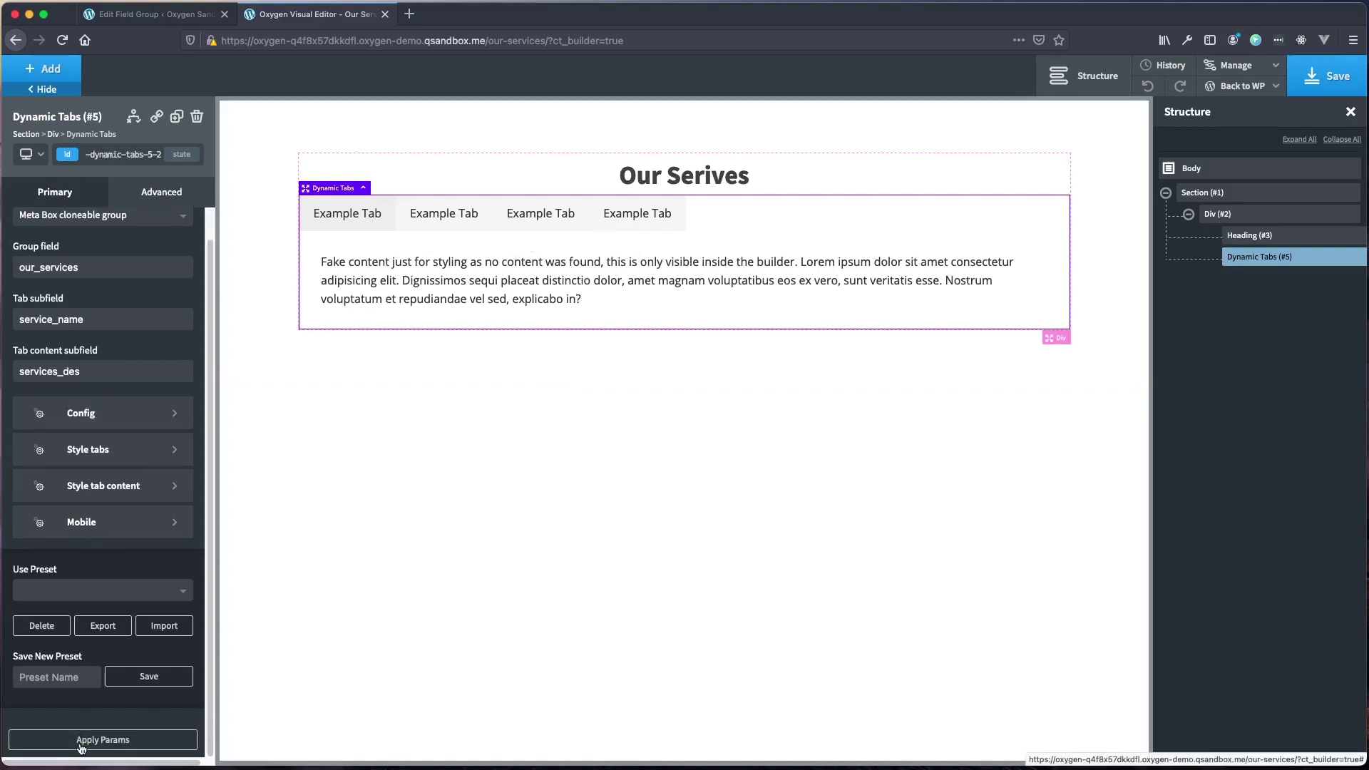
left_click(81, 745)
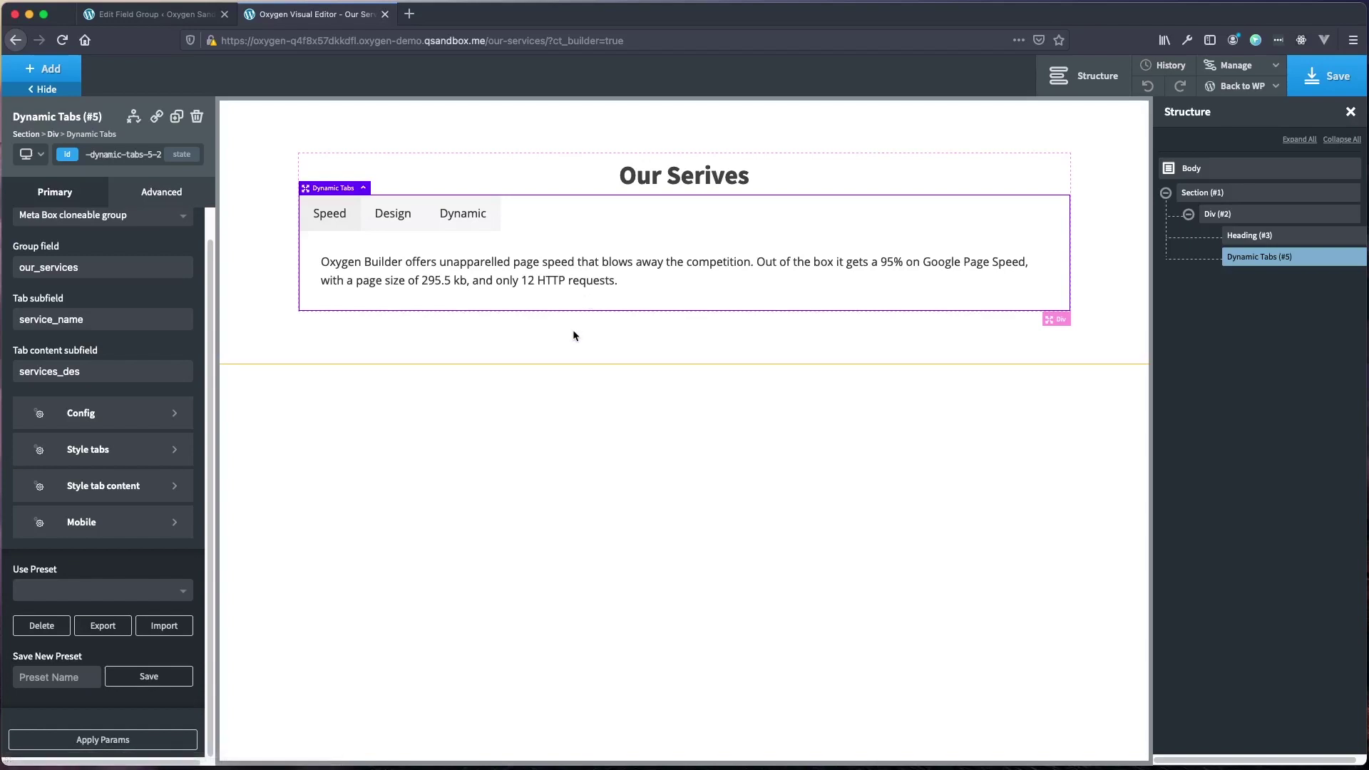
Preview the Design, Dynamic and Speed tab contents on the builder canvas.
left_click(390, 222)
left_click(456, 221)
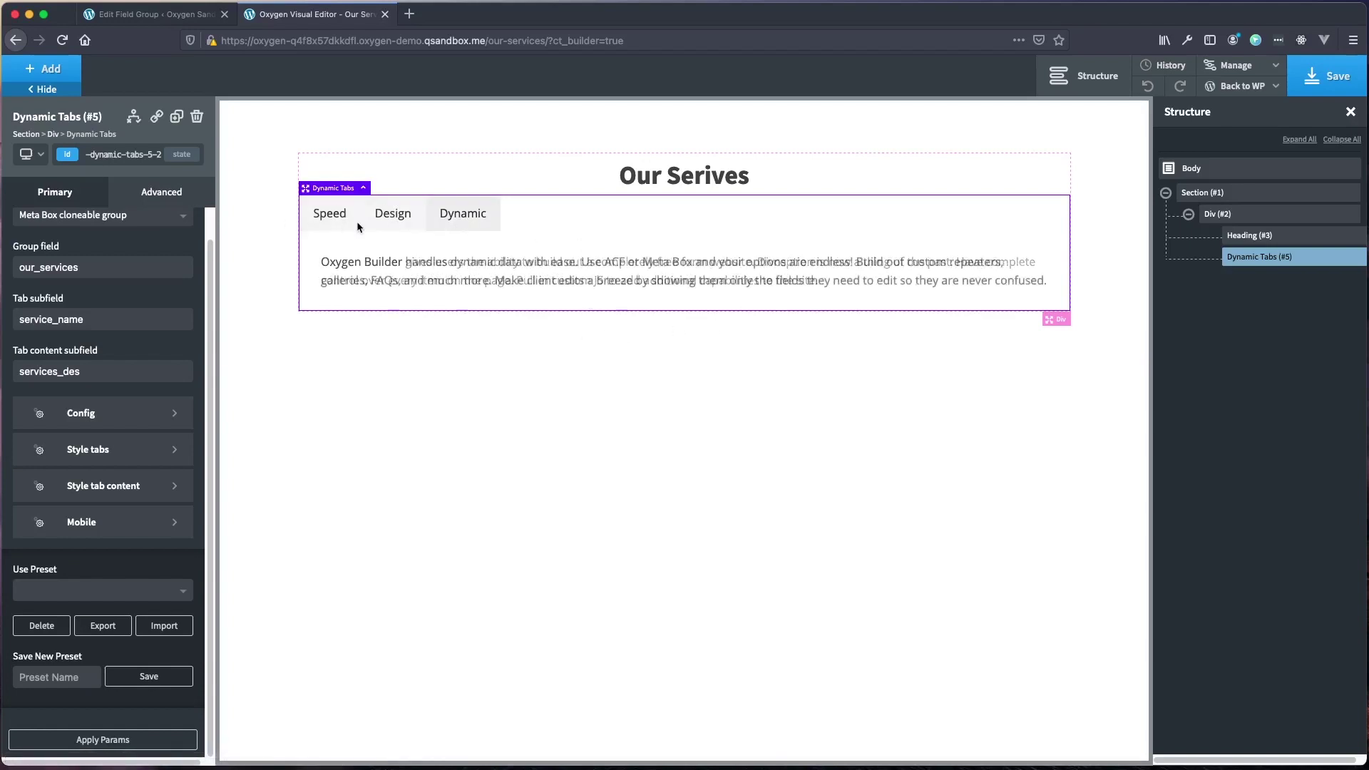
left_click(337, 220)
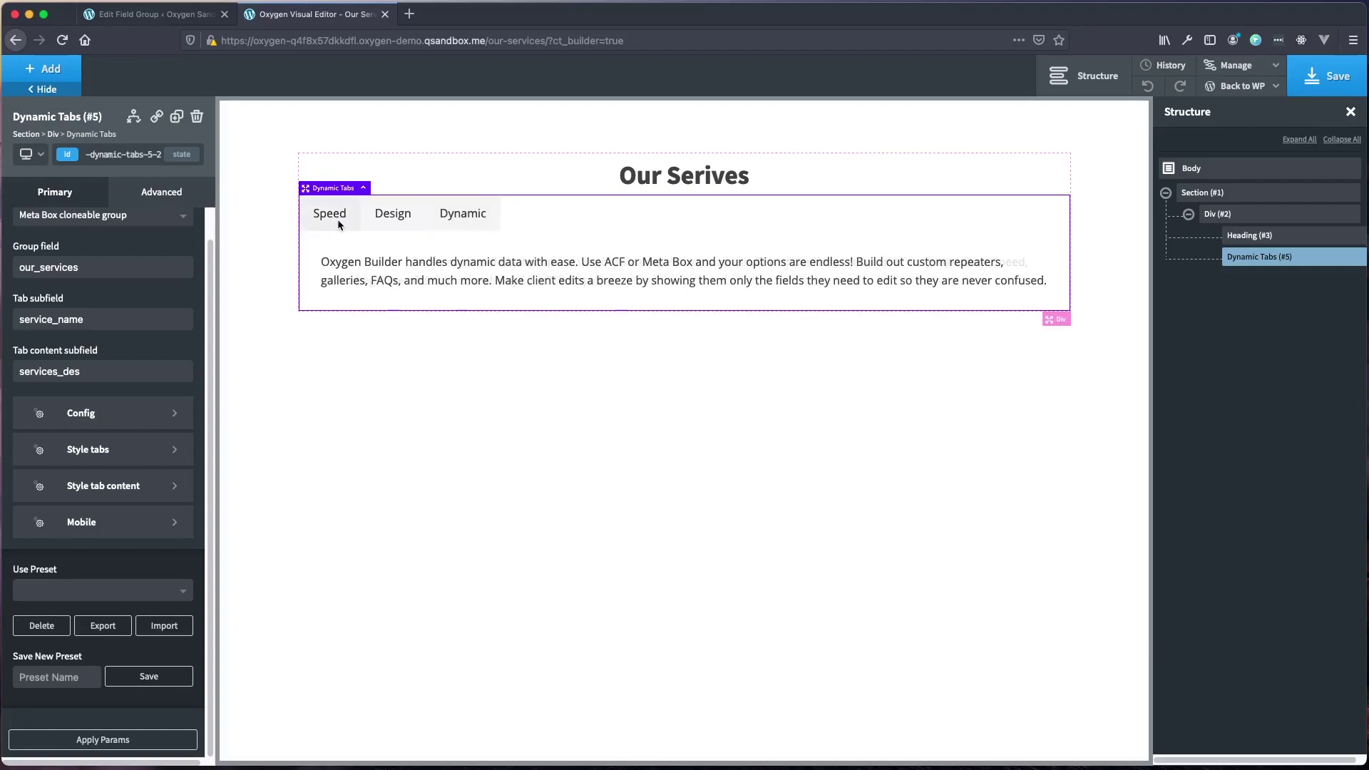
Save the page, open its front end in a new browser tab and return the builder to the WordPress admin edit screen.
left_click(1329, 86)
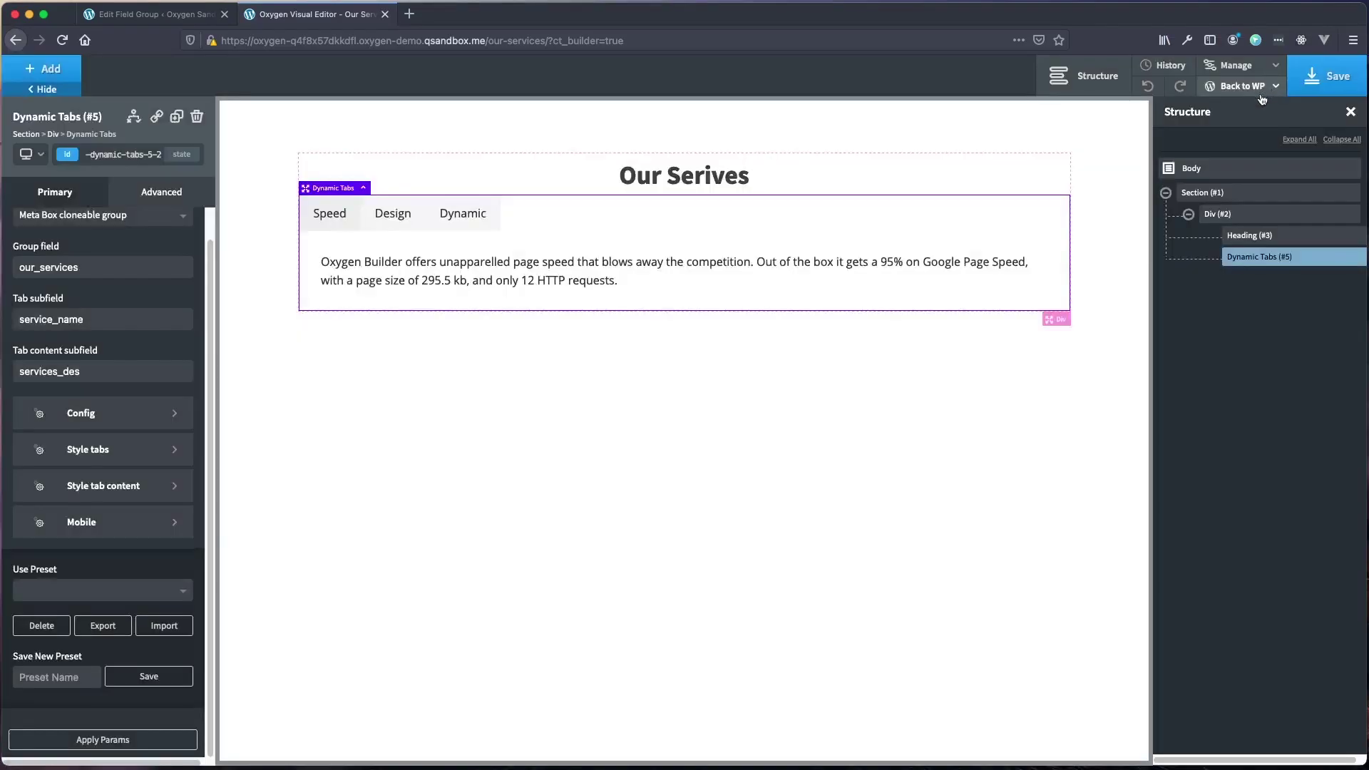
mouse_move(1266, 94)
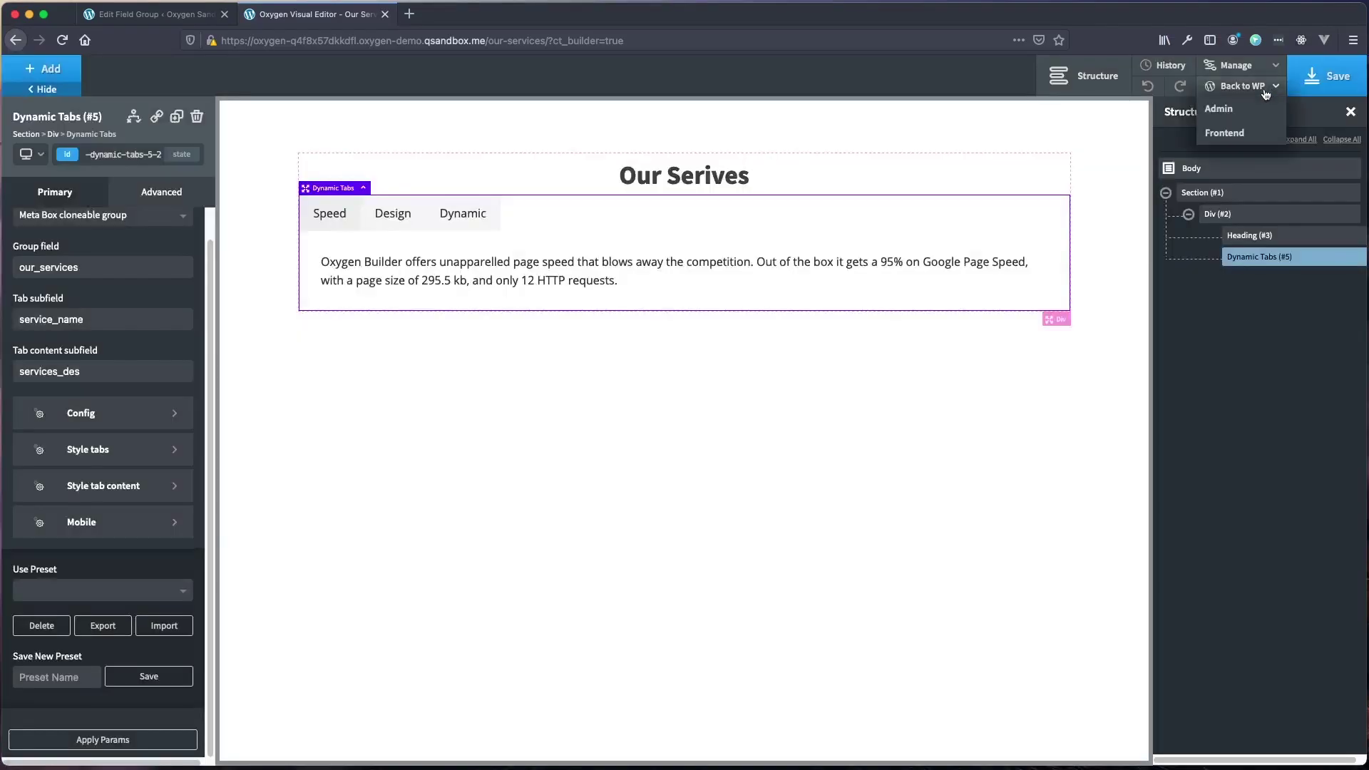
right_click(1229, 137)
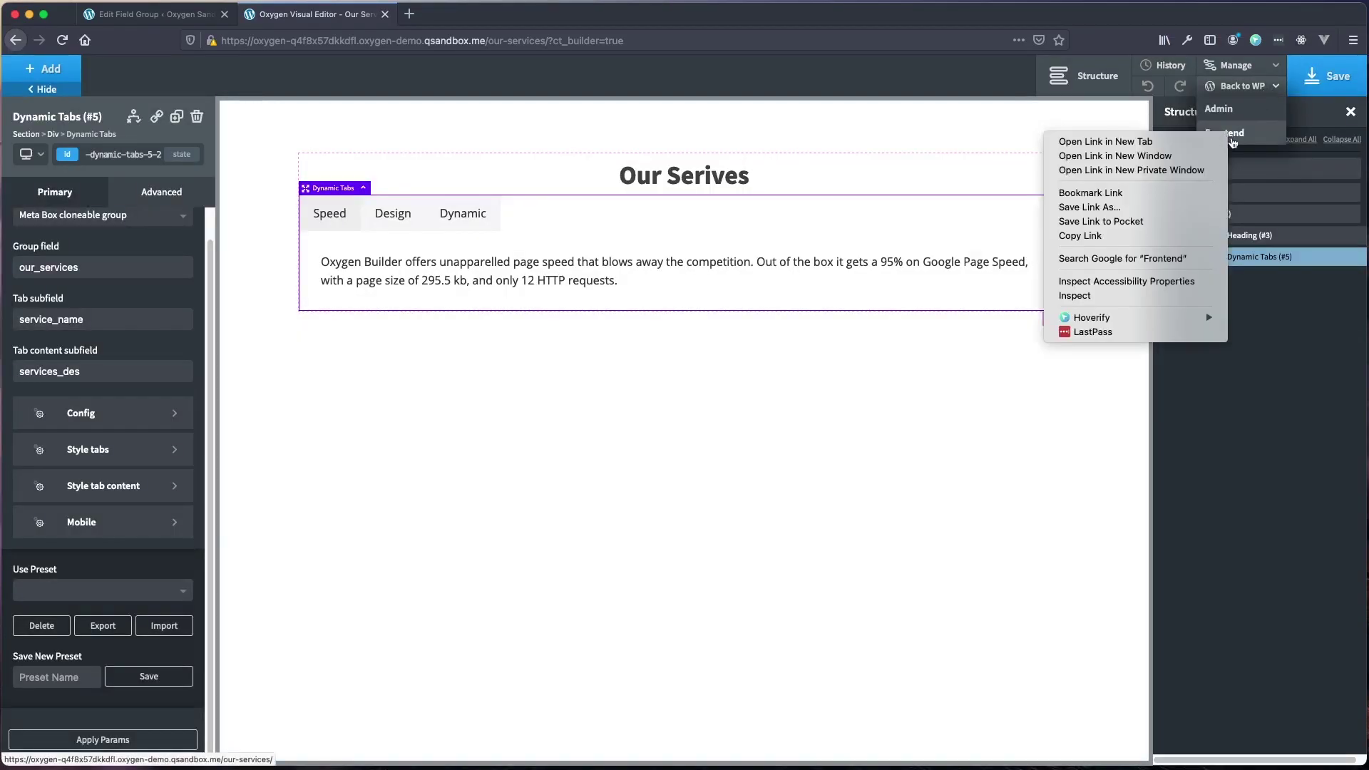
left_click(1183, 140)
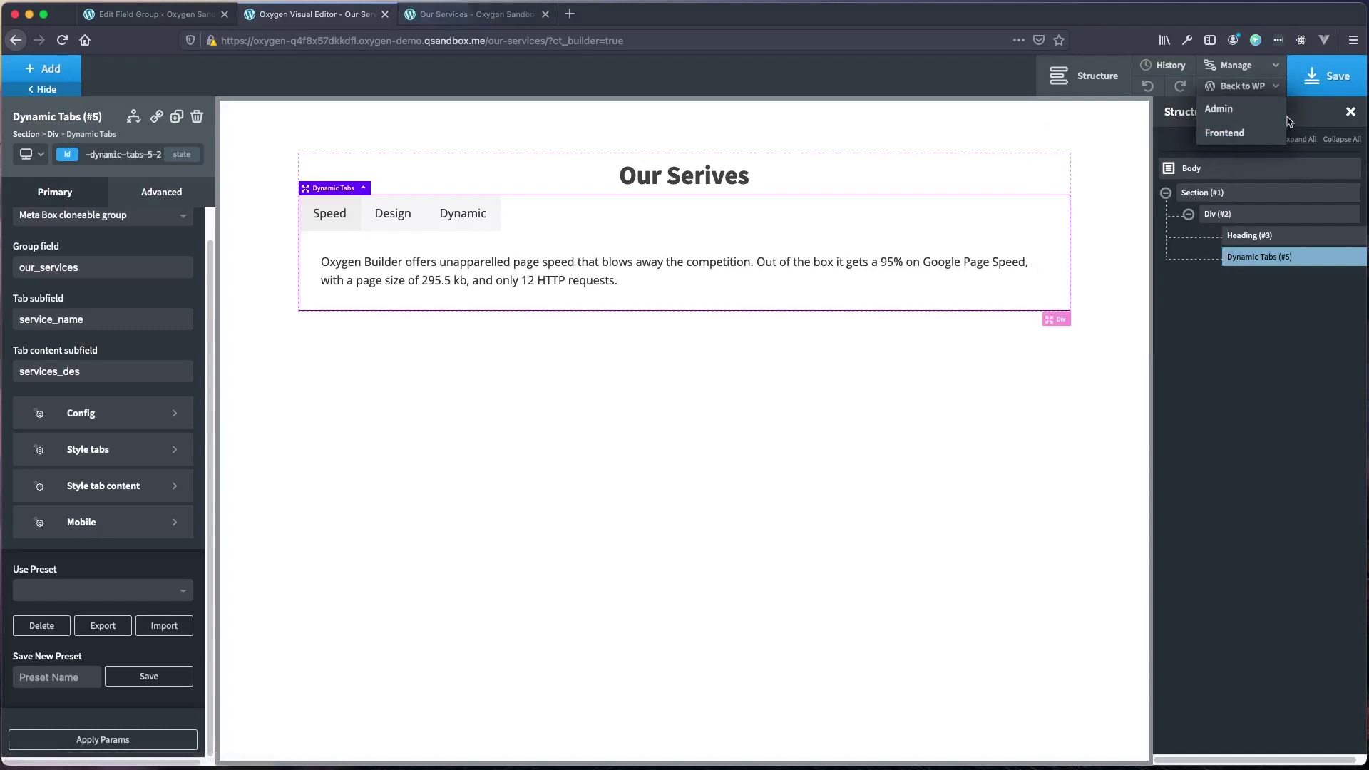
left_click(1231, 112)
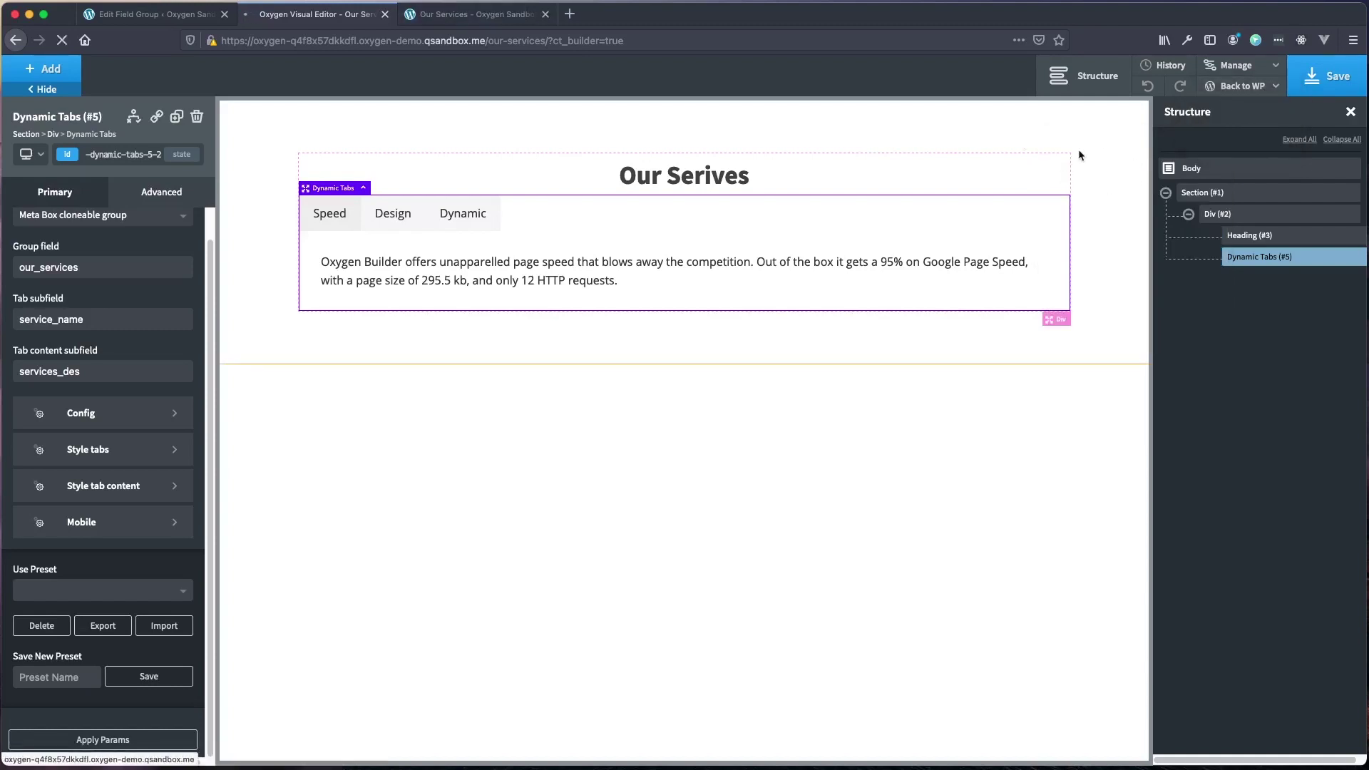
Check the Speed, Design and Dynamic tabs on the front end of the services page.
left_click(460, 20)
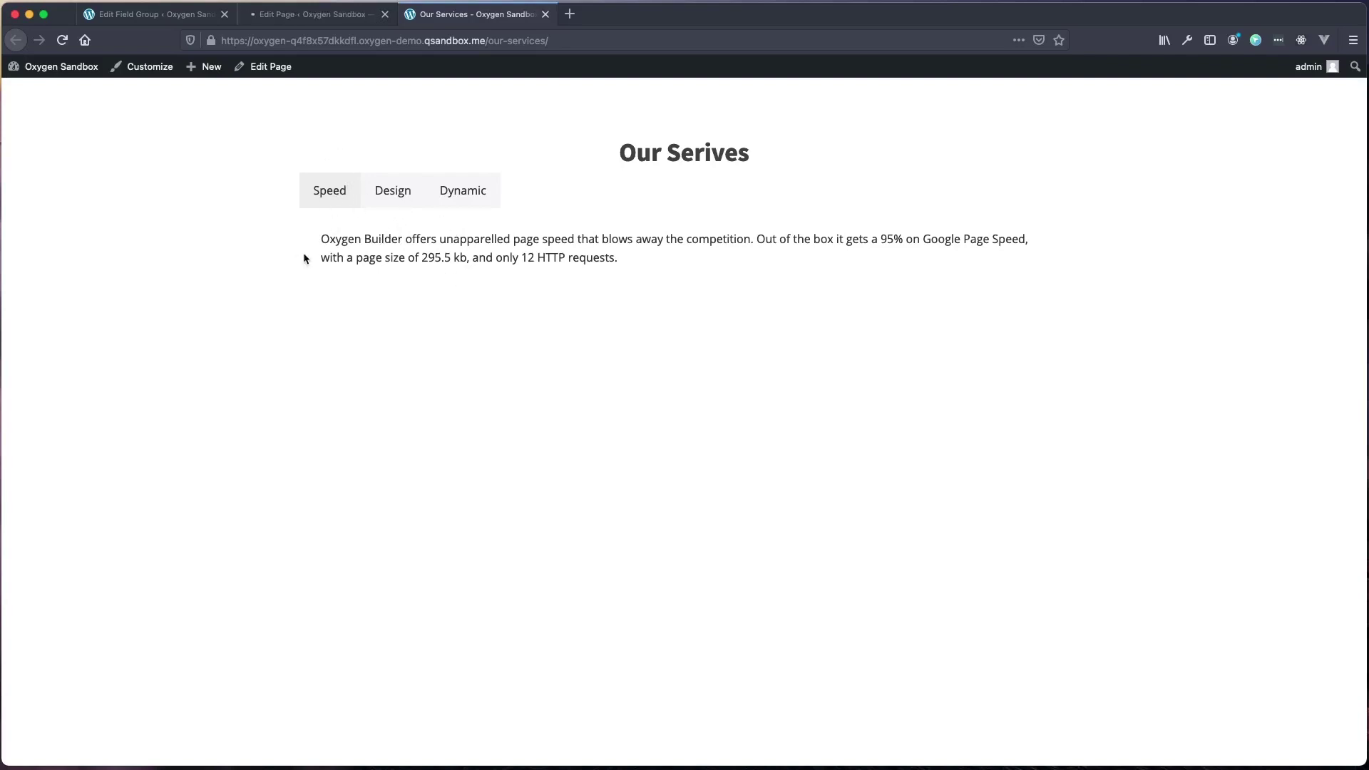
left_click(404, 191)
left_click(463, 193)
left_click(404, 193)
left_click(331, 193)
left_click(383, 192)
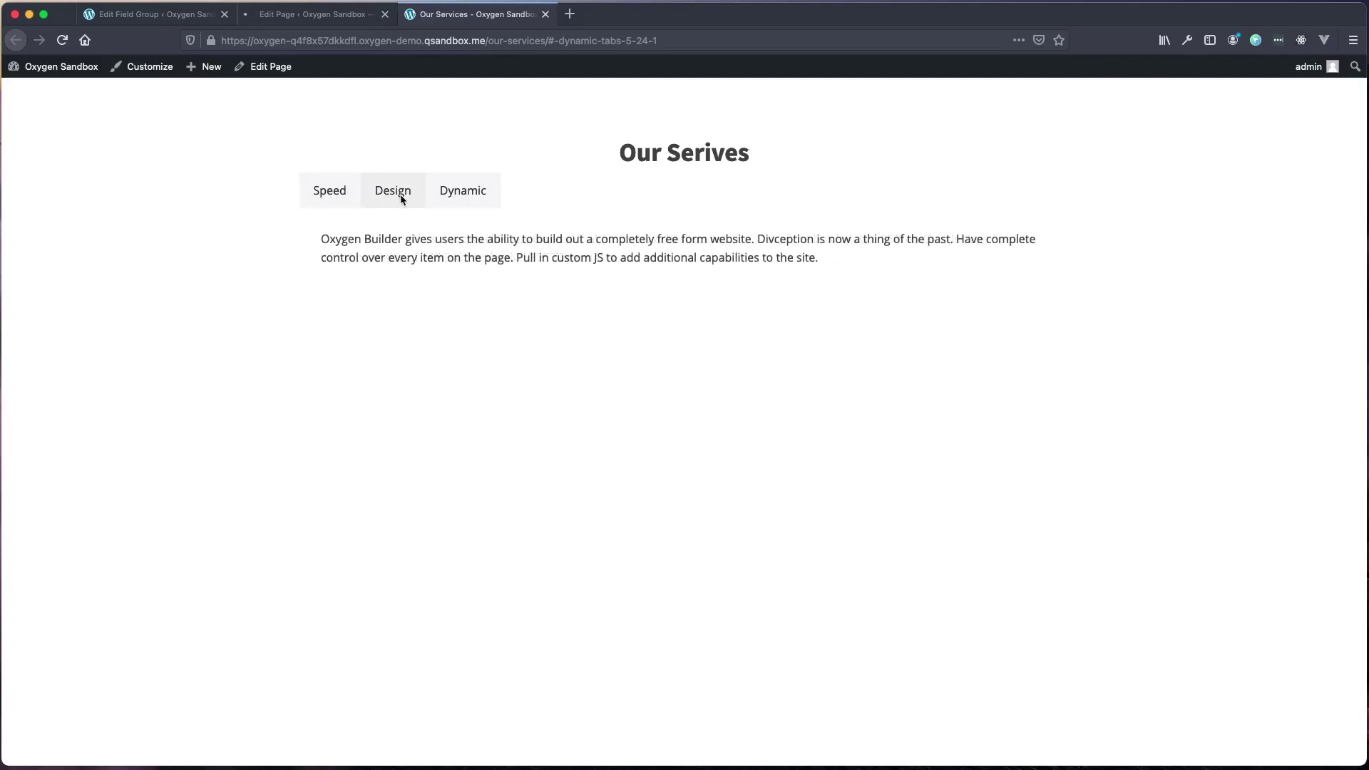
left_click(485, 196)
Add a fourth entry to the page's Our Services fields, named "Service 4" with description "blah blah blah", and update the page.
left_click(303, 18)
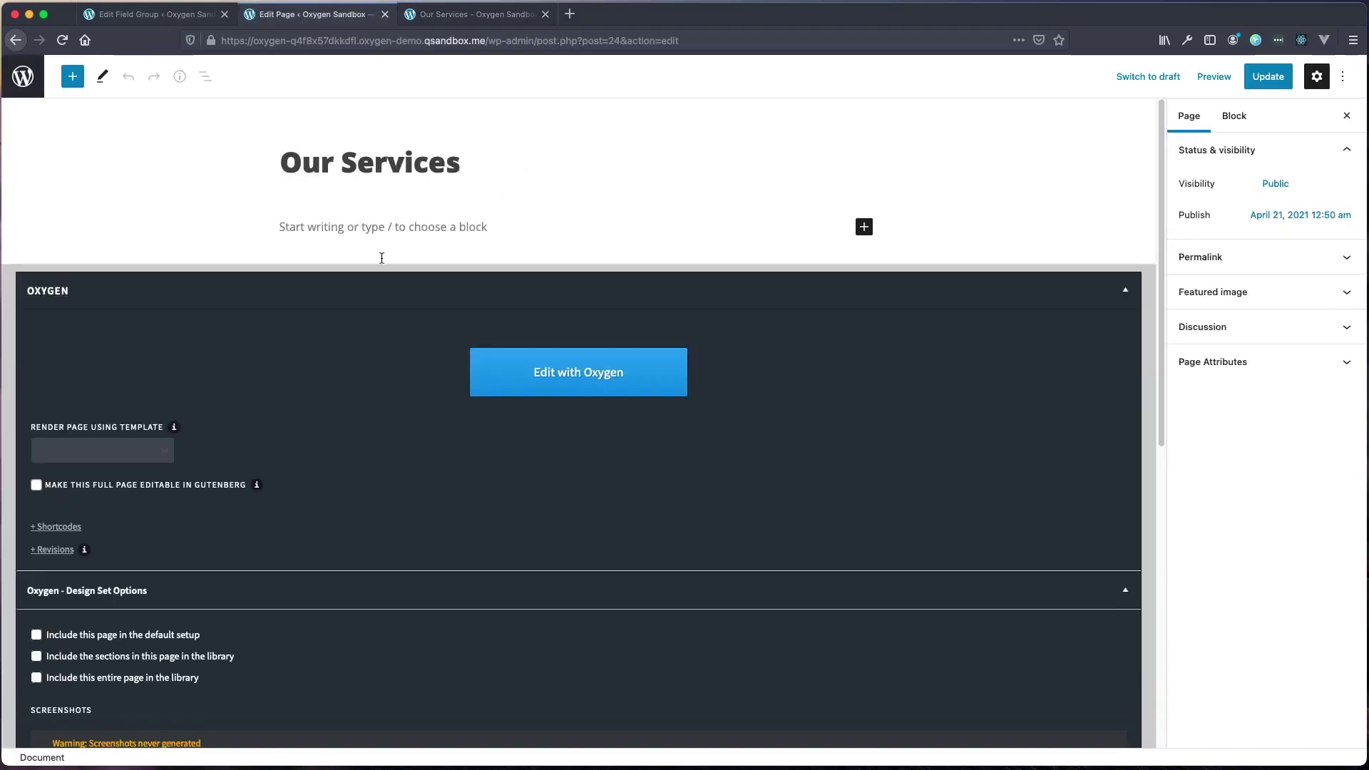
scroll(382, 258, "down", 8)
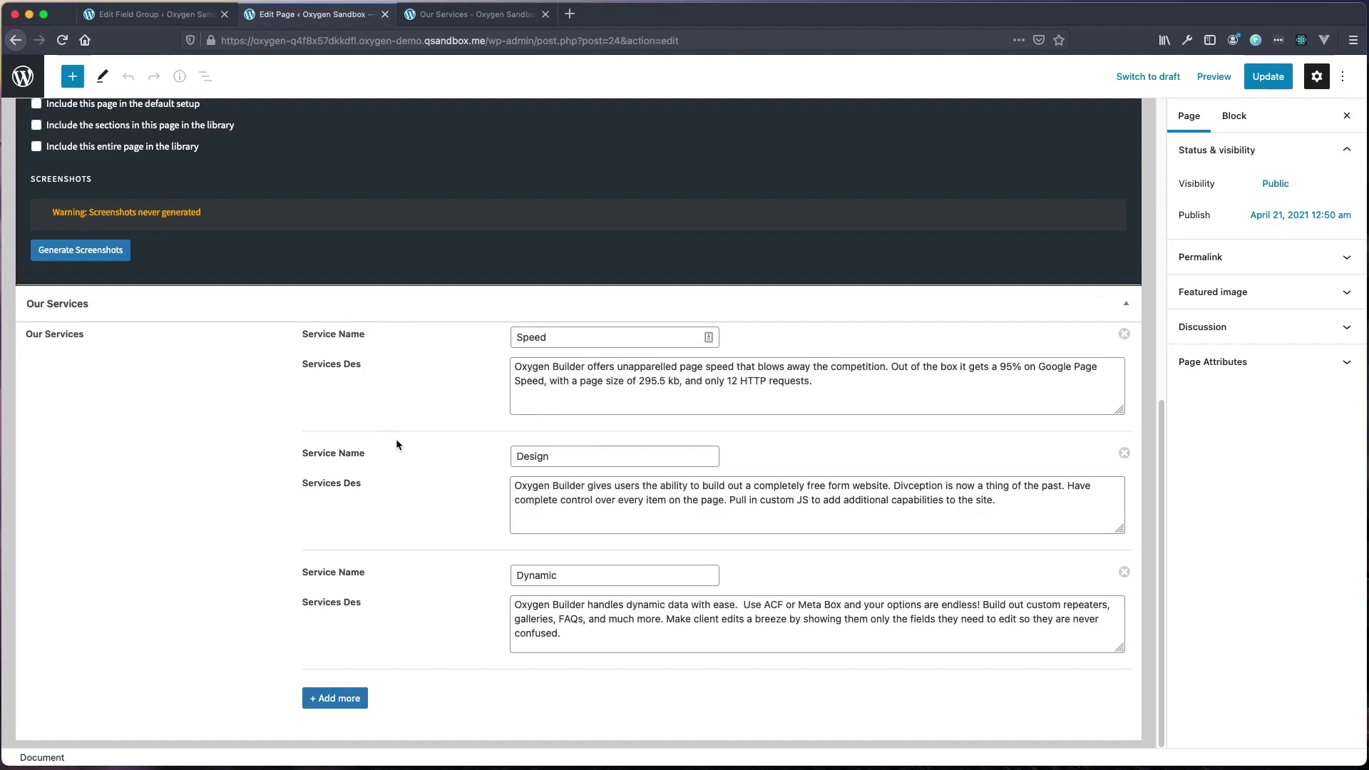
left_click(338, 699)
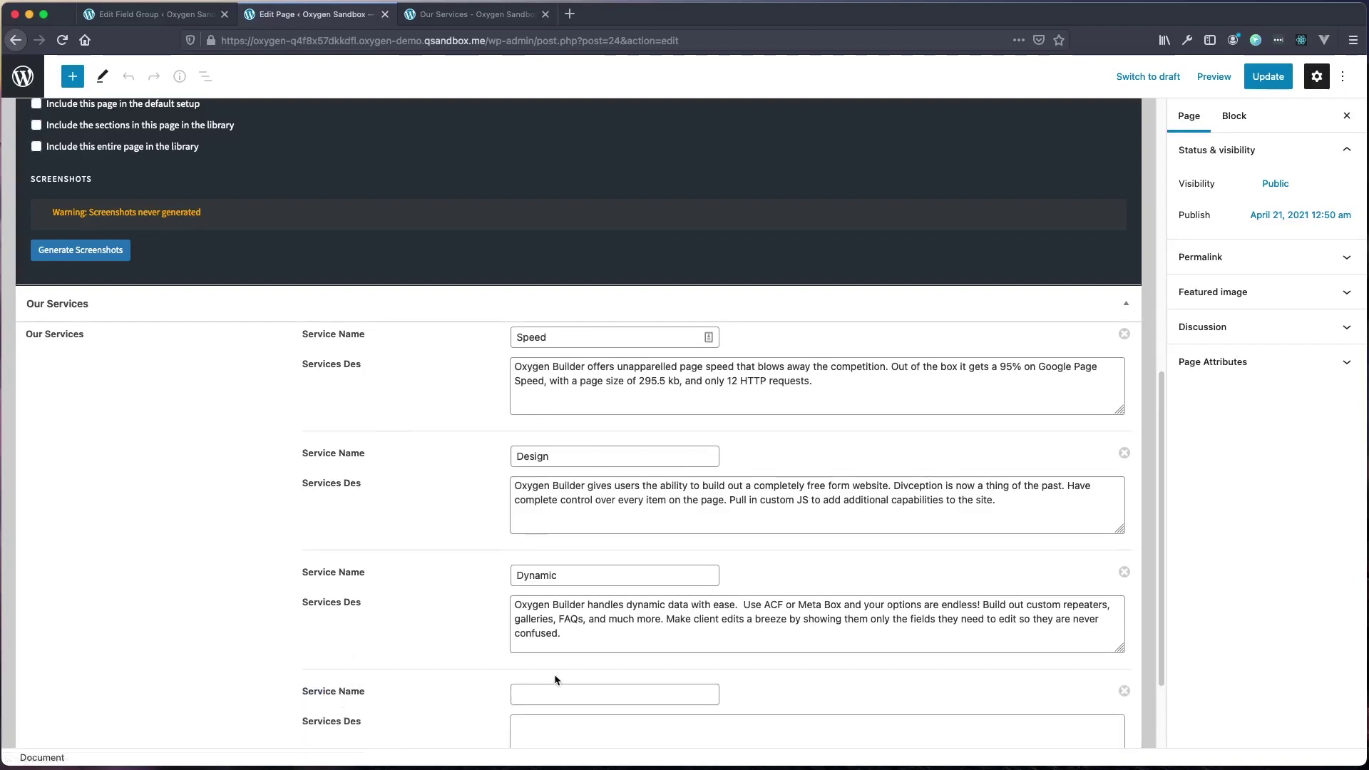
scroll(554, 674, "down", 3)
left_click(561, 579)
type("Ser")
type("ic")
key("BackSpace")
type("v")
key("BackSpace")
key("BackSpace")
type("ic")
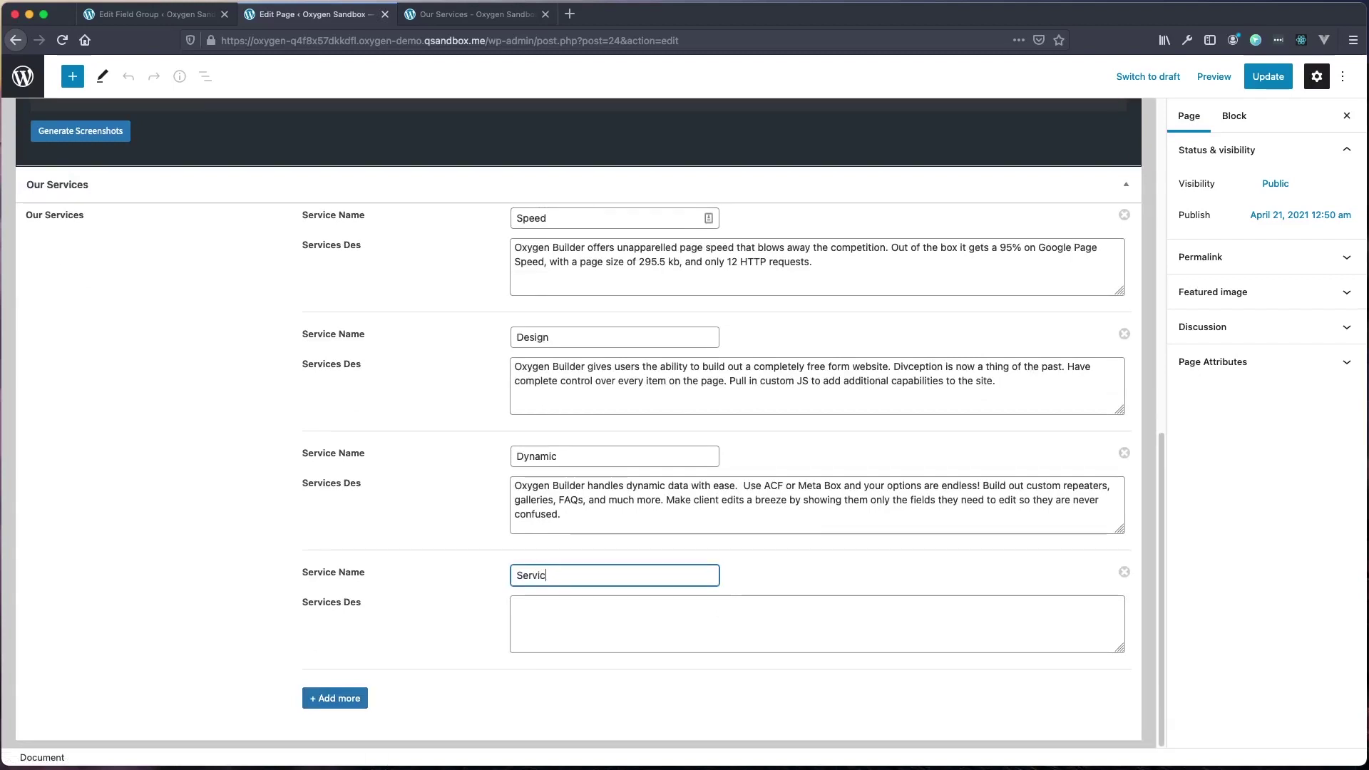
type("e 4")
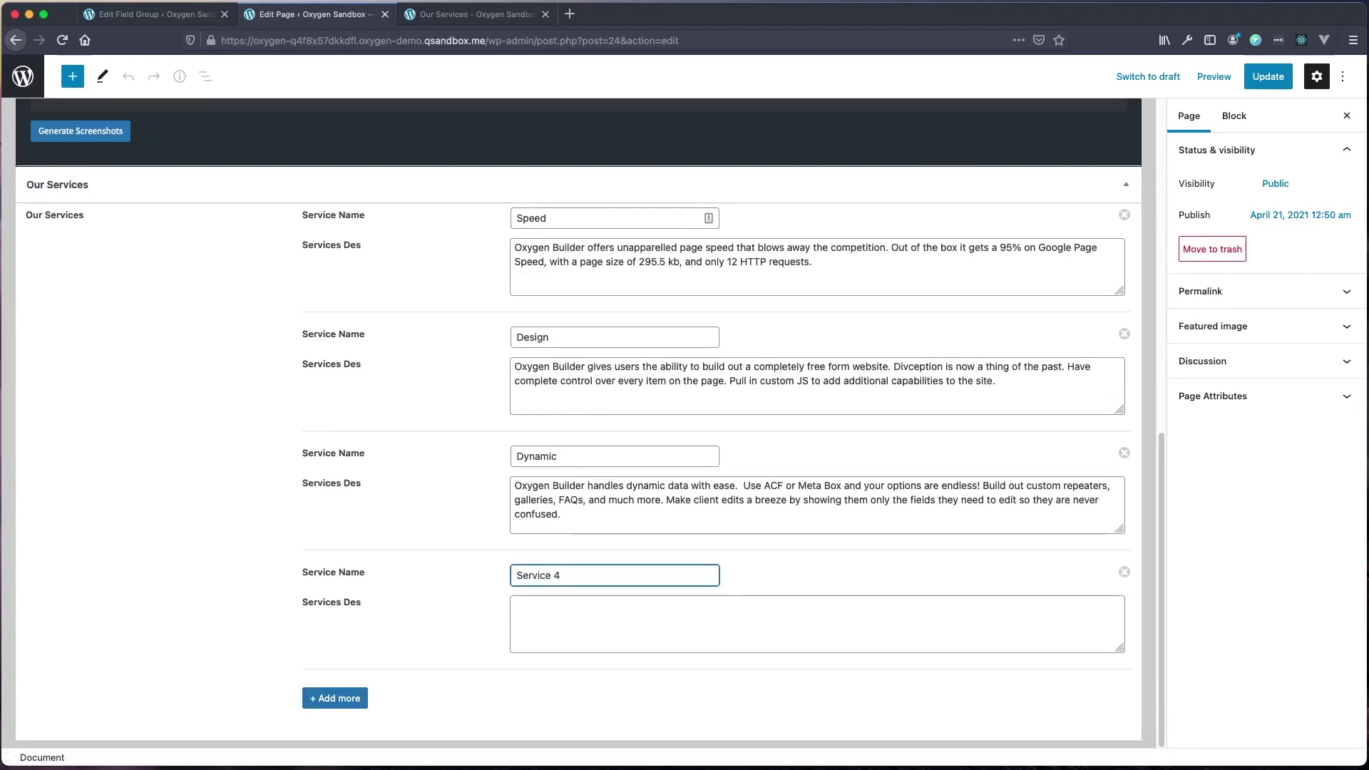
left_click(589, 621)
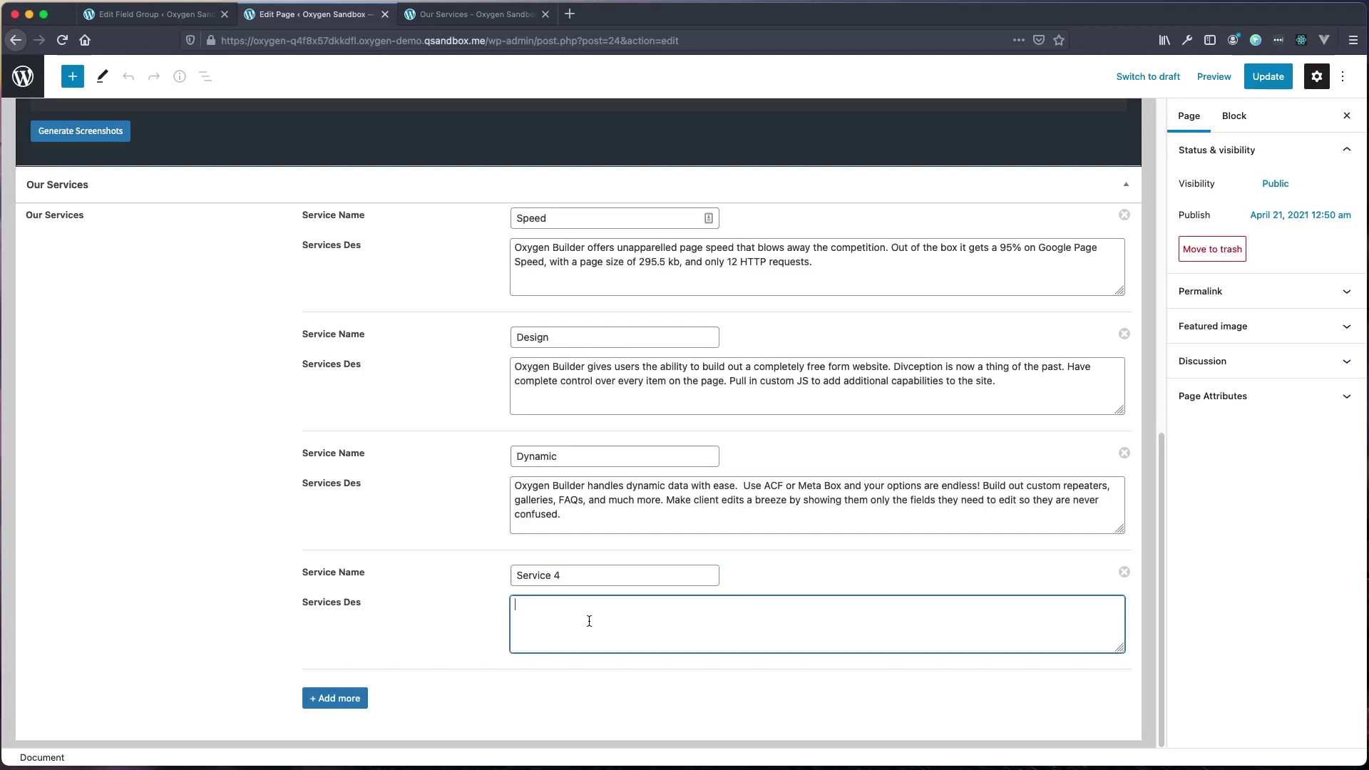
type("blah blah blah")
left_click(1269, 76)
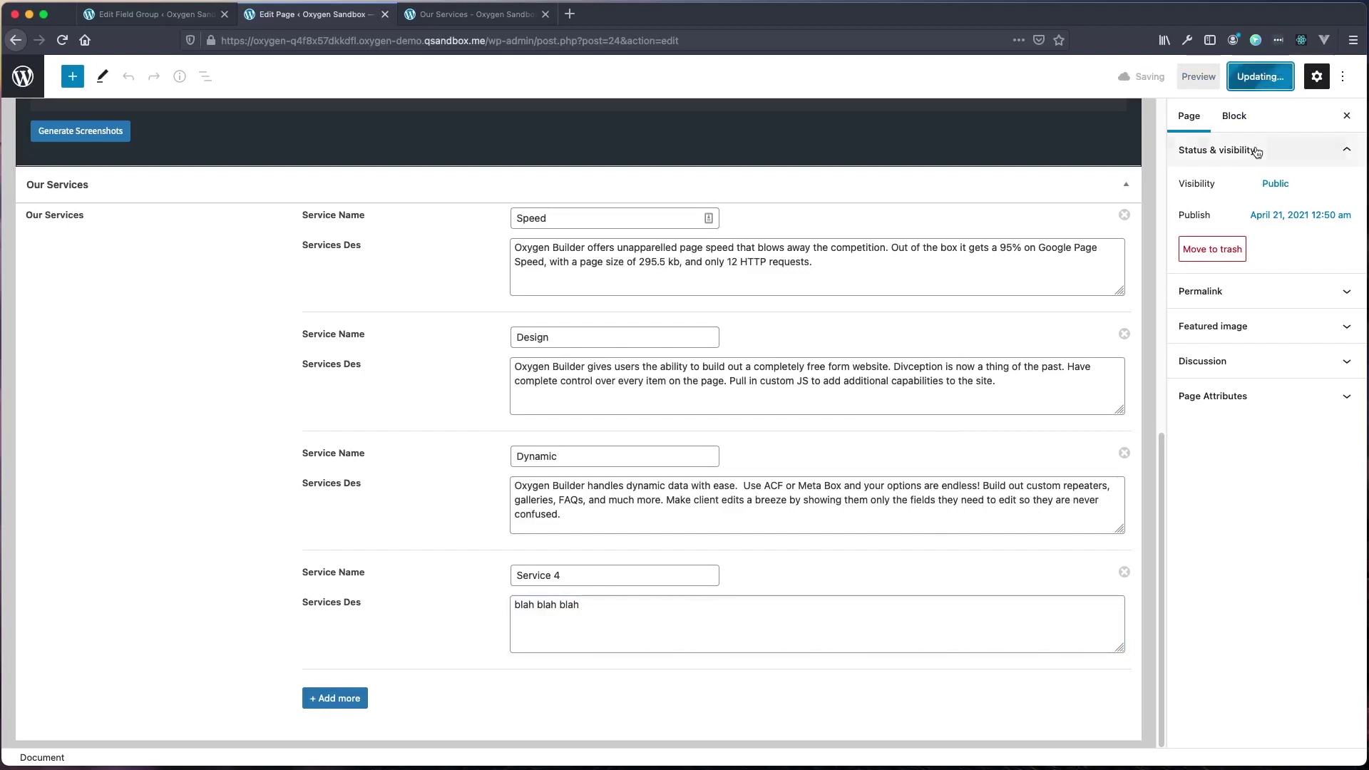
Reload the front-end services page and view the Service 4, Dynamic, Design and Speed tabs.
left_click(459, 16)
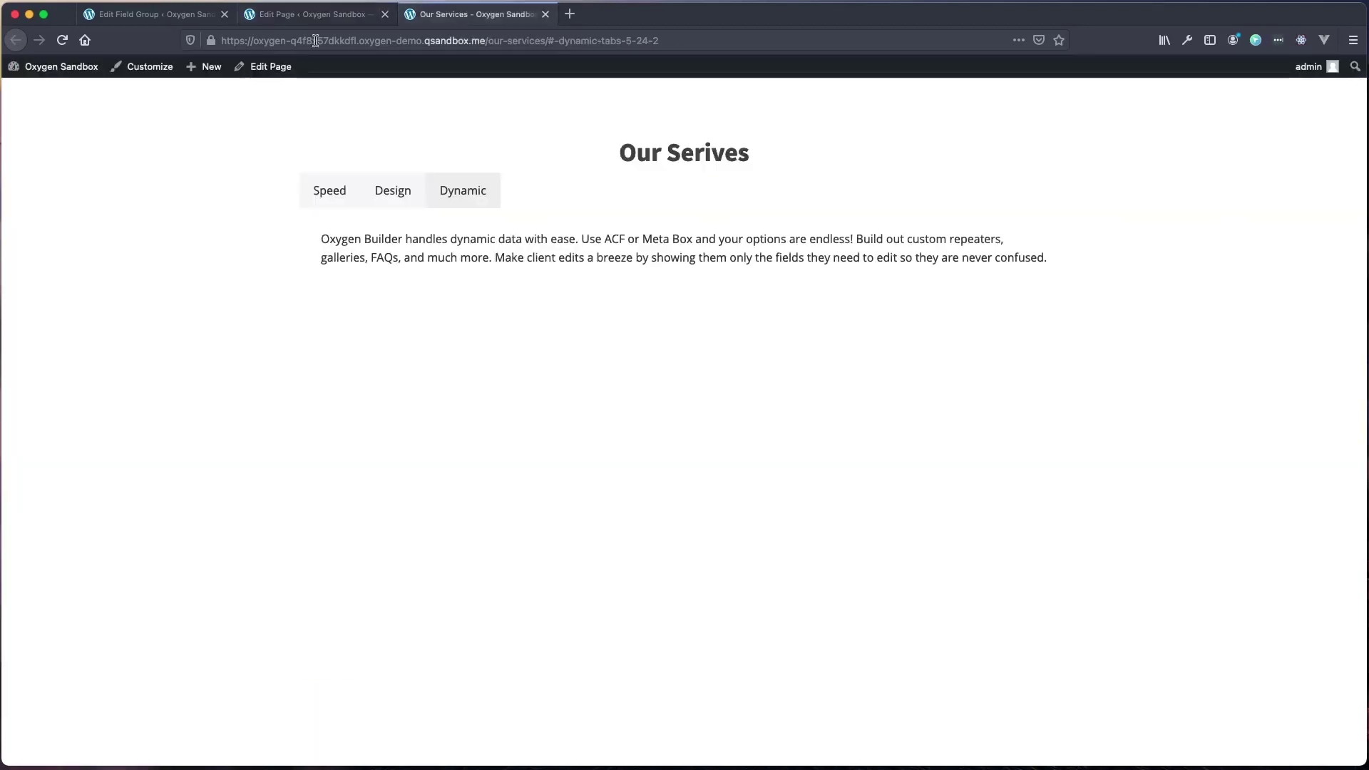
left_click(62, 42)
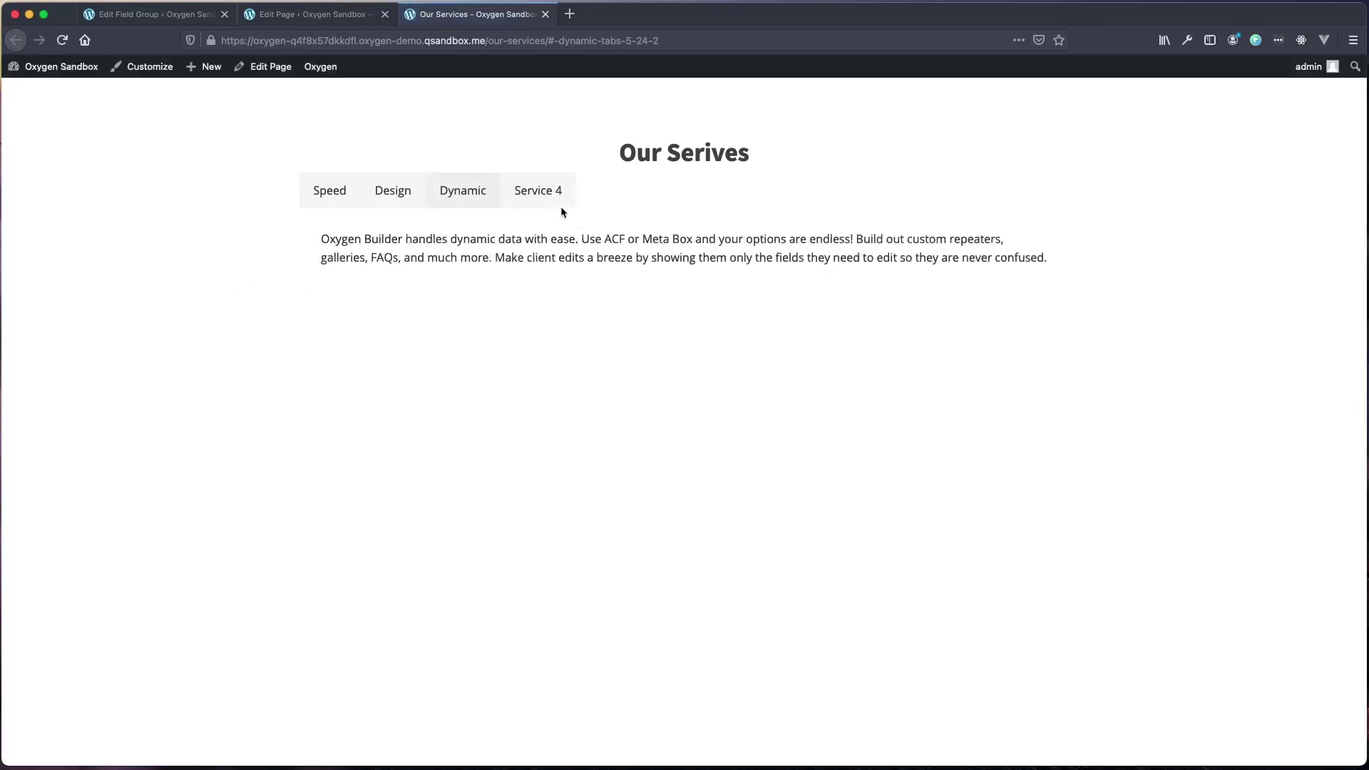
left_click(525, 197)
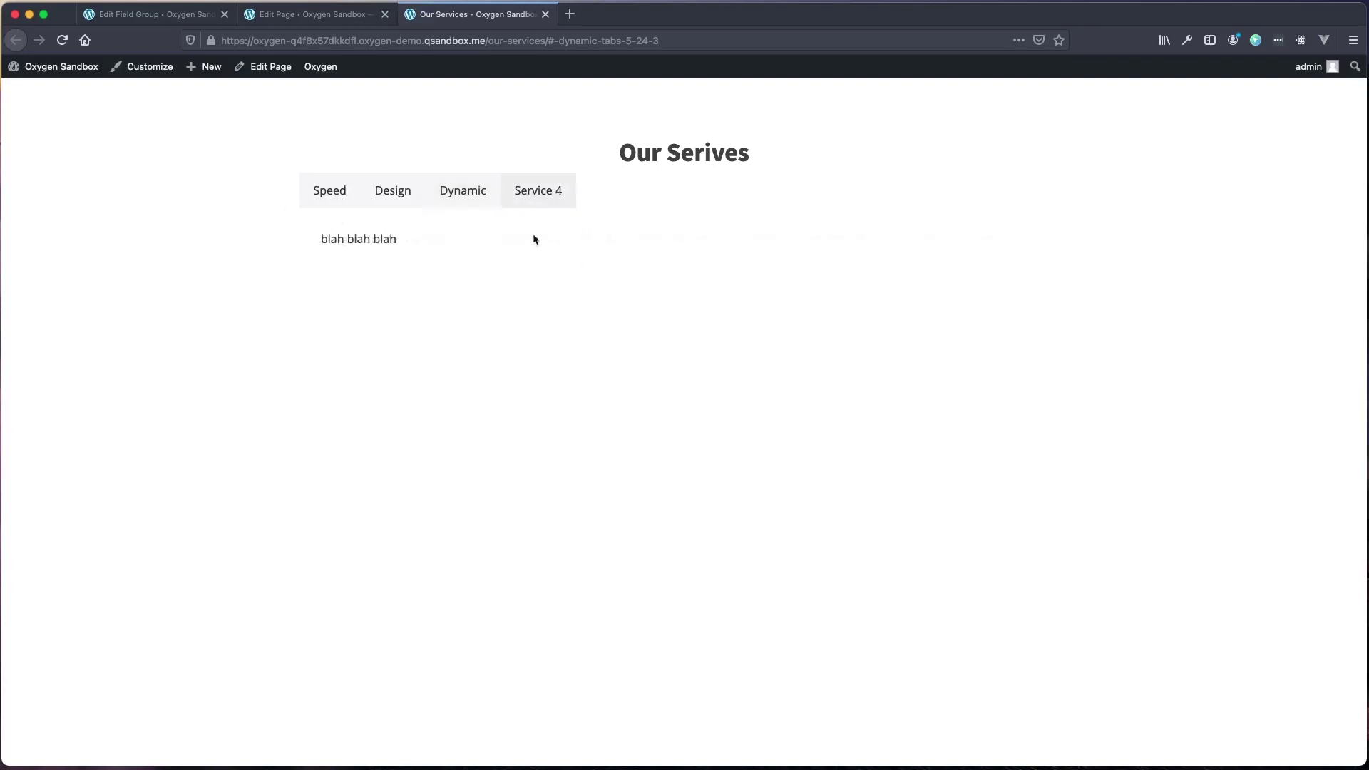
left_click(449, 204)
left_click(385, 200)
left_click(322, 194)
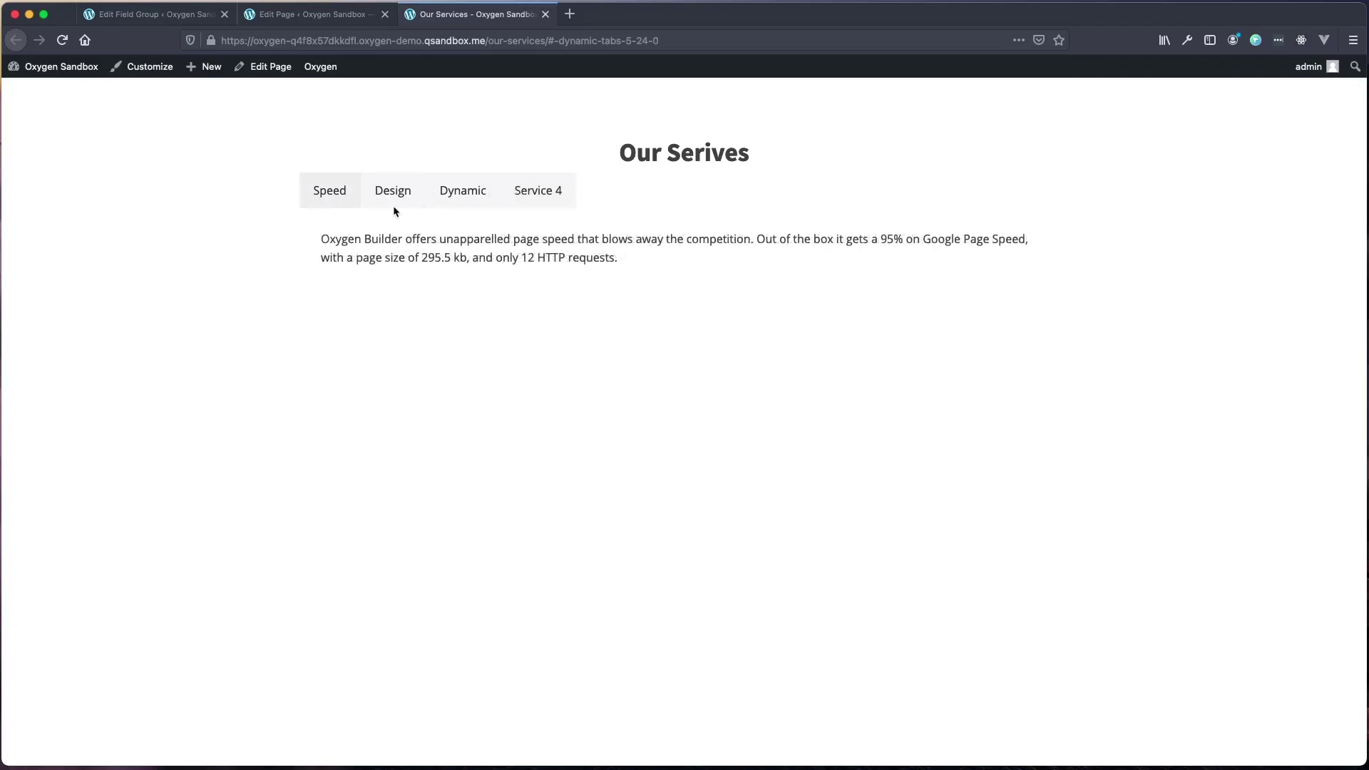
Remove the "Service 4" entry from the page's Our Services fields and update the page.
left_click(287, 15)
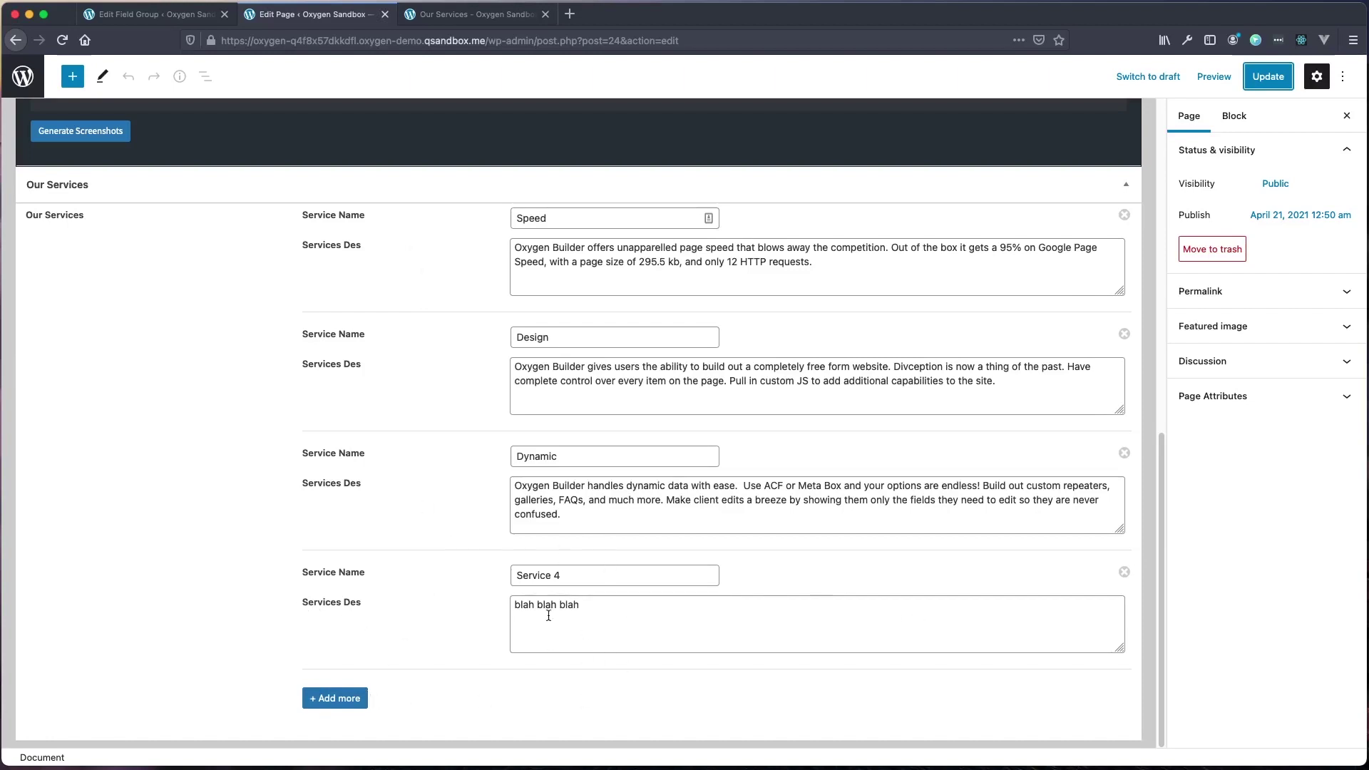
left_click(1125, 574)
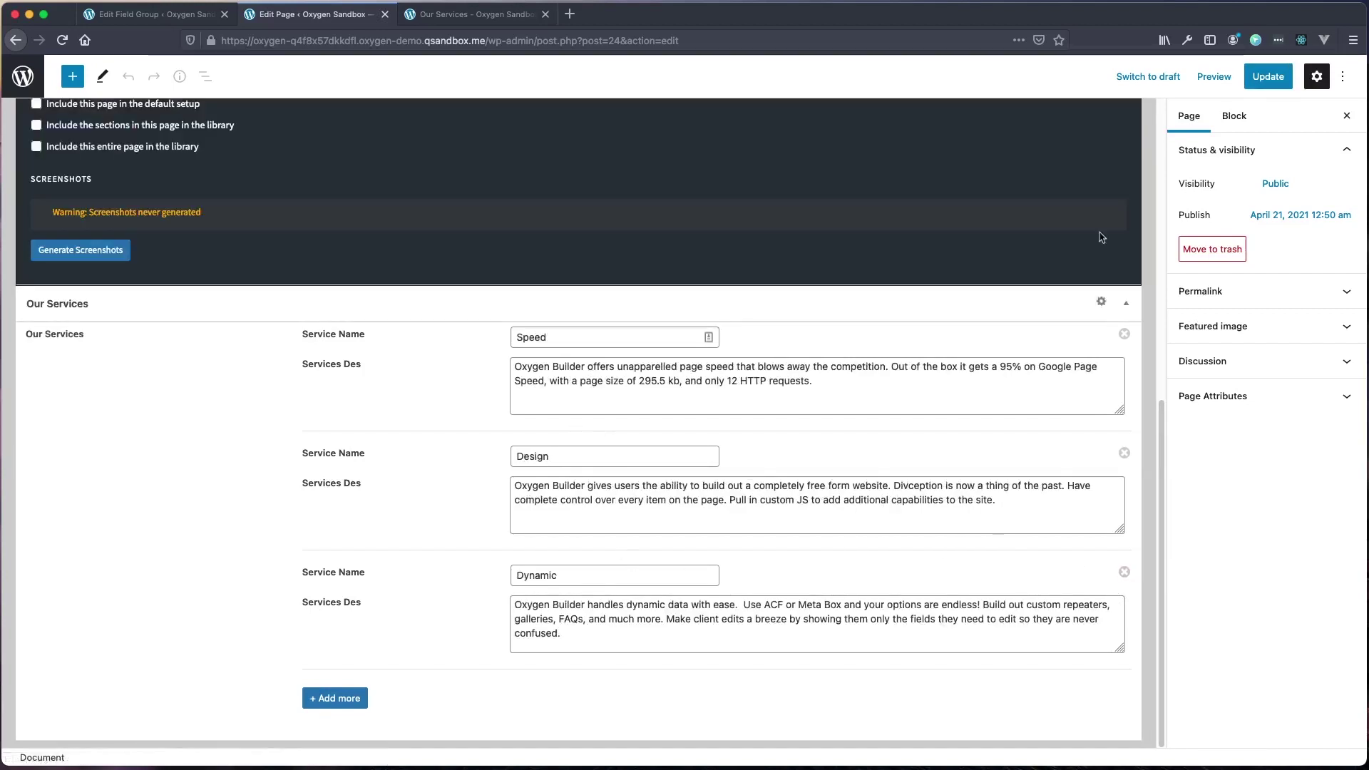
left_click(1268, 76)
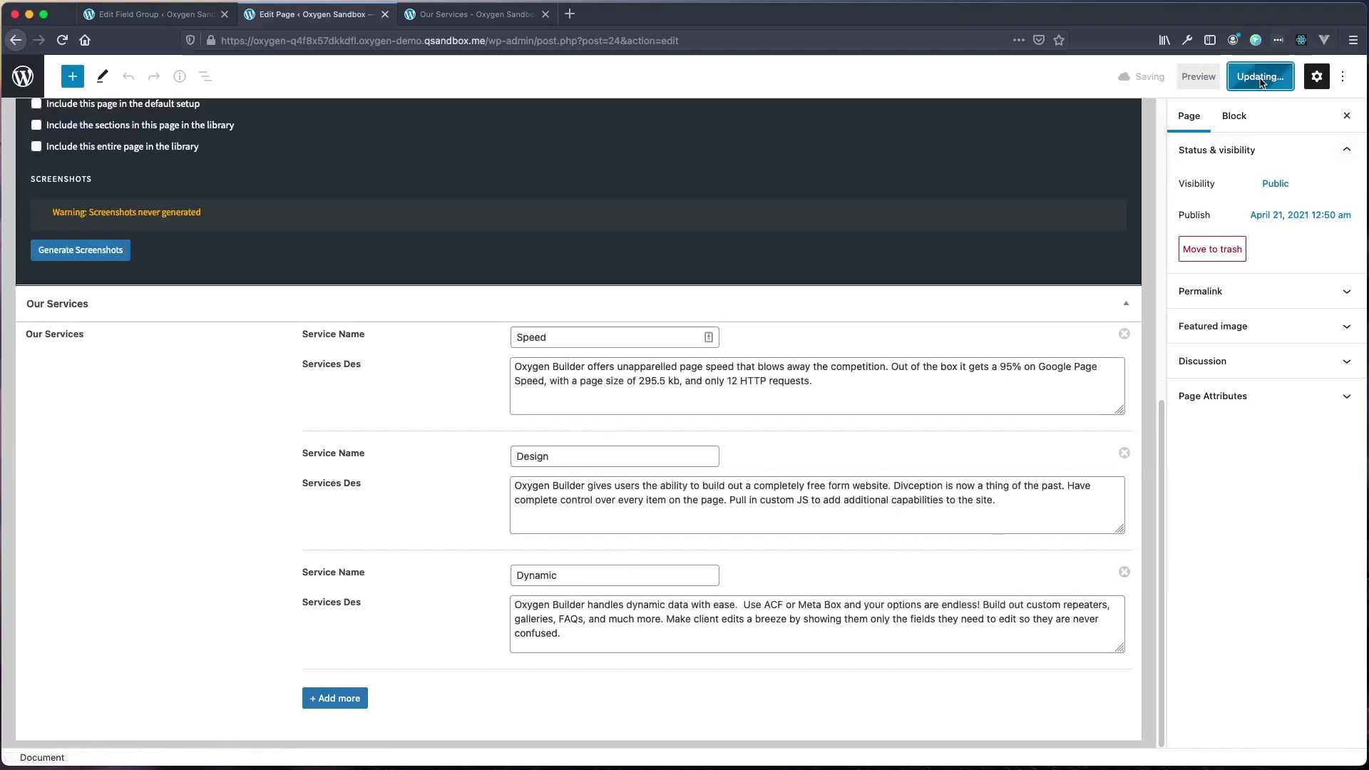
Refresh the front-end services page after the entry's removal and check the Design, Dynamic and Speed tabs.
left_click(497, 17)
left_click_drag(228, 284, 248, 266)
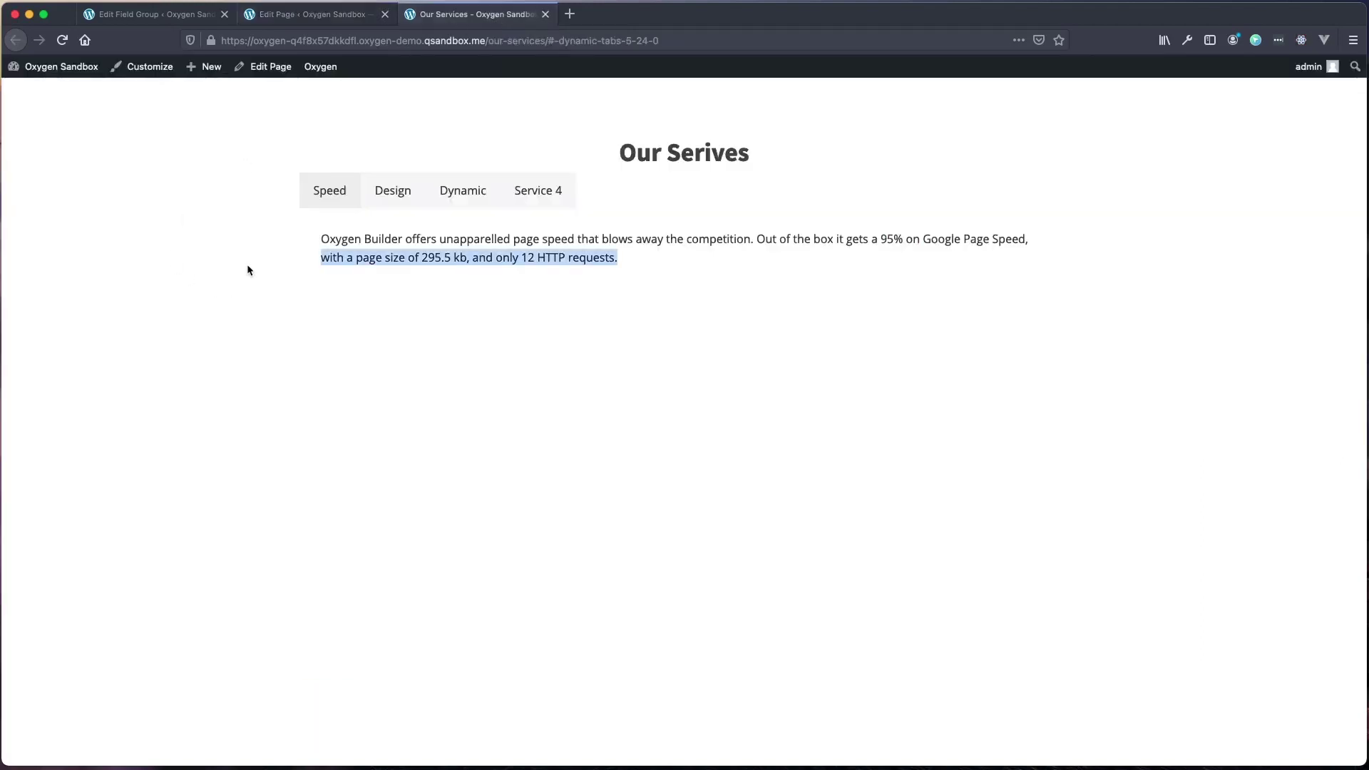
key("super+r")
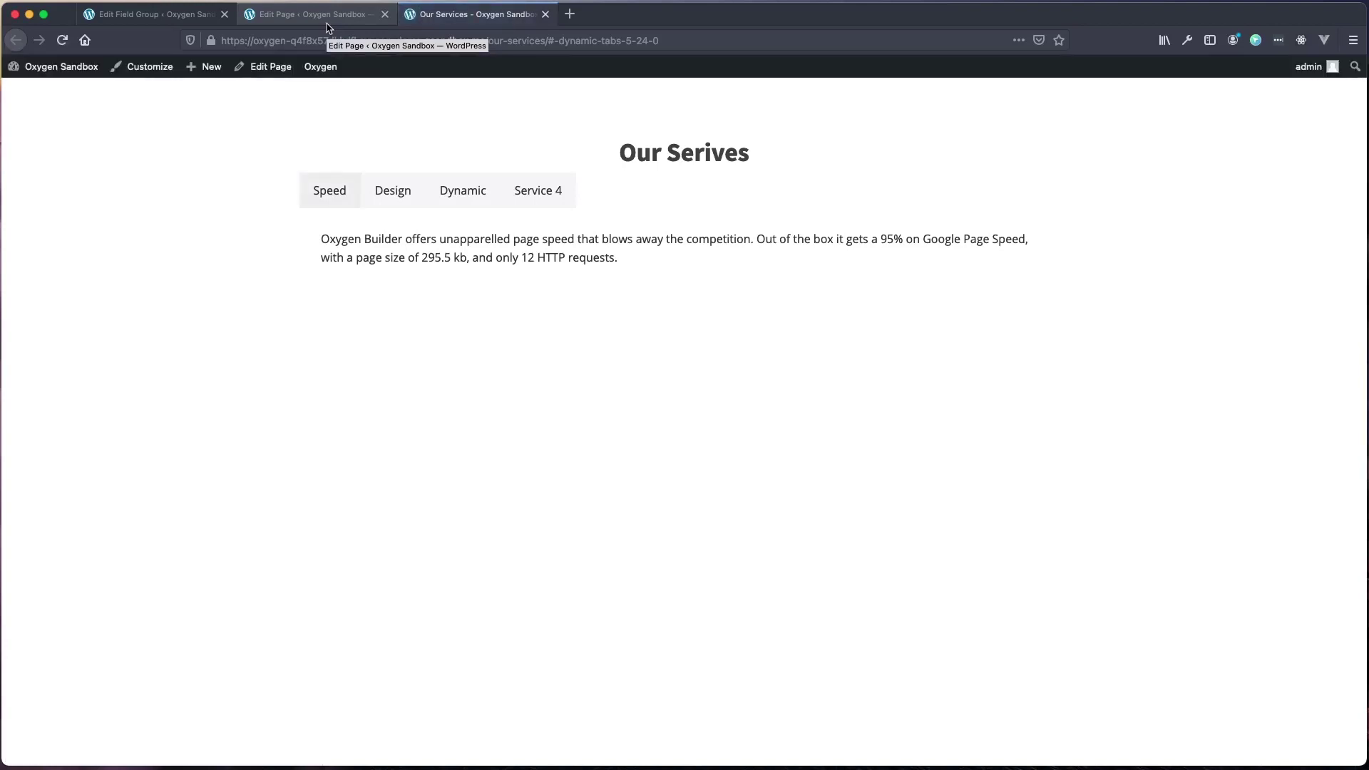
left_click(329, 24)
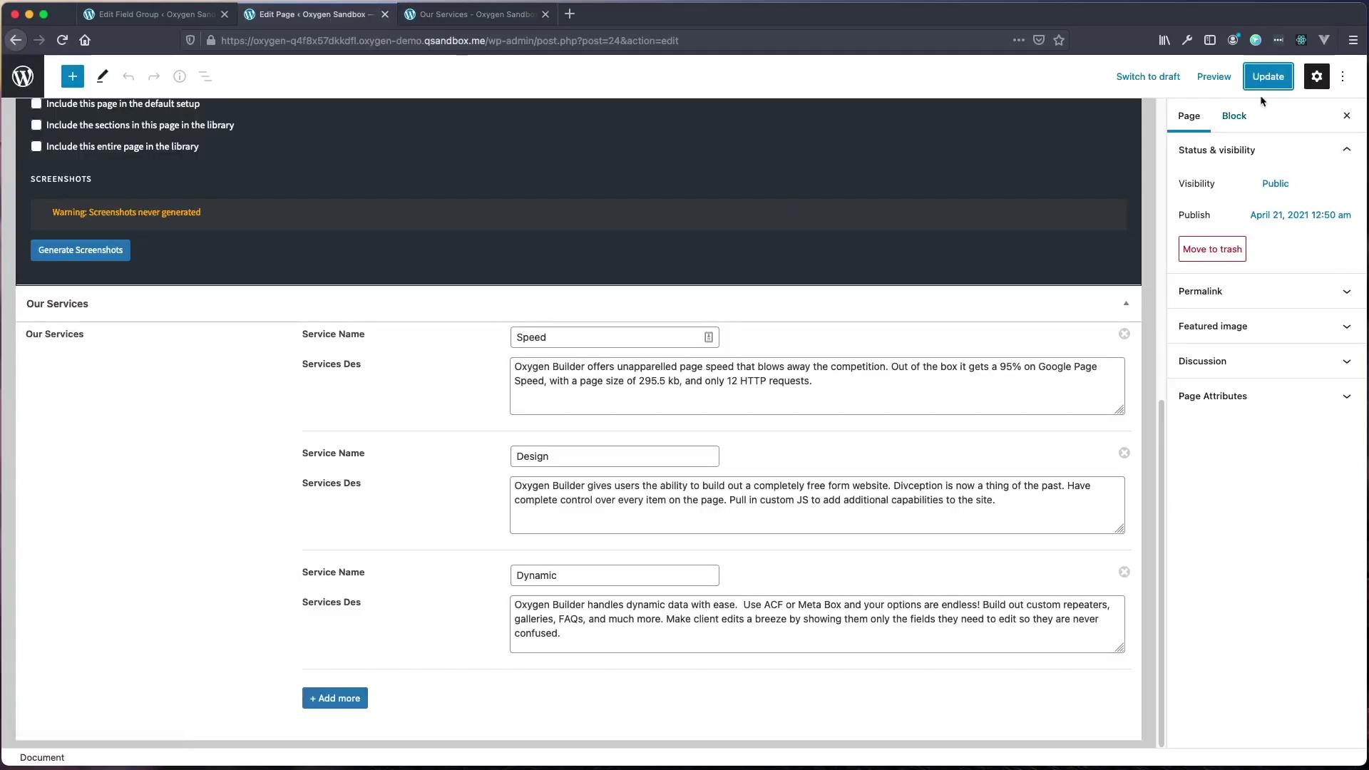
left_click(456, 14)
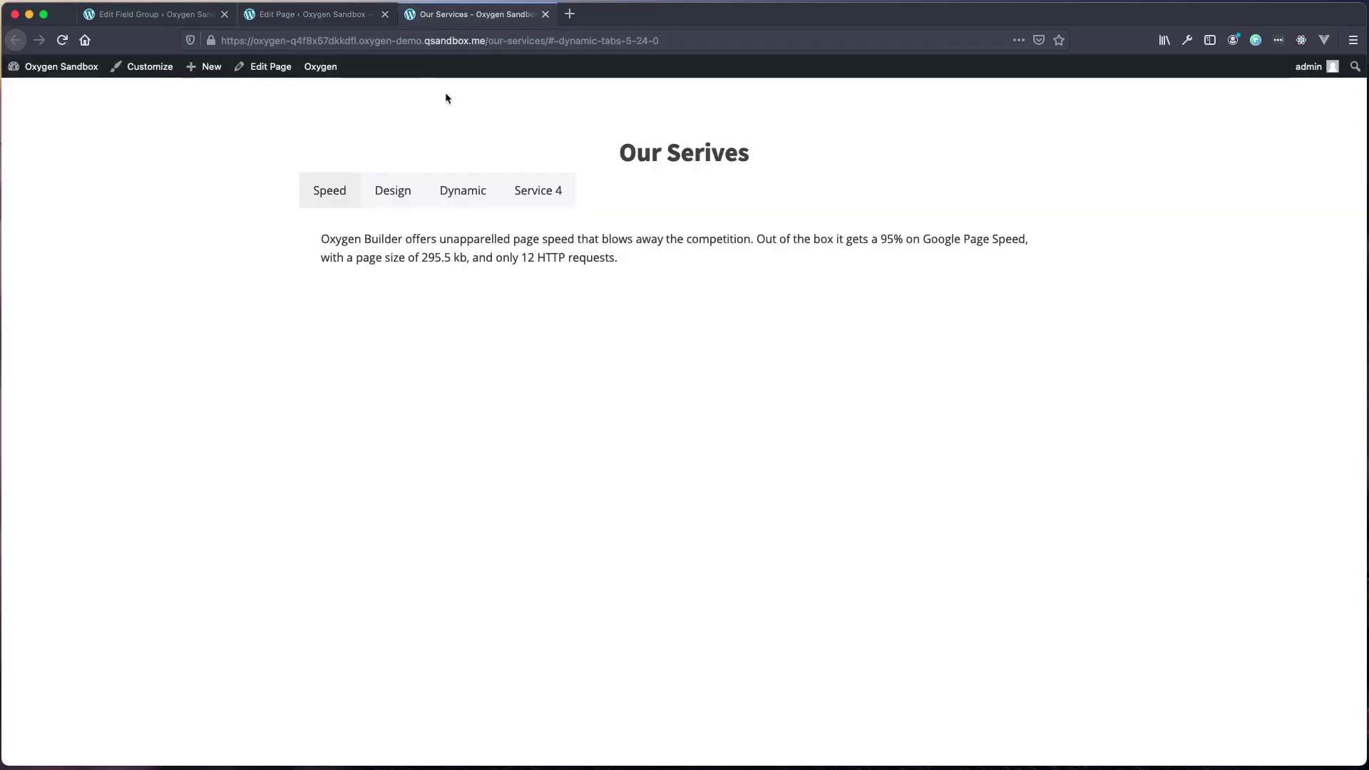
left_click(62, 41)
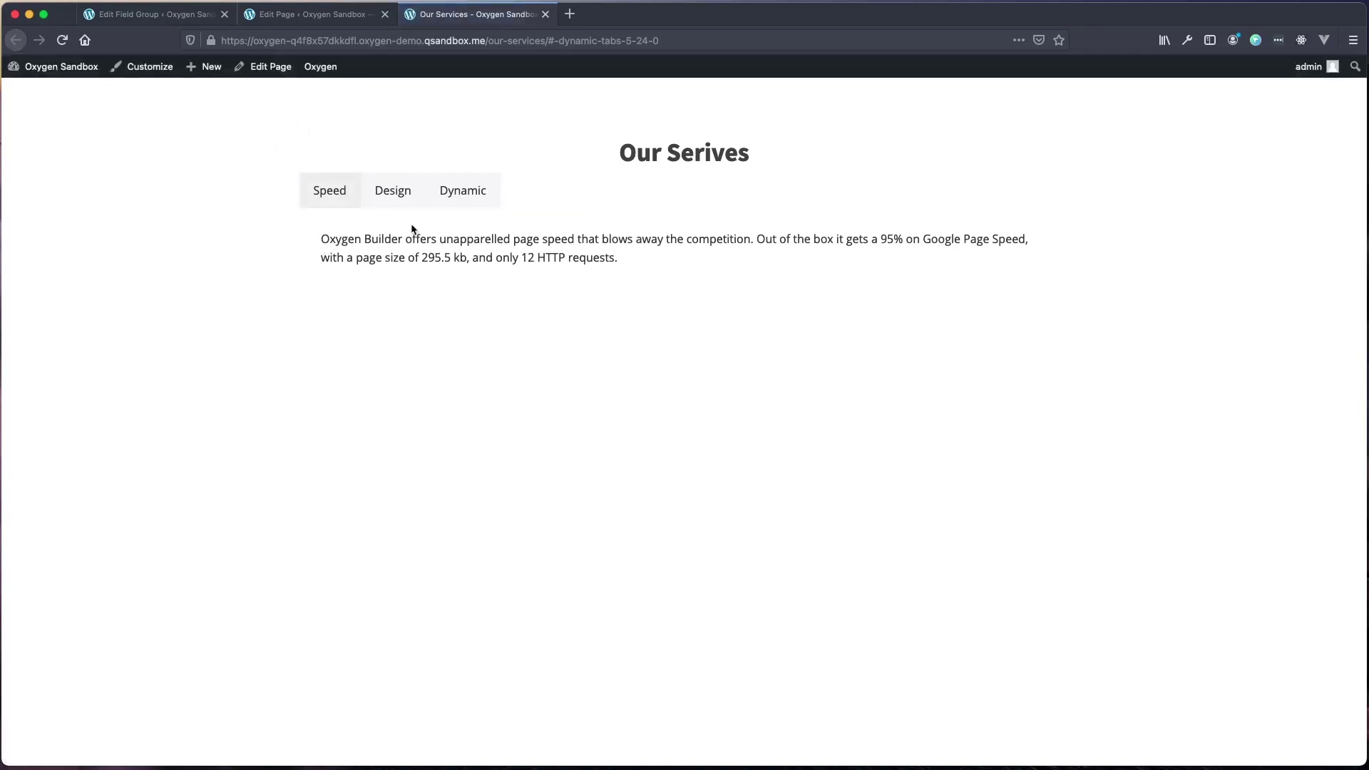
left_click(392, 194)
left_click(478, 194)
left_click(323, 190)
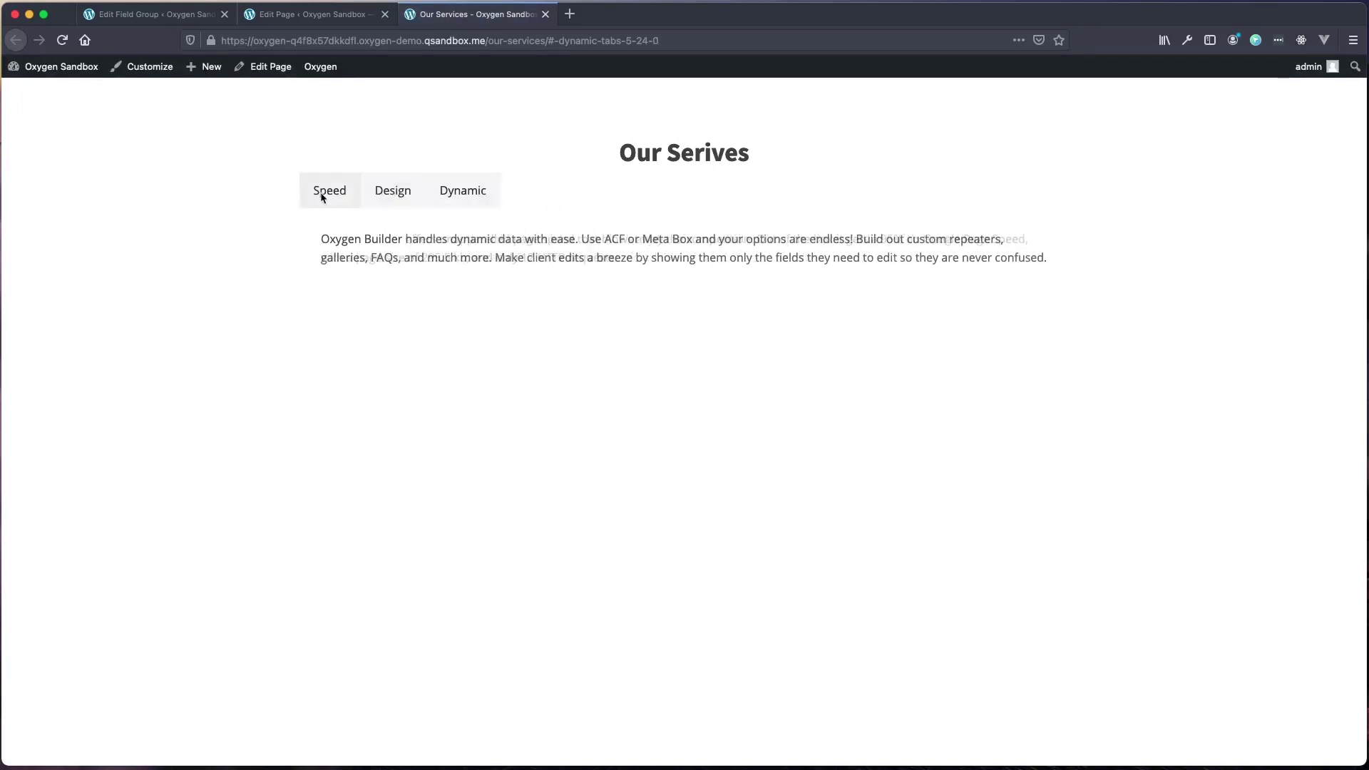
Open the Frequently Asked Questions page from the WordPress page list in the Oxygen visual editor and show its structure tree.
left_click(334, 22)
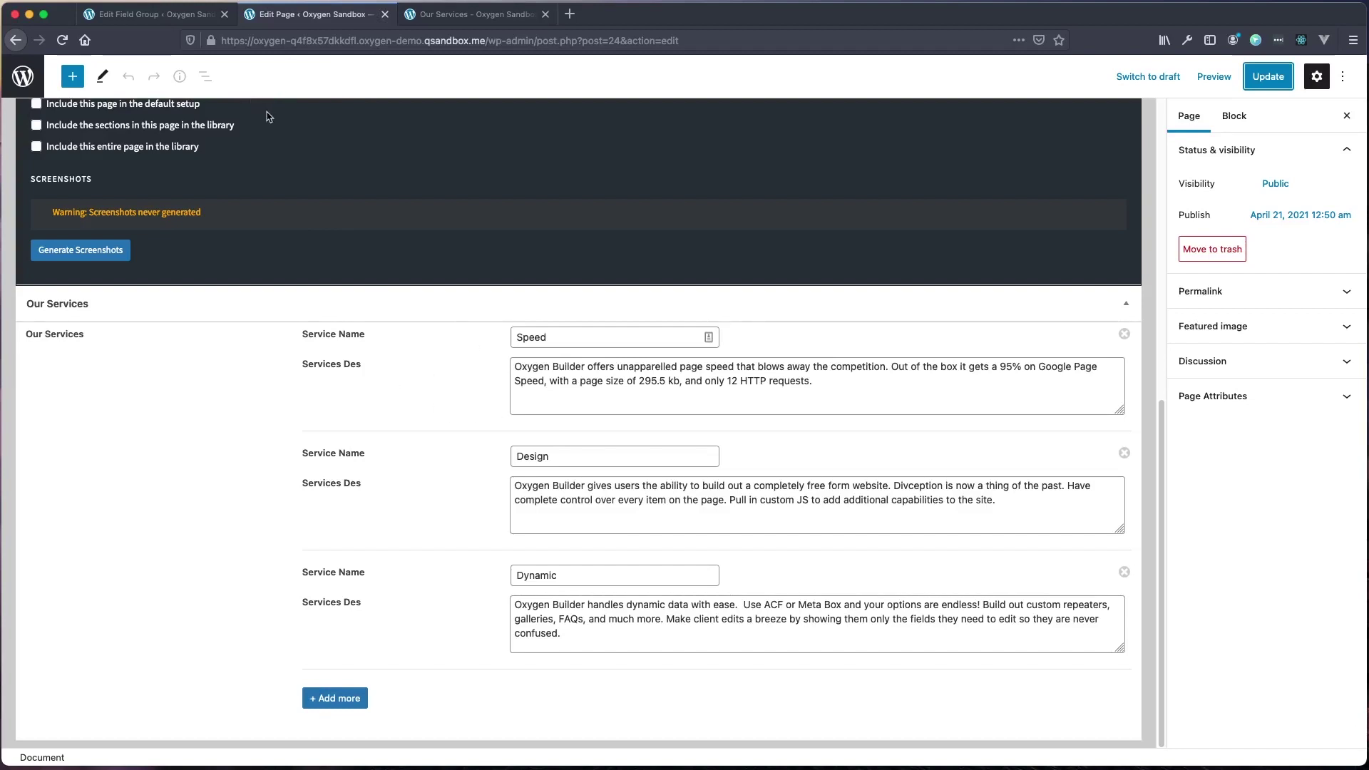
left_click(31, 85)
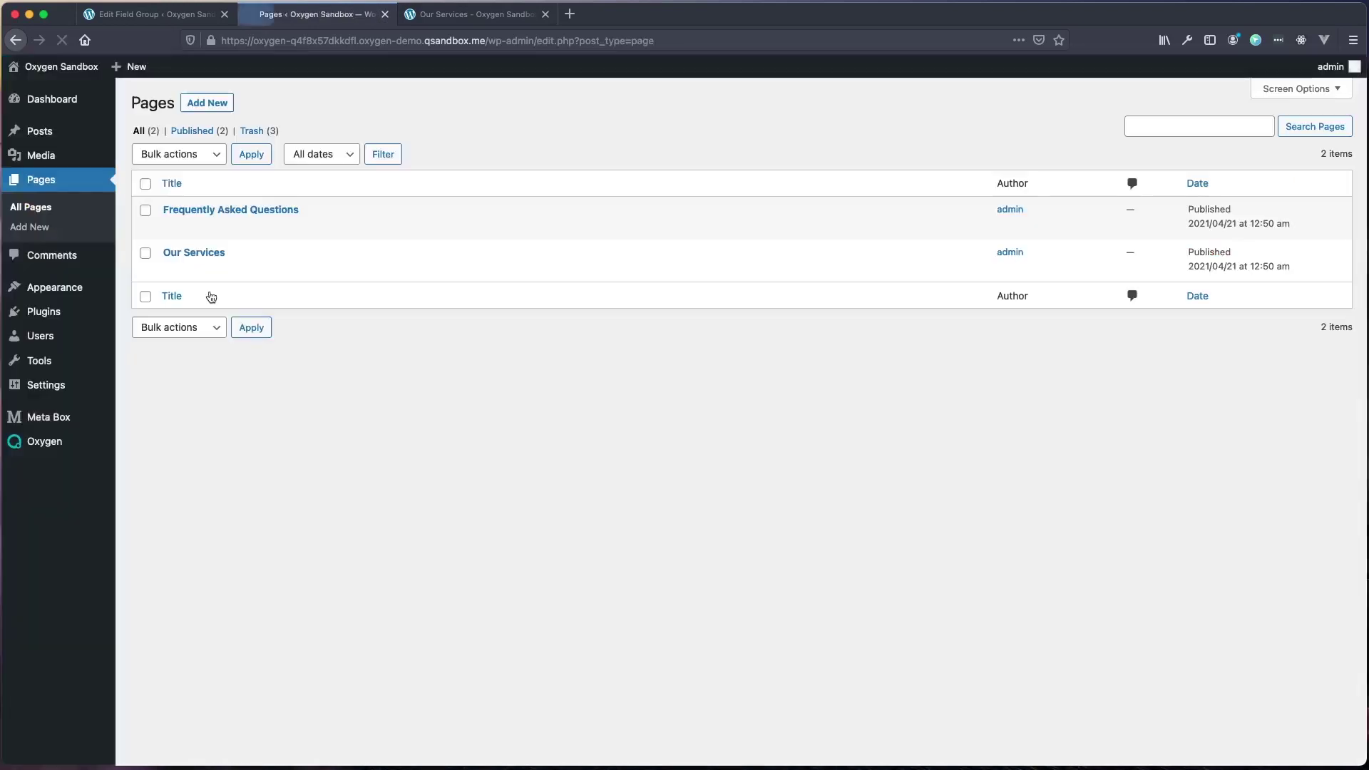
left_click(239, 211)
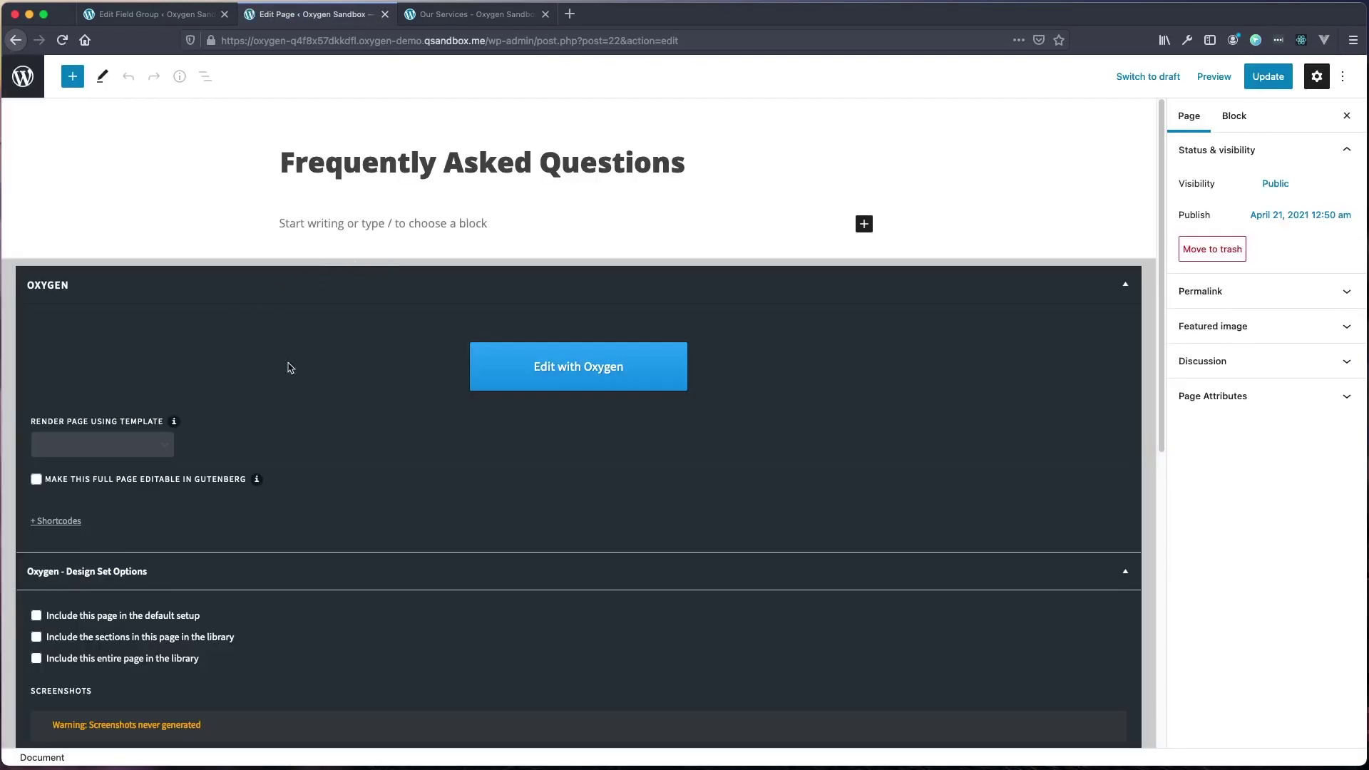
left_click(574, 371)
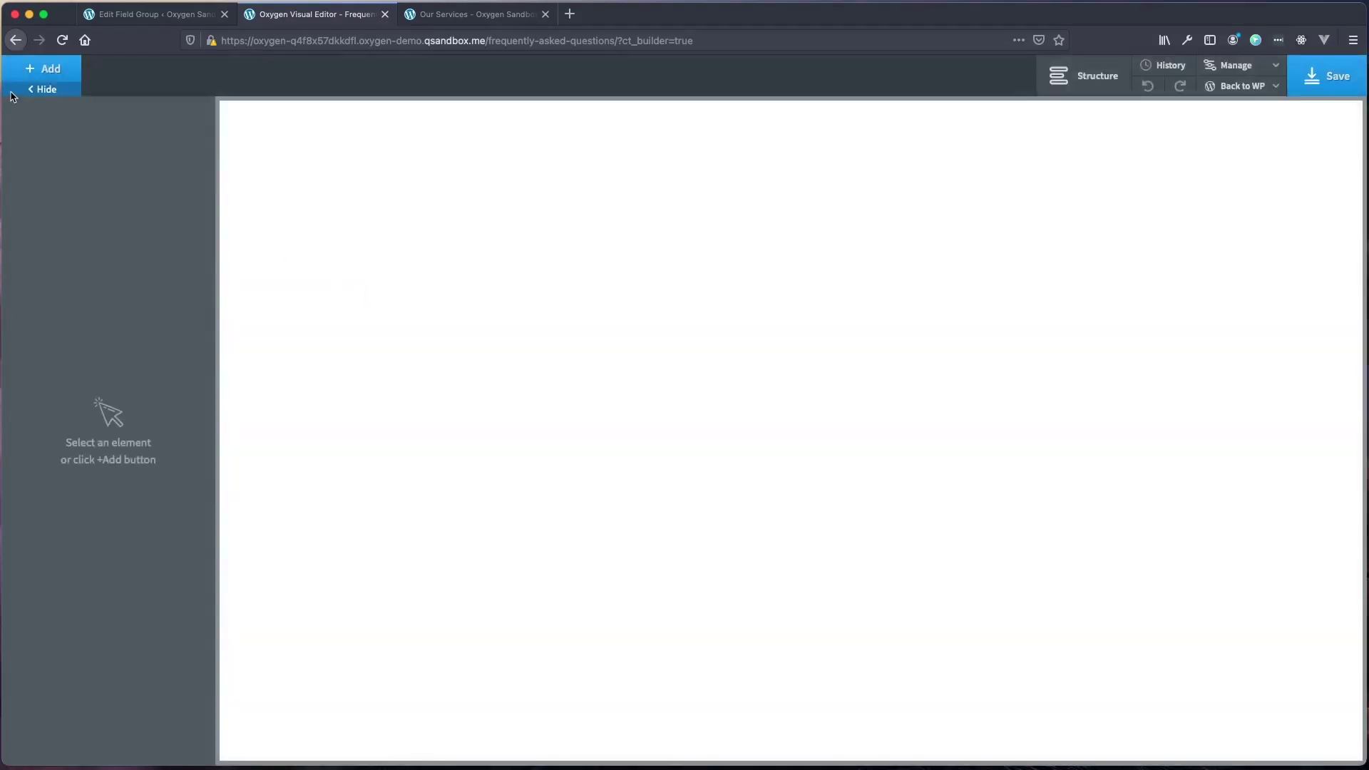
left_click(1079, 77)
Add a section containing a div with a heading that reads "FAQs".
left_click(42, 71)
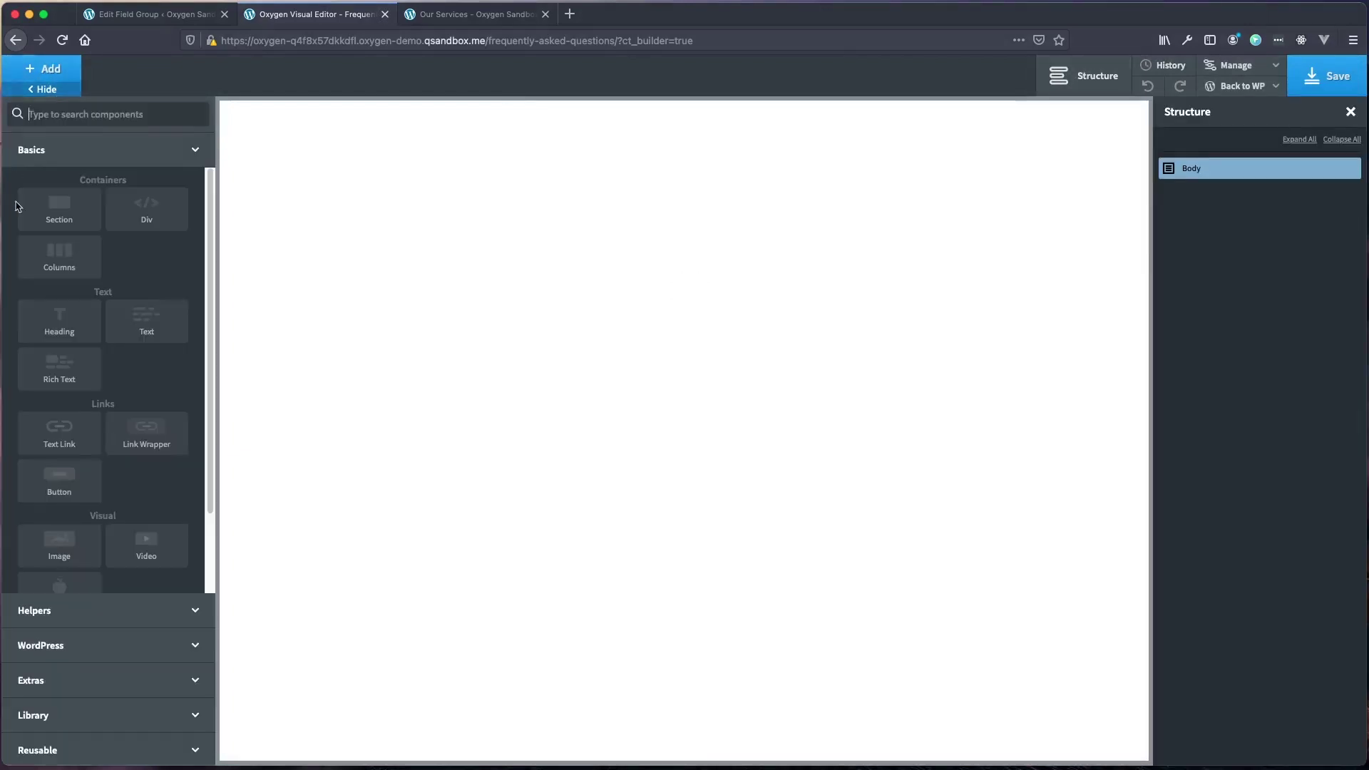
left_click(57, 207)
left_click(31, 67)
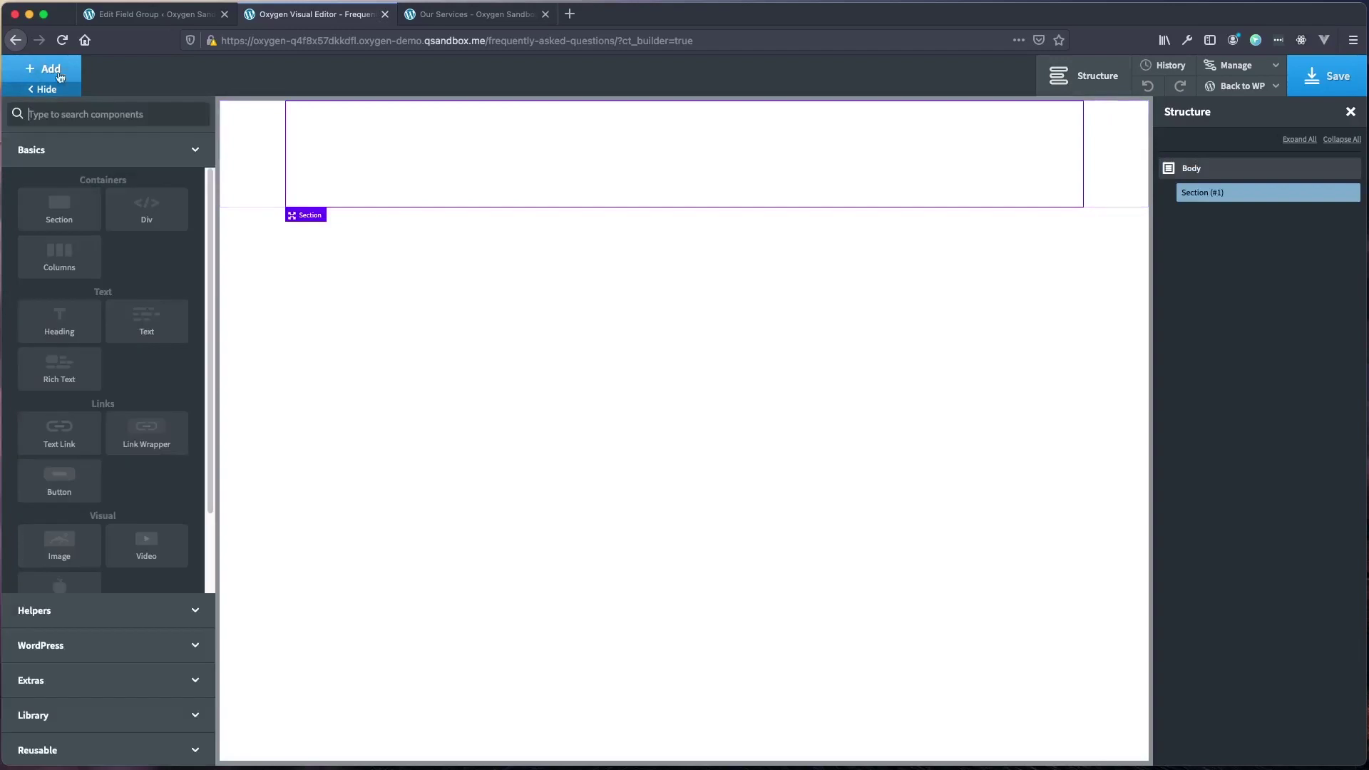
left_click(156, 203)
left_click(36, 71)
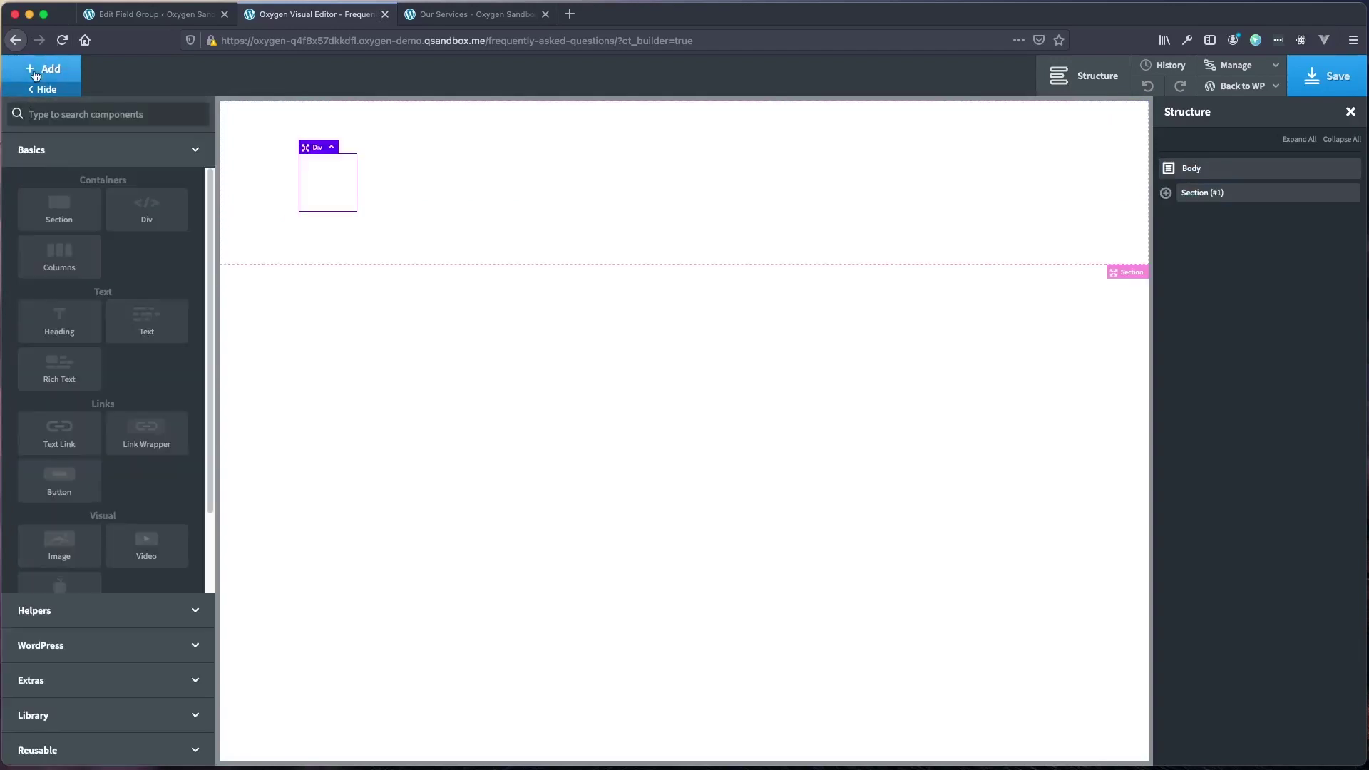
left_click(57, 319)
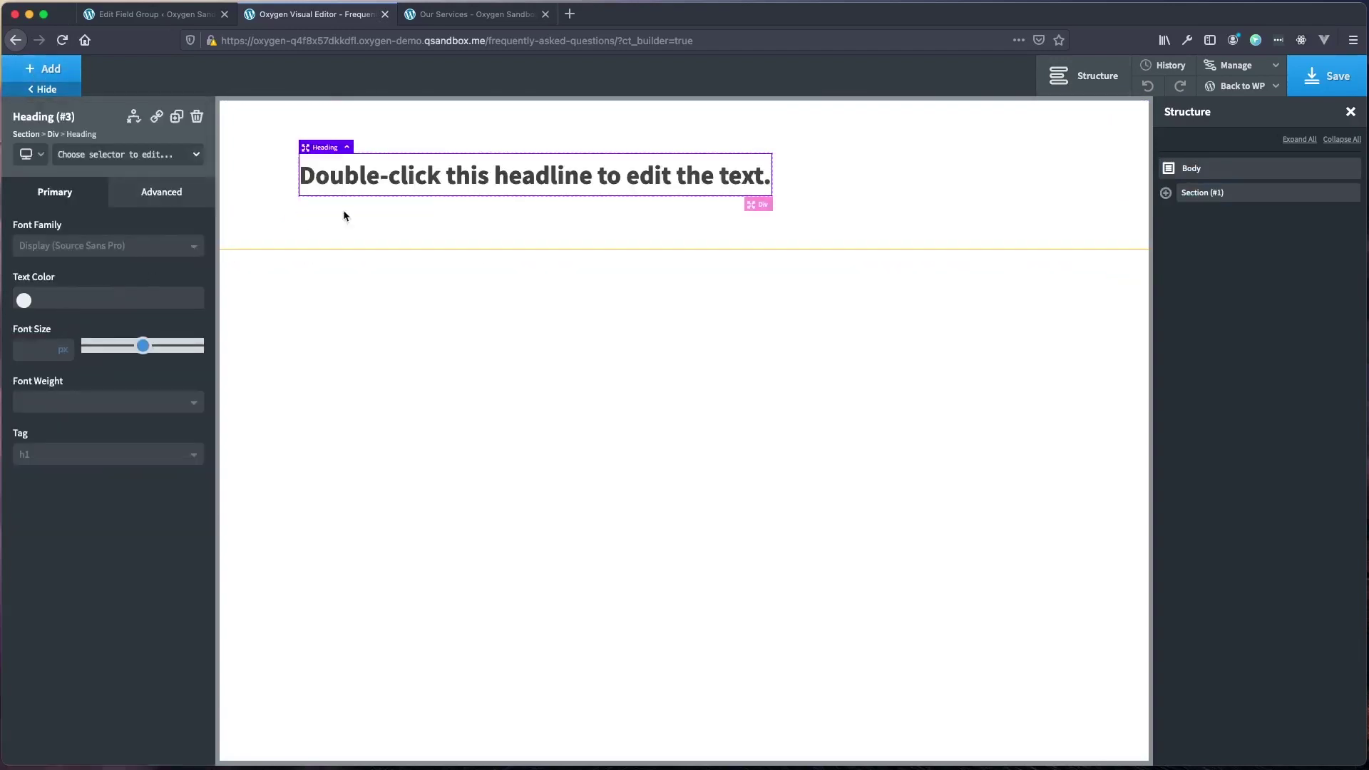
double_click(433, 178)
type("FAQs")
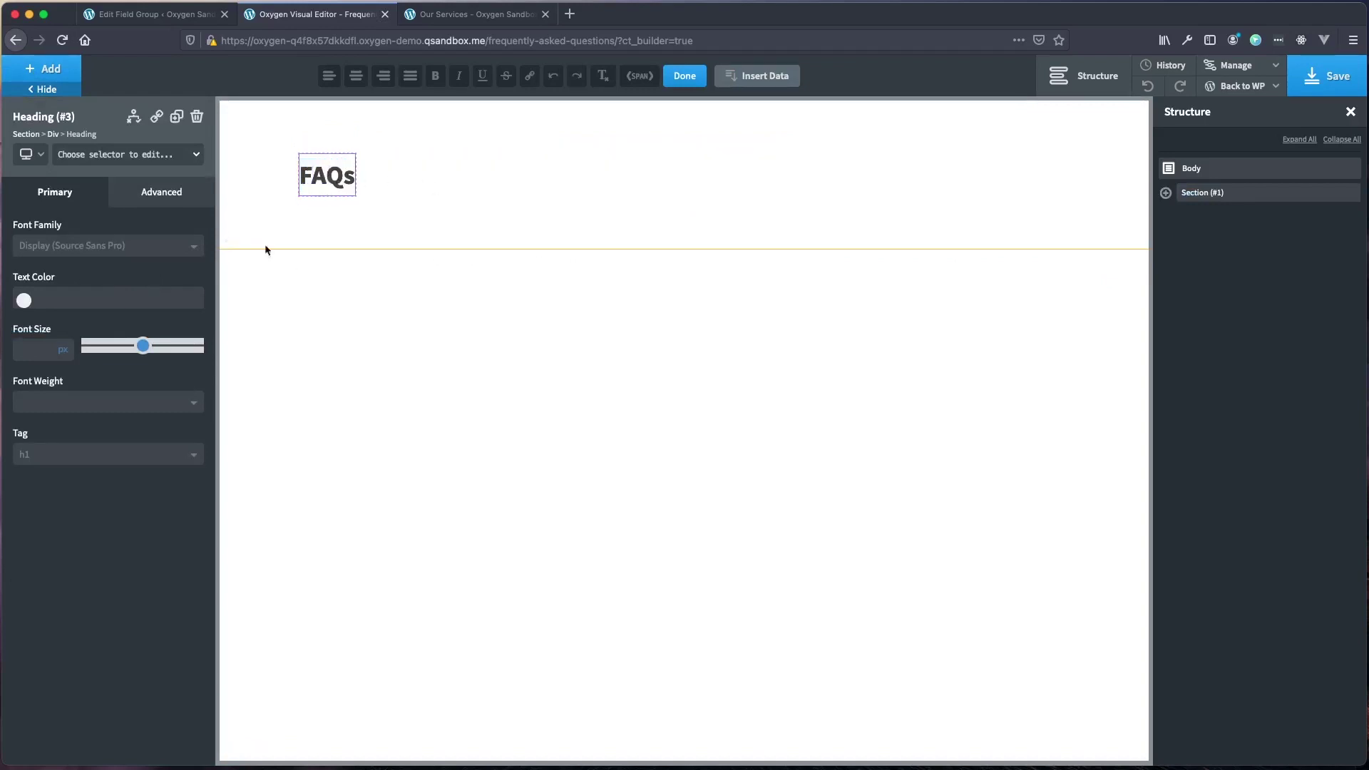
Expand the section's structure, then give the section a vertical child layout with centered horizontal item alignment.
left_click(1167, 193)
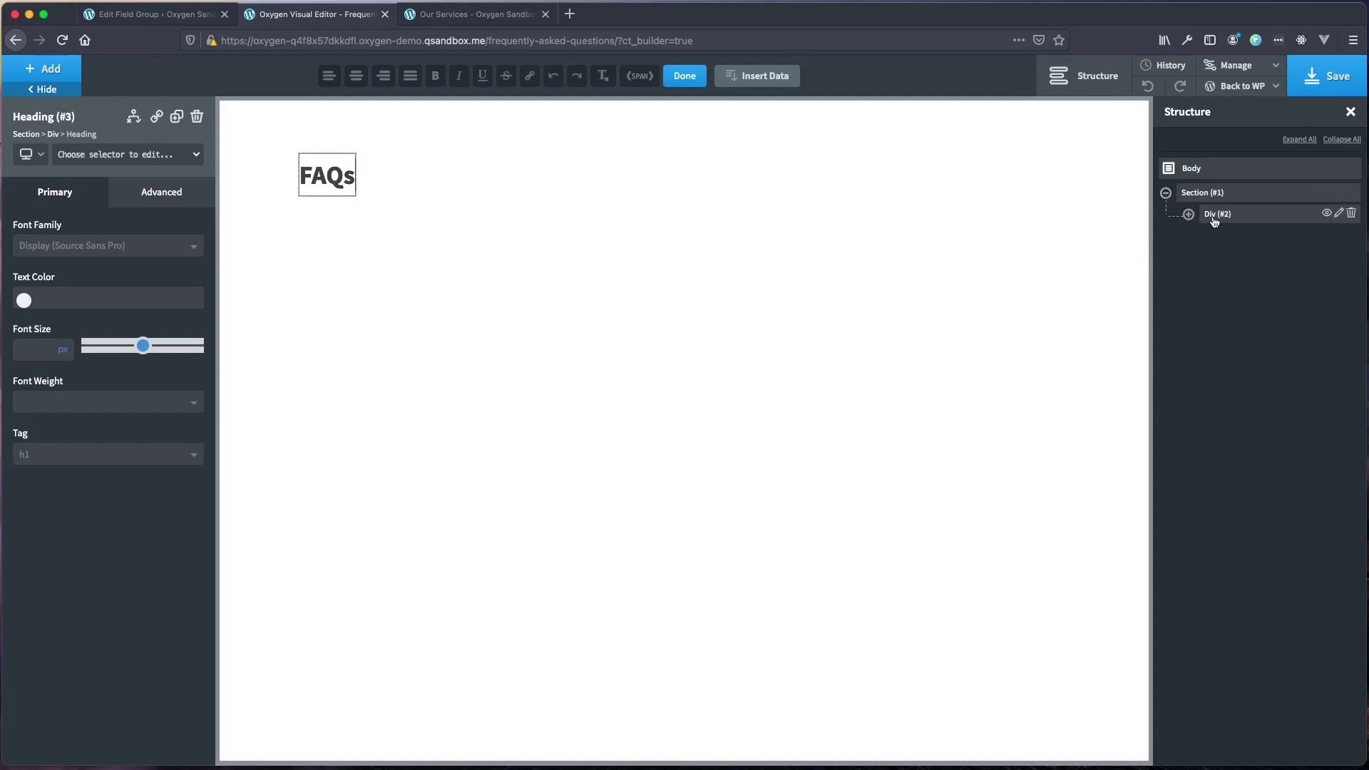
left_click(1188, 214)
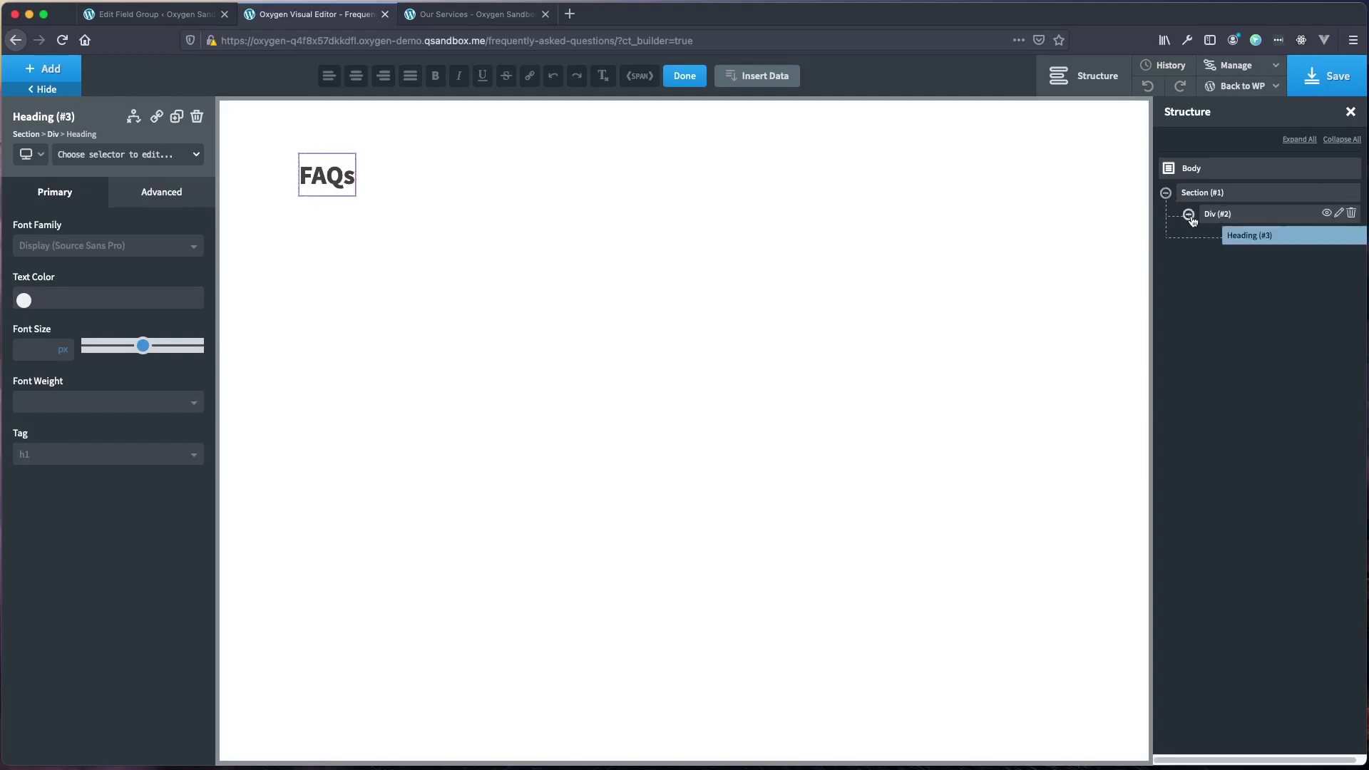
left_click(1230, 194)
left_click(57, 369)
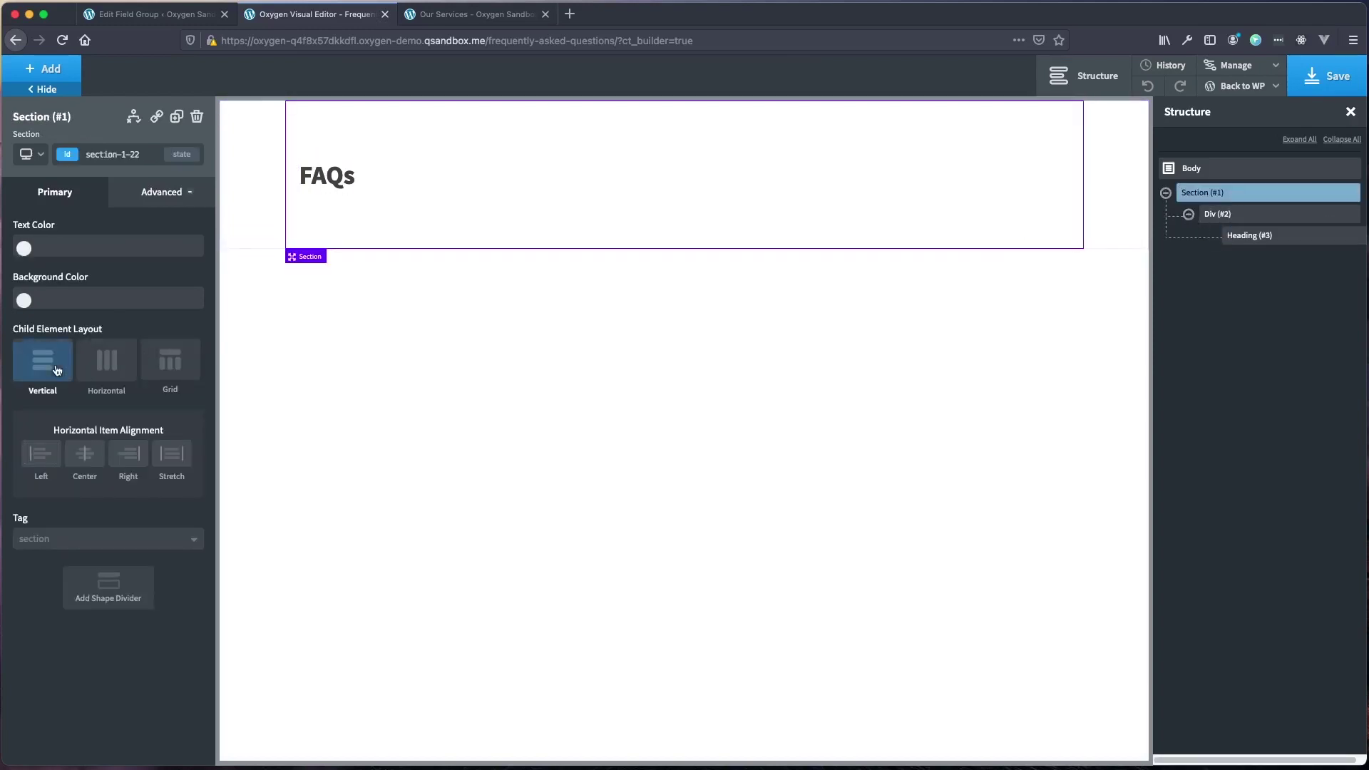
left_click(85, 457)
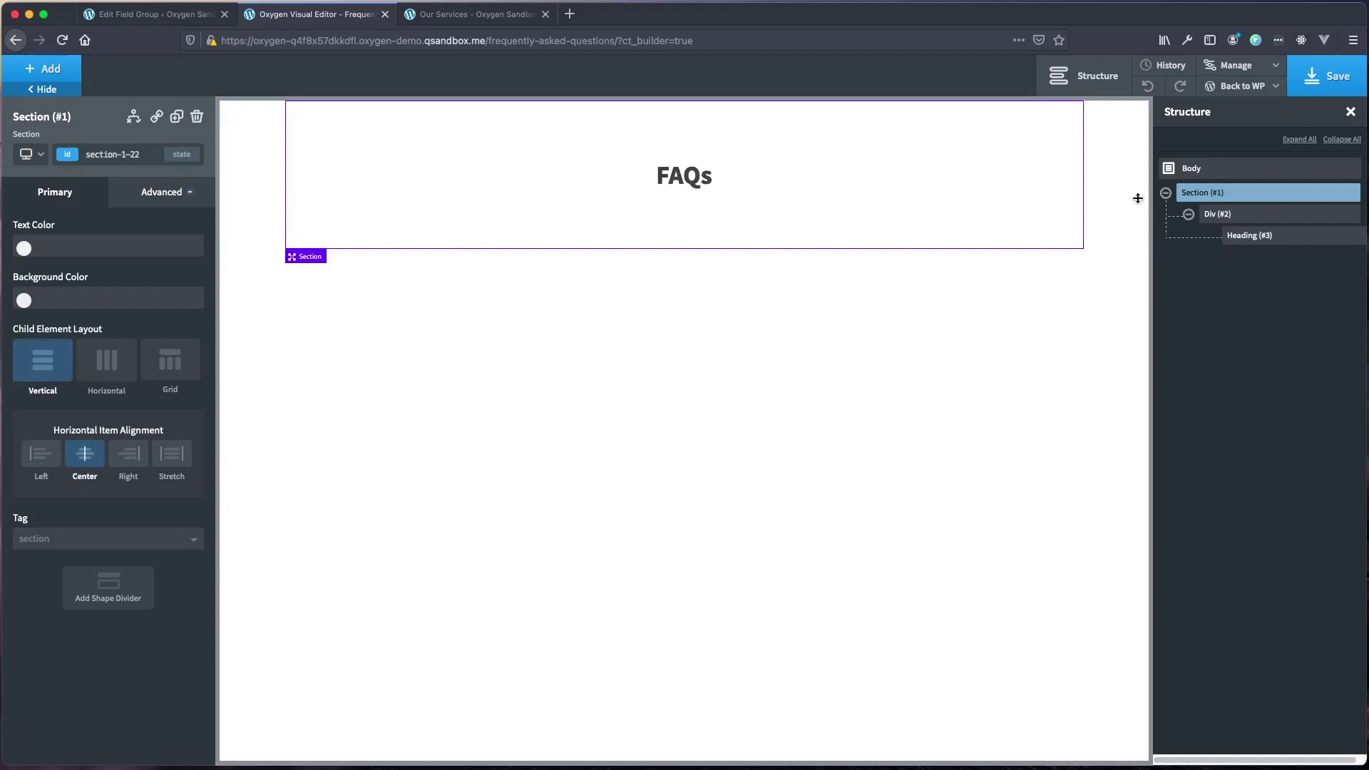
Give the div inside the section a vertical layout with centered horizontal alignment and a width of 100%.
left_click(1237, 216)
left_click(52, 263)
left_click(86, 362)
left_click(197, 544)
type("00")
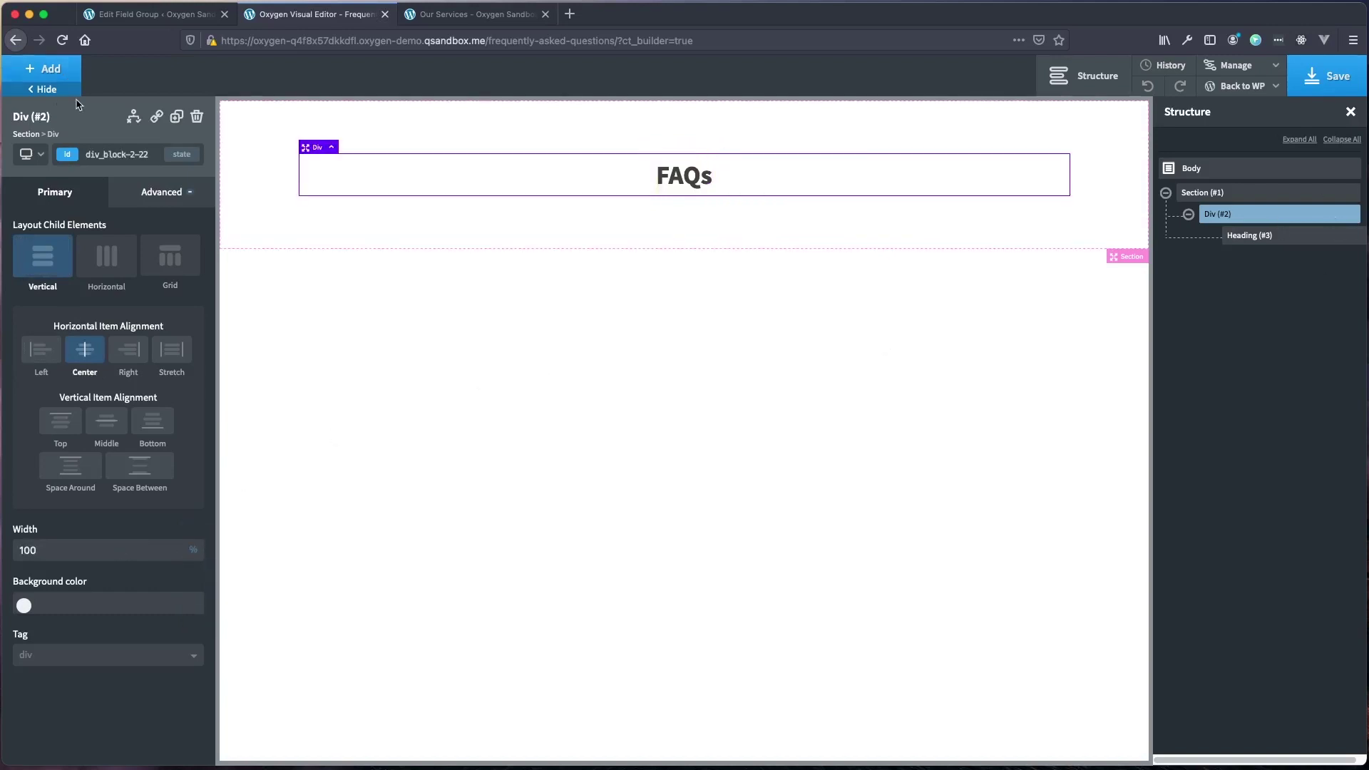
Add a Pro Accordion from the Extras components to the div, below the FAQs heading.
left_click(41, 75)
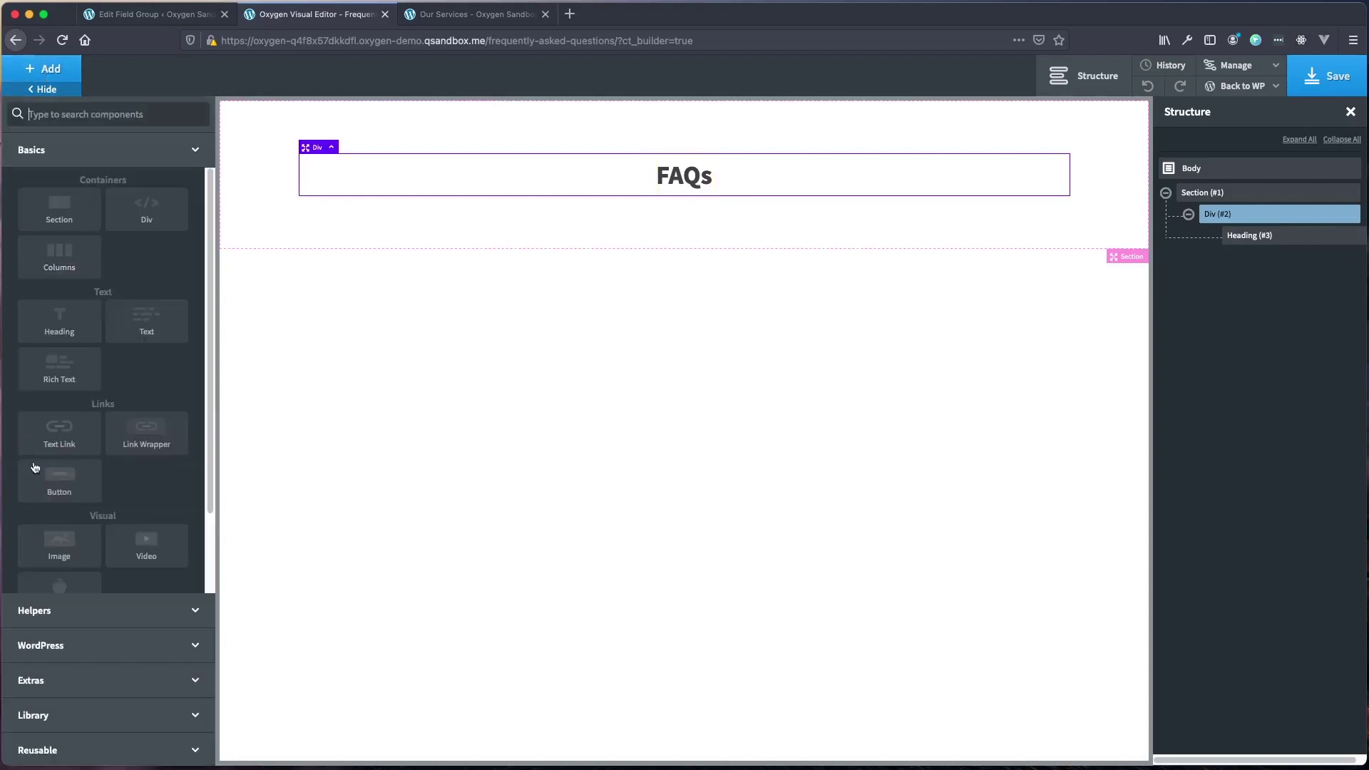
left_click(61, 683)
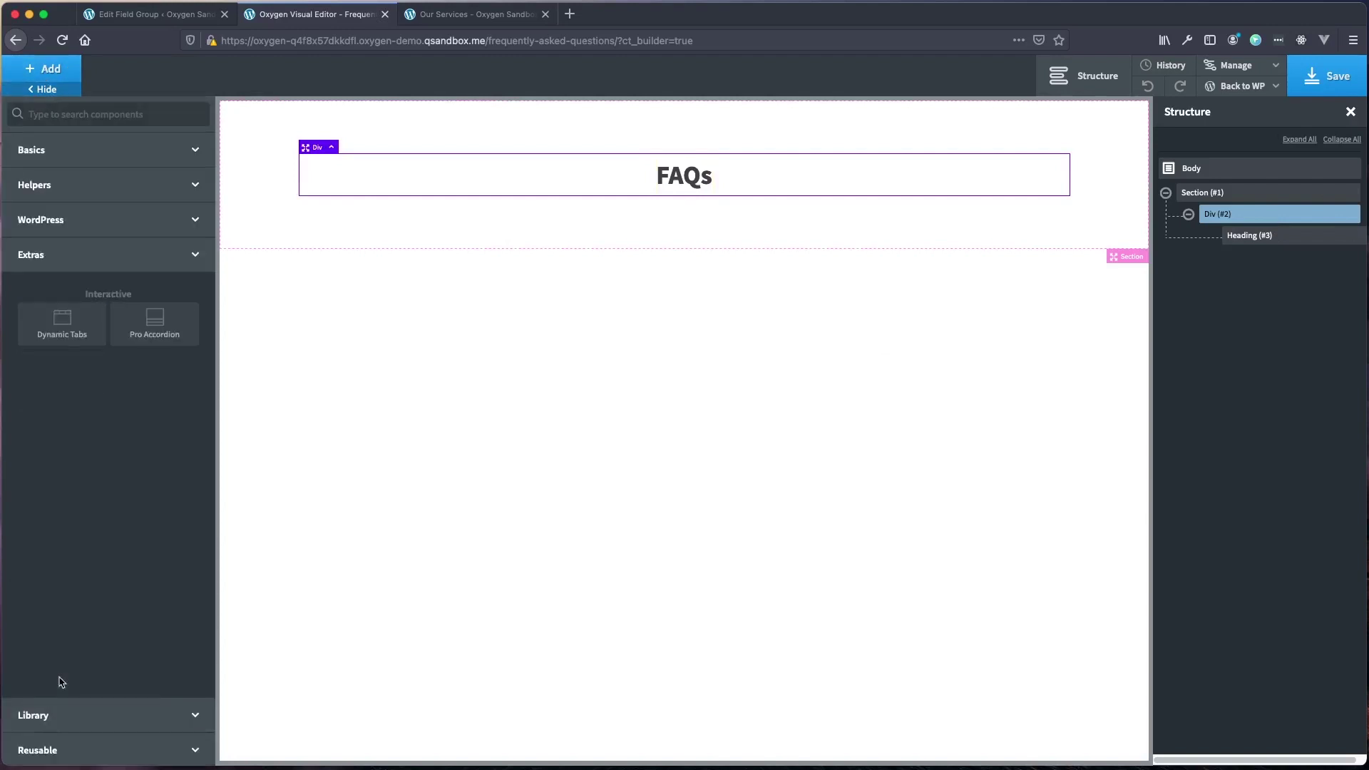
left_click(153, 338)
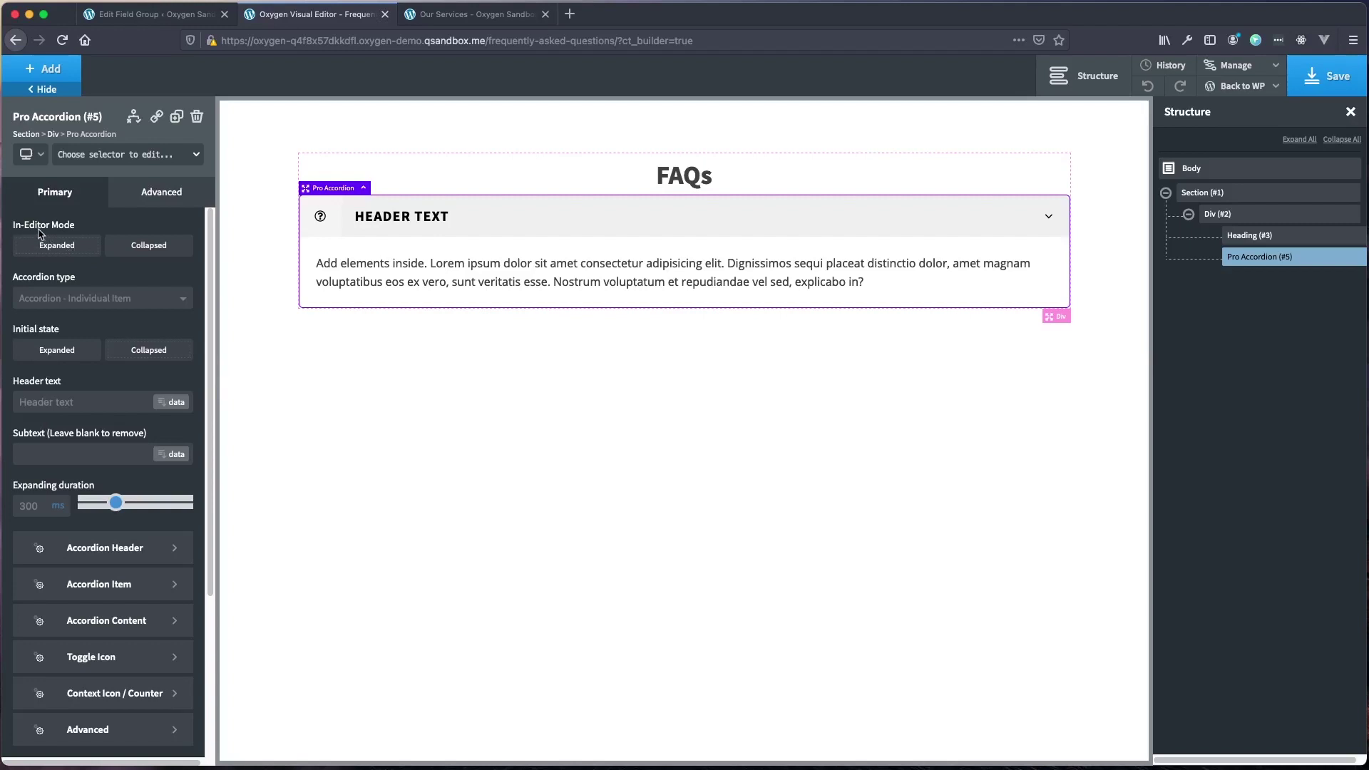
Preview the accordion collapsed, return its in-editor mode to Expanded, and set its type to Accordion - Dynamic Items (Meta Box).
left_click(146, 250)
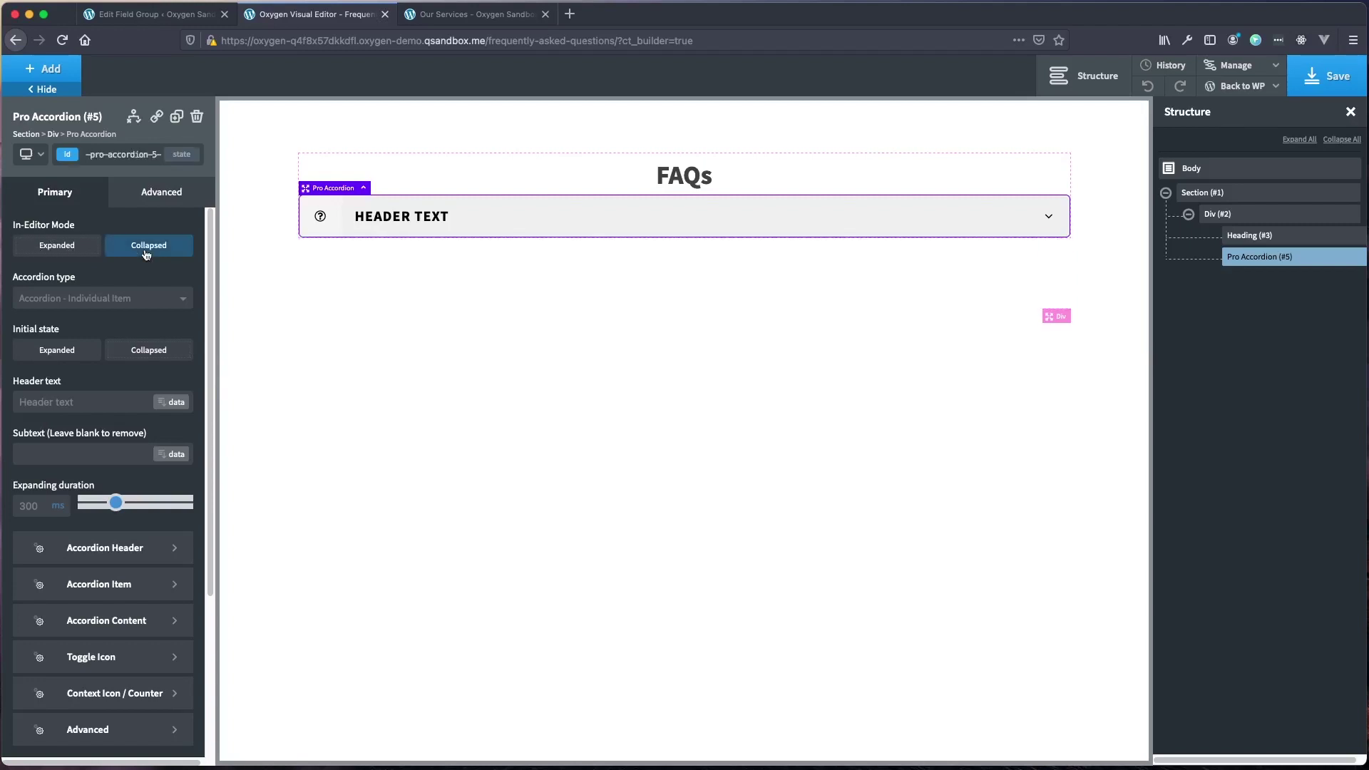
left_click(75, 247)
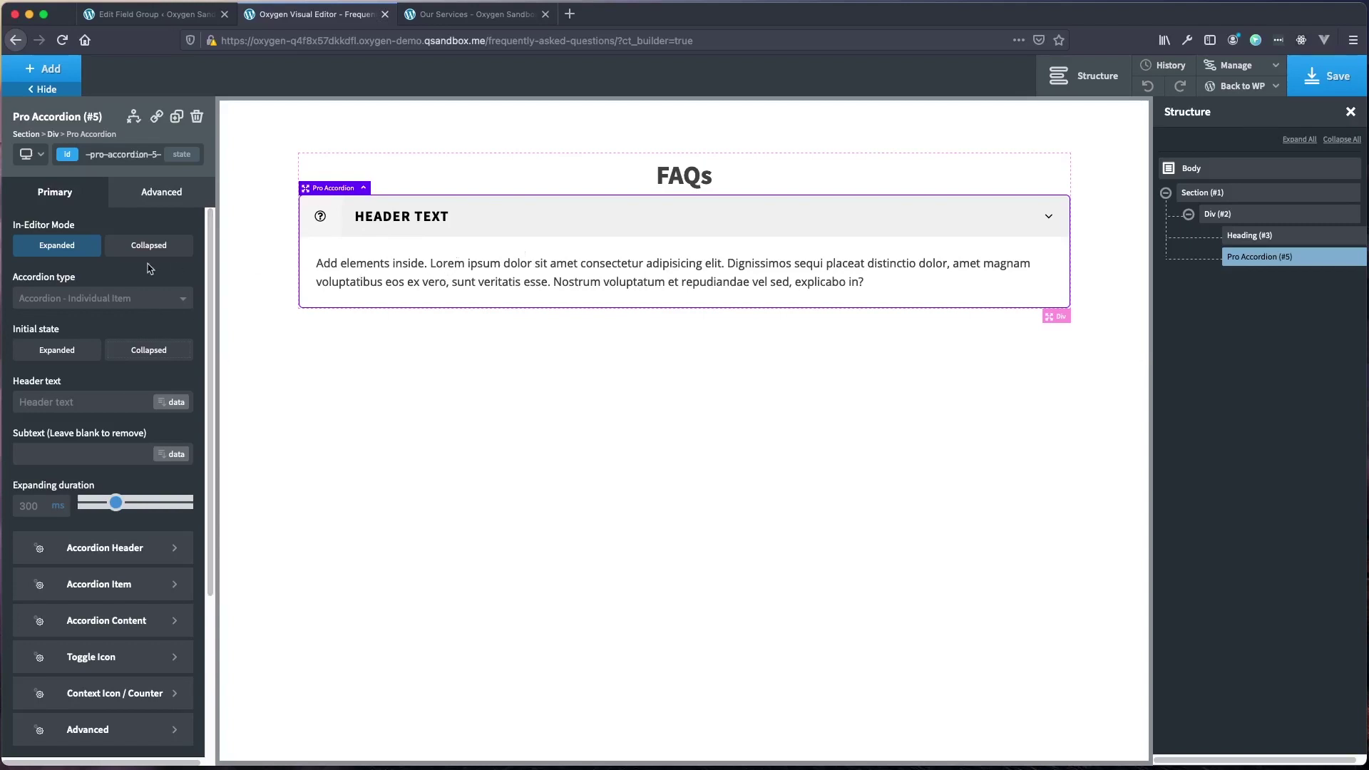
left_click(128, 303)
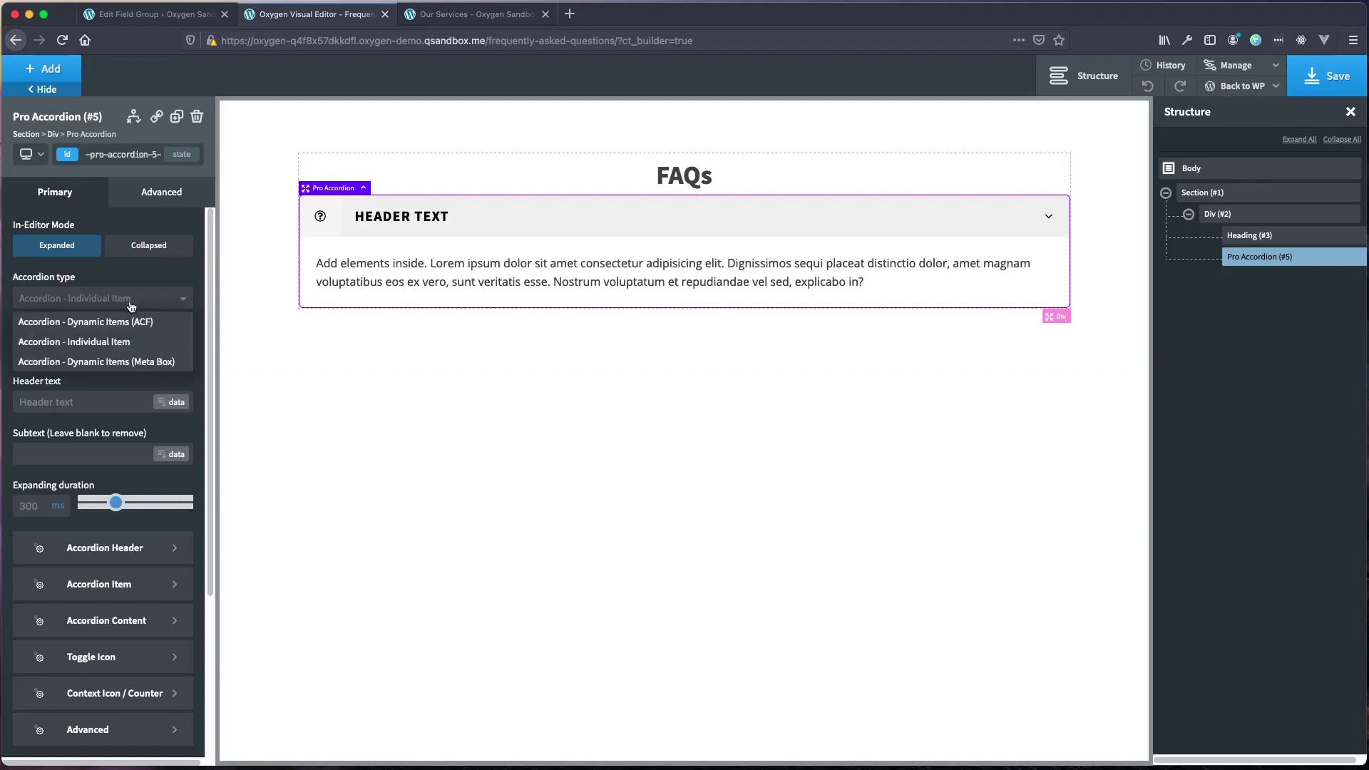
left_click(147, 363)
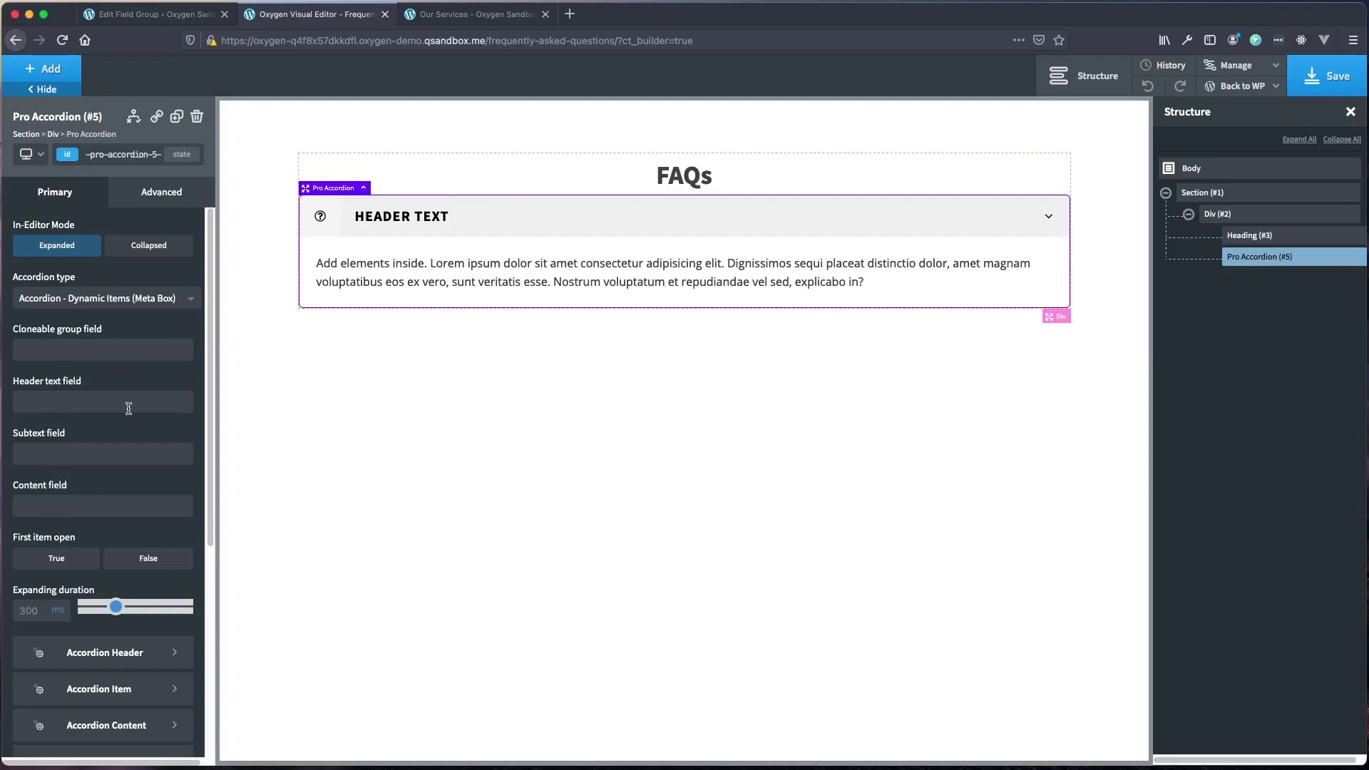
Copy the group ID "faqs" from the Frequently Asked Questions field group into the accordion's cloneable group field.
left_click(159, 17)
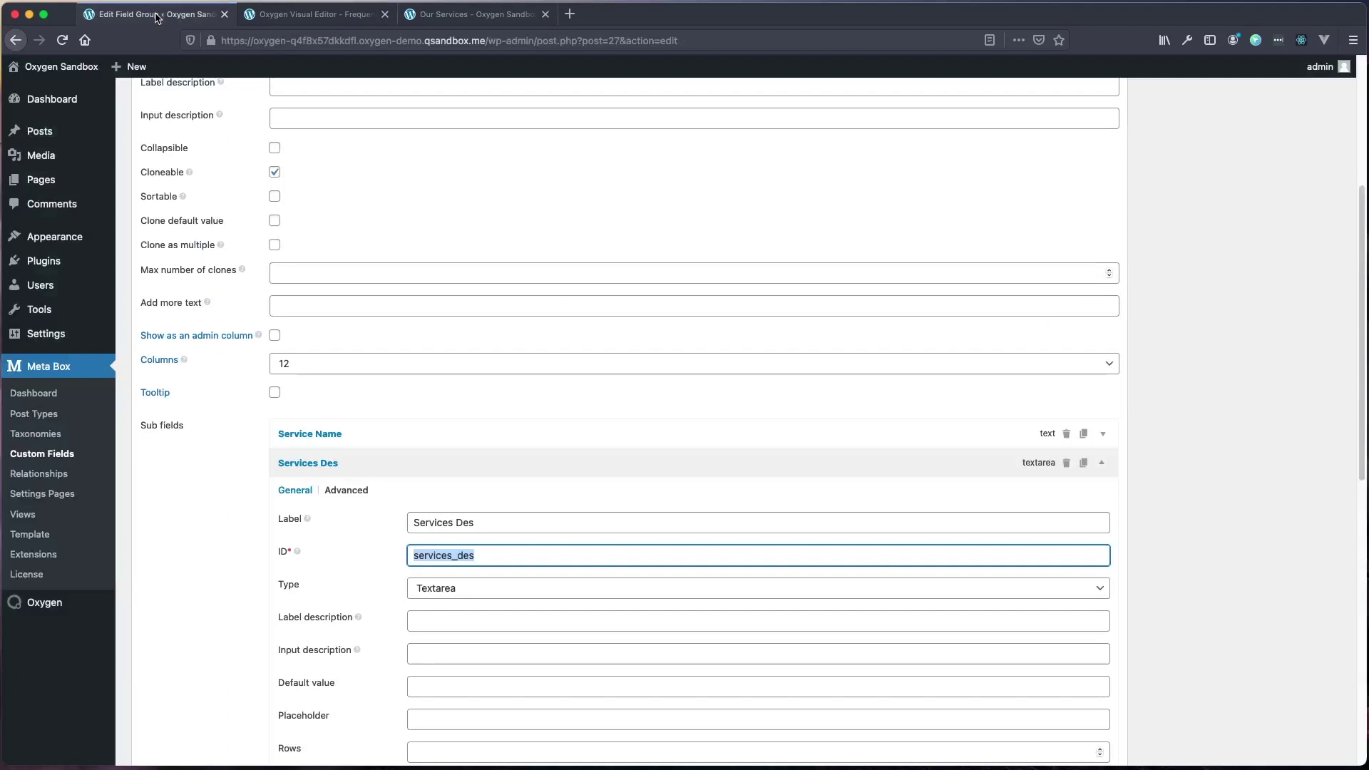
left_click(43, 460)
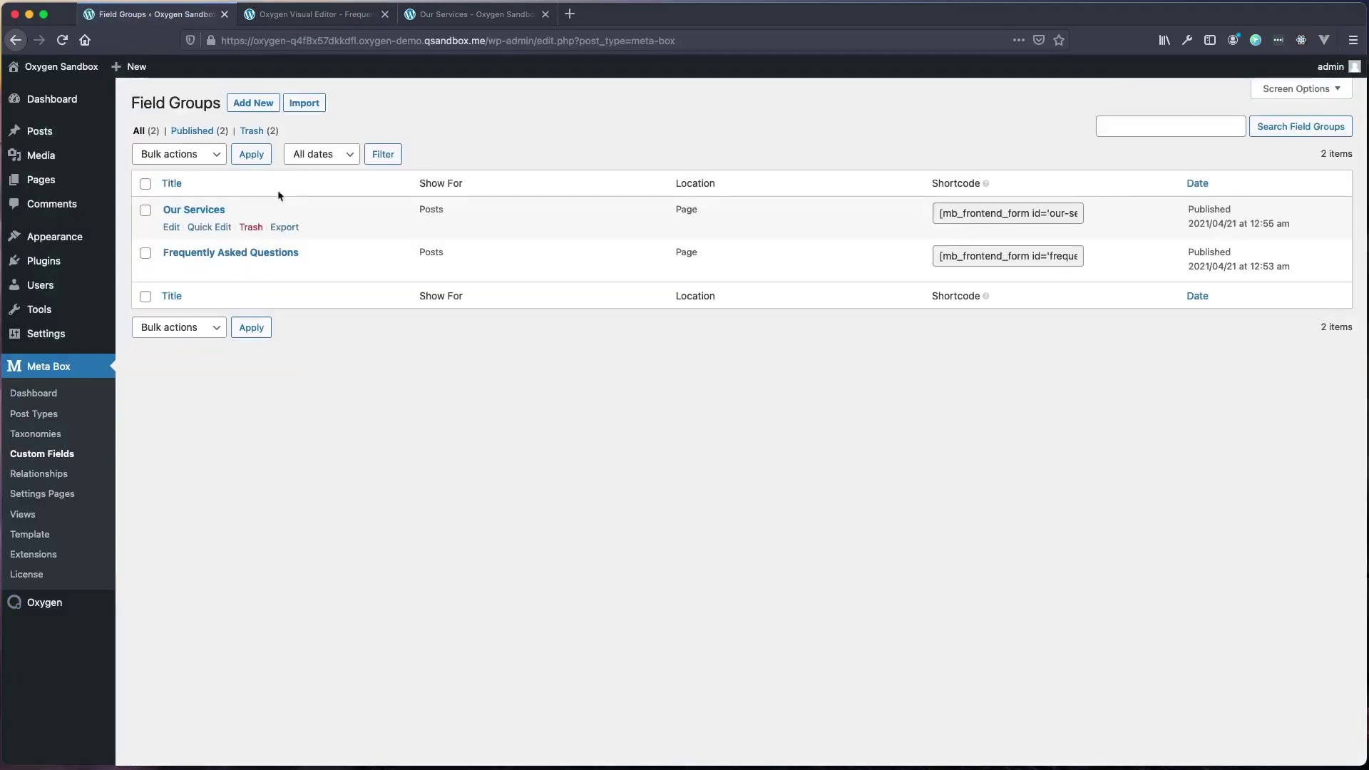
left_click(212, 253)
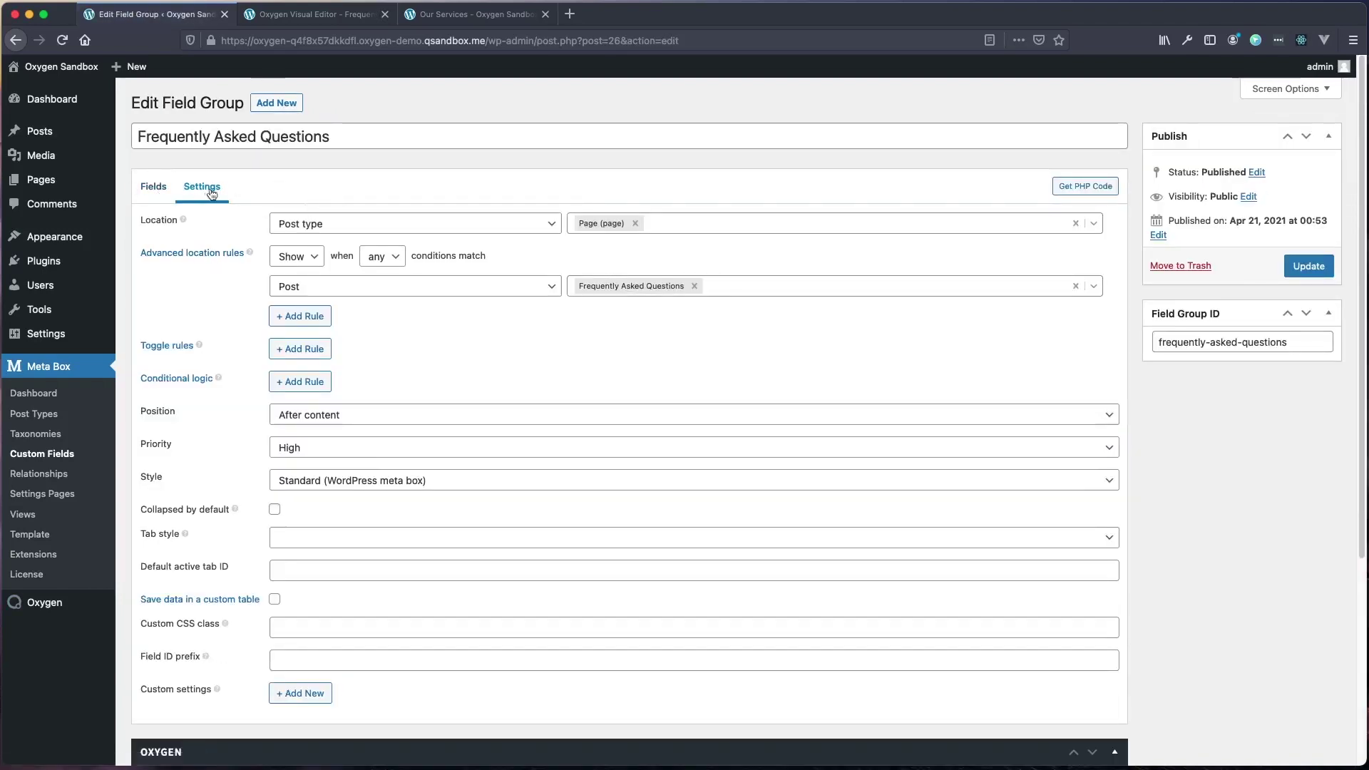
left_click(154, 188)
left_click_drag(311, 323, 262, 314)
key("super+c")
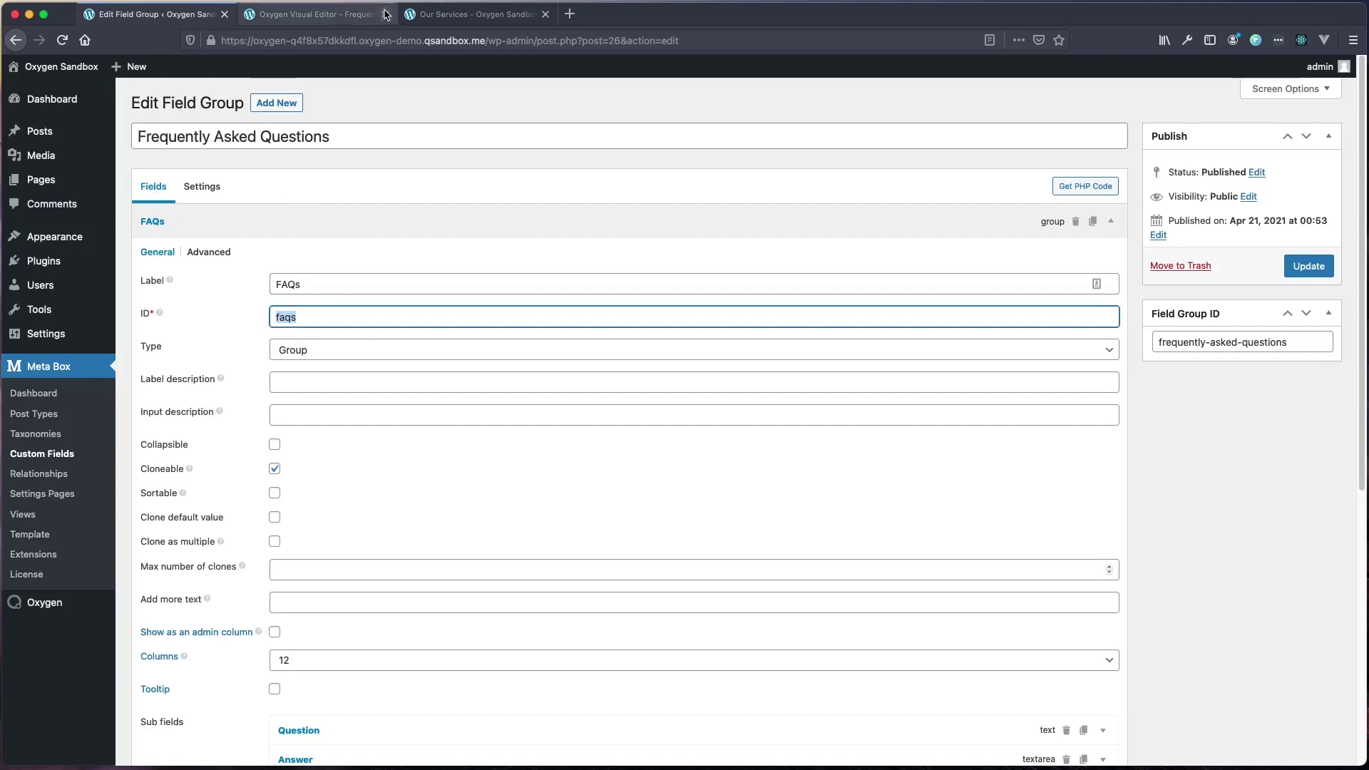
left_click(316, 22)
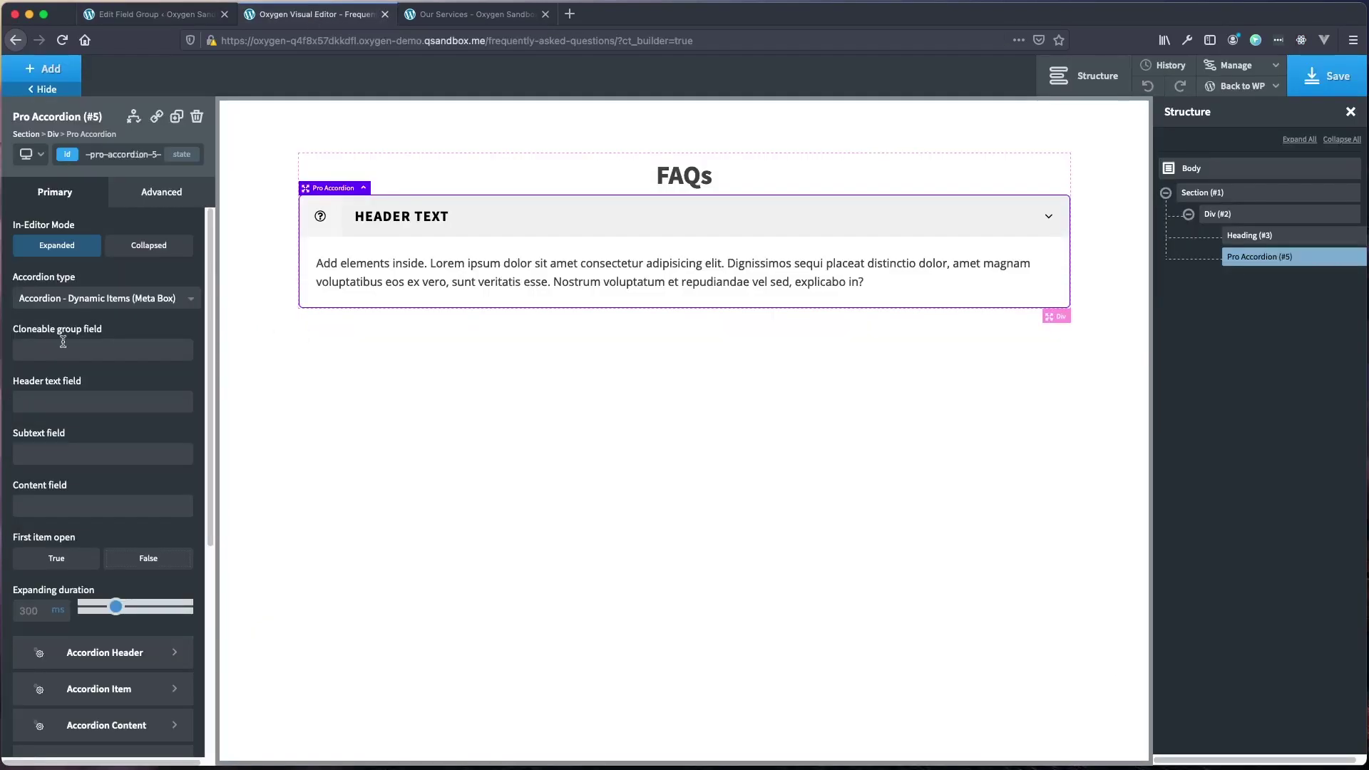
key("super+v")
Copy the Question sub field's ID "question" from the field group into the accordion's header text field.
left_click(154, 14)
scroll(295, 406, "down", 5)
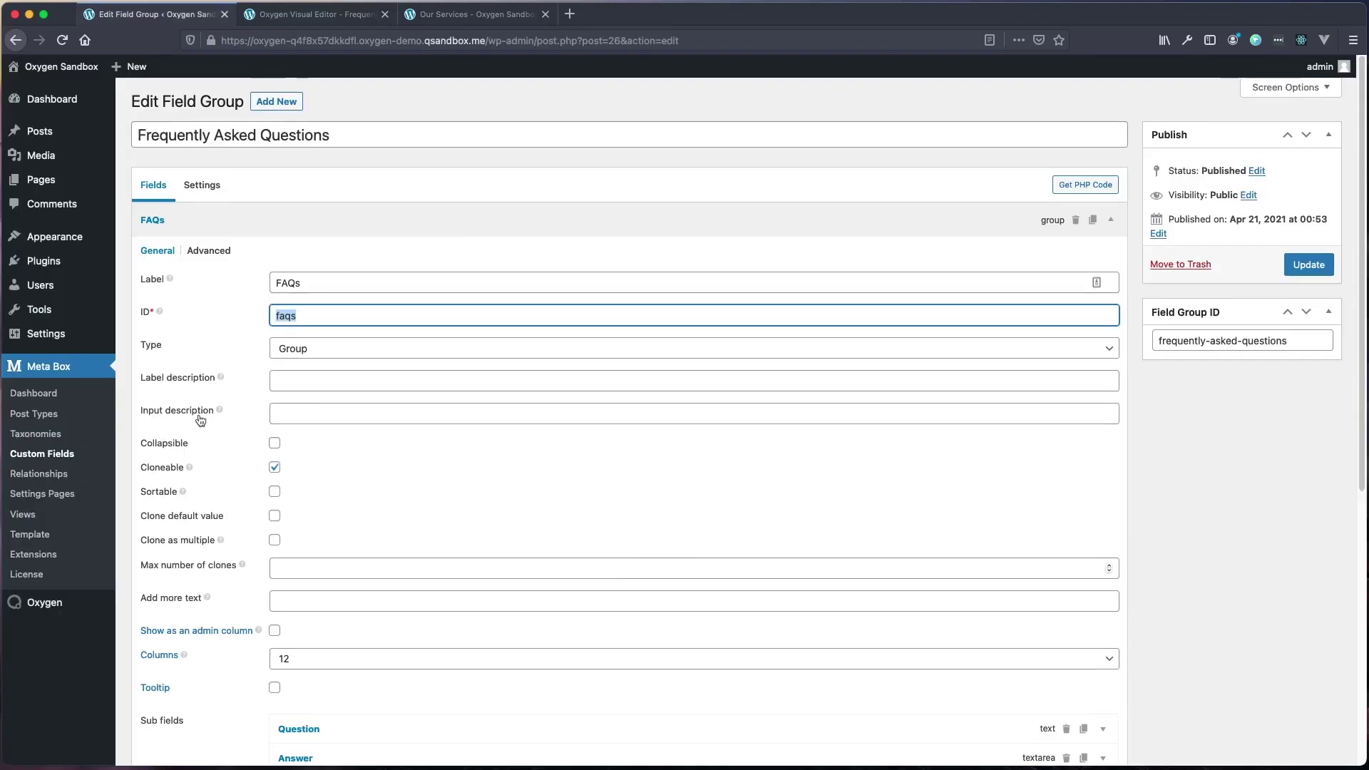
left_click(367, 386)
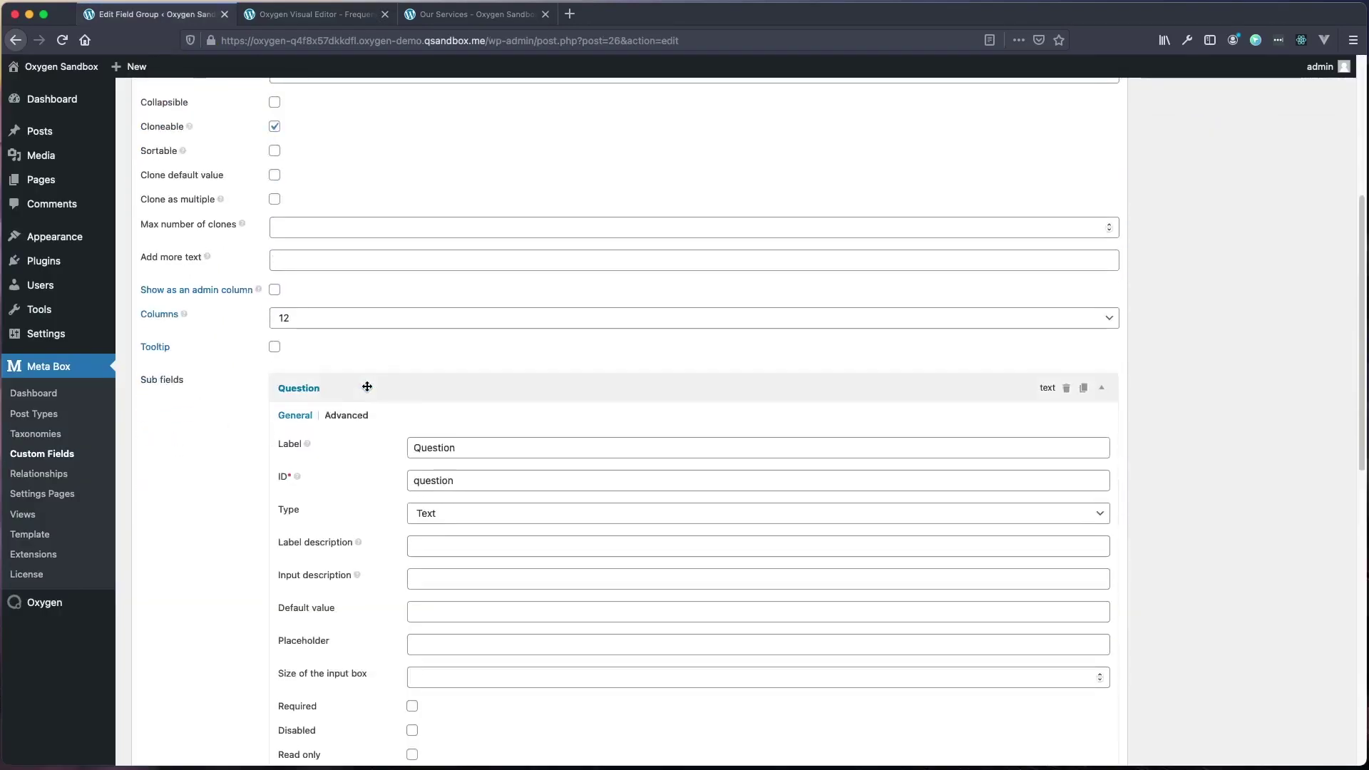
left_click_drag(473, 479, 378, 482)
key("super+c")
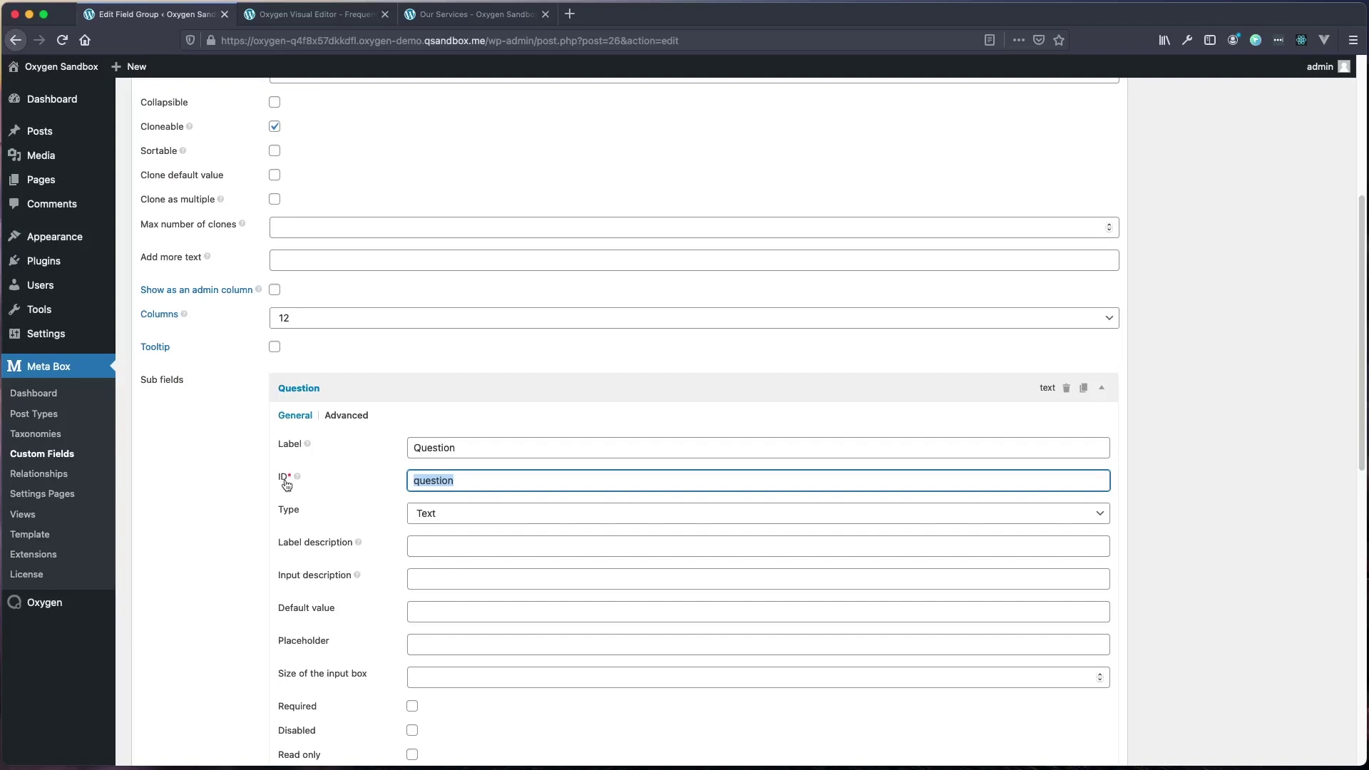
left_click(296, 14)
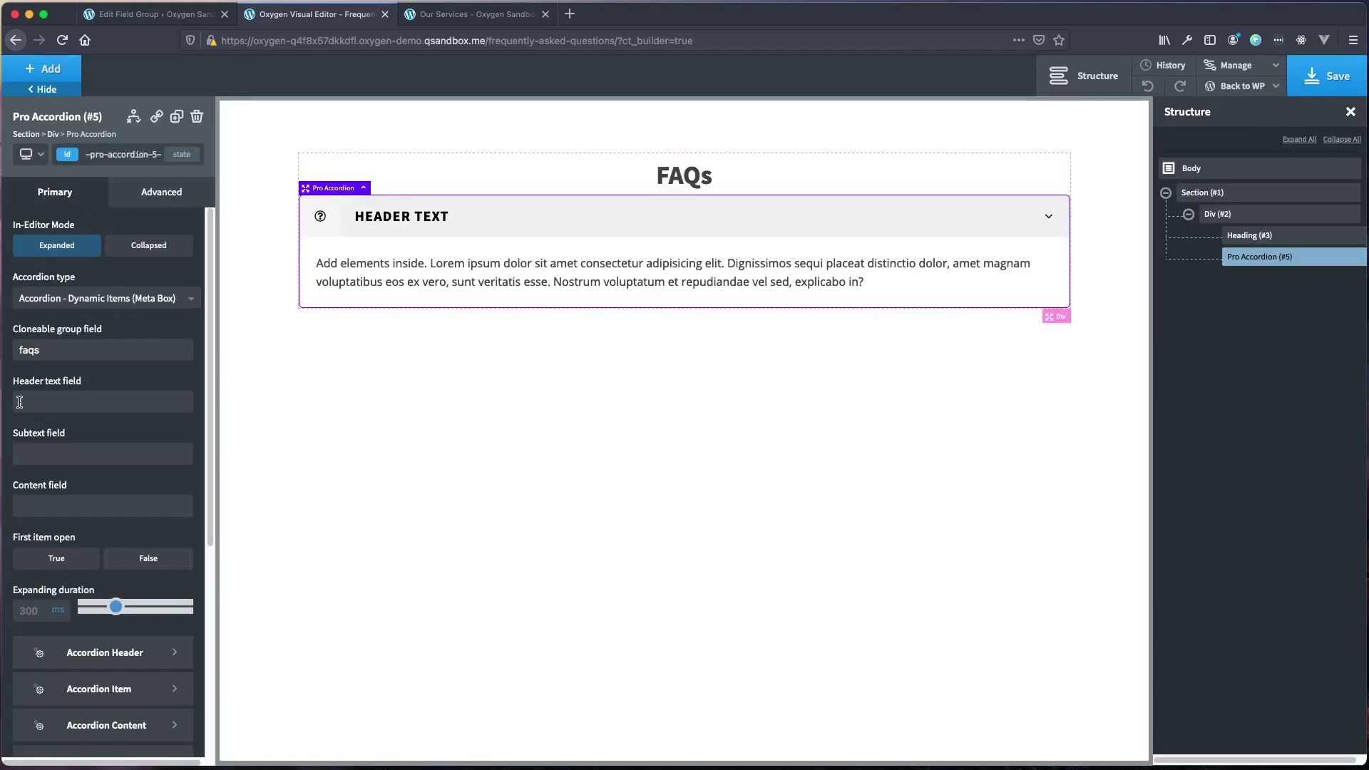
key("super+v")
Copy the Answer sub field's ID "answer" from the field group into the accordion's content field.
left_click(129, 14)
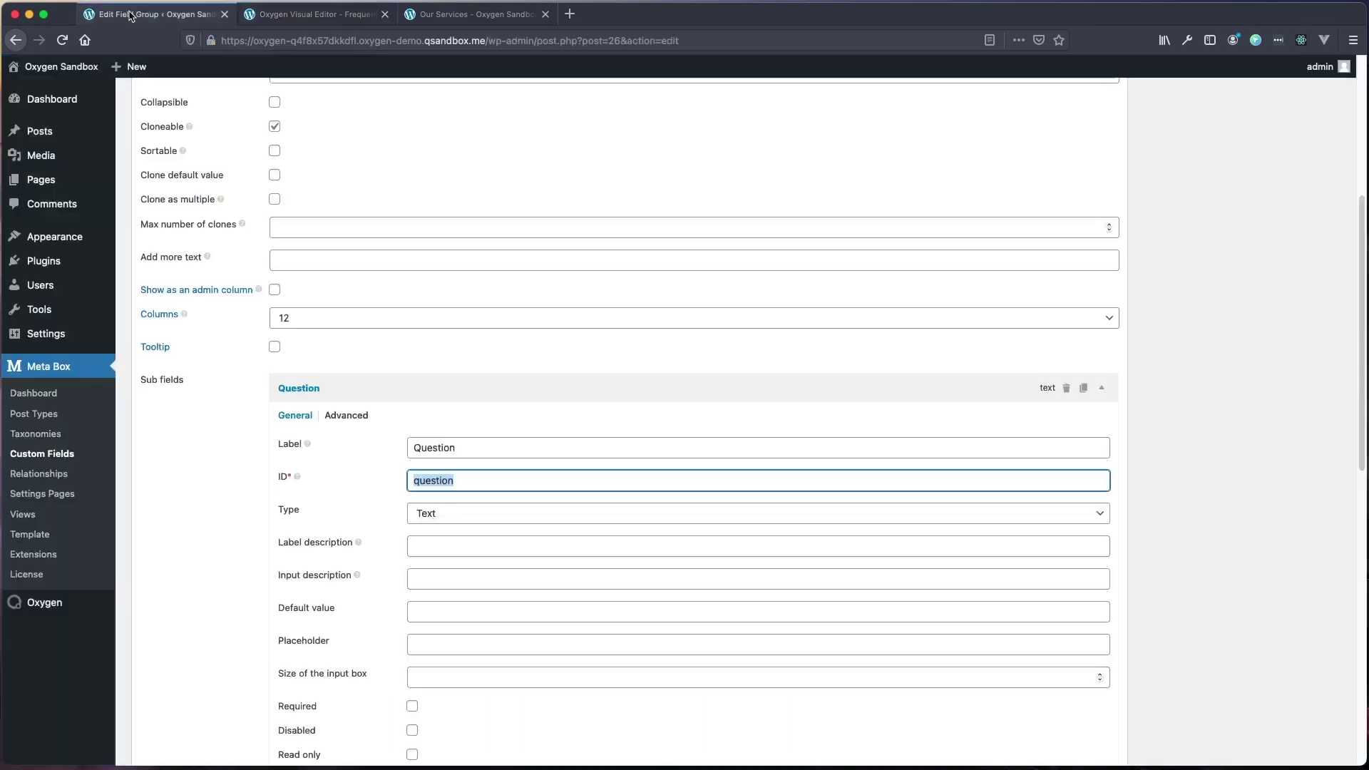
left_click(396, 391)
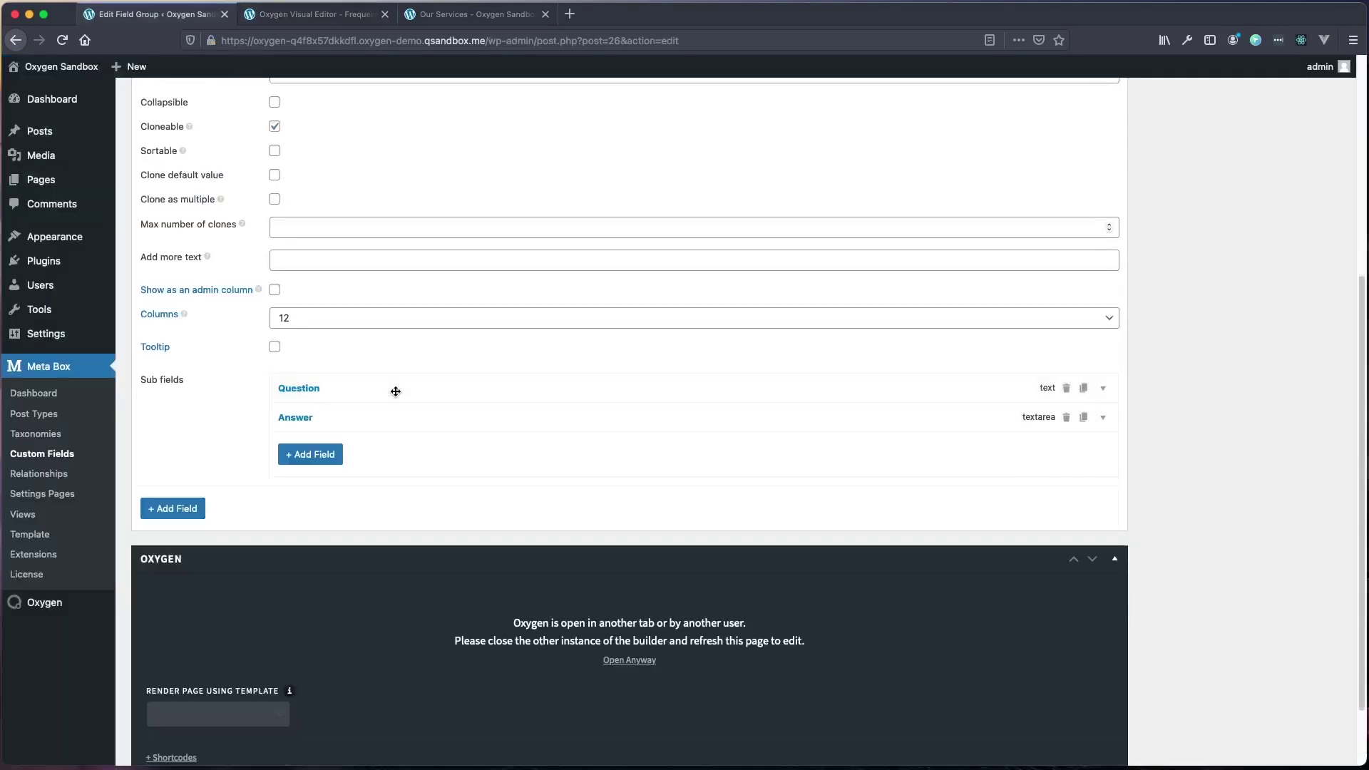
left_click(335, 419)
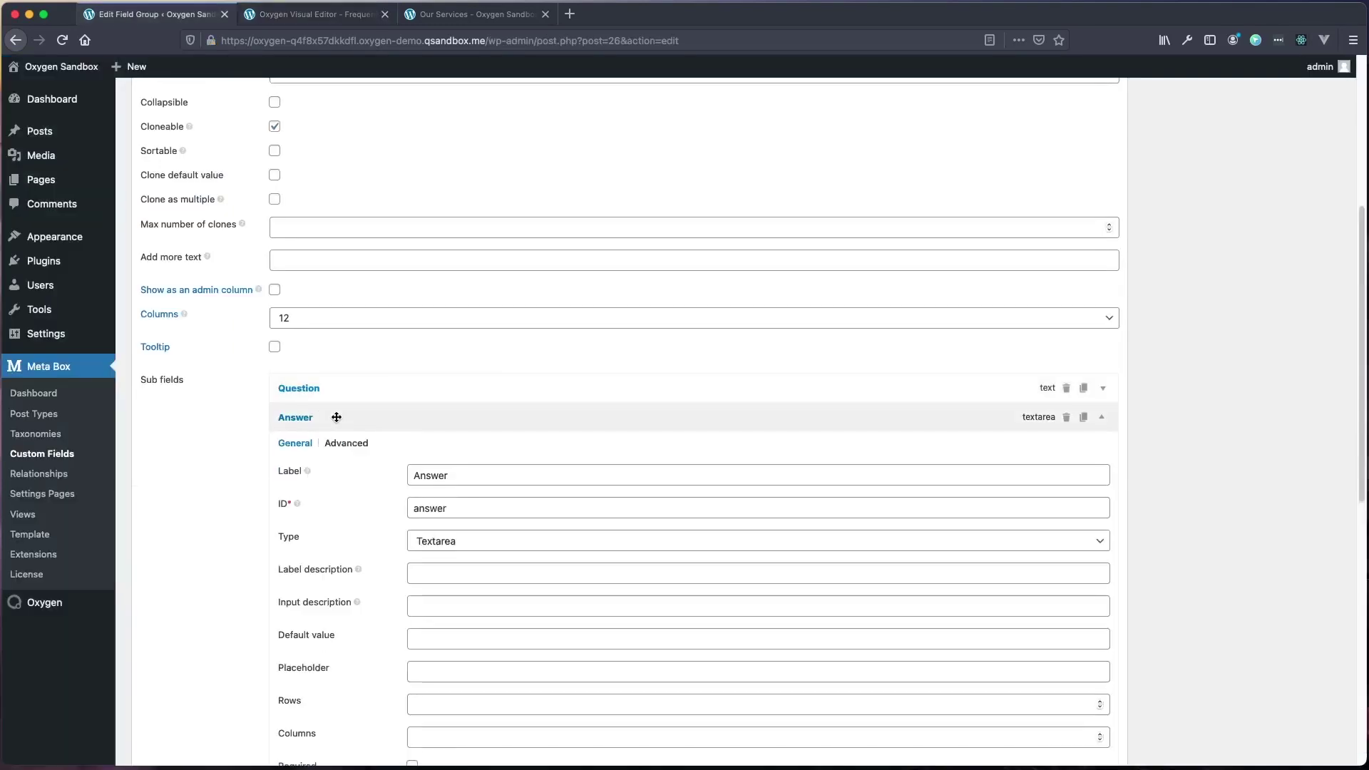
double_click(459, 508)
key("super+c")
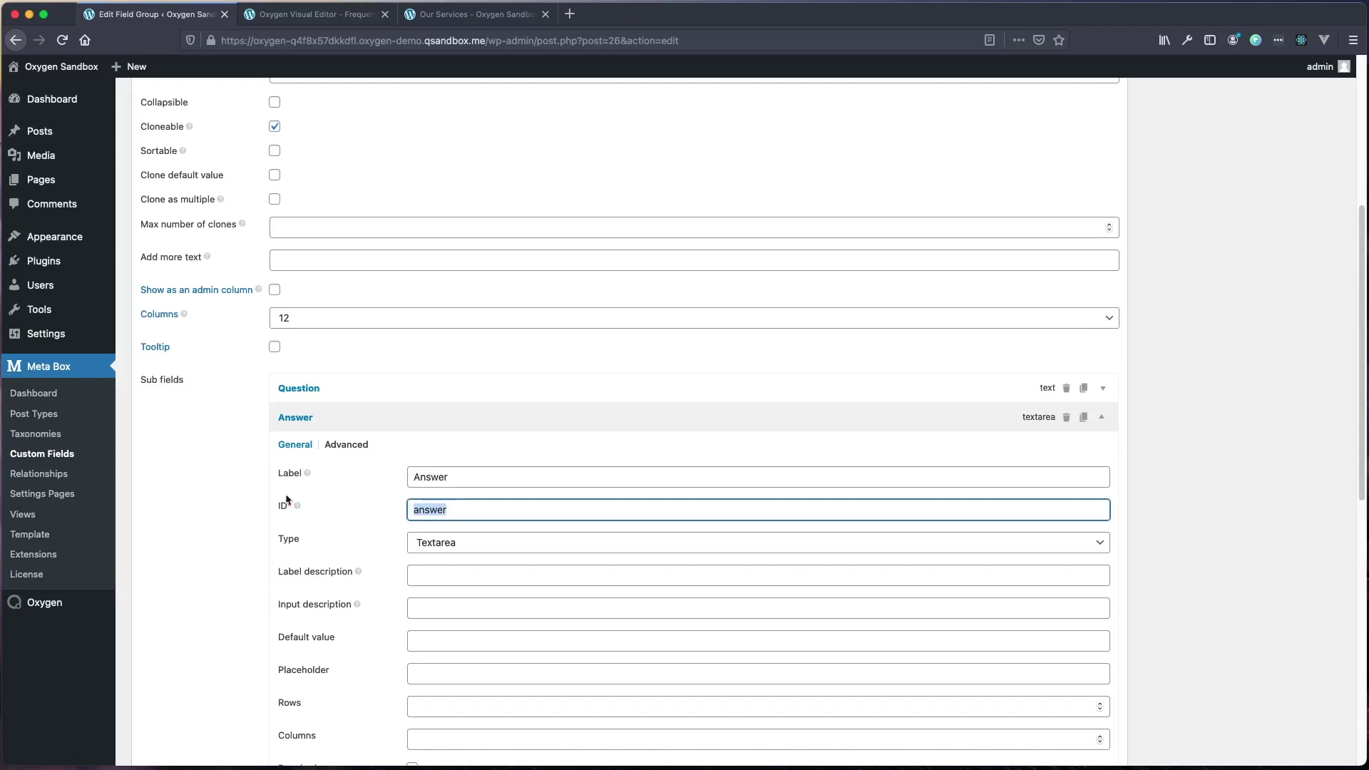
left_click(325, 17)
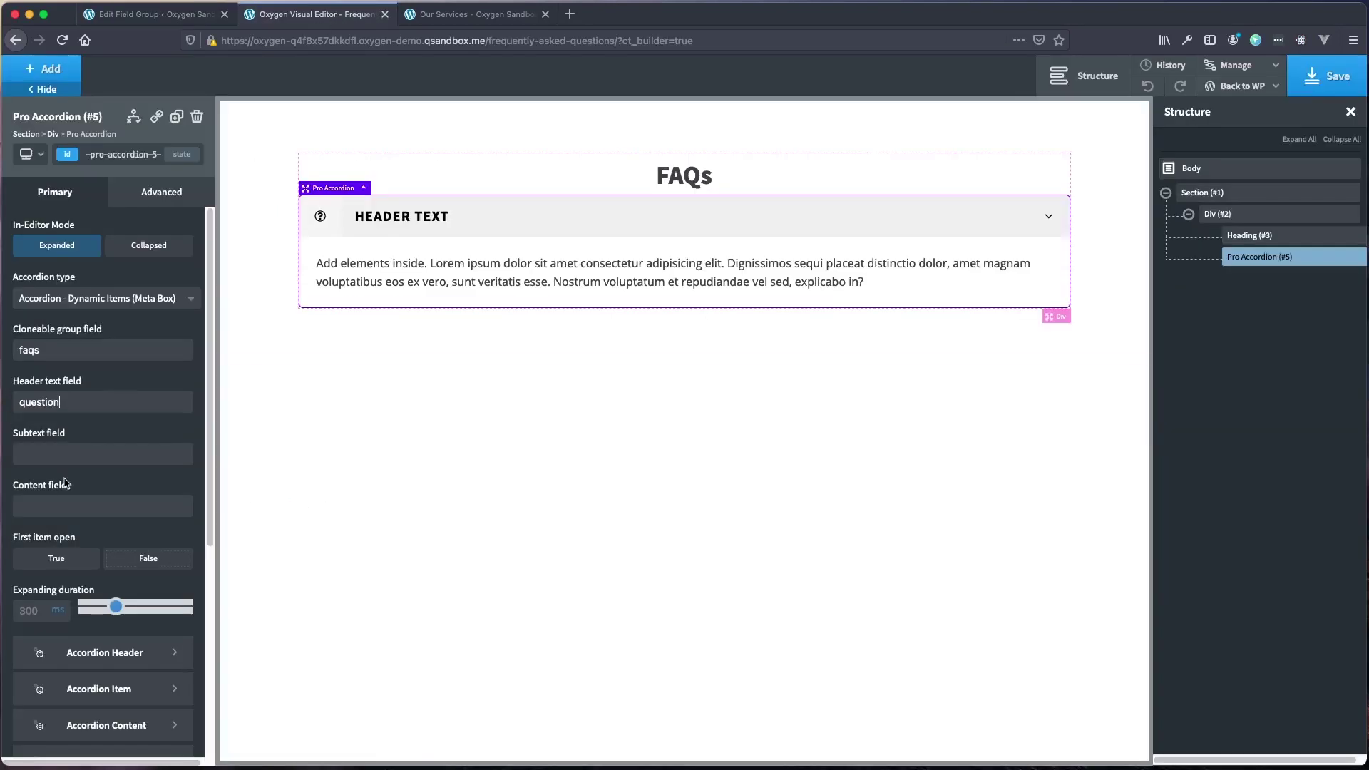
key("super+v")
Apply the Pro Accordion's parameters to load the dynamic FAQ items, and save the page.
scroll(87, 405, "down", 10)
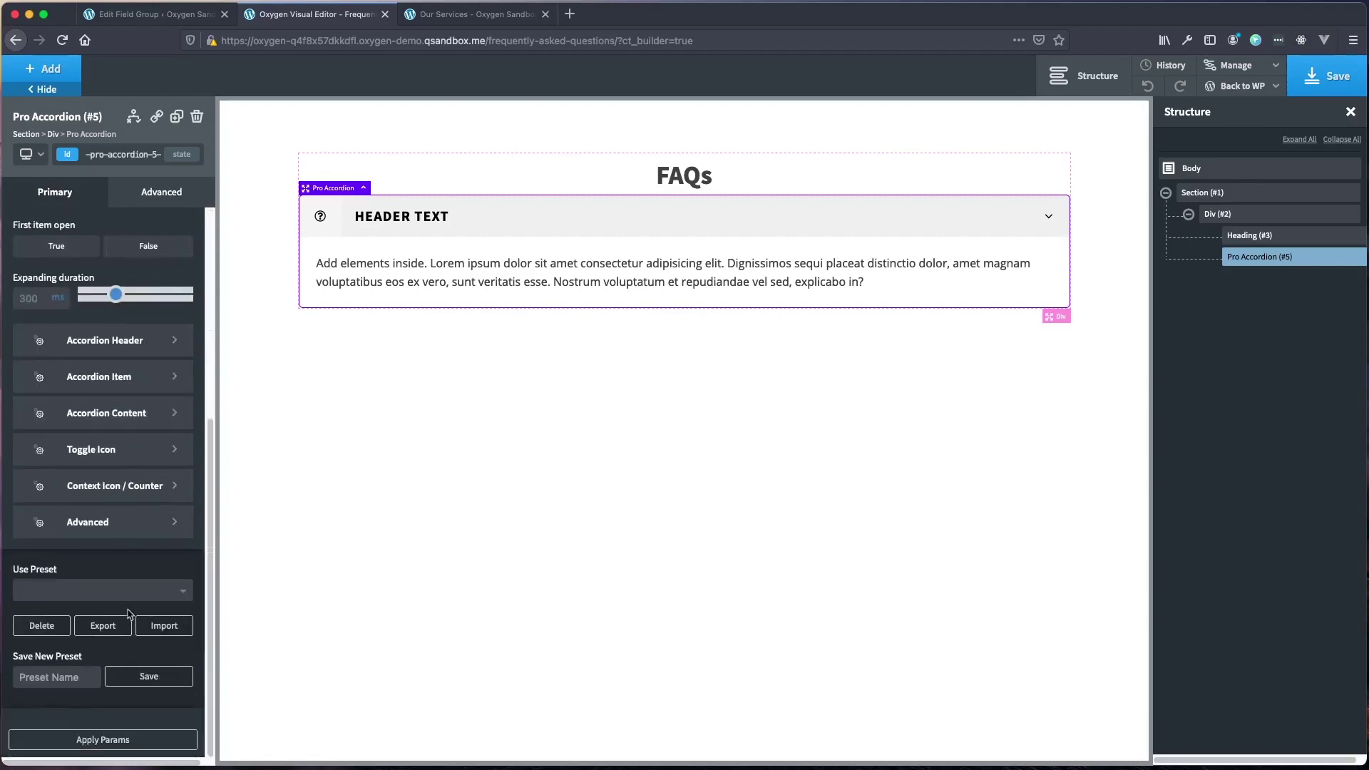
left_click(87, 741)
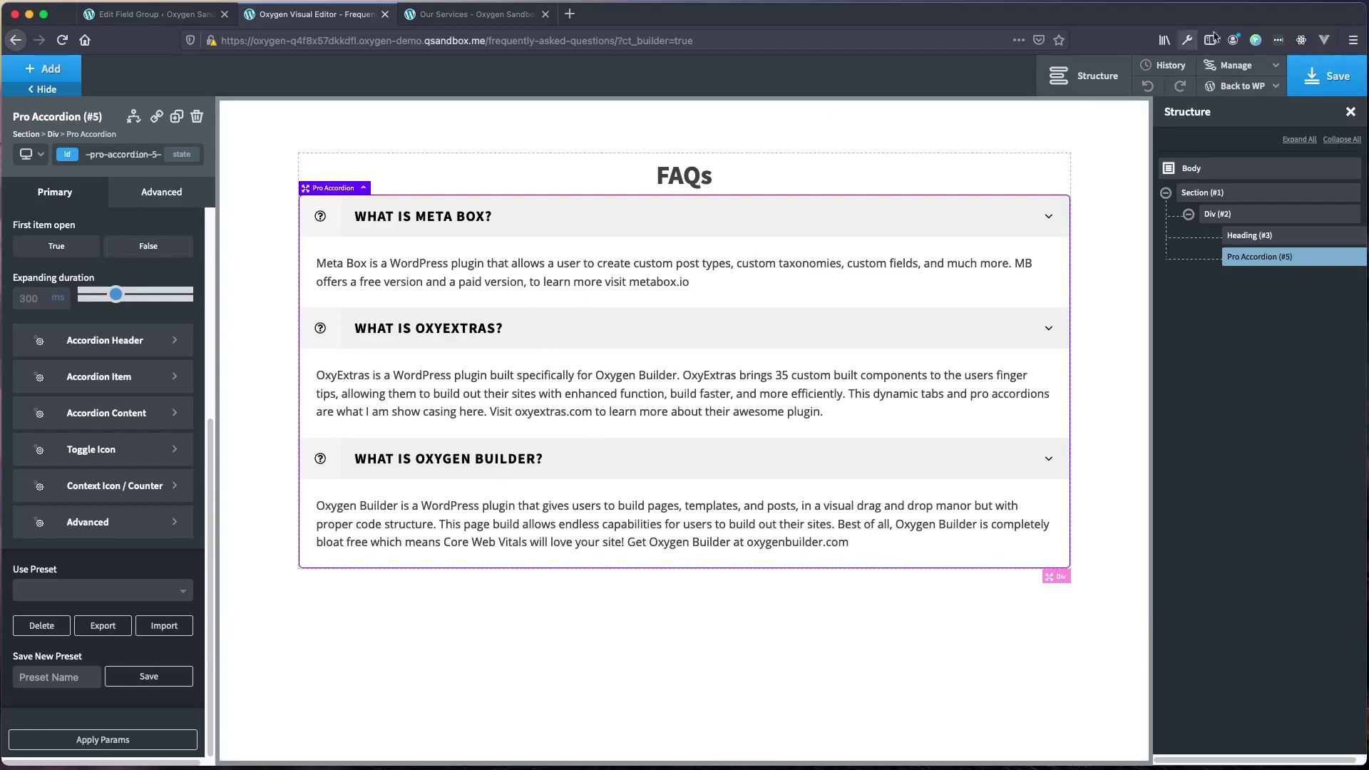
left_click(1340, 79)
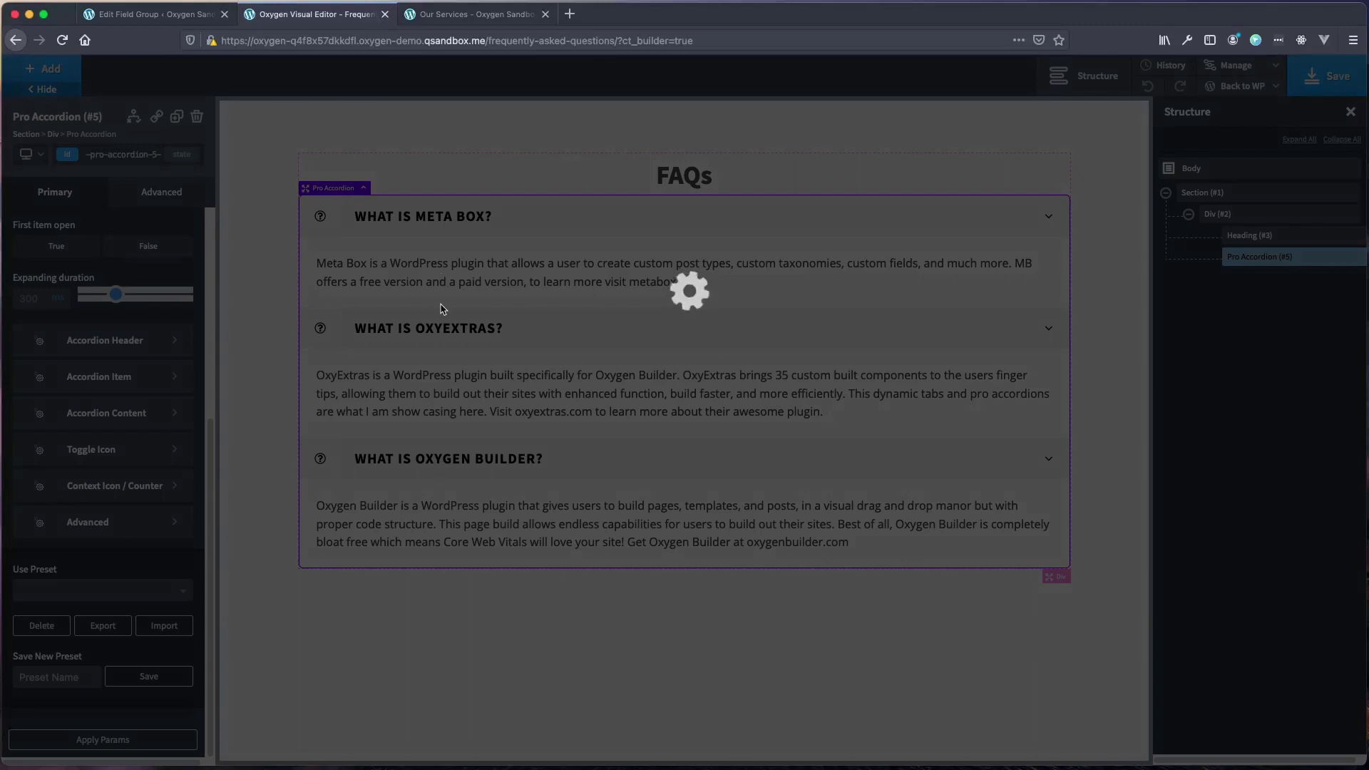
Open the Frequently Asked Questions page's front end in a new browser tab and switch to it.
left_click(1277, 89)
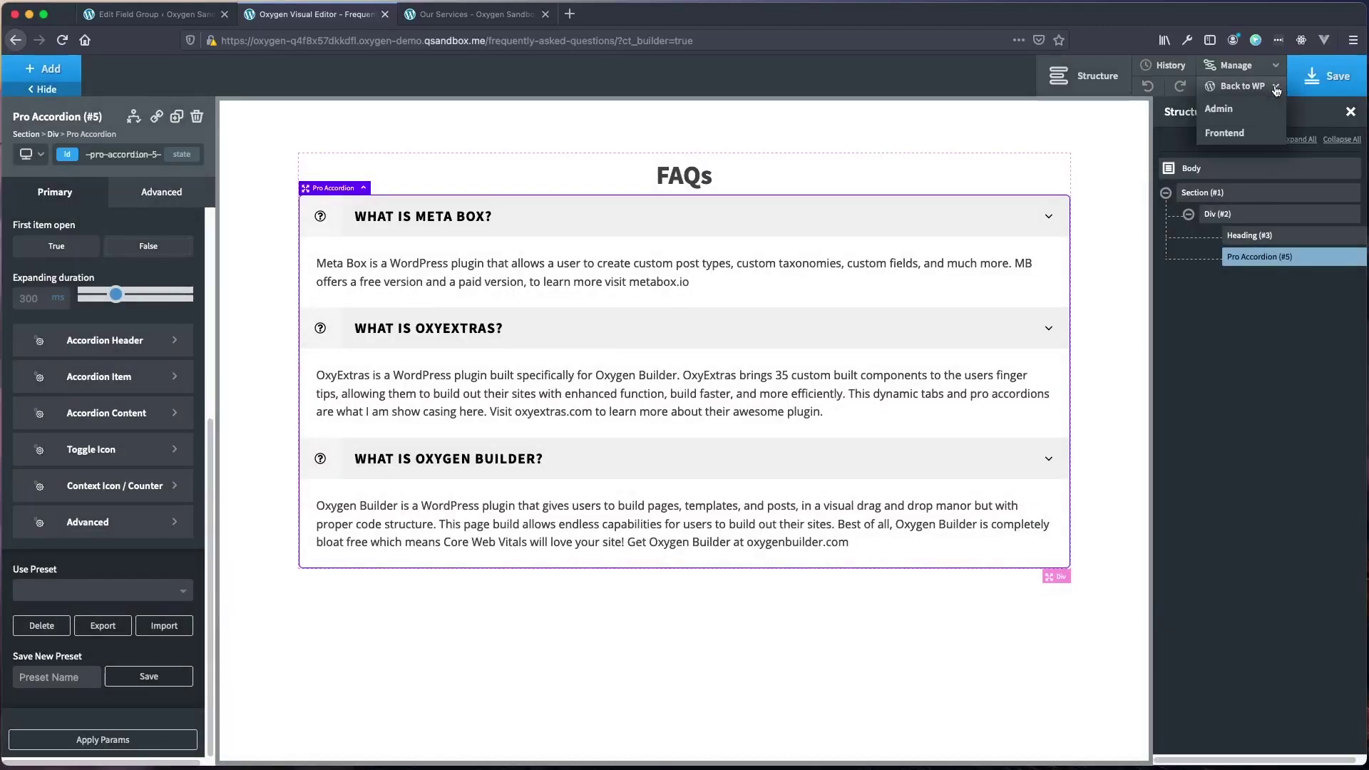
right_click(1224, 134)
left_click(1190, 140)
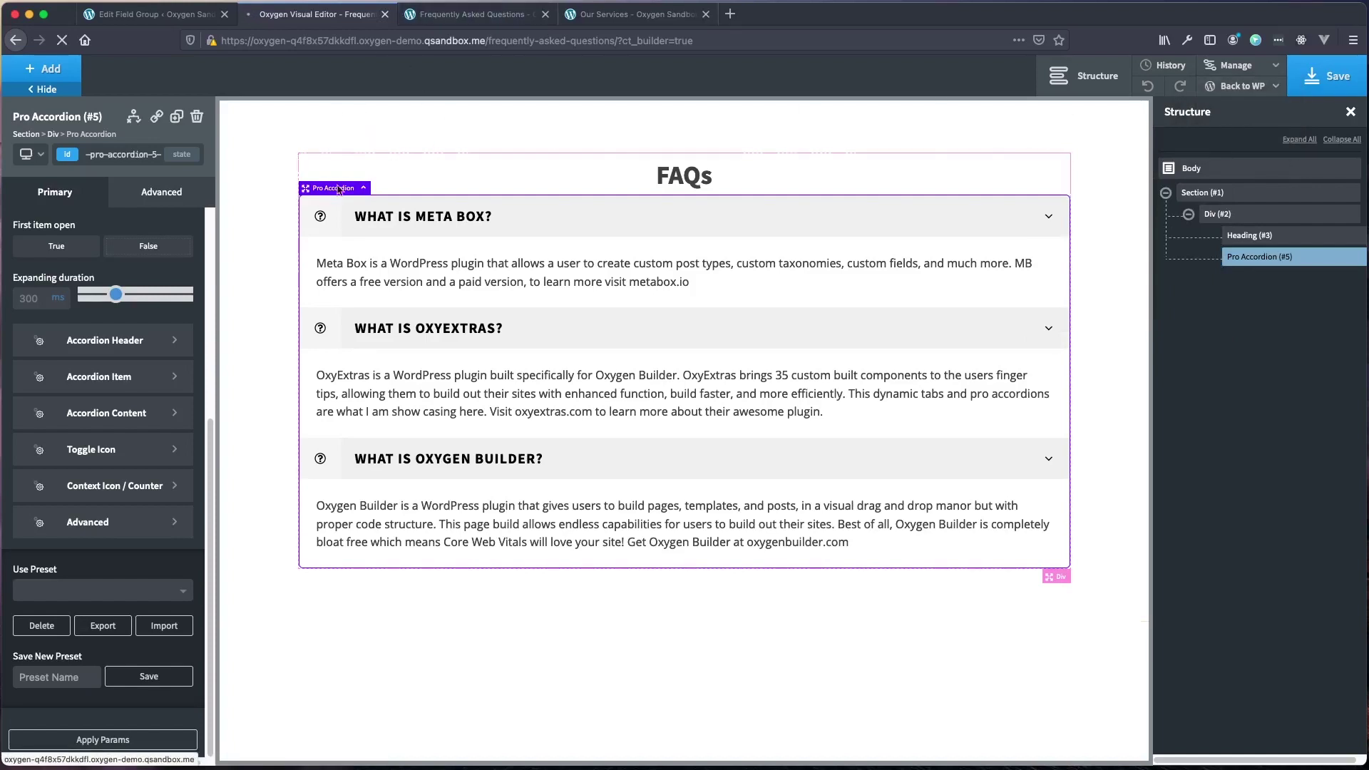
left_click(458, 22)
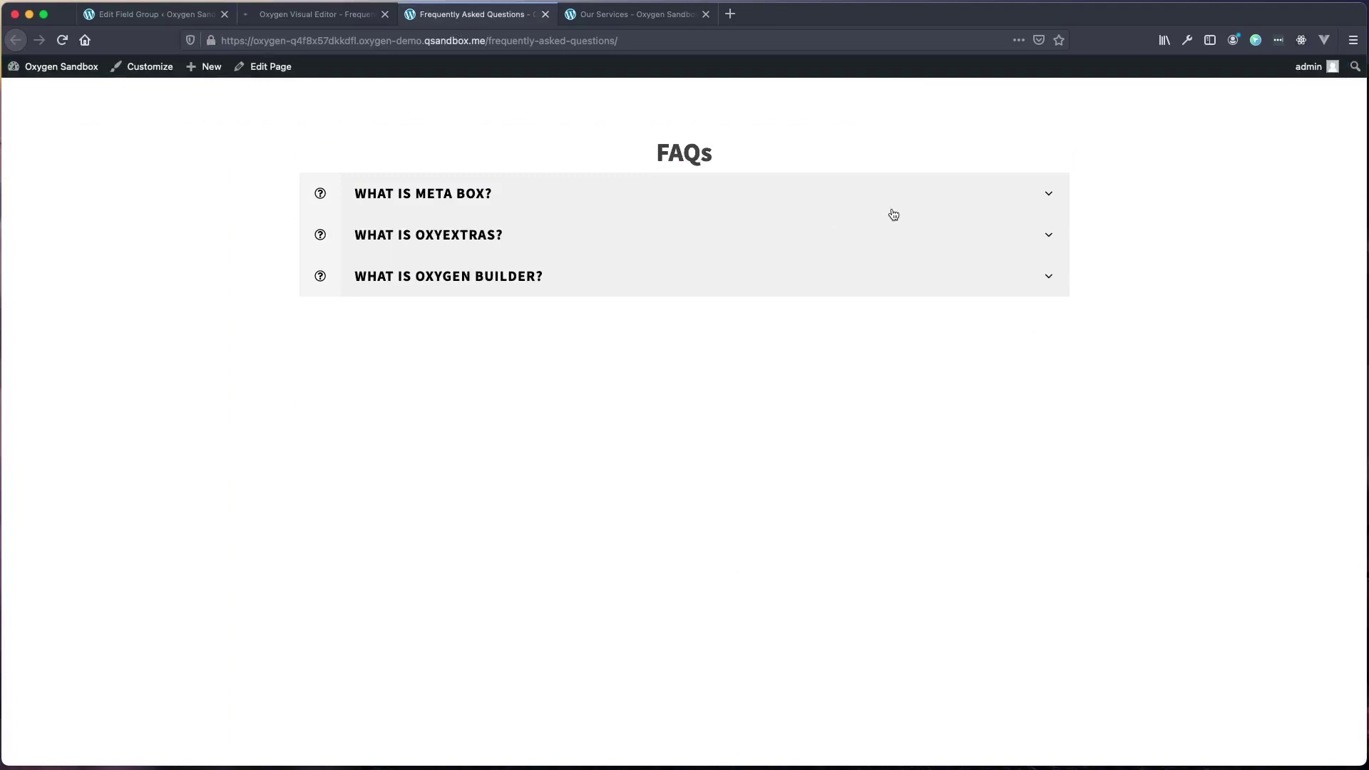
Test the front-end accordion by expanding the Meta Box, OxyExtras and Oxygen Builder questions in turn, then collapse it.
left_click(660, 193)
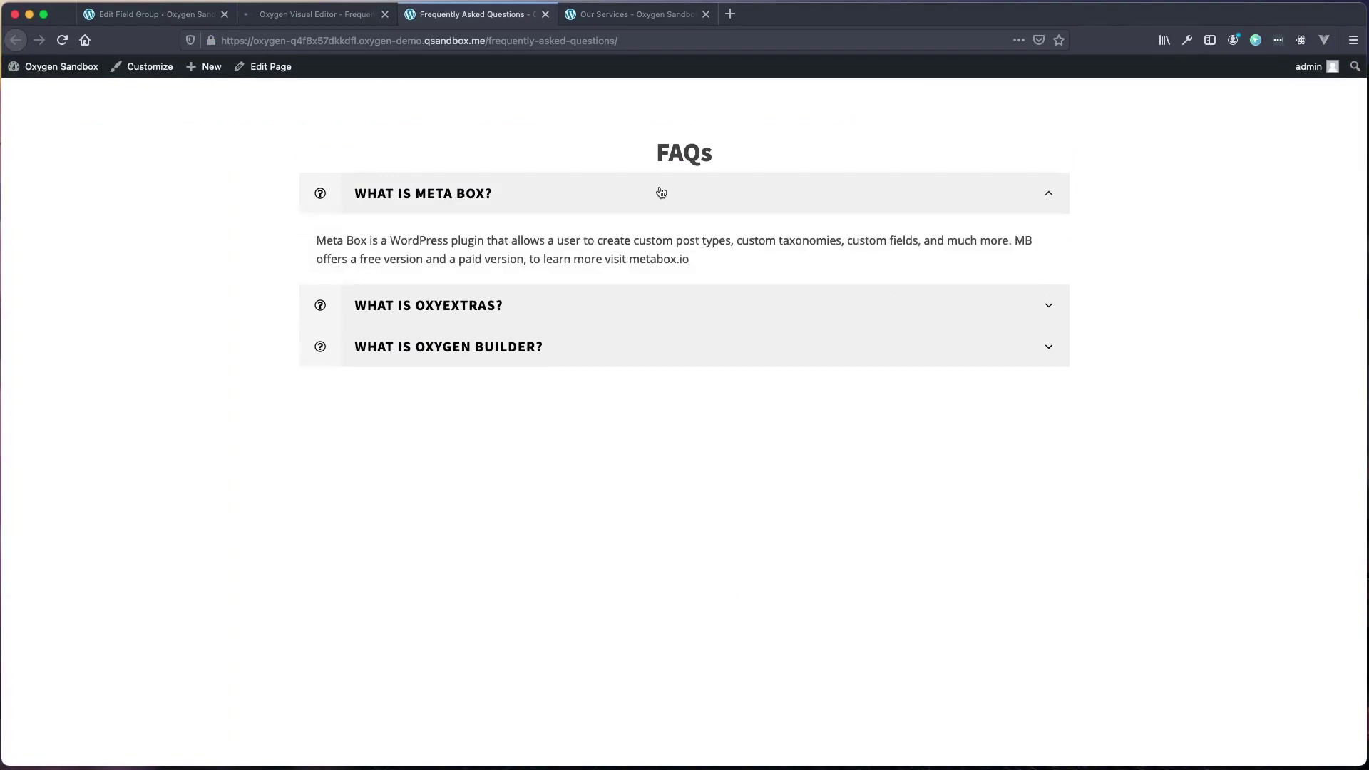
left_click(578, 312)
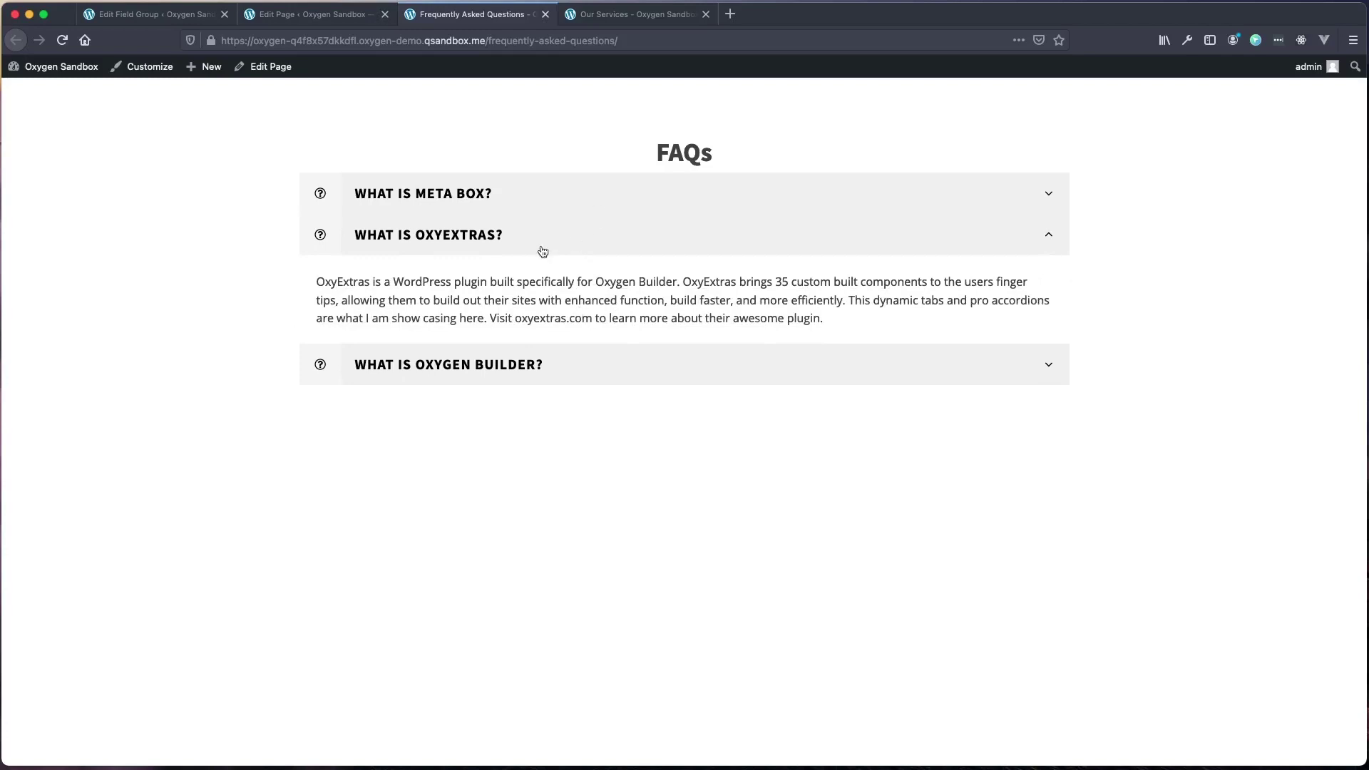
left_click(619, 243)
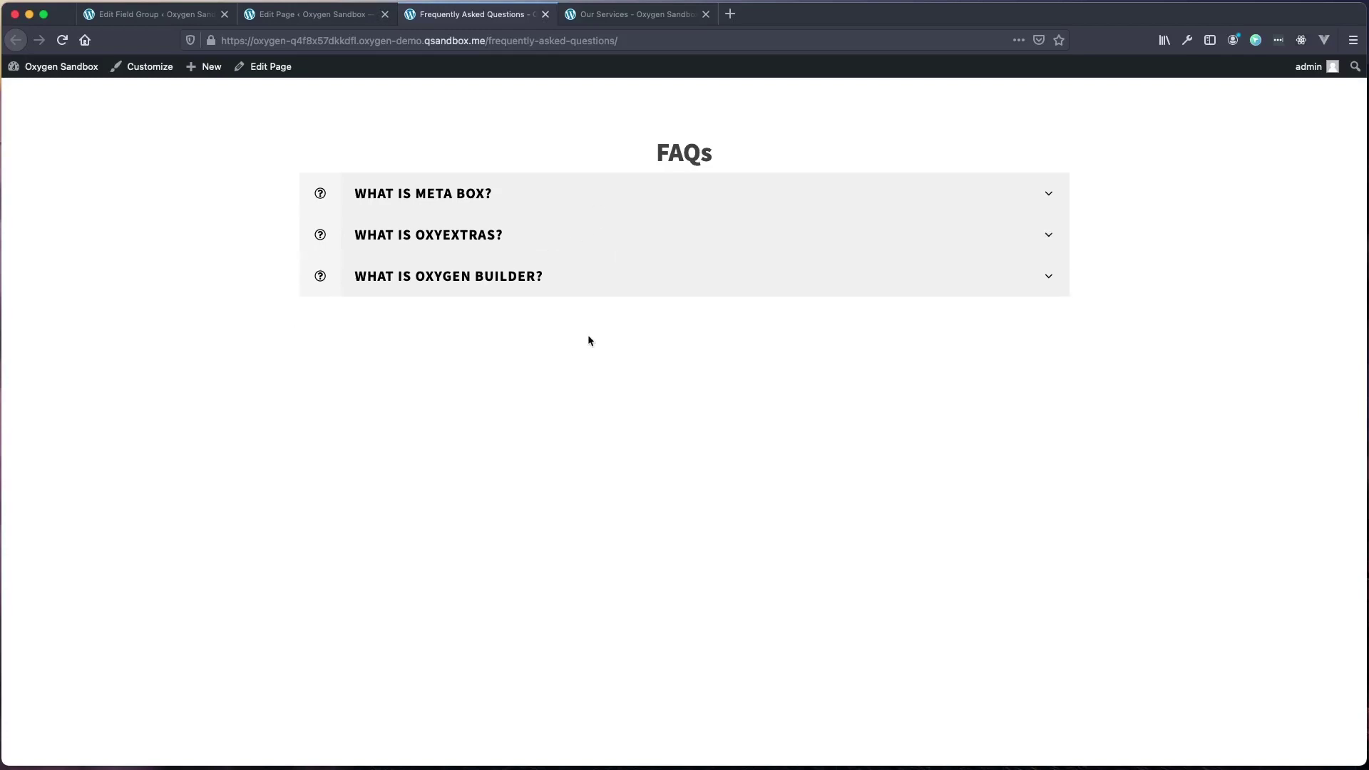
left_click(592, 285)
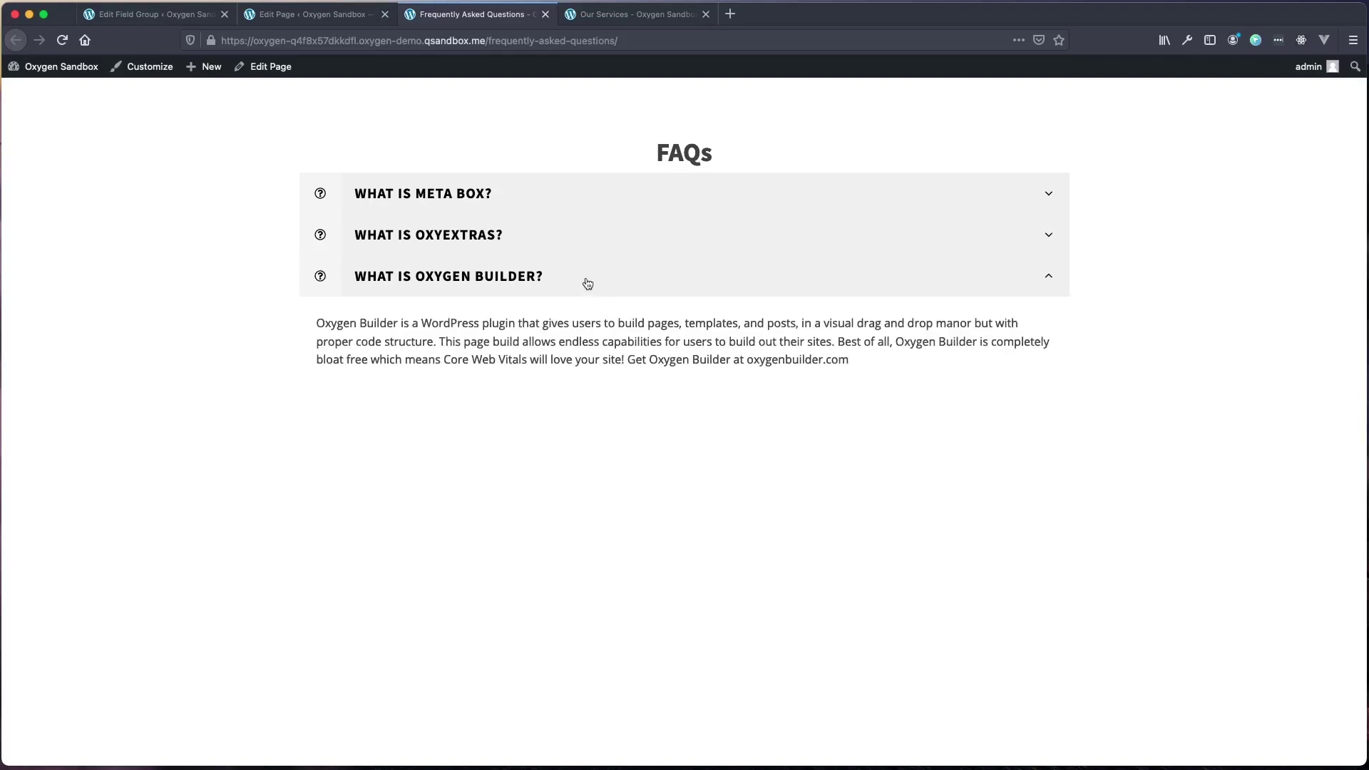
left_click(588, 284)
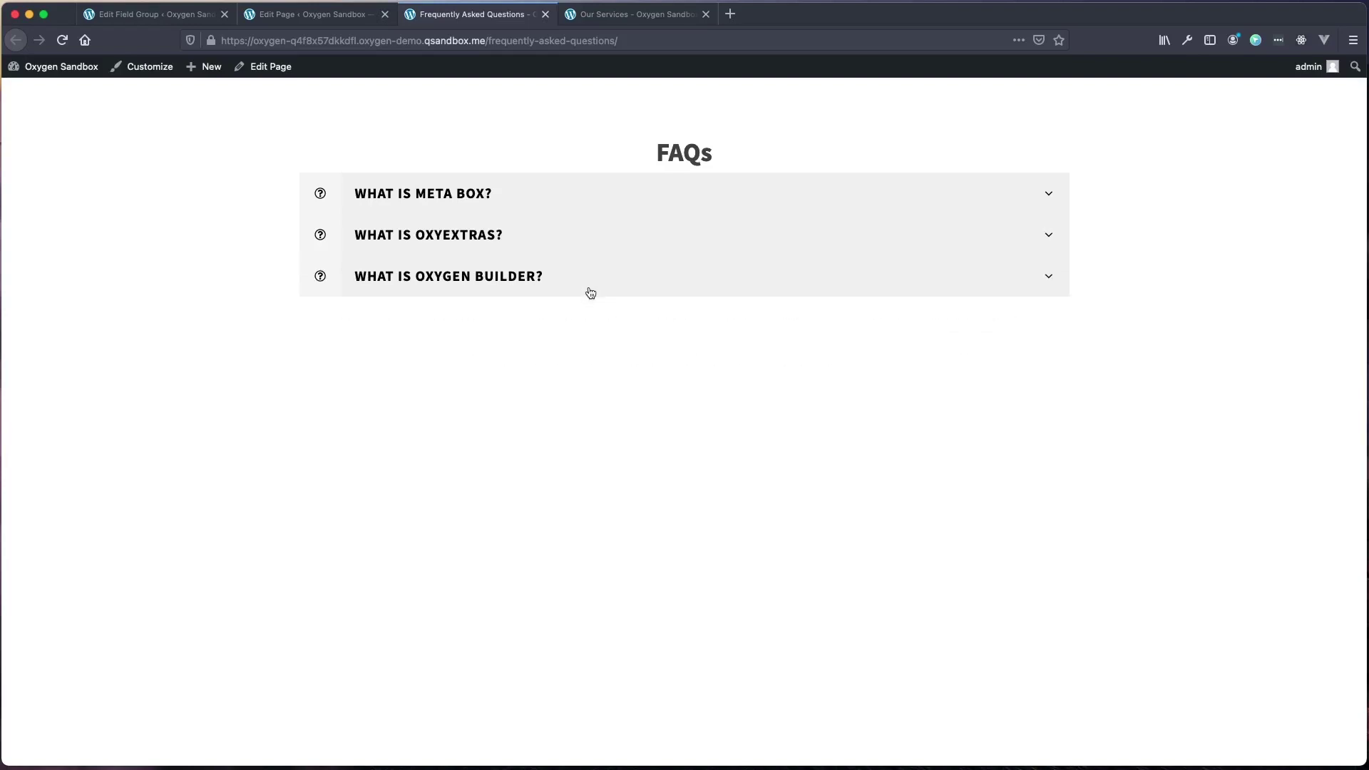
Add a fourth FAQ entry on the page's edit screen with question "Just another questions" and answer "what is 1 plus 1?", and update the page.
left_click(343, 21)
scroll(394, 321, "down", 10)
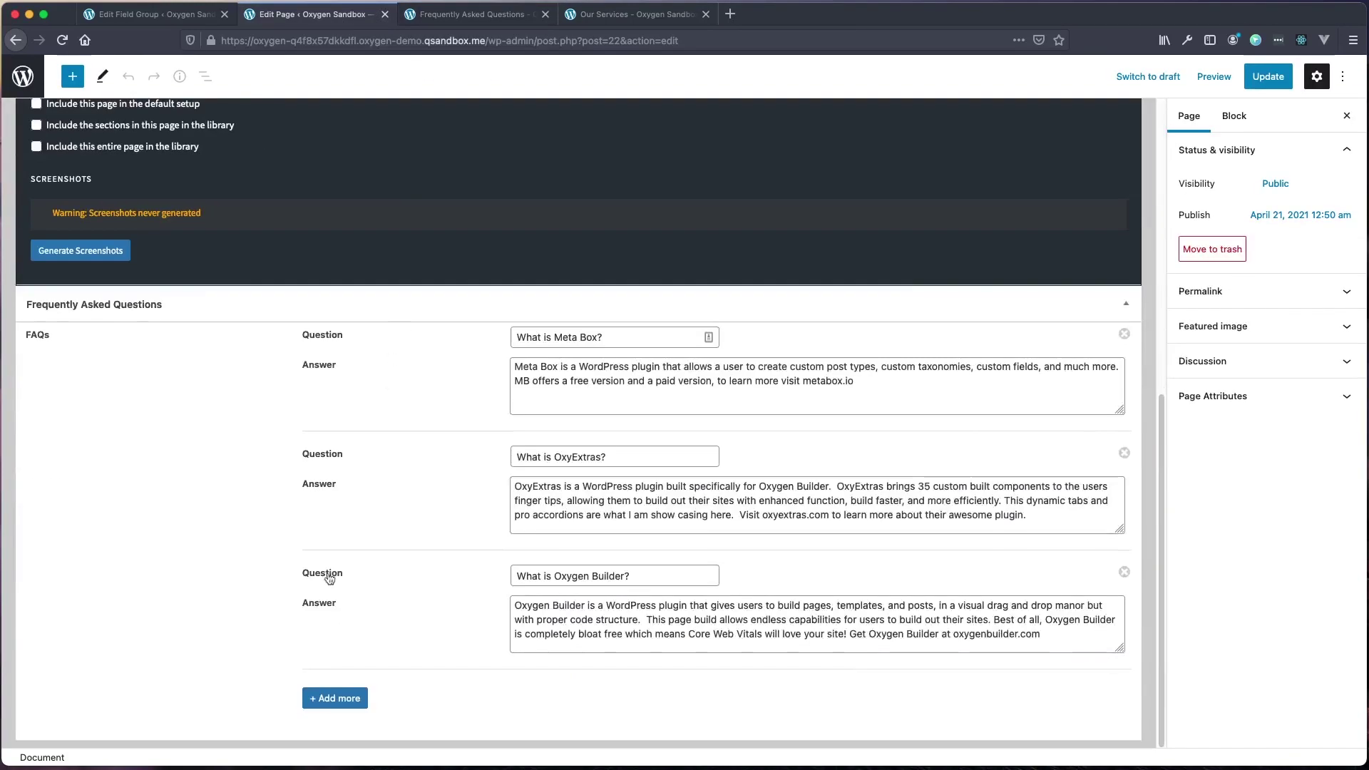
left_click(340, 699)
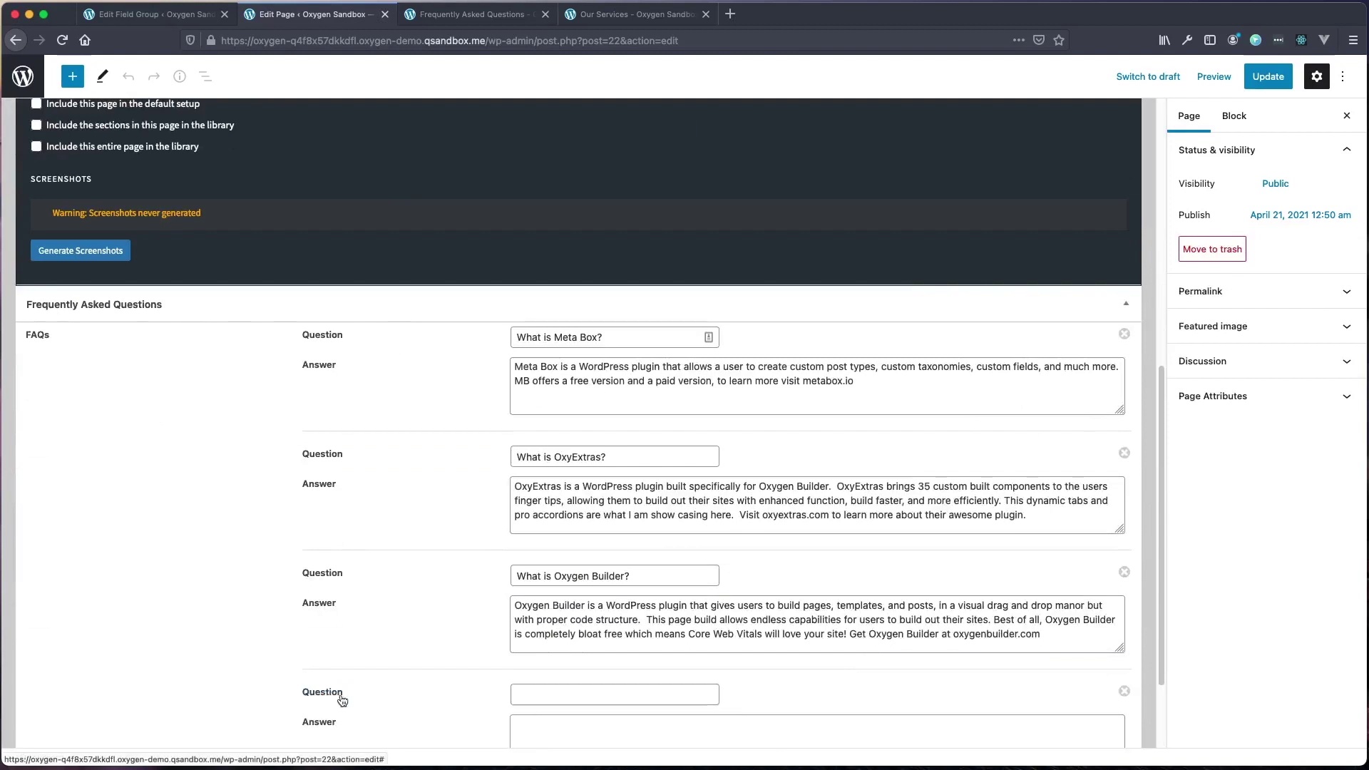
scroll(443, 684, "down", 1)
left_click(562, 665)
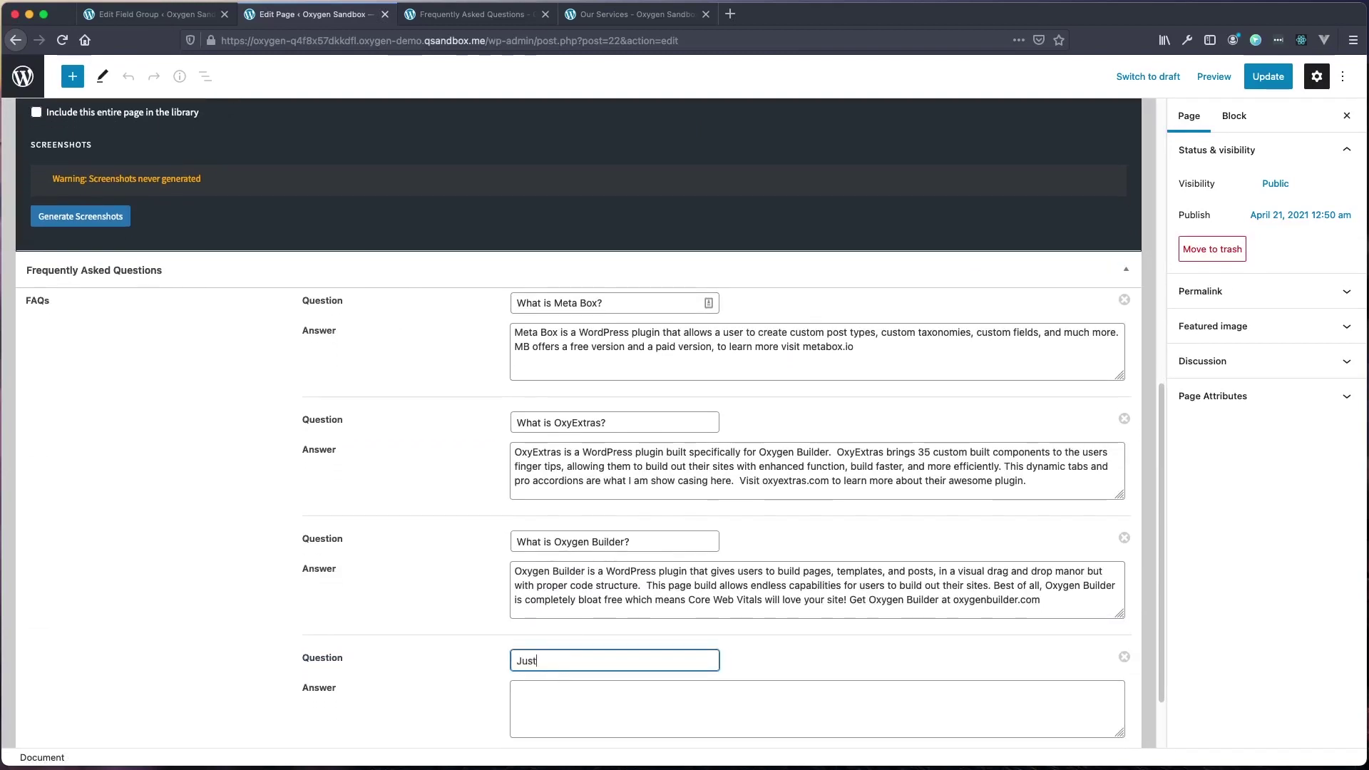
type("Just another questions")
key("Tab")
type("what is")
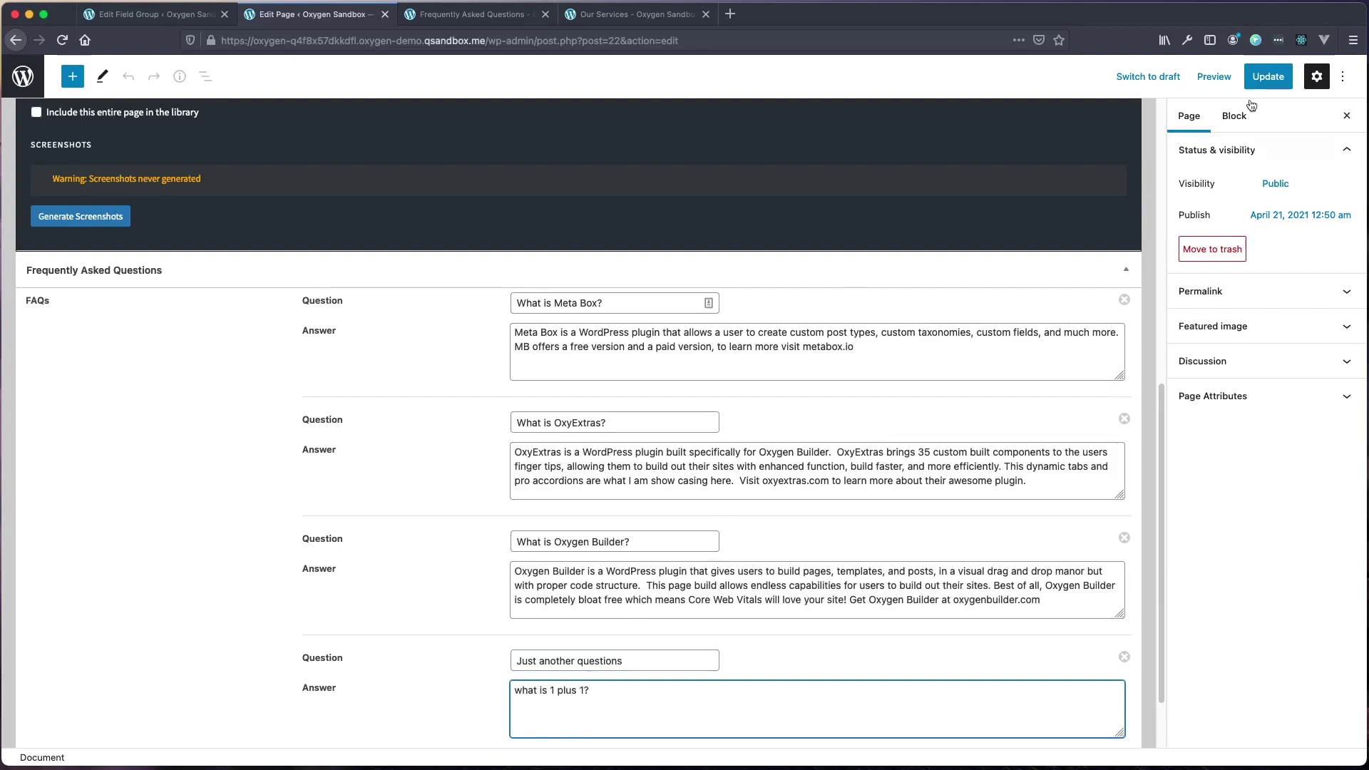
left_click(1268, 76)
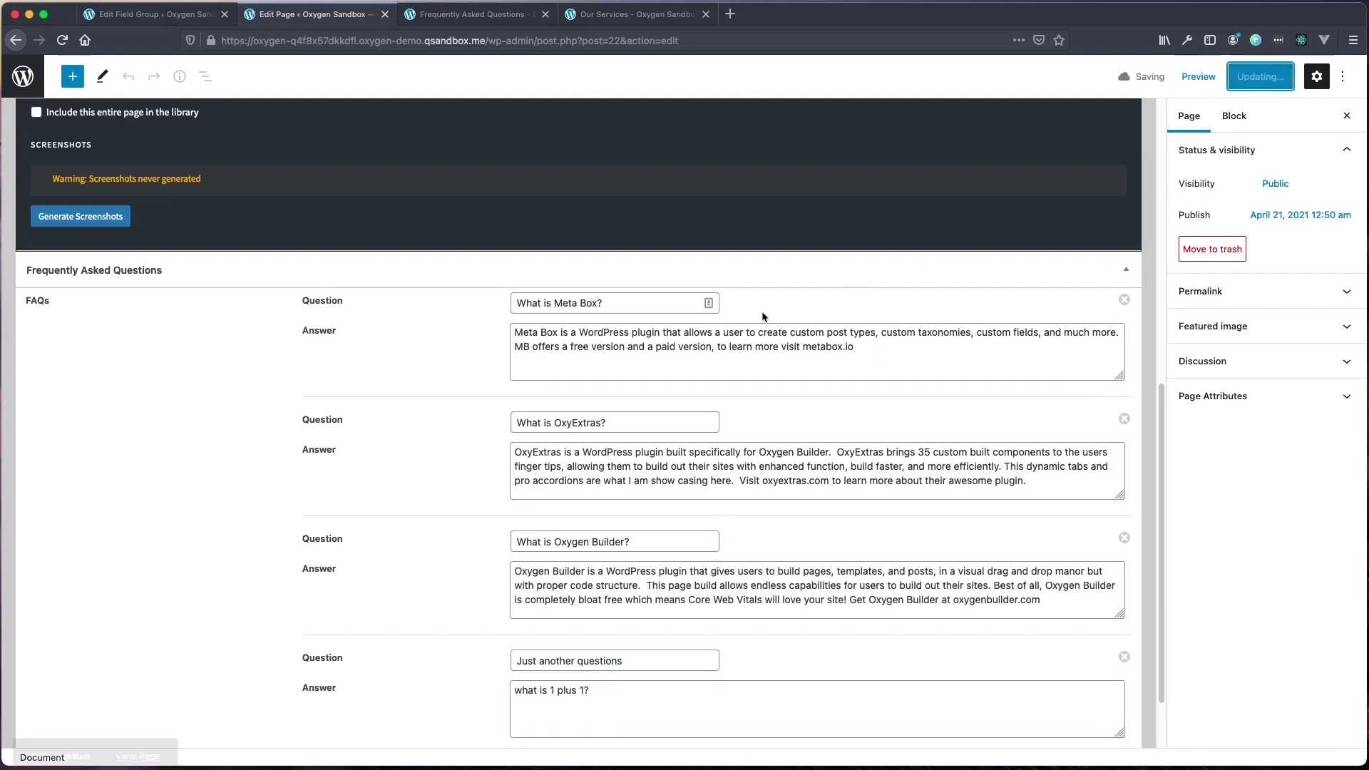
Reload the front-end FAQ page and check the accordion by expanding each of its questions, including "Just another questions".
left_click(471, 15)
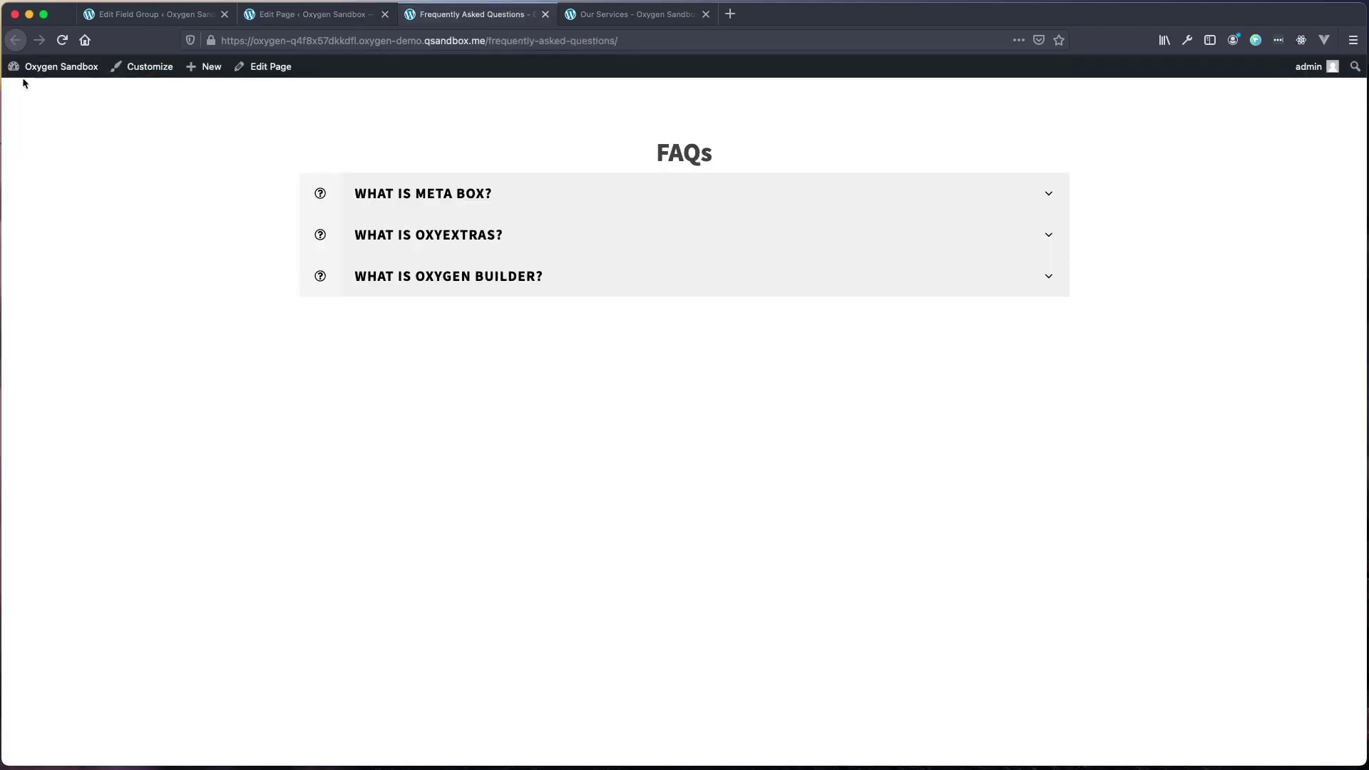
left_click(62, 40)
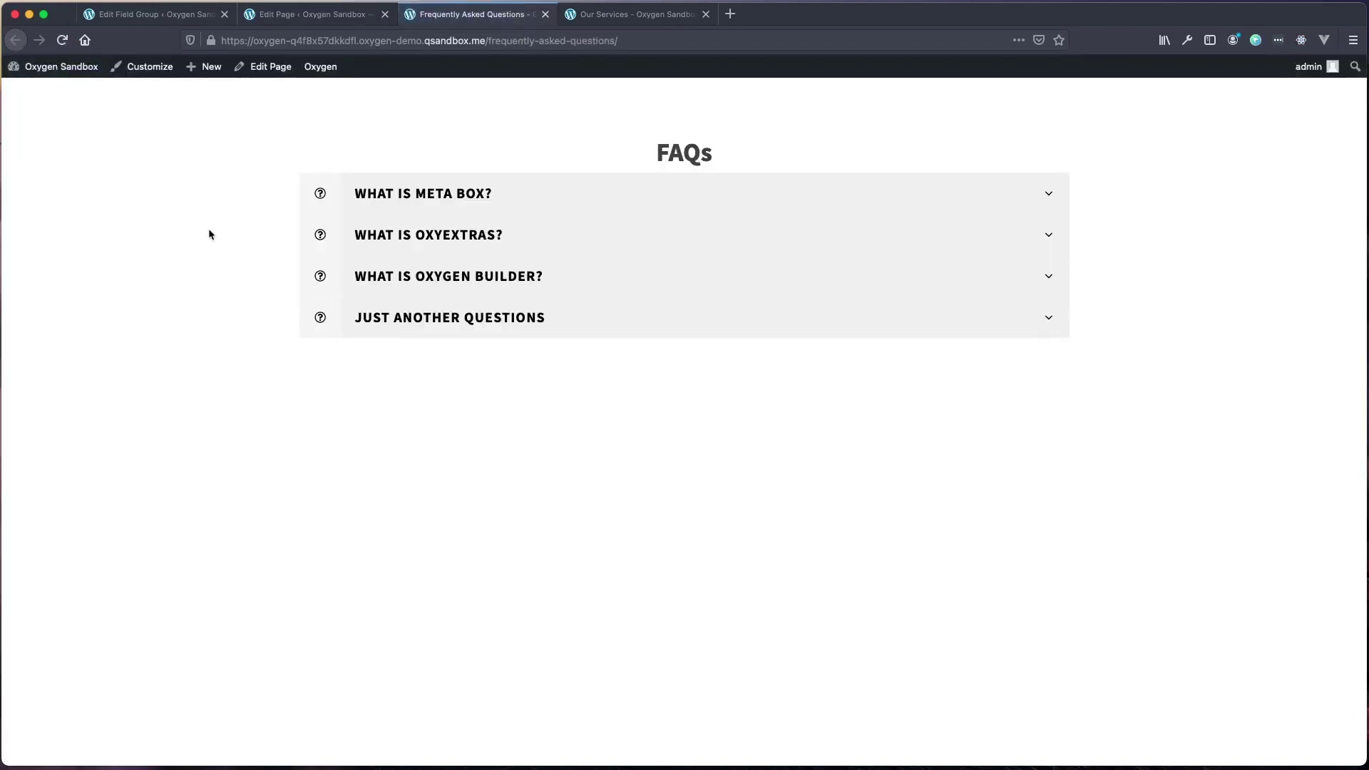
left_click(582, 332)
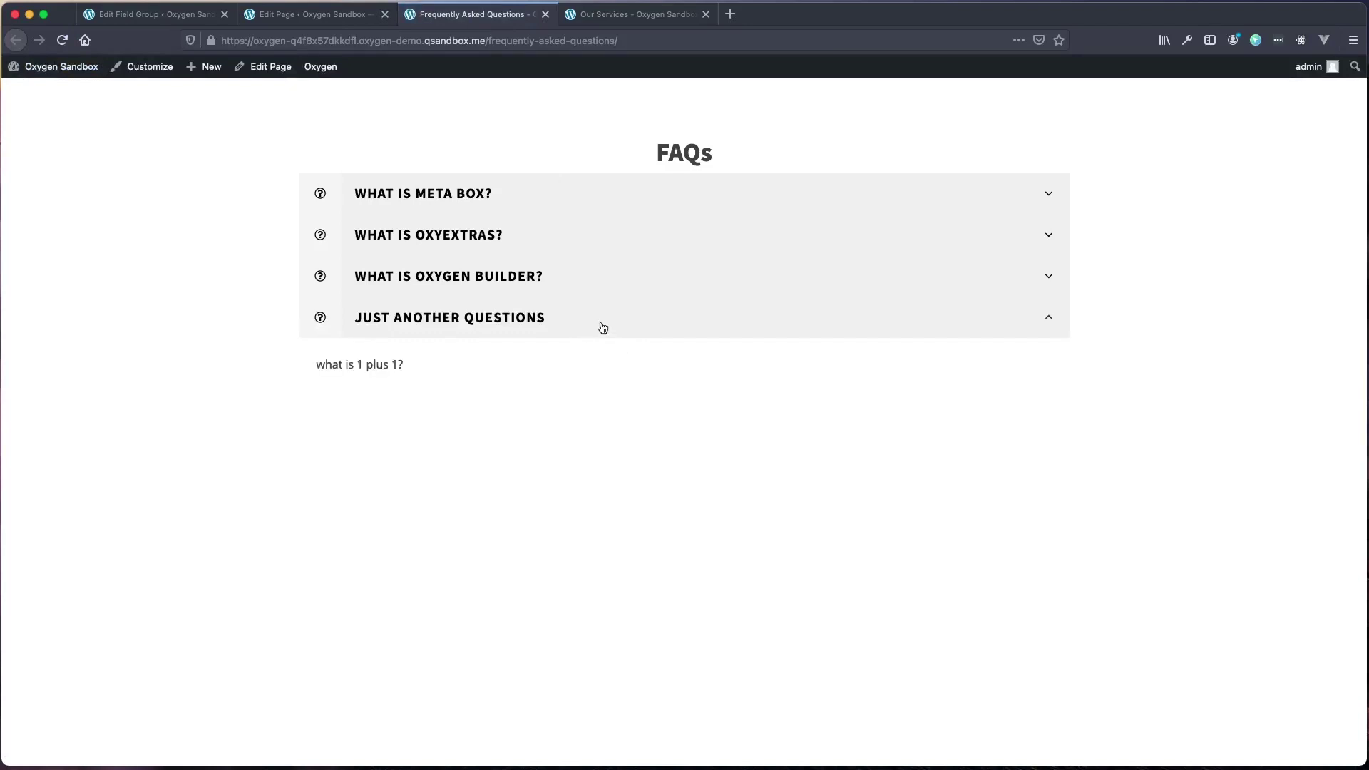
left_click(495, 278)
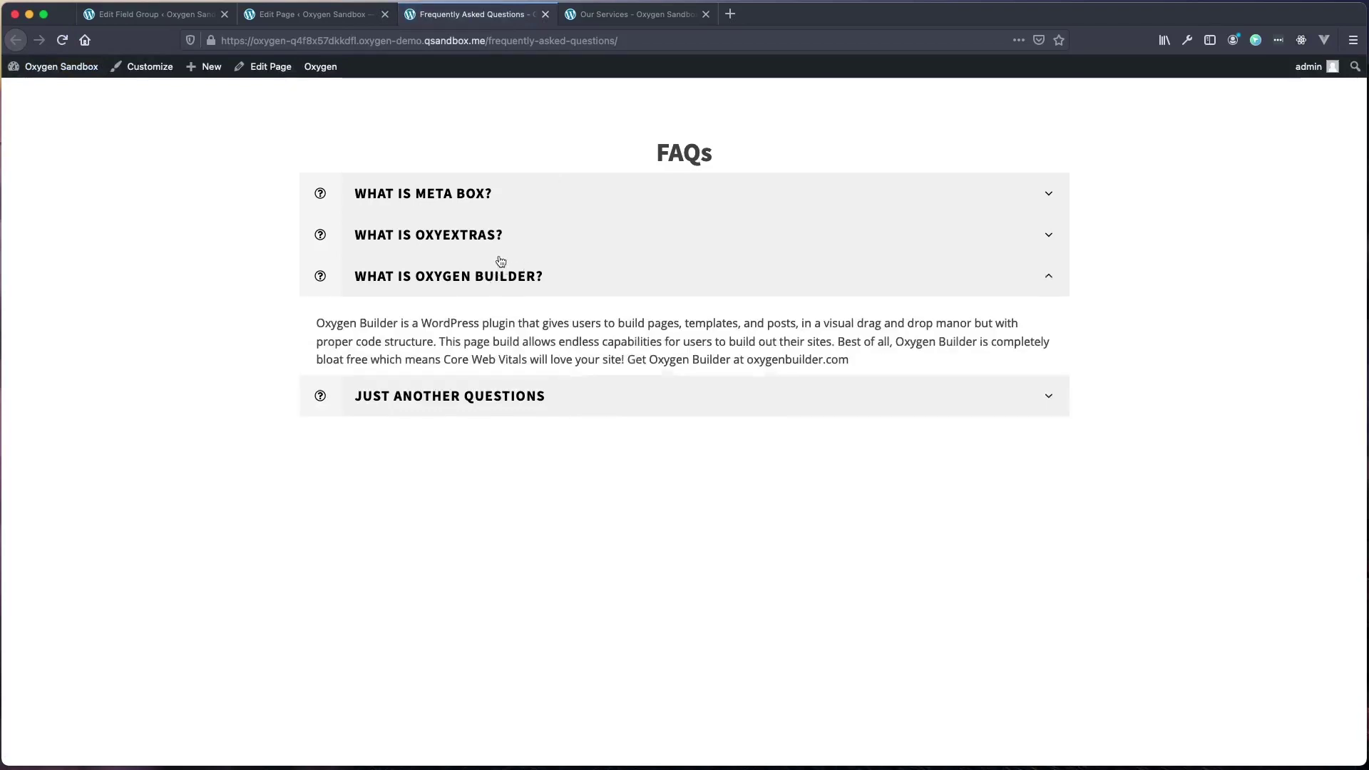
left_click(503, 235)
left_click(526, 192)
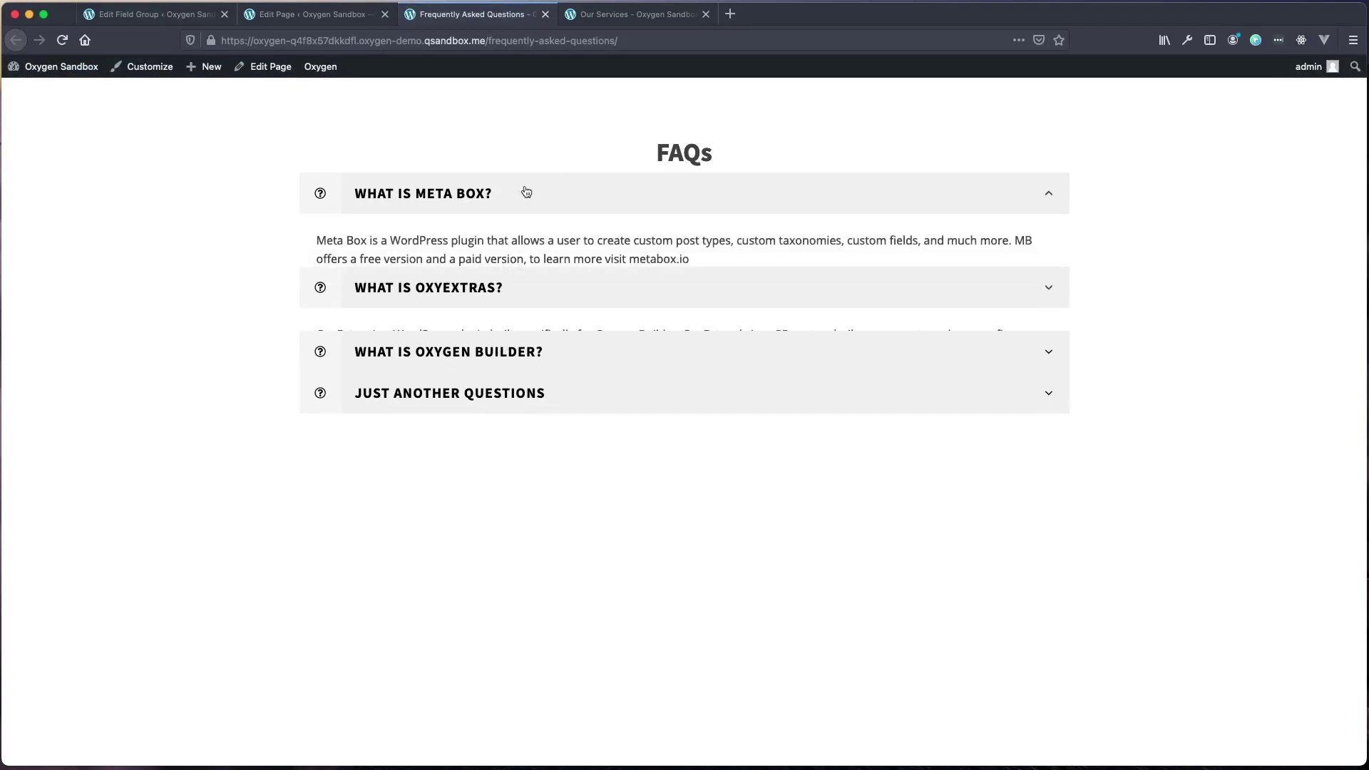
left_click(552, 392)
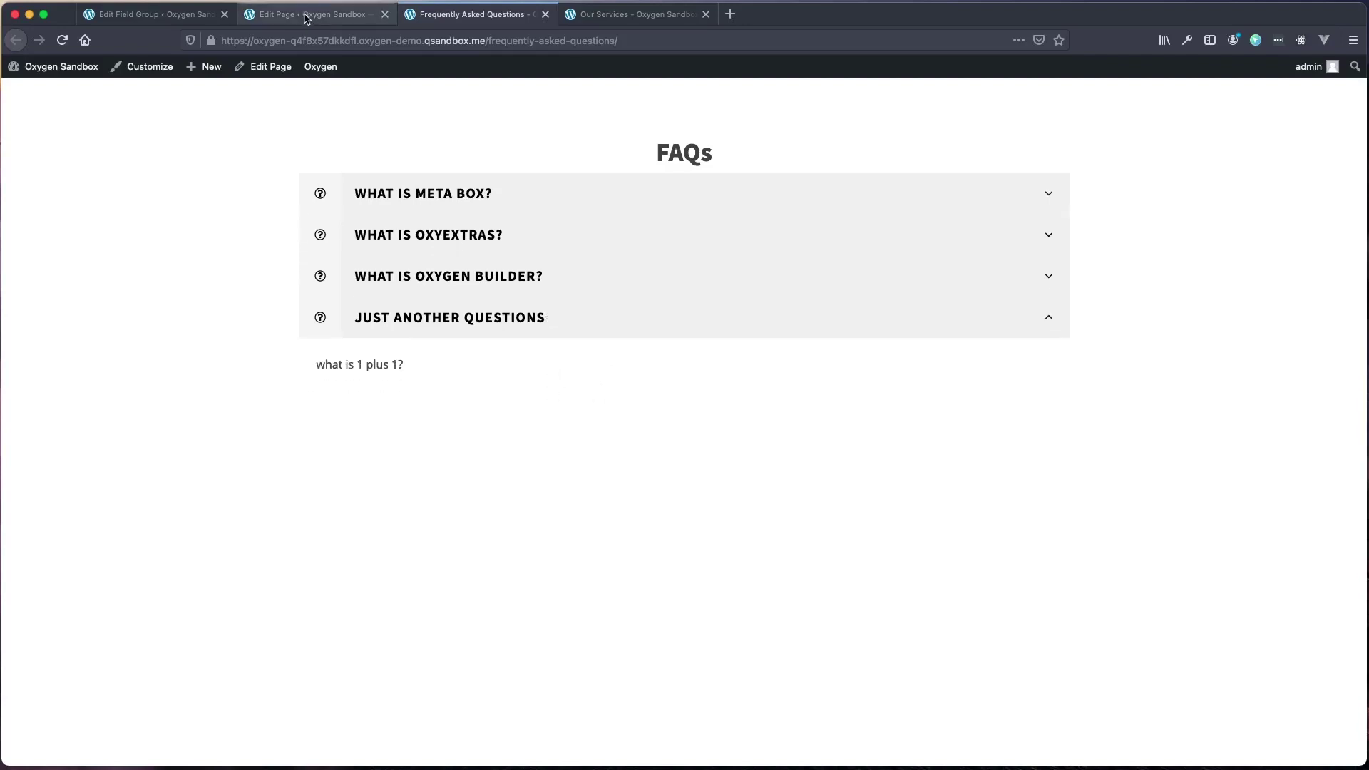
Remove the "Just another questions" entry from the page's FAQs, update the page, and reload its front end.
left_click(349, 15)
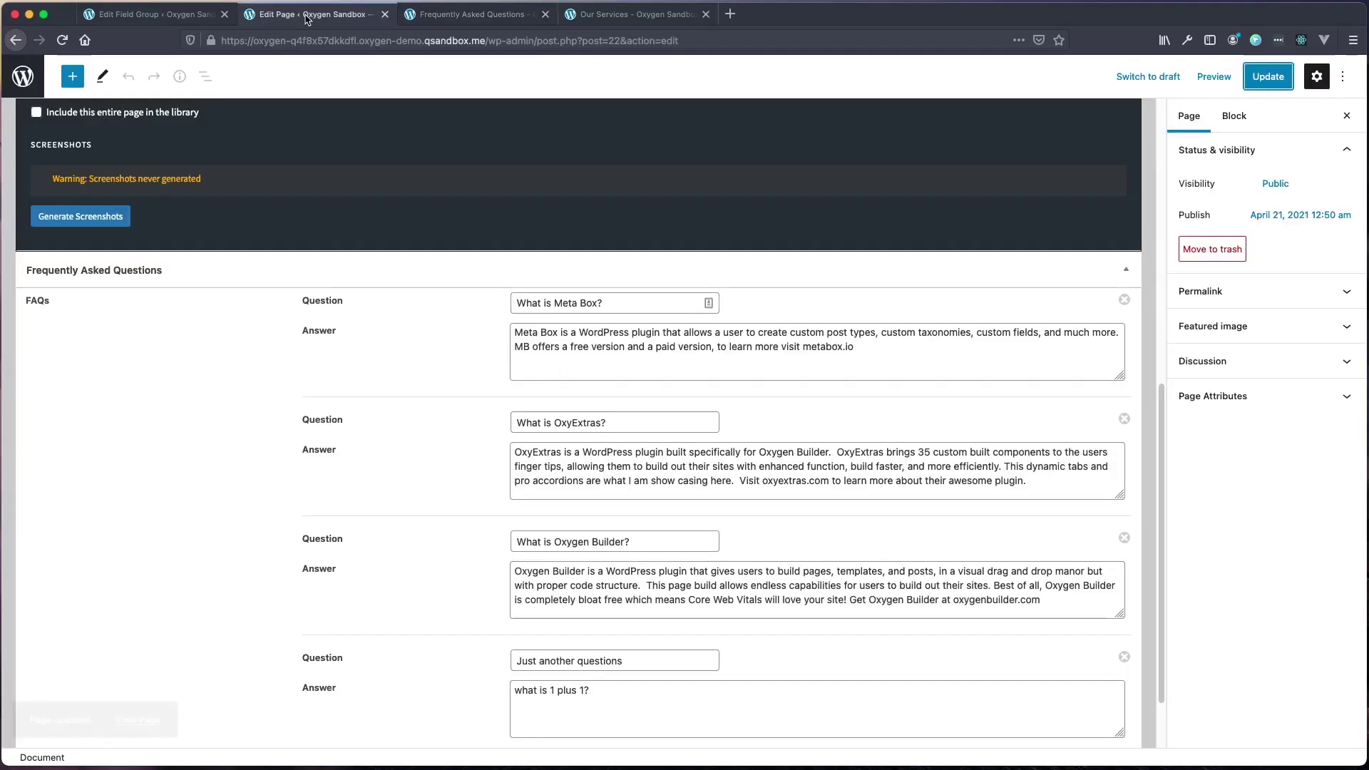
left_click(1125, 657)
left_click(1266, 80)
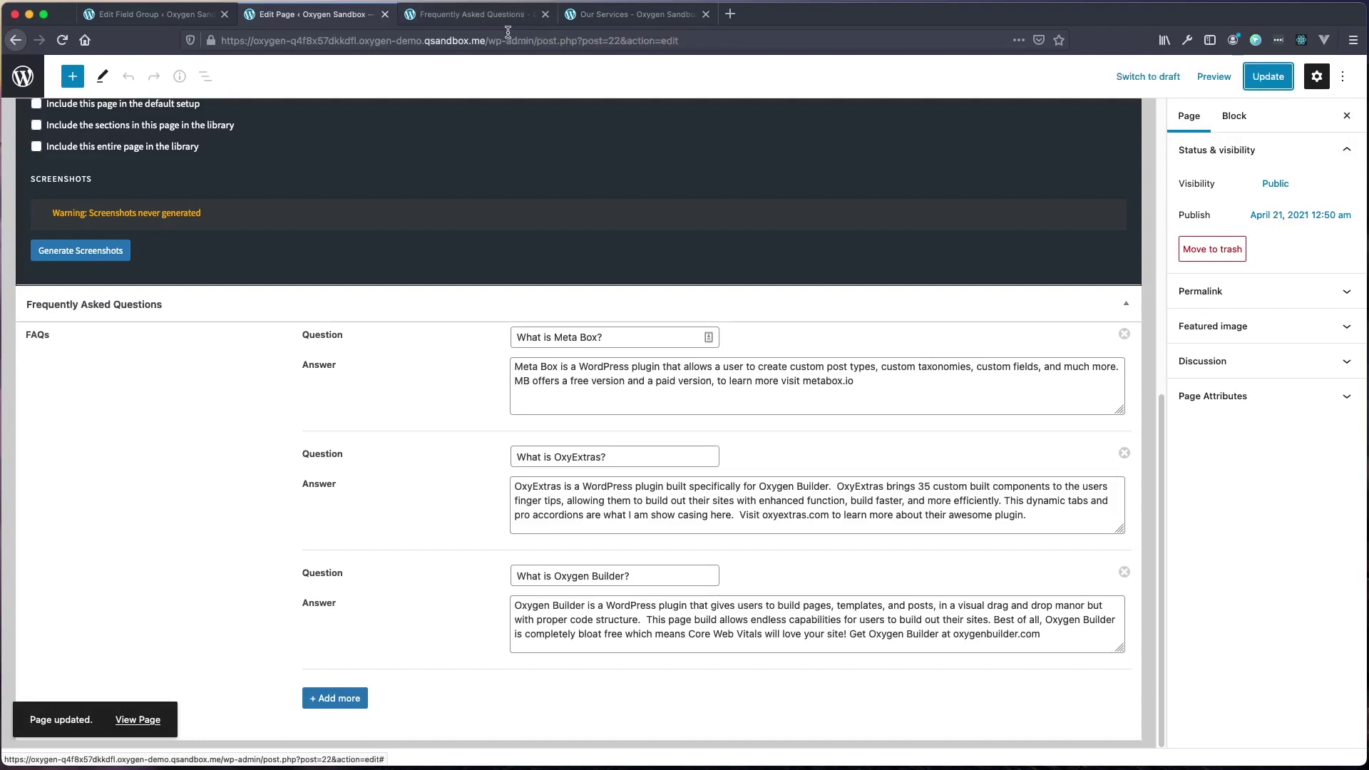
left_click(502, 20)
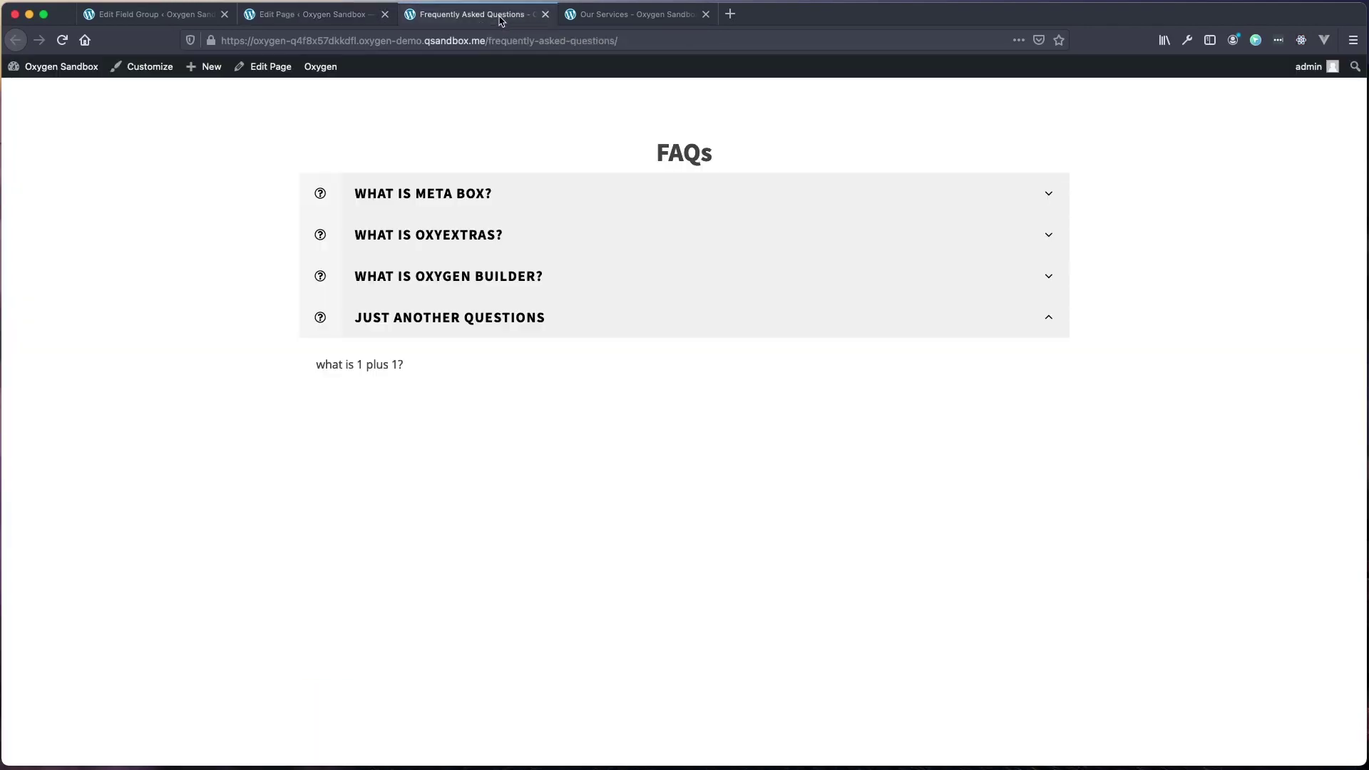
left_click(62, 40)
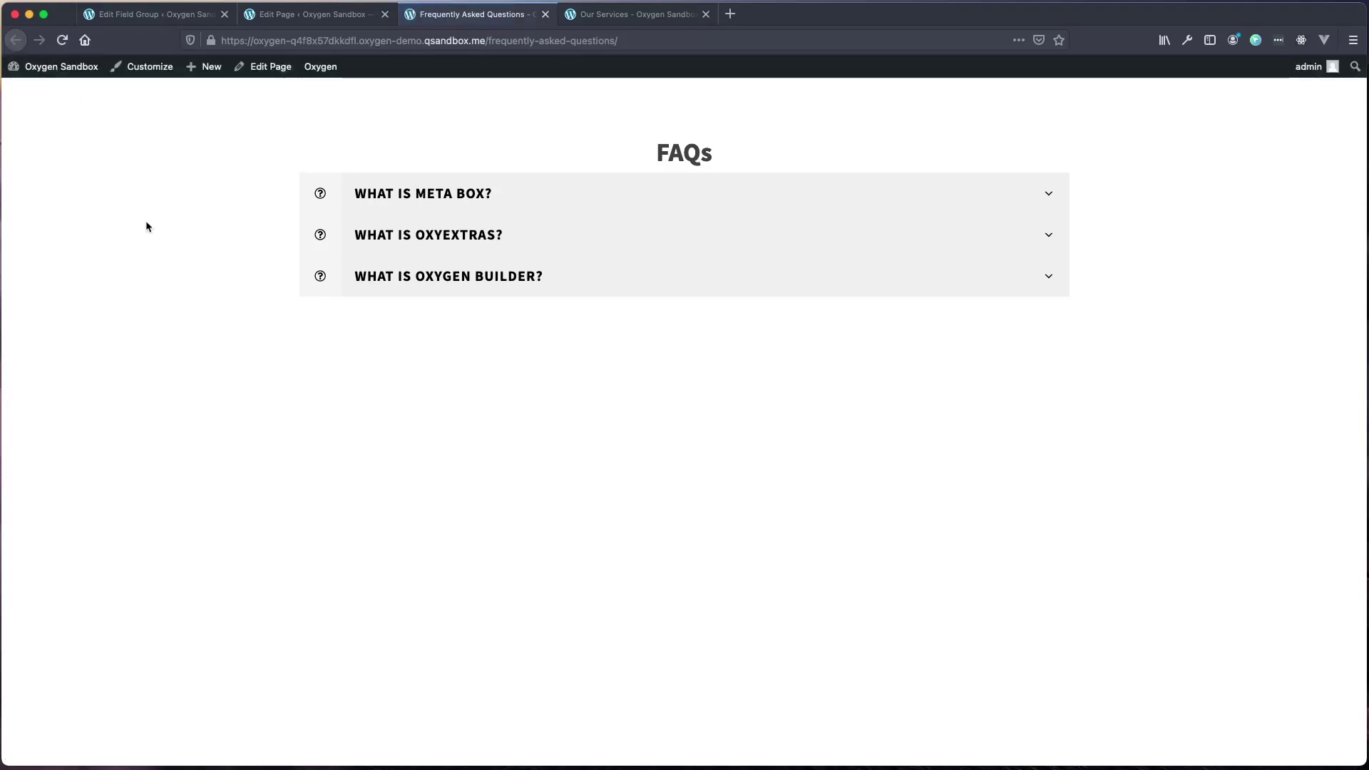